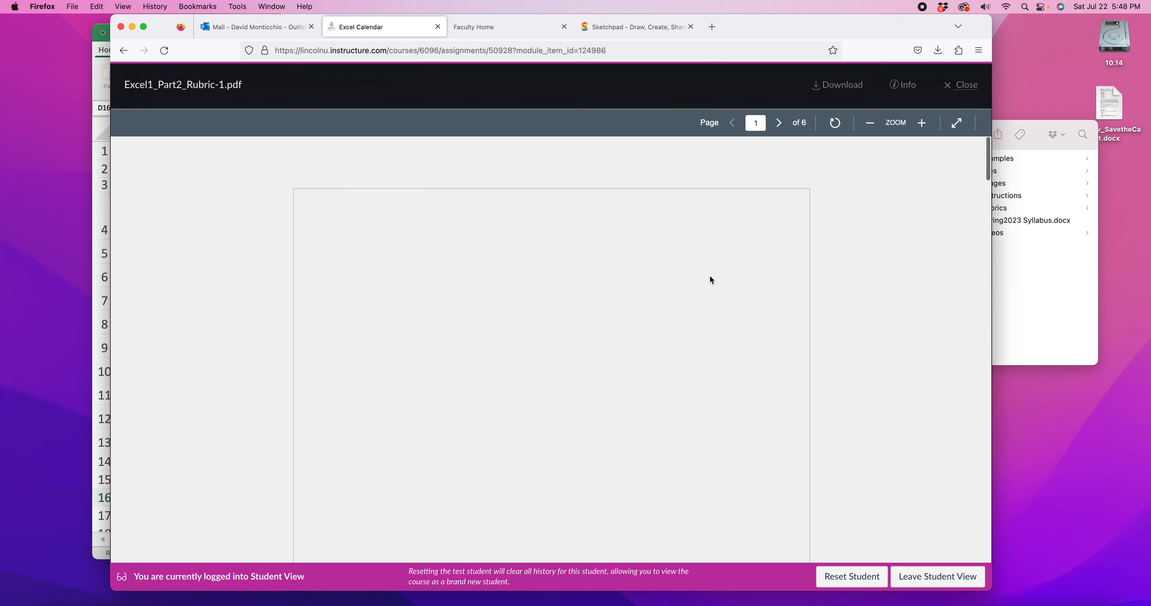
# Read through the calendar rubric's criteria and the example weekly calendar in the PDF
pyautogui.scroll(-2, 483, 378)
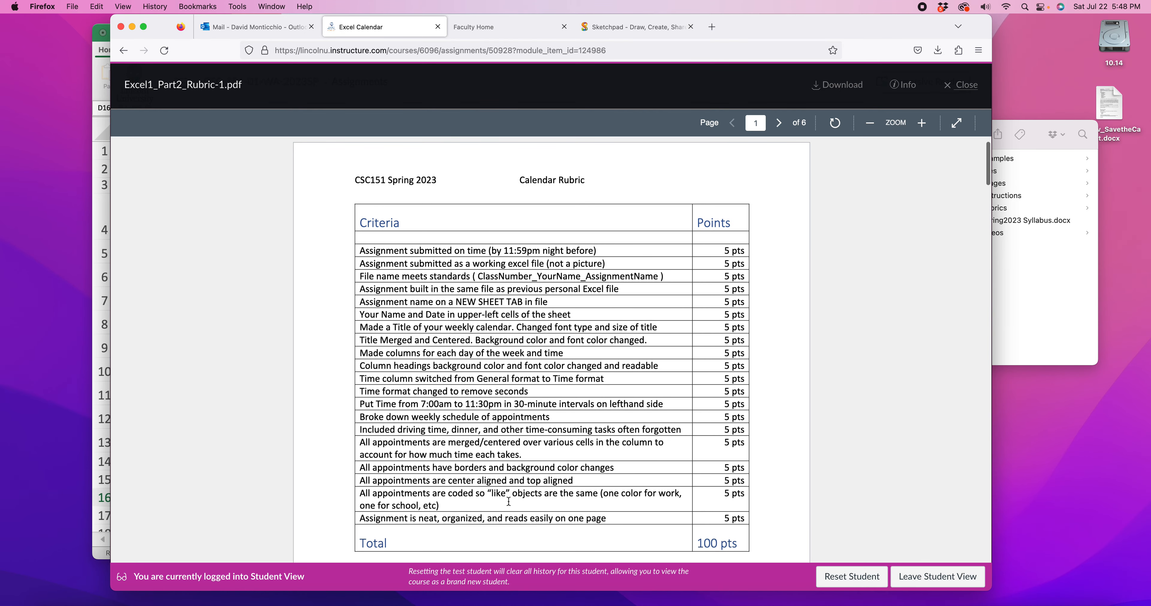
pyautogui.scroll(-15, 665, 328)
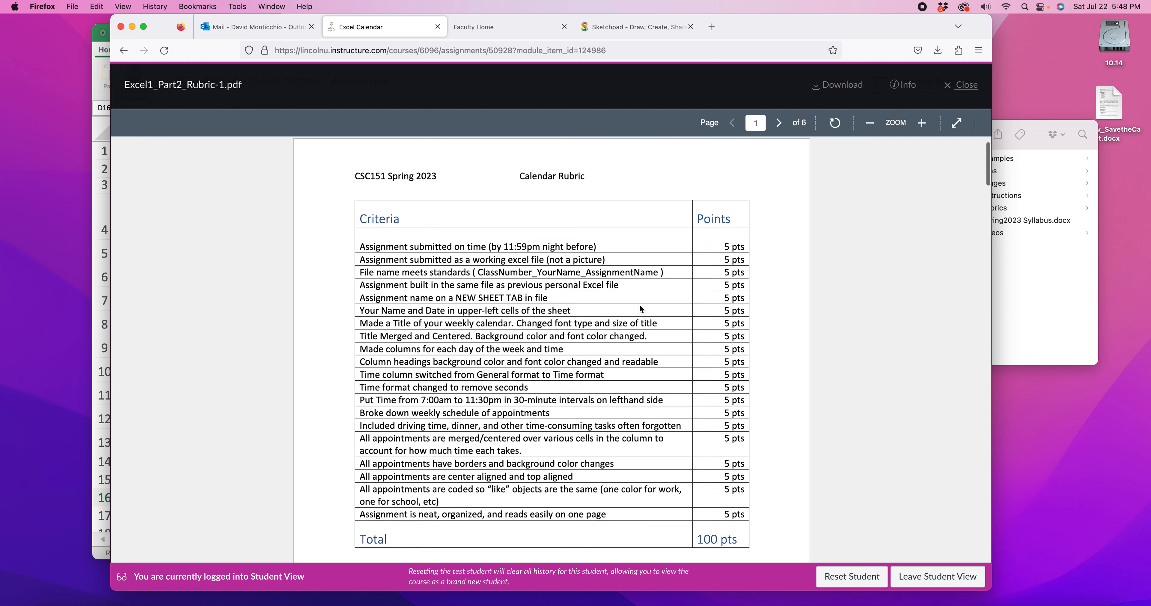
pyautogui.scroll(-6, 640, 308)
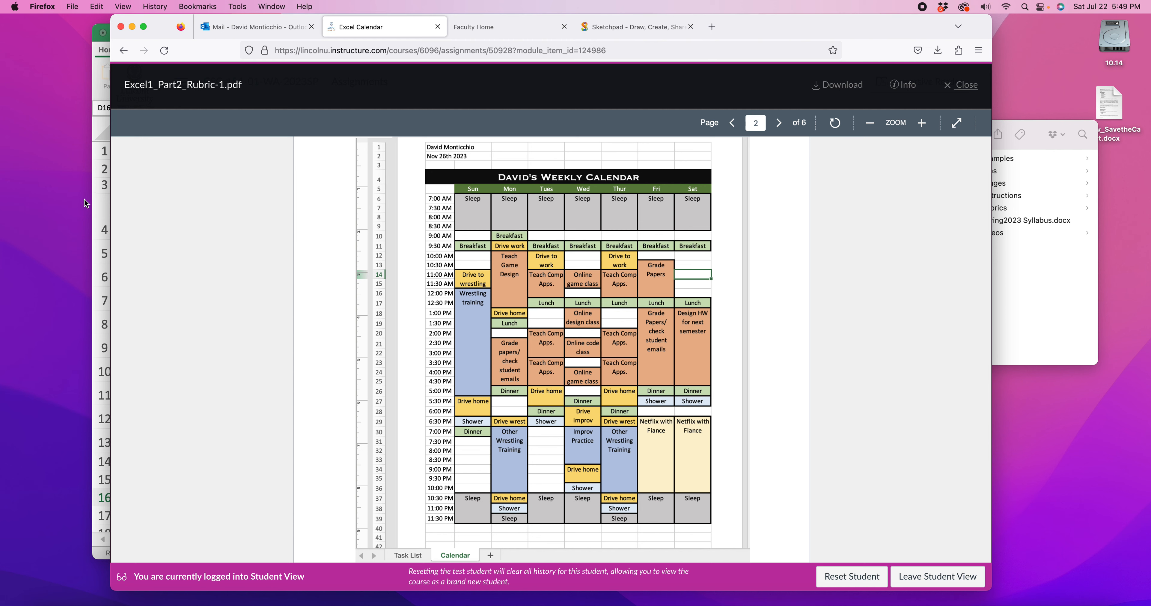
# Switch to the task list workbook in Excel, try to save its changes, and close it
pyautogui.click(99, 108)
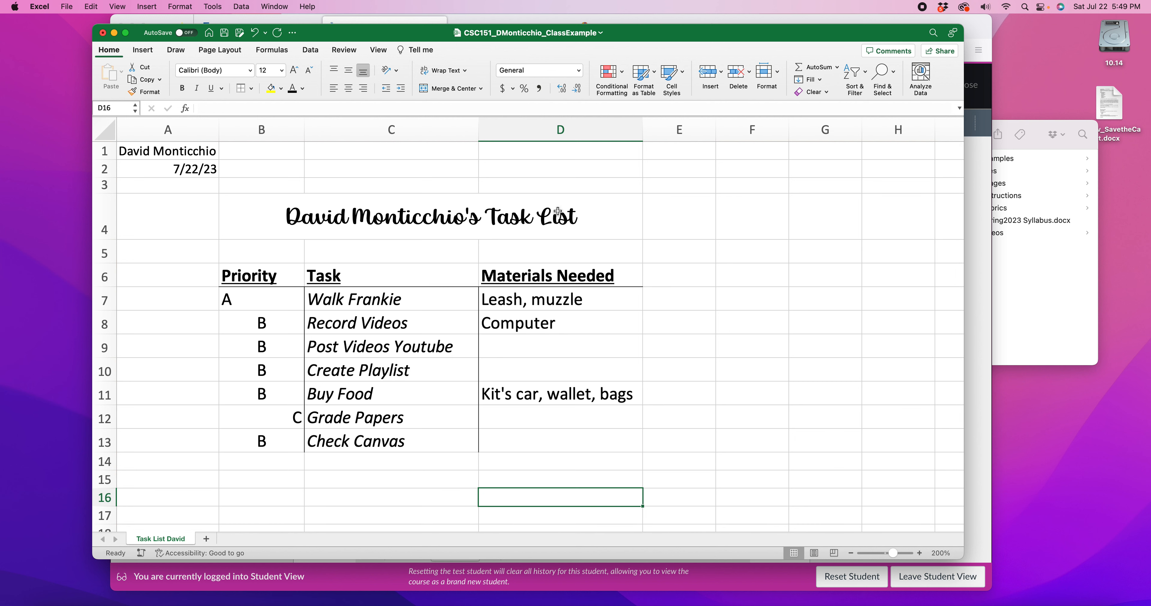
pyautogui.press('super+s')
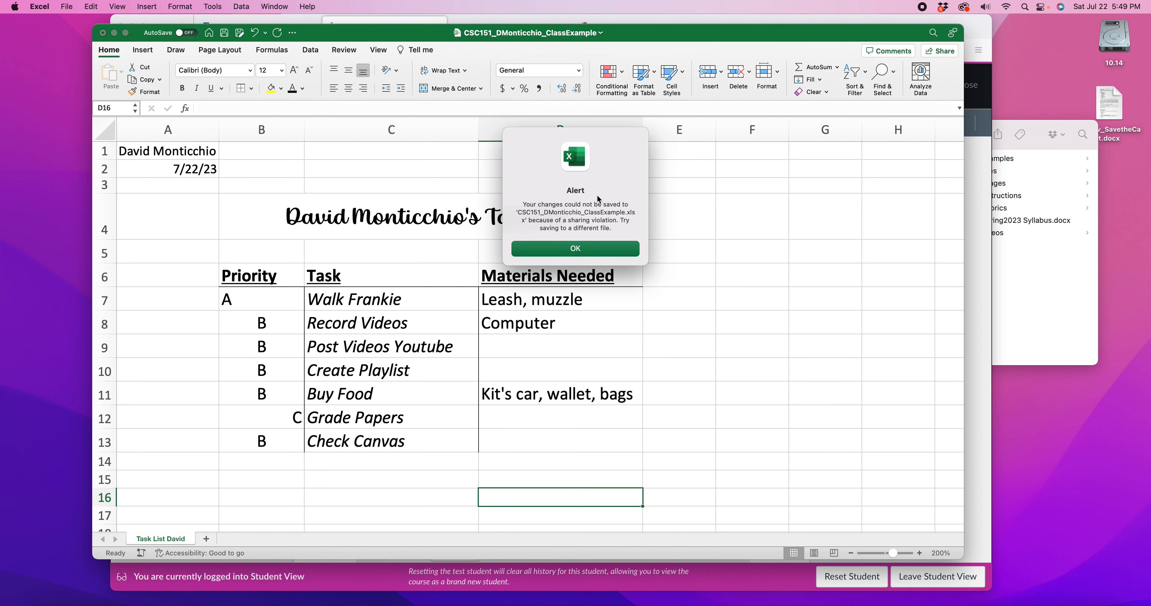
pyautogui.click(579, 250)
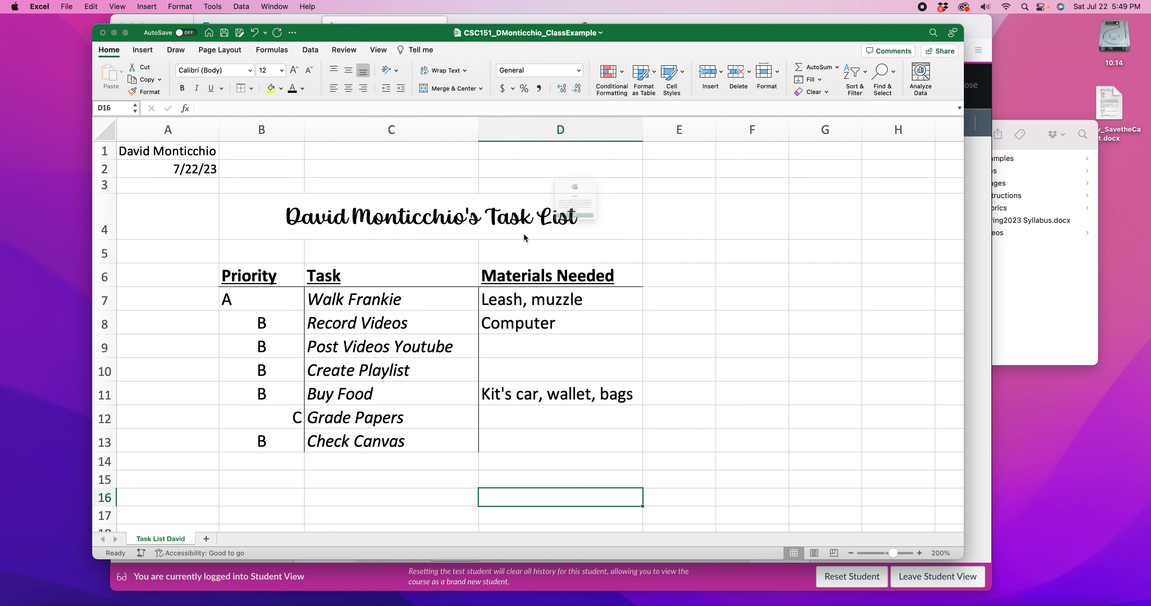
pyautogui.click(574, 256)
pyautogui.click(578, 271)
pyautogui.click(103, 33)
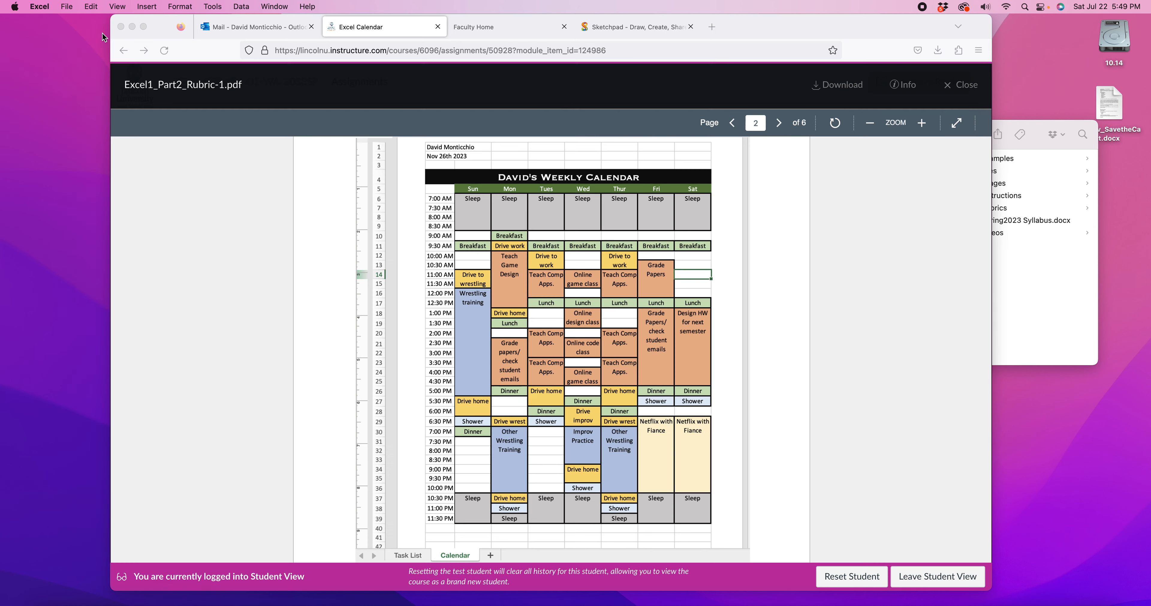
# Switch to Finder and open the CSC151 class example workbook from the Examples folder inside Lincoln_Spring2023
pyautogui.click(1042, 284)
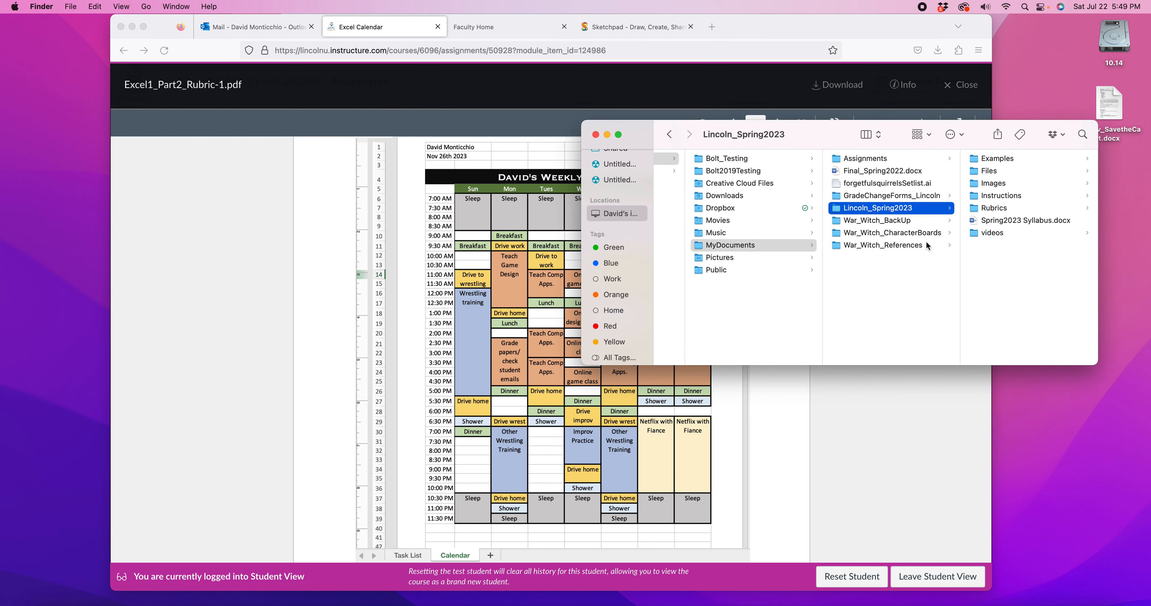
pyautogui.hscroll(-10, 842, 248)
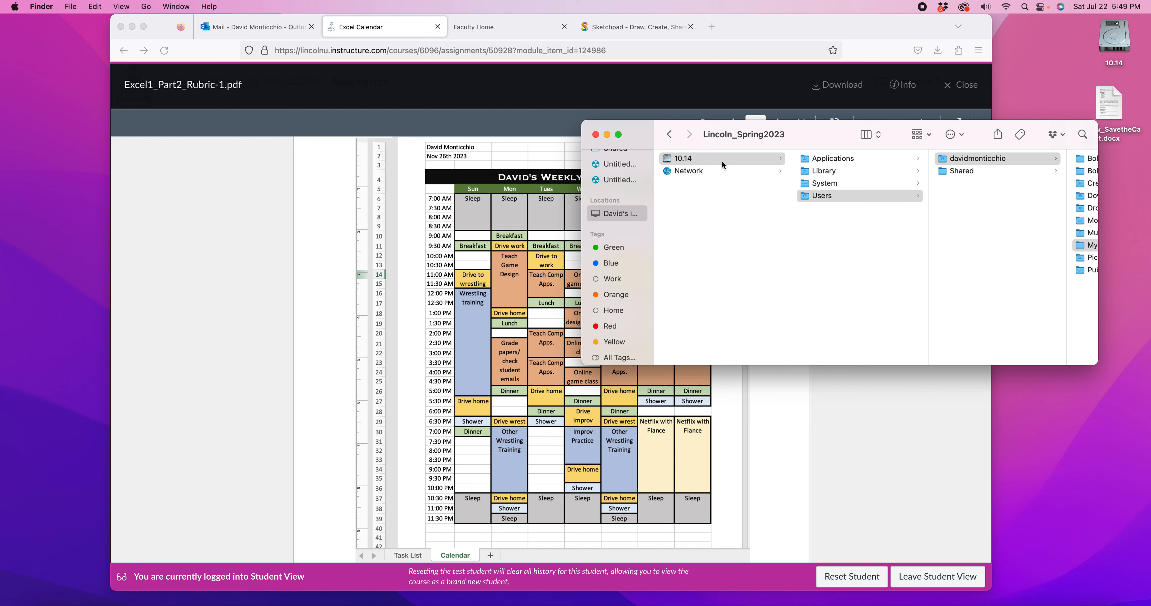
pyautogui.hscroll(5, 742, 163)
pyautogui.hscroll(8, 853, 162)
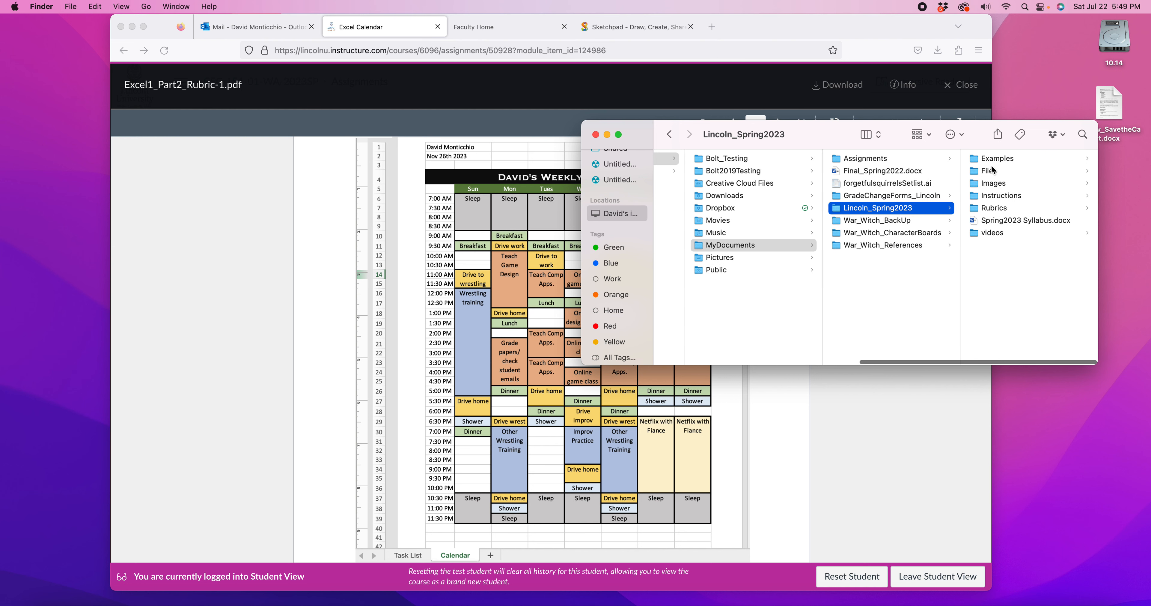
pyautogui.click(991, 161)
pyautogui.click(1019, 161)
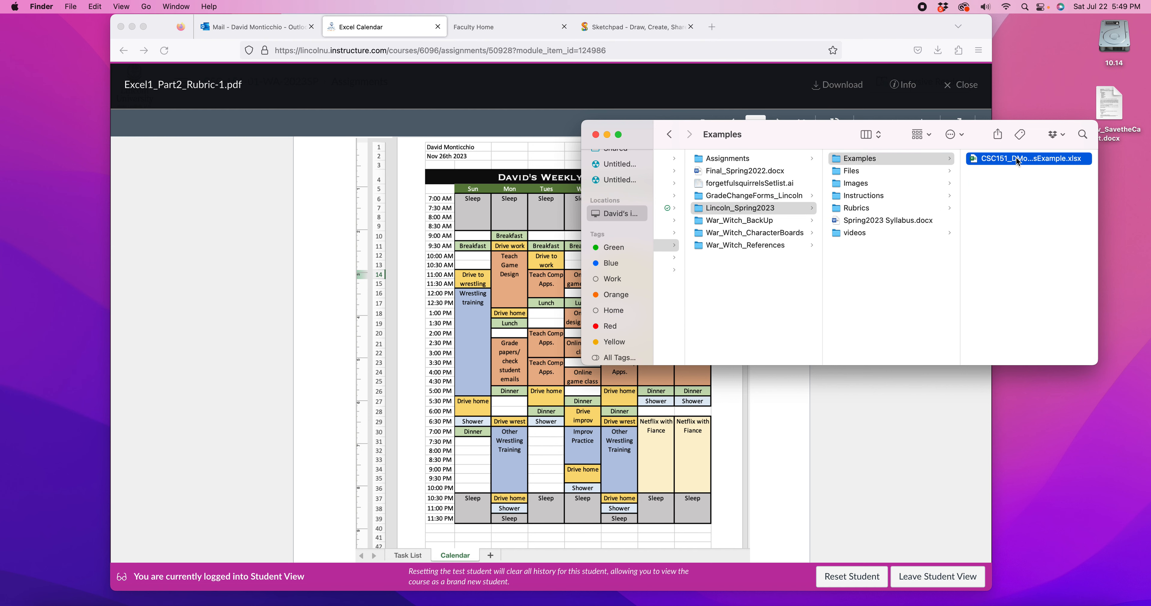
pyautogui.doubleClick(874, 161)
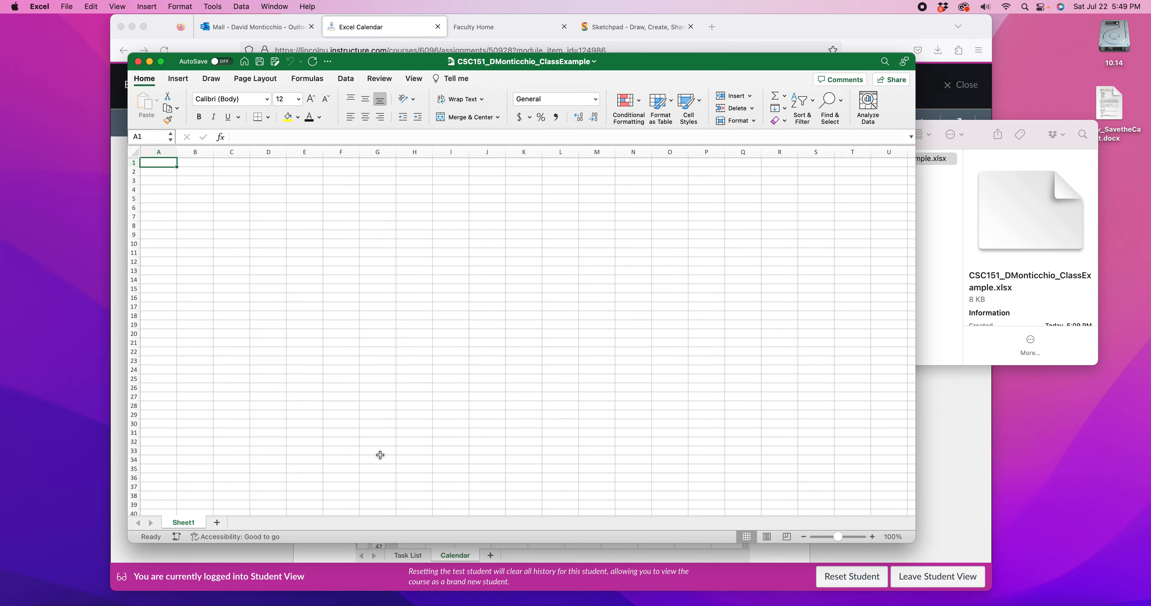
# Rearrange the workbook and Finder windows so both can be seen, with cell A1 selected in the sheet
pyautogui.moveTo(759, 62); pyautogui.dragTo(727, 98)
pyautogui.click(893, 130)
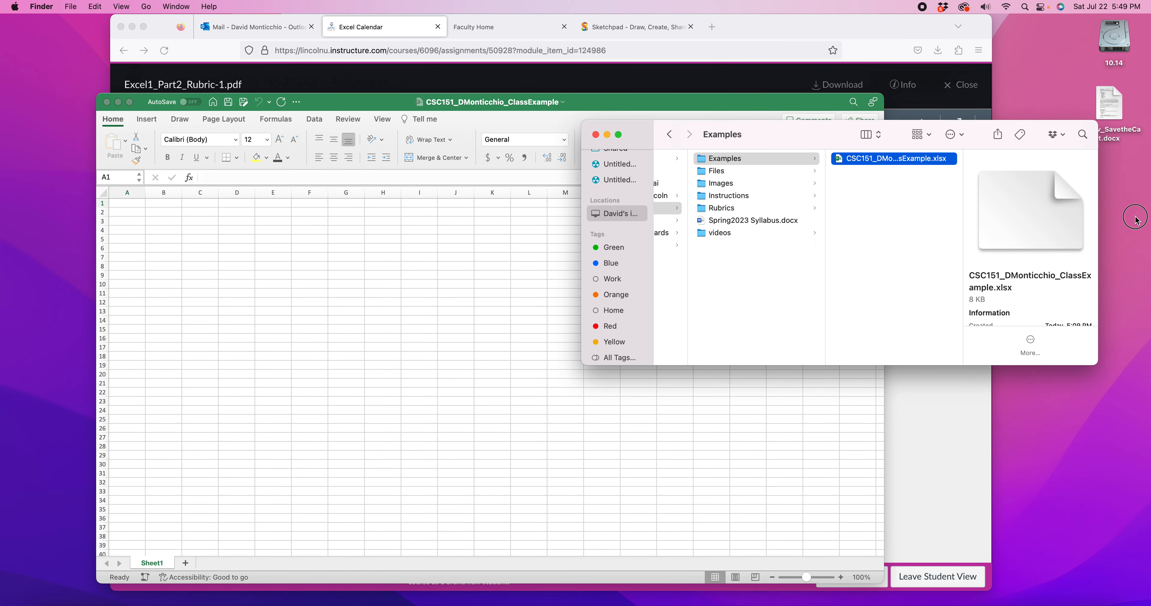
pyautogui.moveTo(979, 134); pyautogui.dragTo(887, 92)
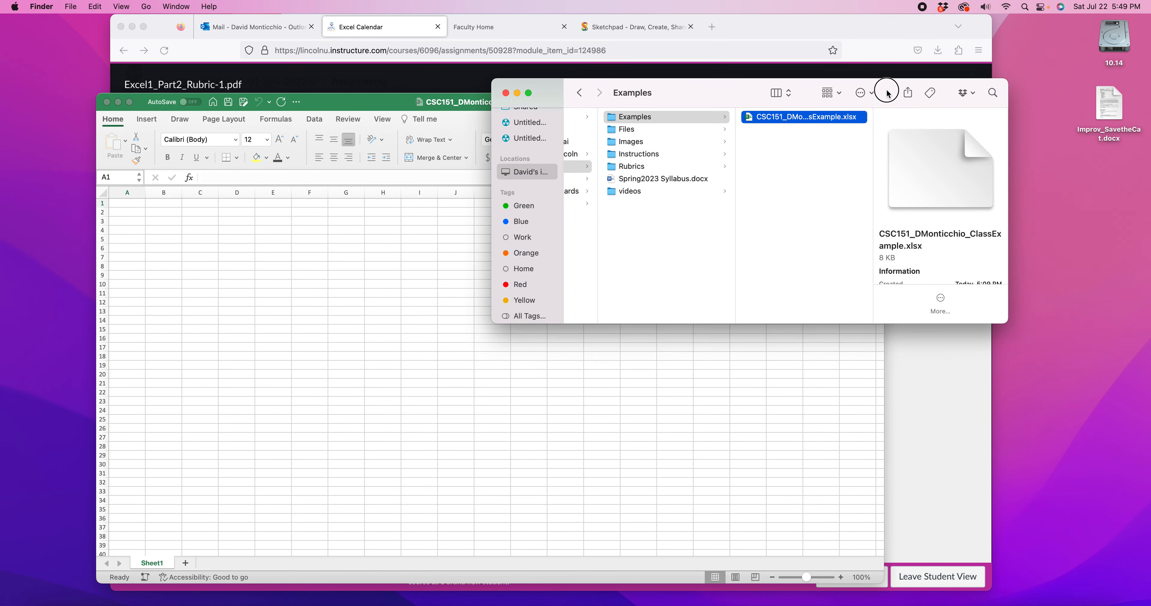
pyautogui.click(154, 243)
pyautogui.moveTo(127, 221); pyautogui.dragTo(180, 214)
pyautogui.click(715, 457)
pyautogui.scroll(4, 259, 349)
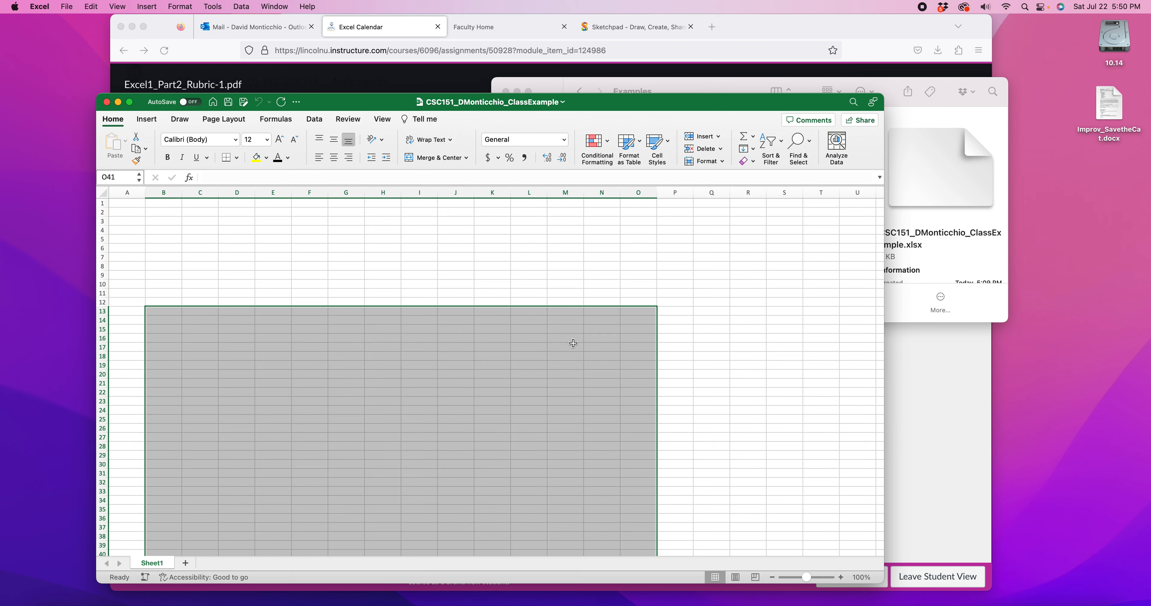
pyautogui.moveTo(715, 81); pyautogui.dragTo(841, 74)
pyautogui.click(121, 204)
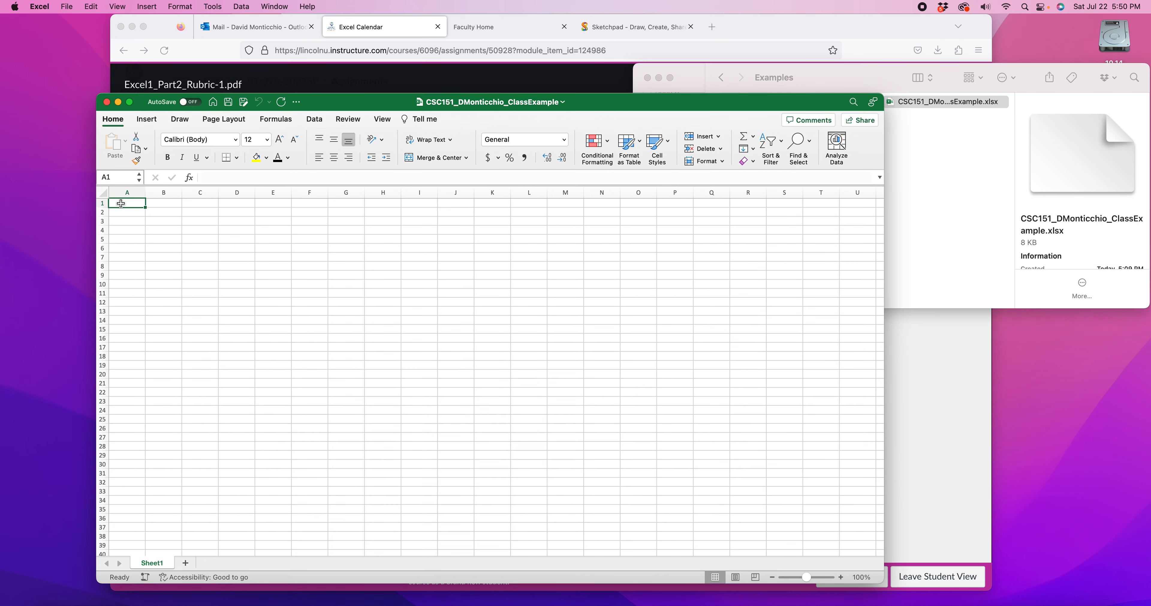
# Examine the folder path in Finder that leads to the open class example workbook
pyautogui.click(834, 79)
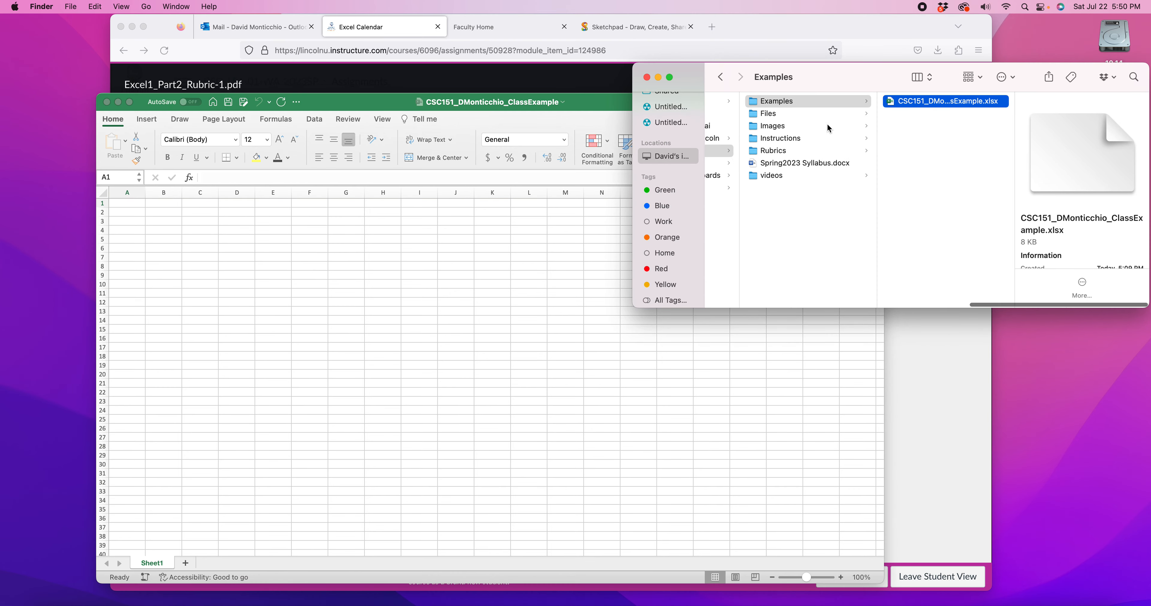
pyautogui.hscroll(-10, 828, 124)
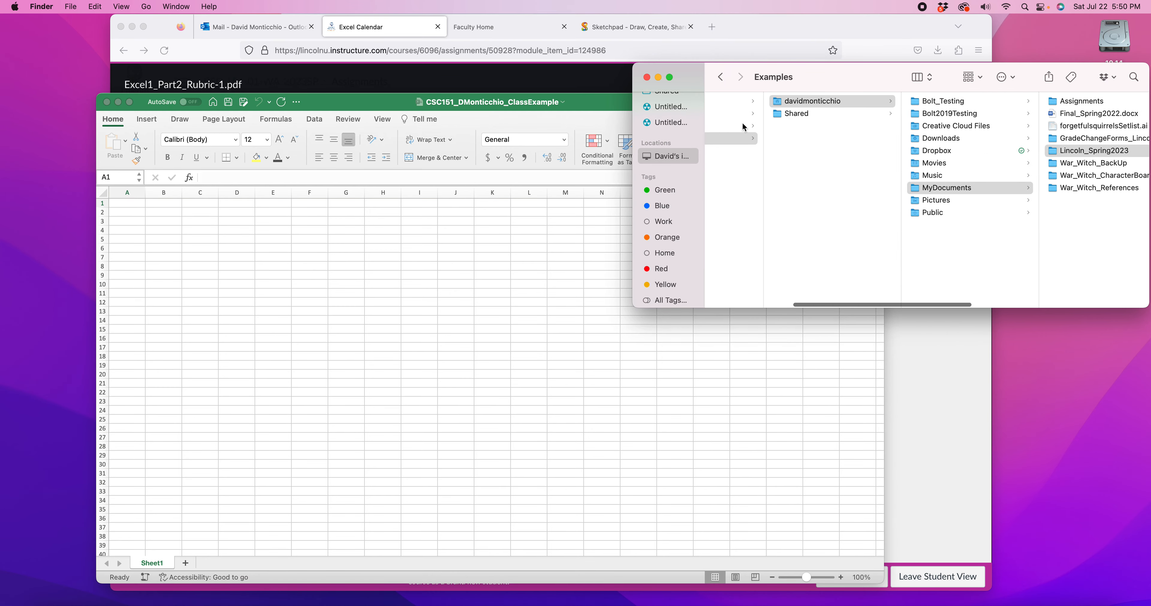
pyautogui.hscroll(-3, 776, 143)
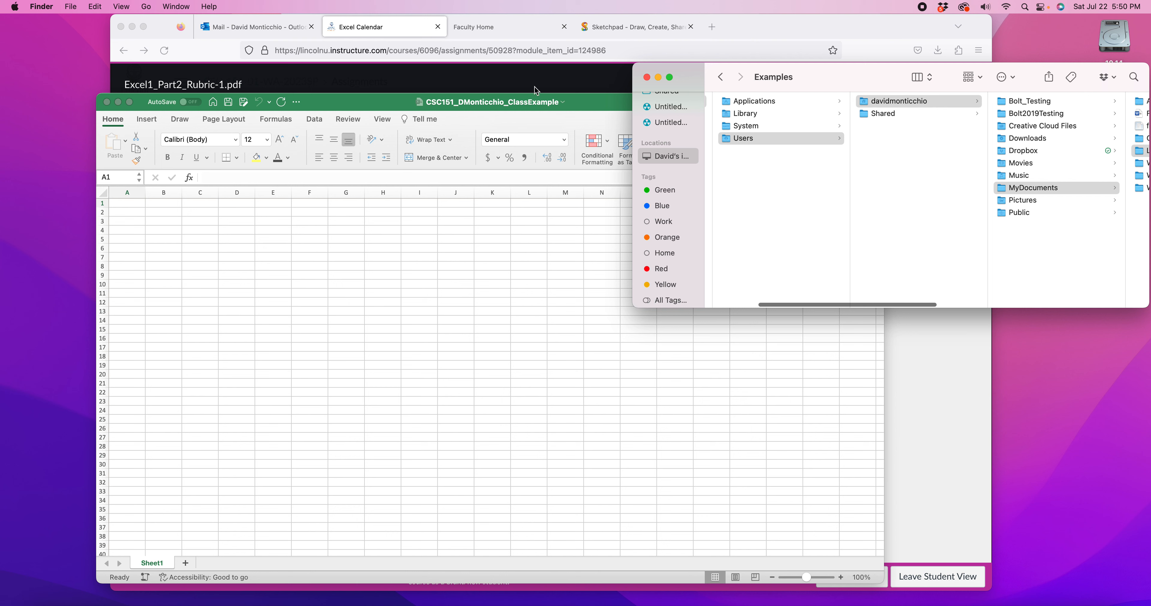
pyautogui.click(374, 105)
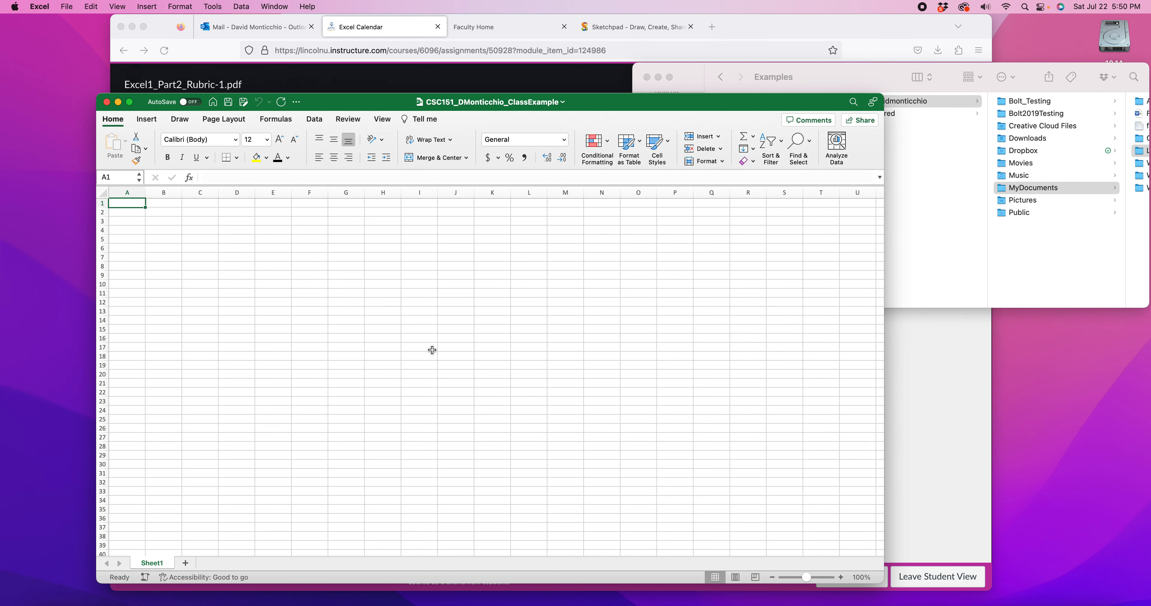
pyautogui.moveTo(165, 221); pyautogui.dragTo(640, 513)
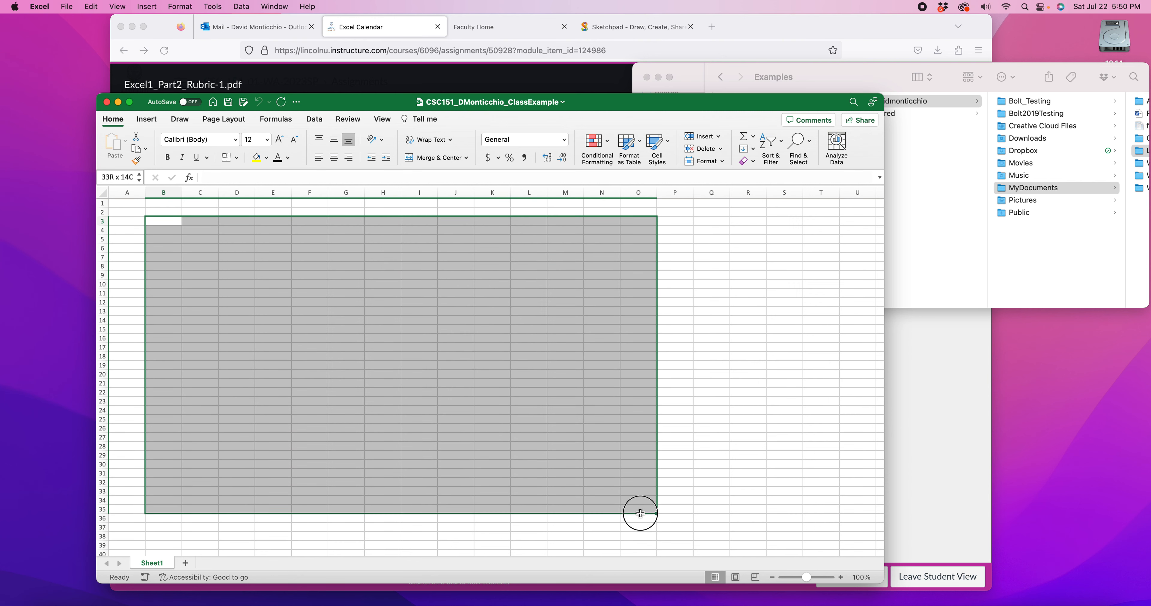
pyautogui.click(673, 502)
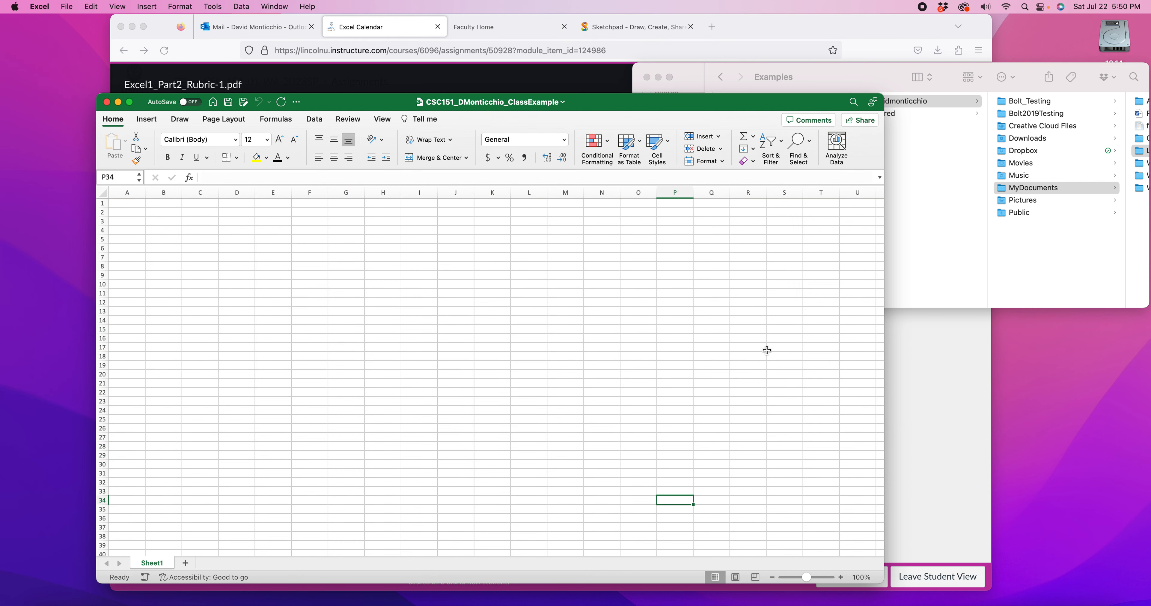
pyautogui.click(836, 80)
pyautogui.moveTo(835, 80); pyautogui.dragTo(756, 59)
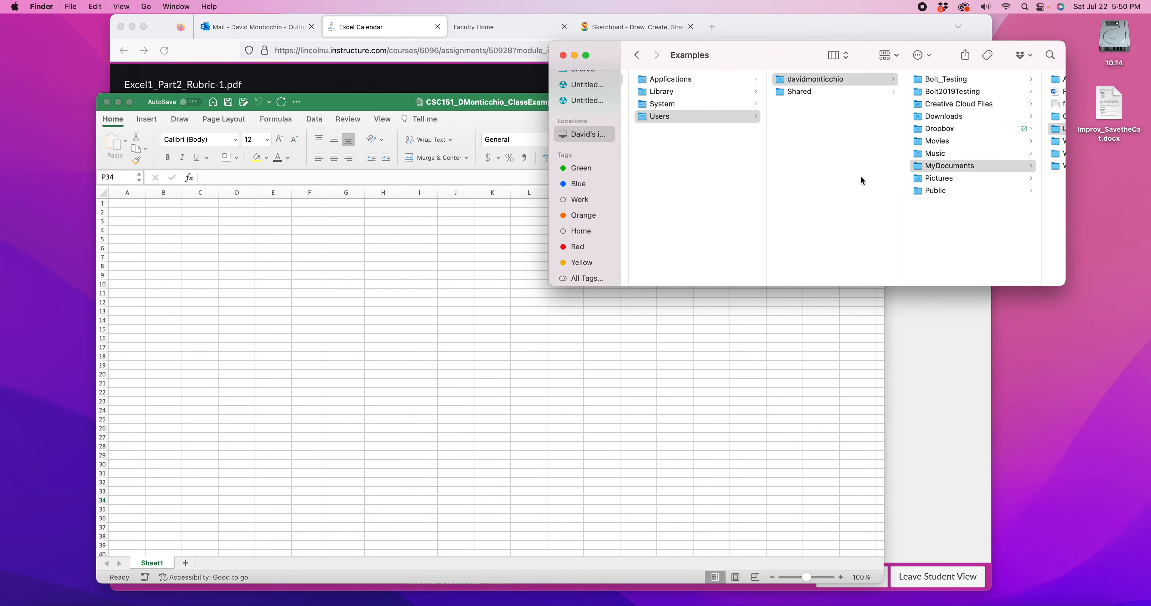
pyautogui.hscroll(10, 861, 176)
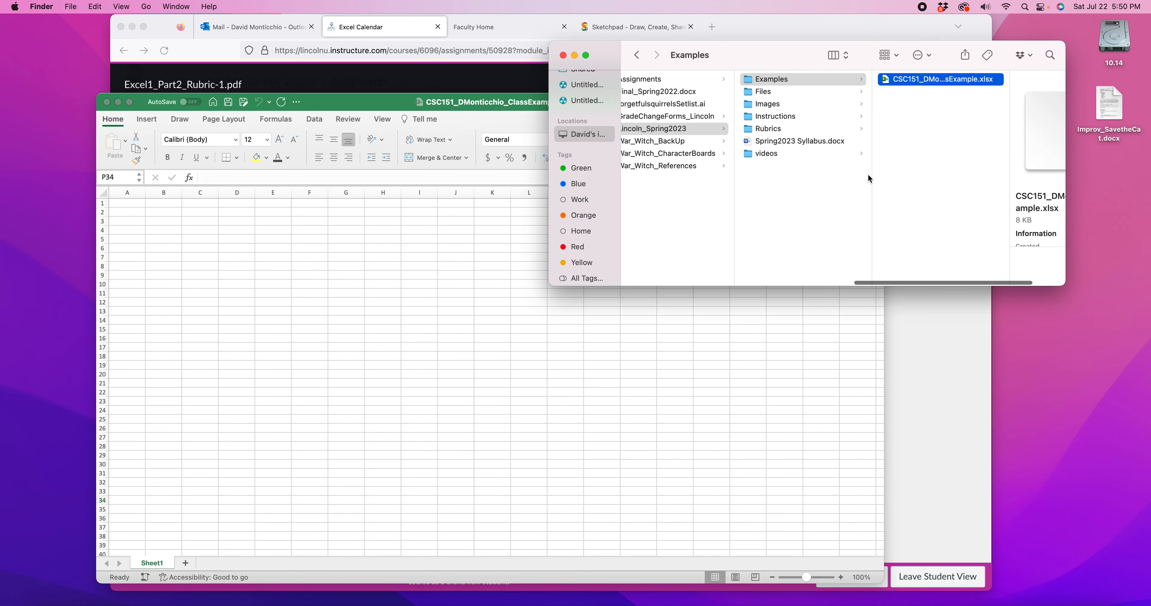
pyautogui.hscroll(5, 910, 142)
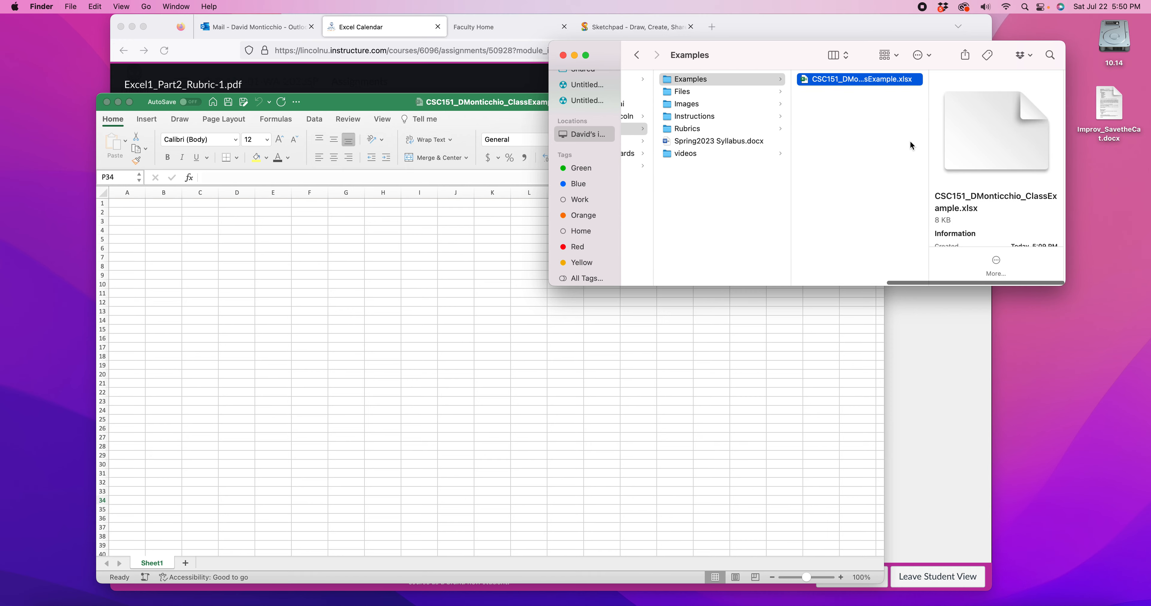
# Rename Sheet1 in the workbook to "Task List" followed by the owner's last name
pyautogui.click(717, 447)
pyautogui.scroll(-3, 219, 495)
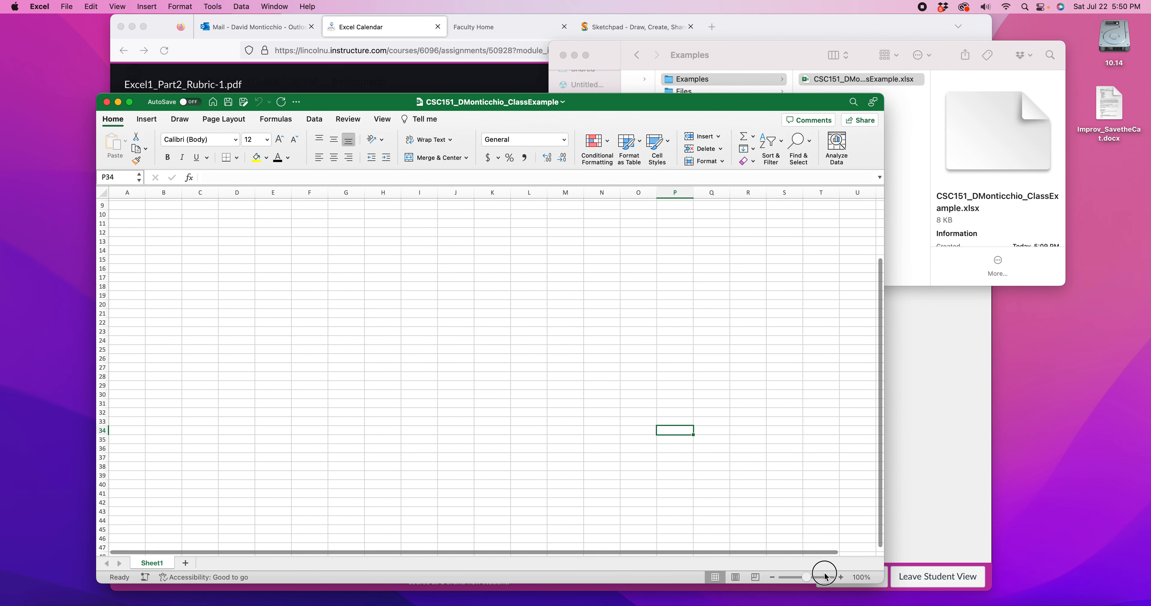
pyautogui.click(826, 576)
pyautogui.doubleClick(149, 562)
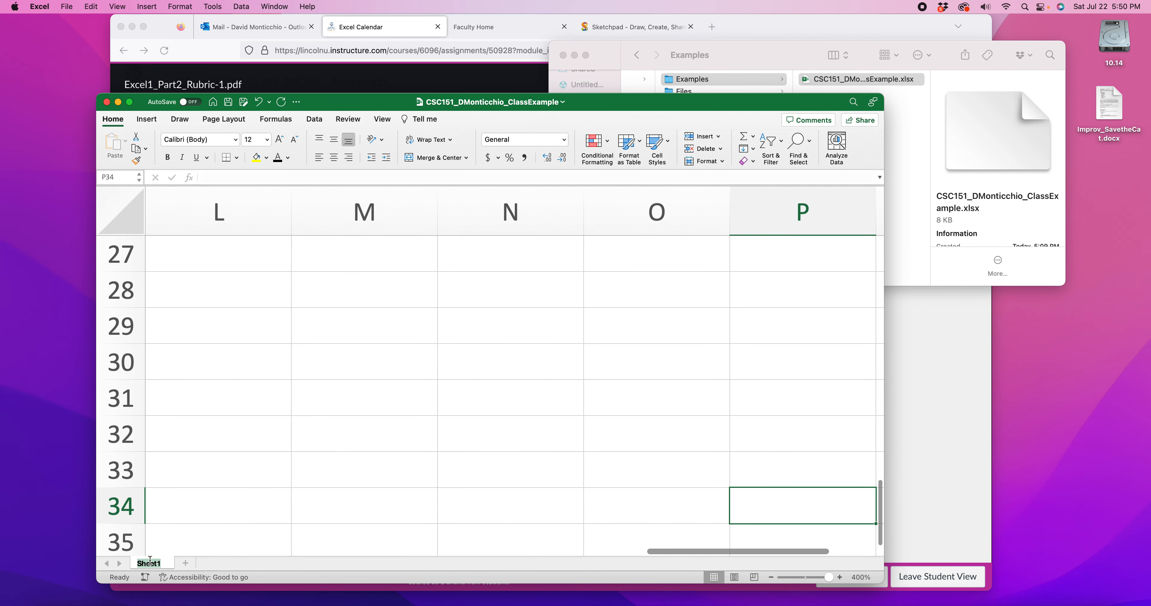
pyautogui.write('T')
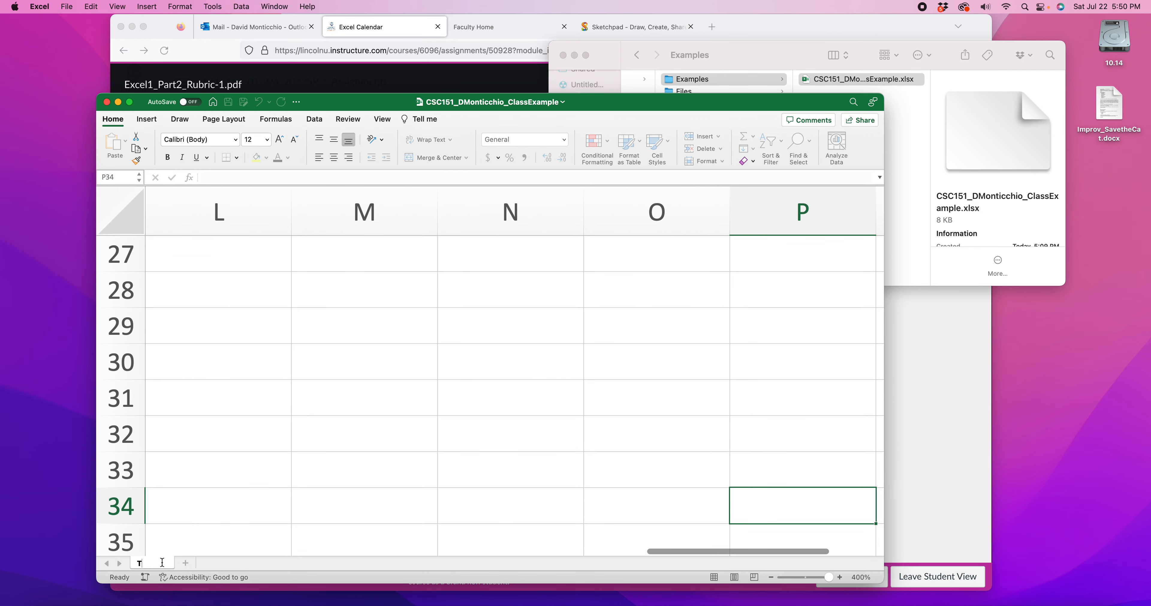
pyautogui.write('ask List Monticchio')
pyautogui.press('Return')
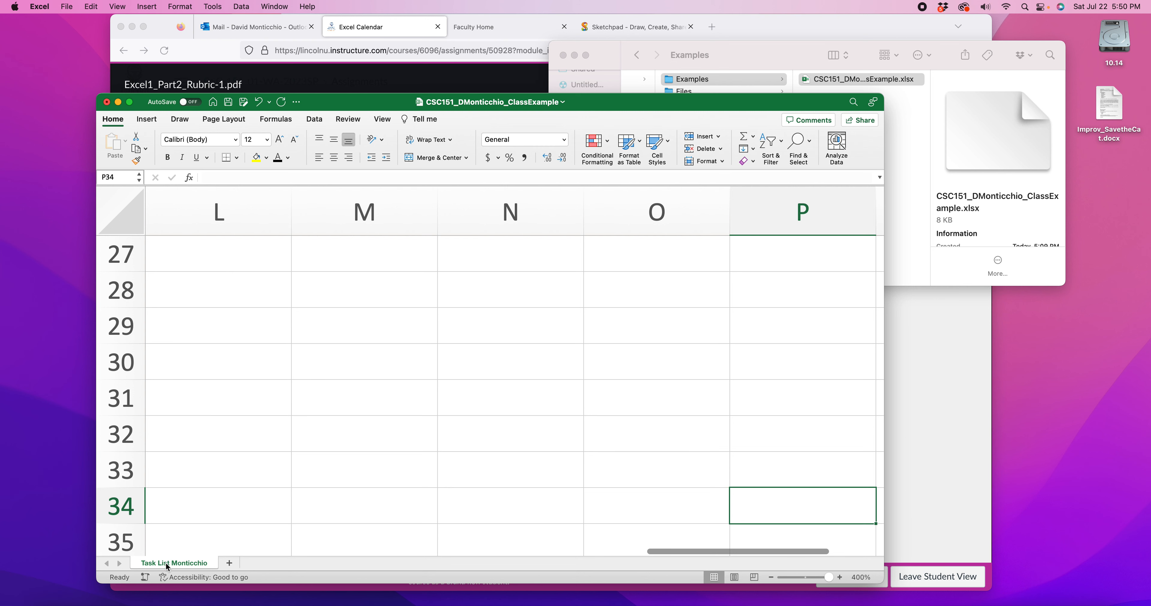
# Zoom the task list sheet out to 154%, select cell B3 and try to save the workbook
pyautogui.scroll(10, 312, 457)
pyautogui.hscroll(2, 312, 457)
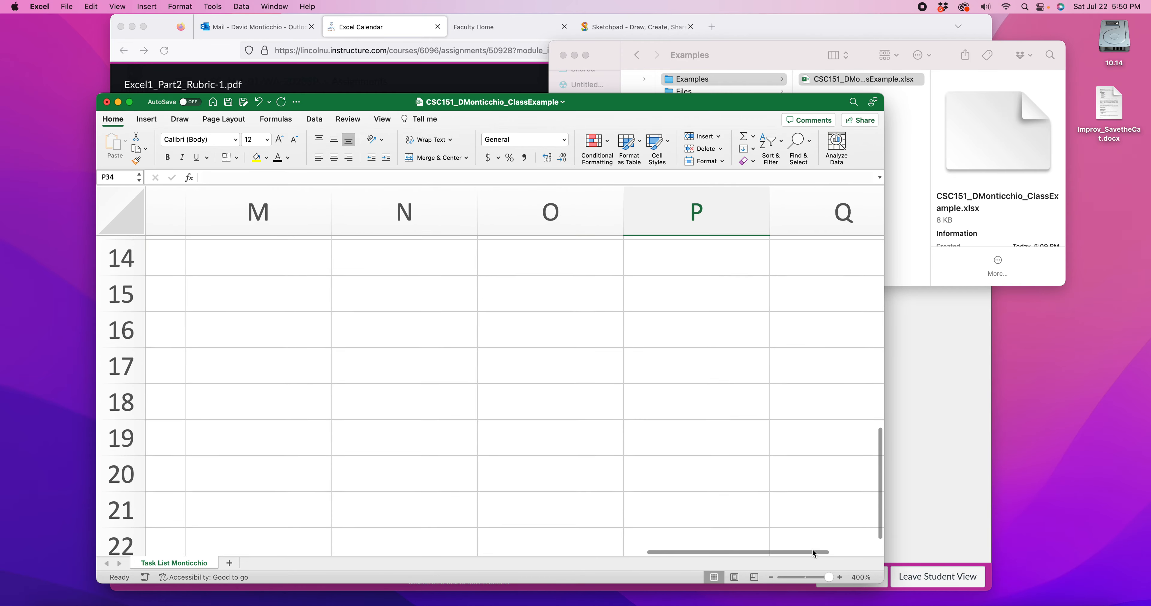
pyautogui.moveTo(830, 577); pyautogui.dragTo(810, 577)
pyautogui.hscroll(-10, 421, 378)
pyautogui.scroll(2, 422, 378)
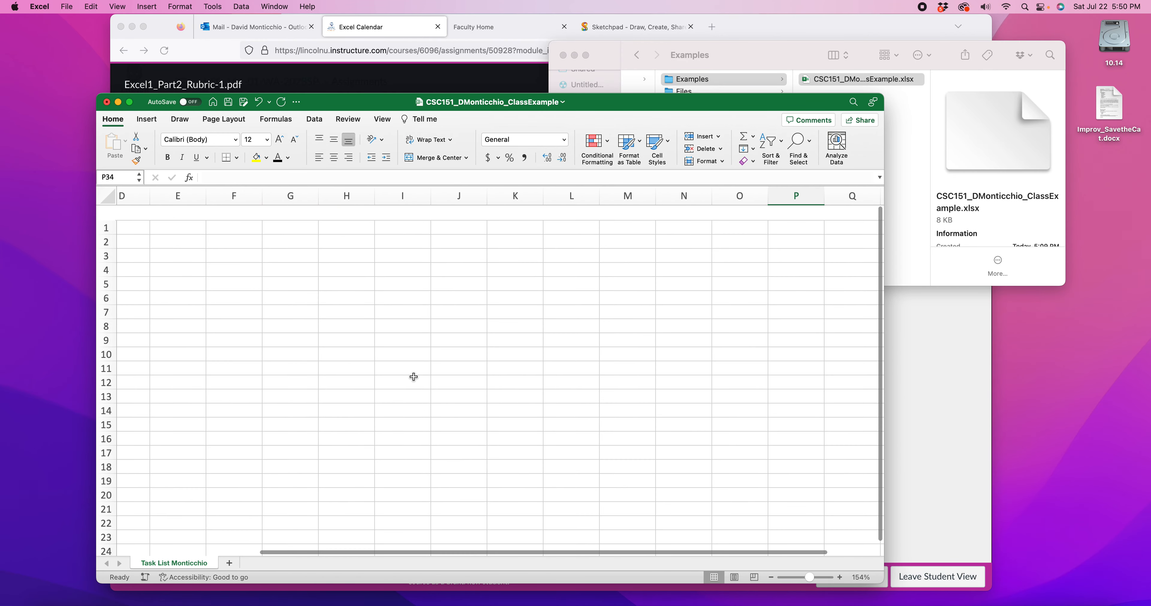
pyautogui.click(191, 239)
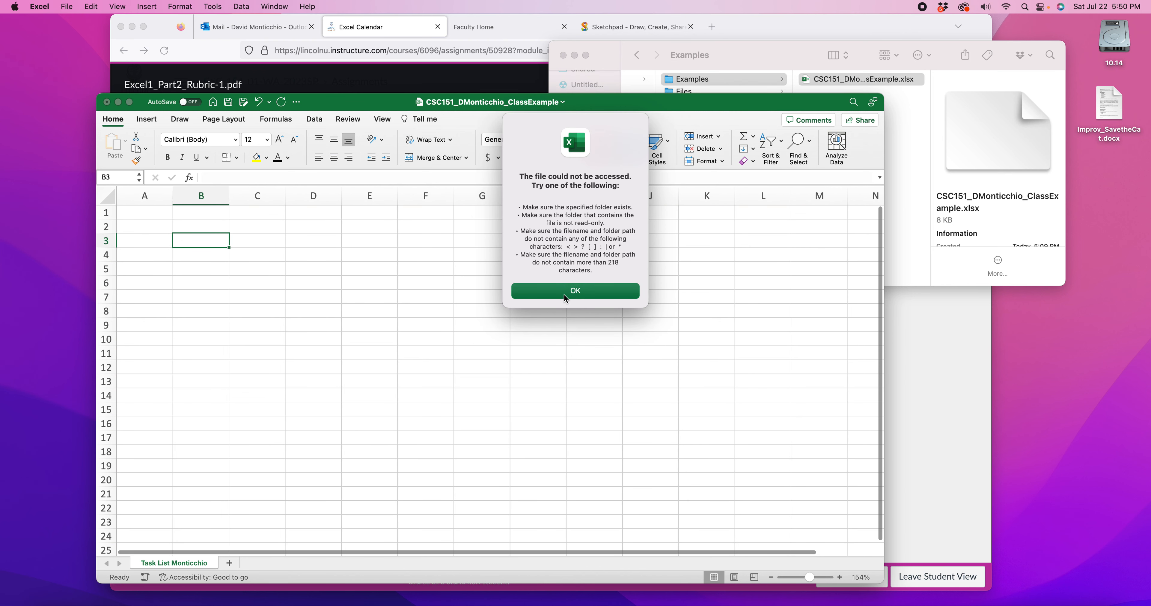
pyautogui.click(572, 296)
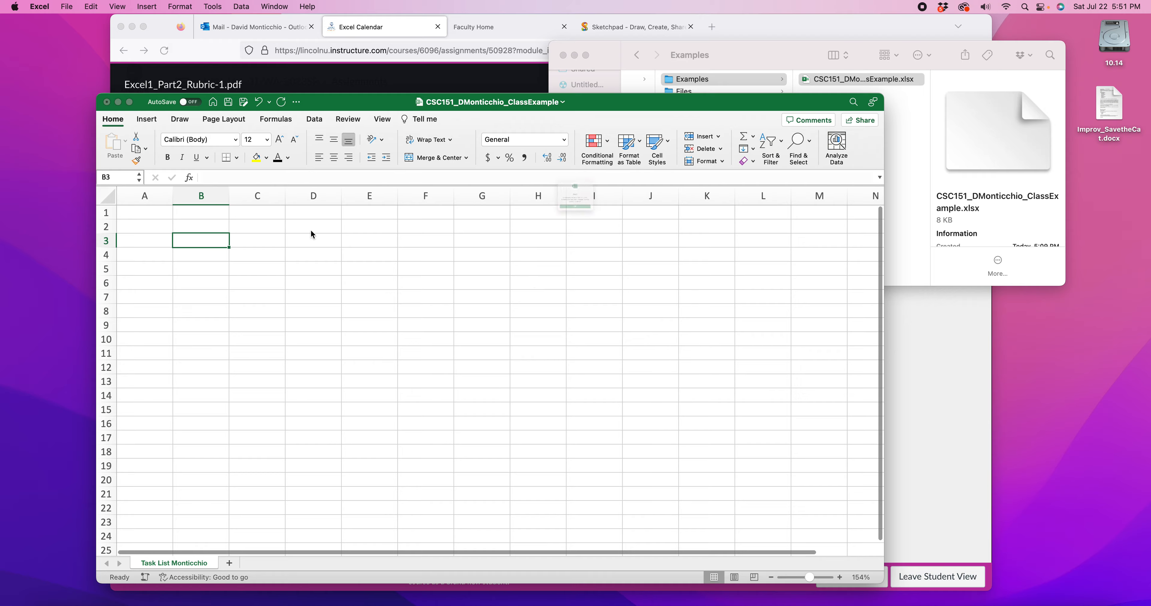
pyautogui.click(596, 242)
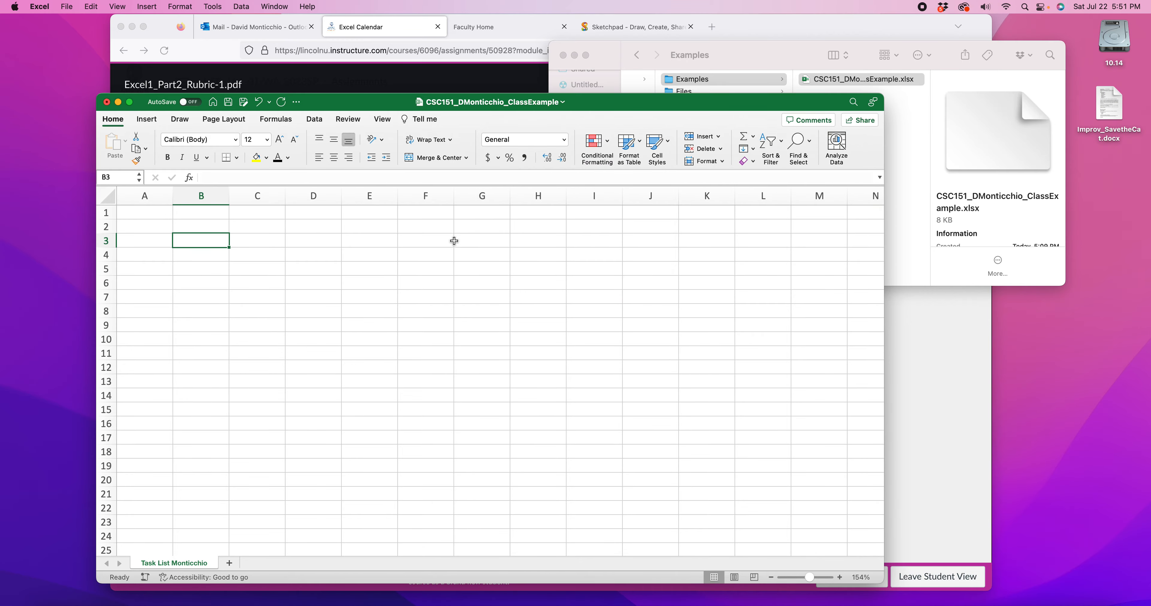
# Close the class example workbook with its changes saved and quit Excel completely
pyautogui.scroll(-1, 480, 250)
pyautogui.click(108, 103)
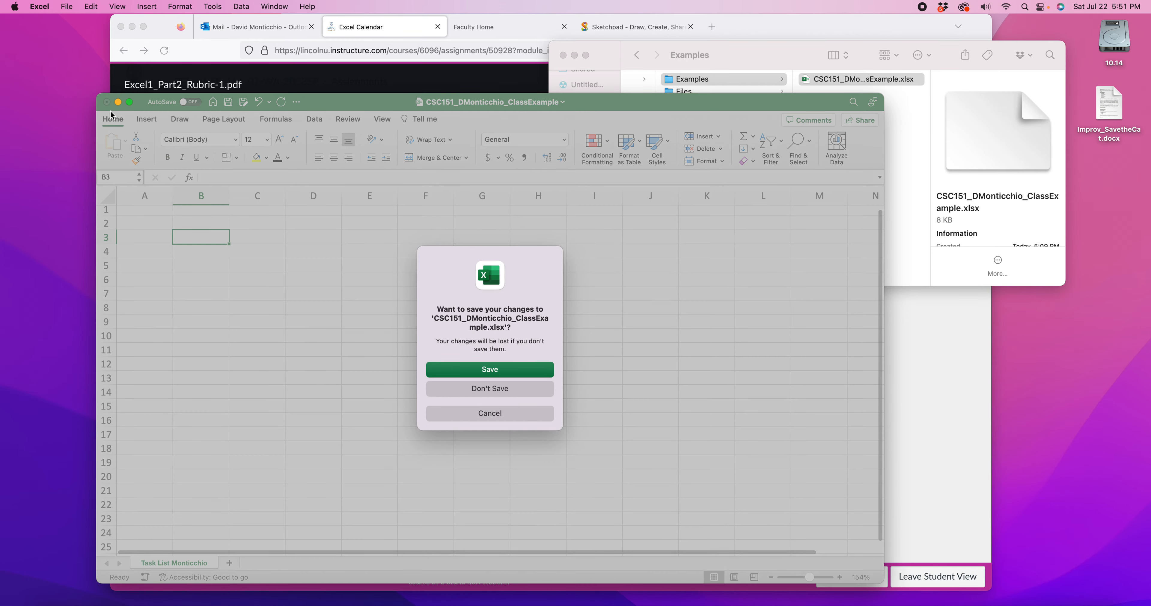
pyautogui.click(480, 371)
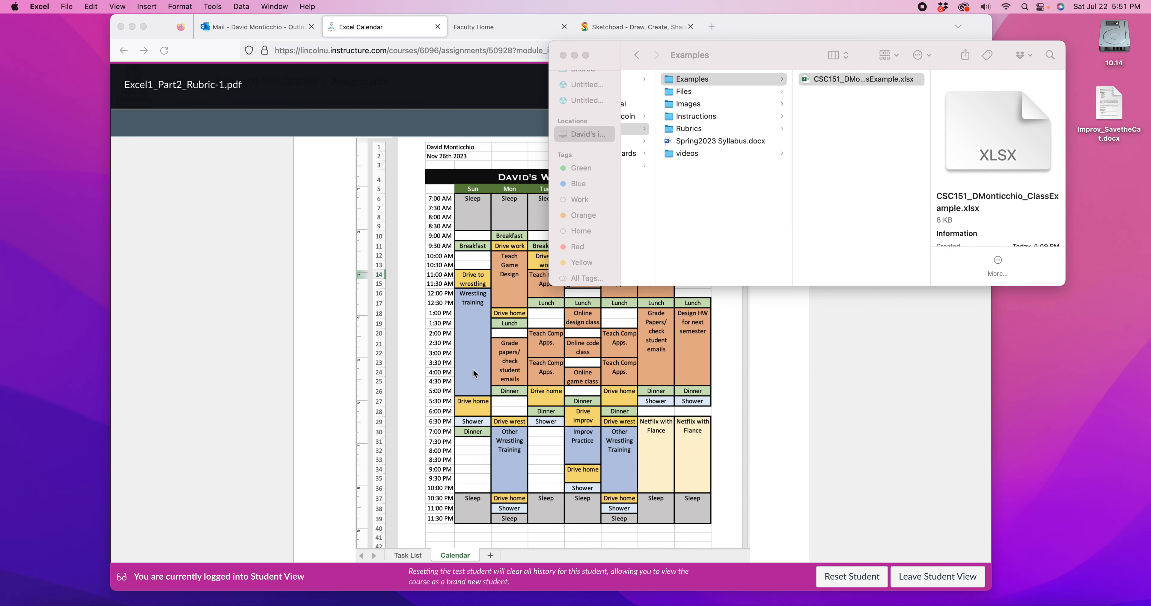
pyautogui.rightClick(809, 599)
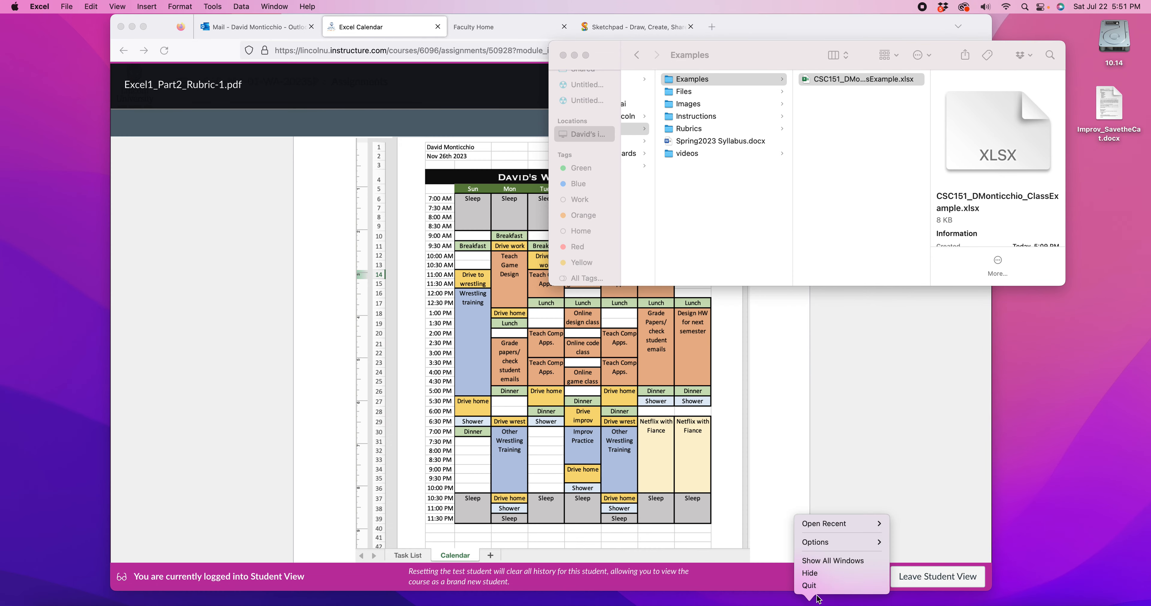
pyautogui.click(809, 585)
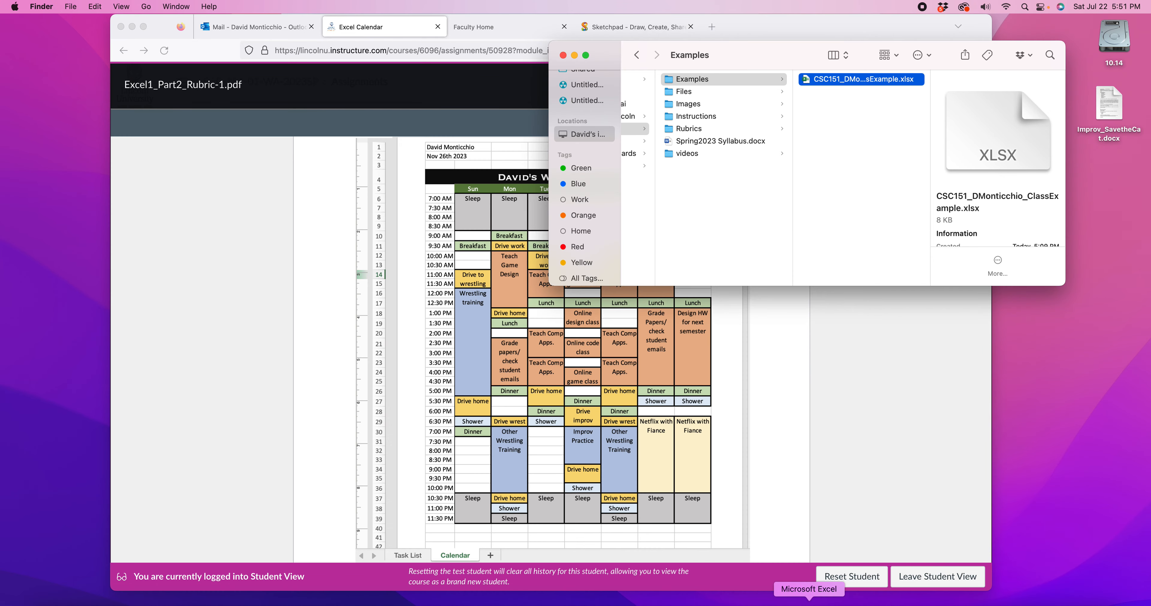
# Move the Finder window aside, relaunch Excel and open the CSC151 class example workbook from the recent files
pyautogui.click(388, 170)
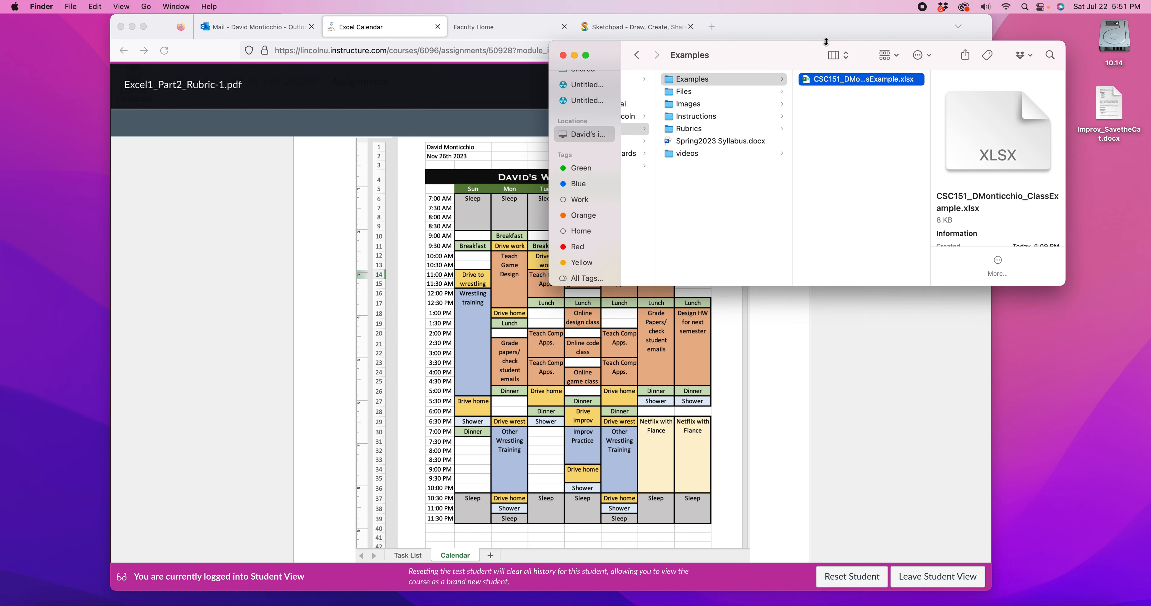
pyautogui.moveTo(738, 54); pyautogui.dragTo(790, 50)
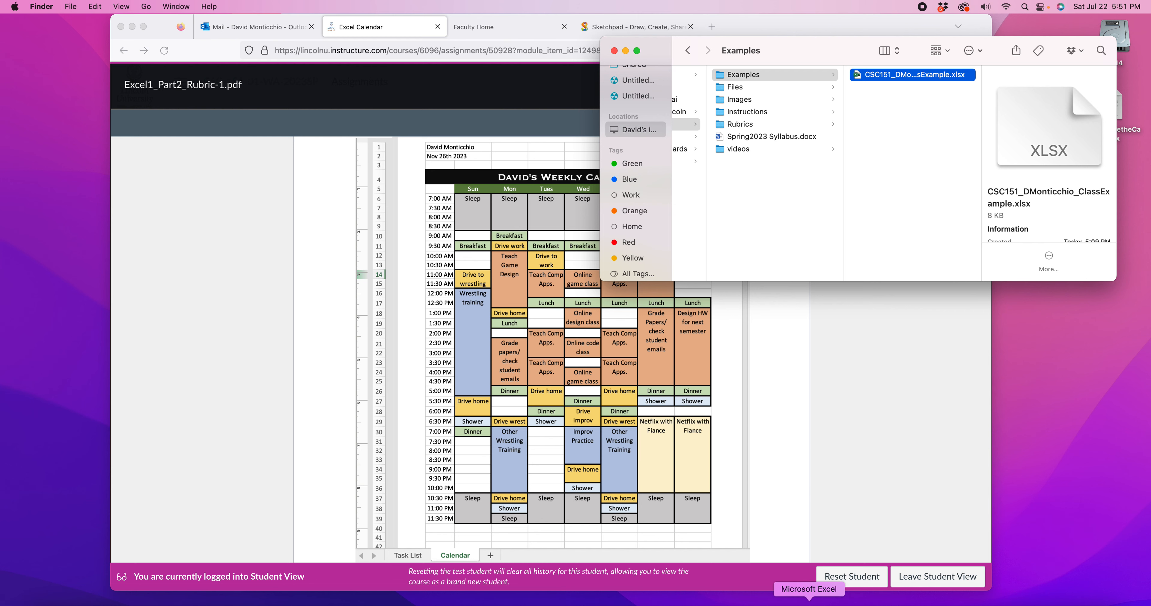
pyautogui.click(809, 603)
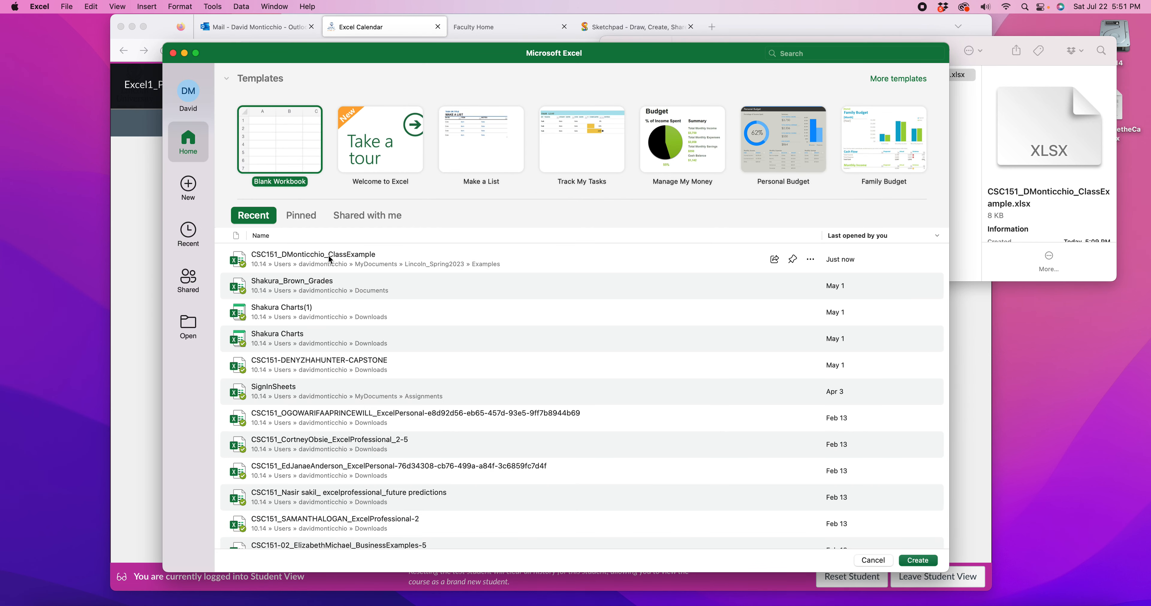
pyautogui.click(330, 259)
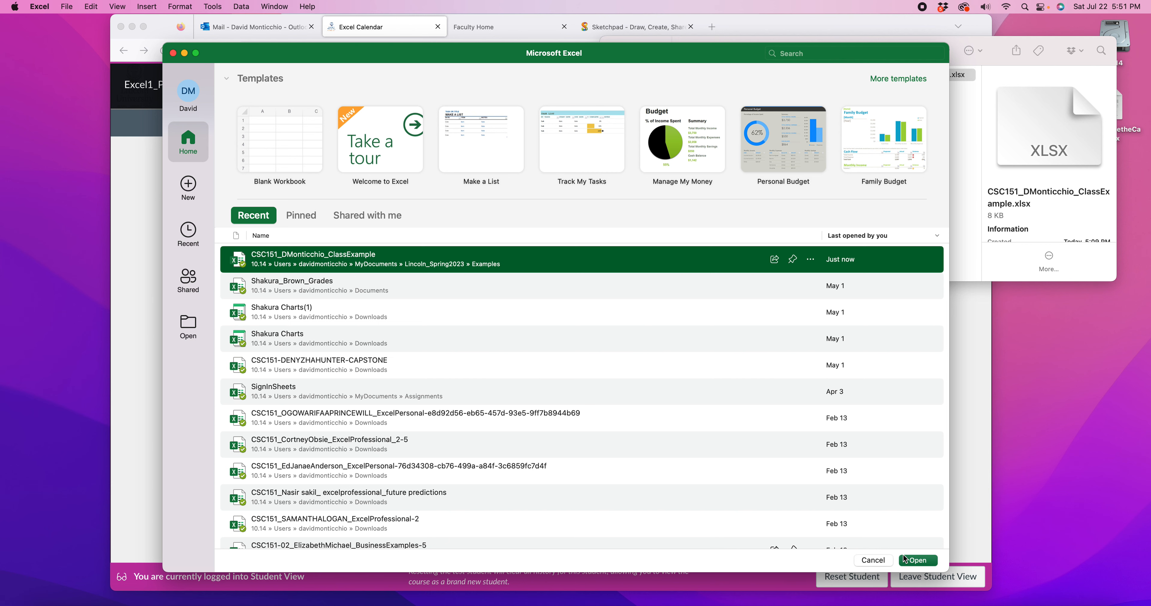
pyautogui.click(923, 562)
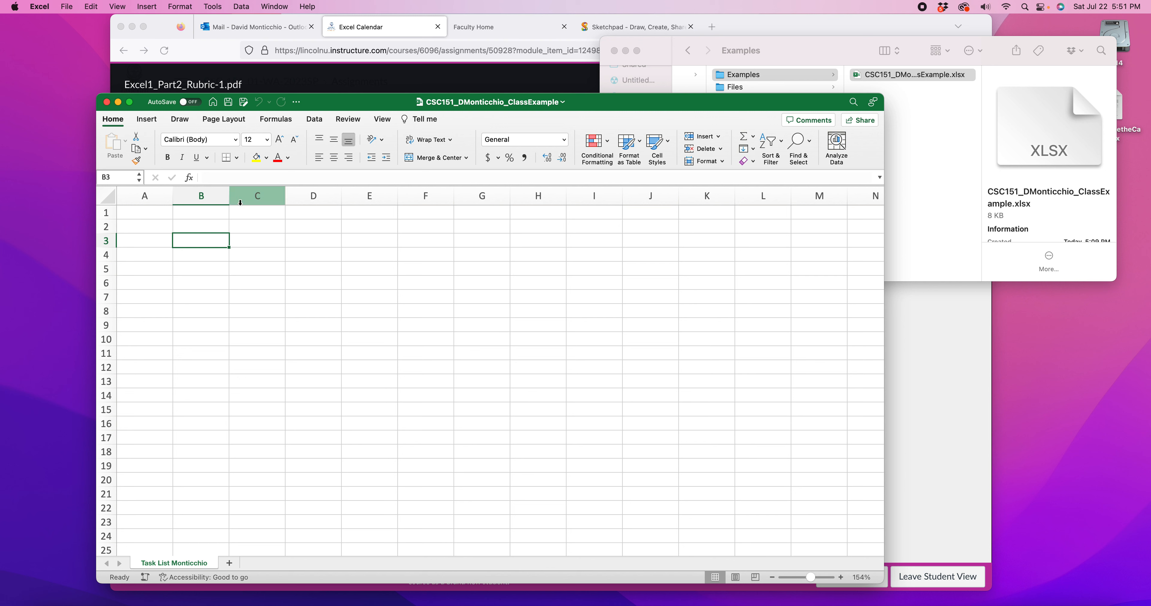
# Enter filler text: "ff kufy kjyf kj" in B3, "drghweh" in D6, "xzfhsd" in E5, "dfhnsrtjn" in C10 and "sdfhsdny" in F10
pyautogui.write('ff kufy kjyf kj')
pyautogui.click(312, 277)
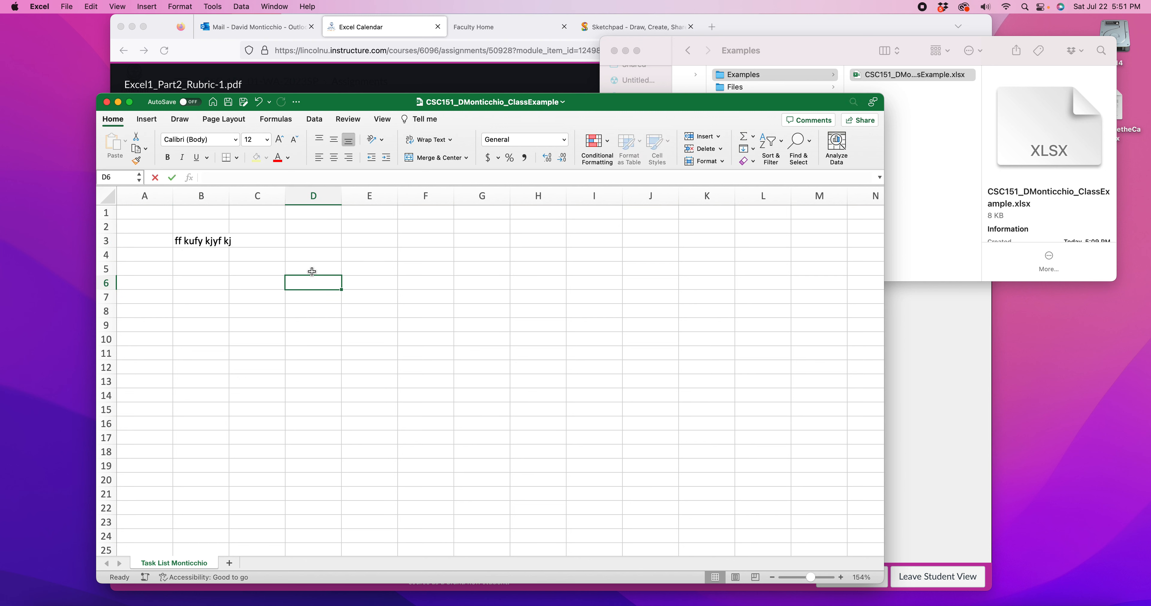
pyautogui.write('drghweh')
pyautogui.click(353, 269)
pyautogui.write('xzfhsd')
pyautogui.click(232, 335)
pyautogui.write('dfhnsrtjn')
pyautogui.click(425, 340)
pyautogui.write('sdfhsdny')
# Enter "ethaeth" in D15, "dafhad" in D11, "ahrhdadstj" in B7, "da" in F9 and "dajfdaj" in E8, and save the workbook
pyautogui.click(330, 411)
pyautogui.write('ethaeth')
pyautogui.click(317, 356)
pyautogui.write('dafhad')
pyautogui.click(223, 300)
pyautogui.write('ahrhdadstj')
pyautogui.click(424, 327)
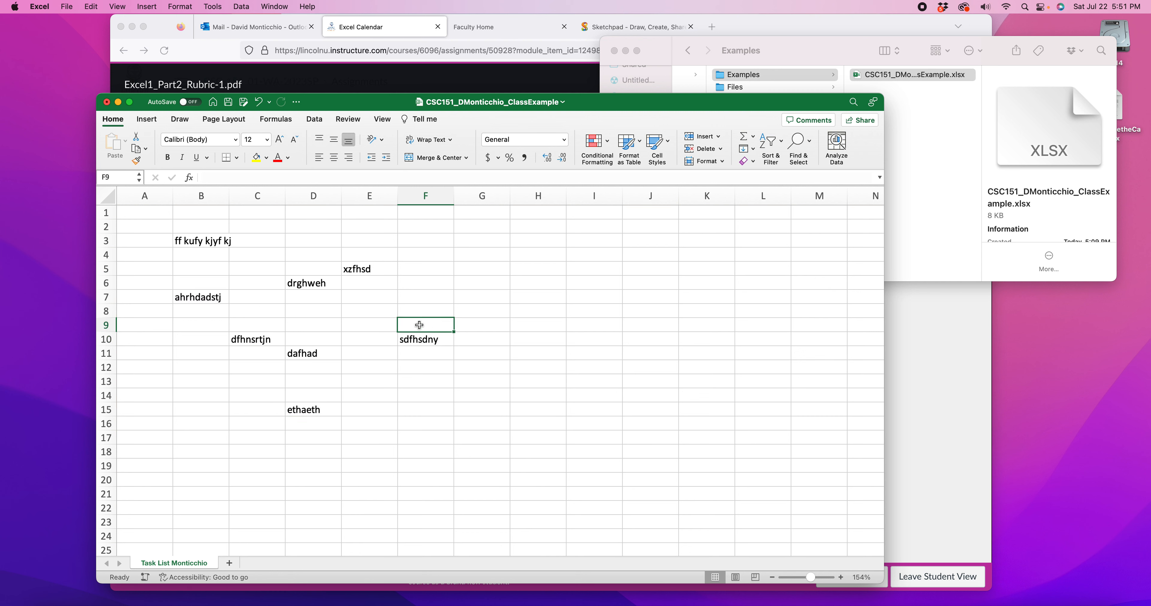
pyautogui.write('da')
pyautogui.click(362, 309)
pyautogui.write('dajfdaj')
pyautogui.click(371, 338)
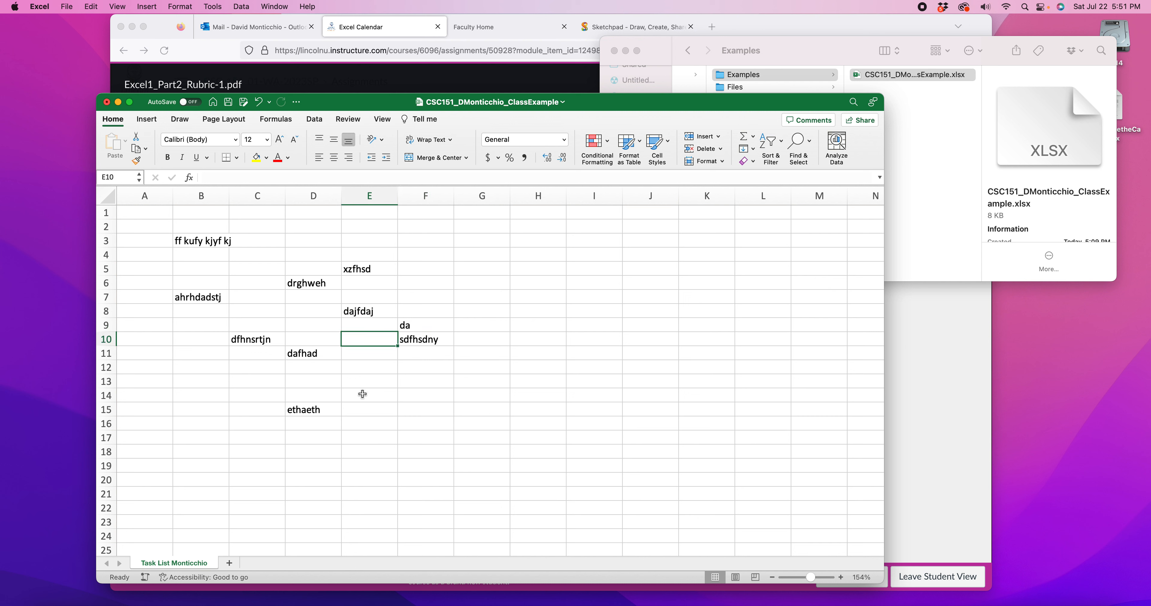
pyautogui.press('super+s')
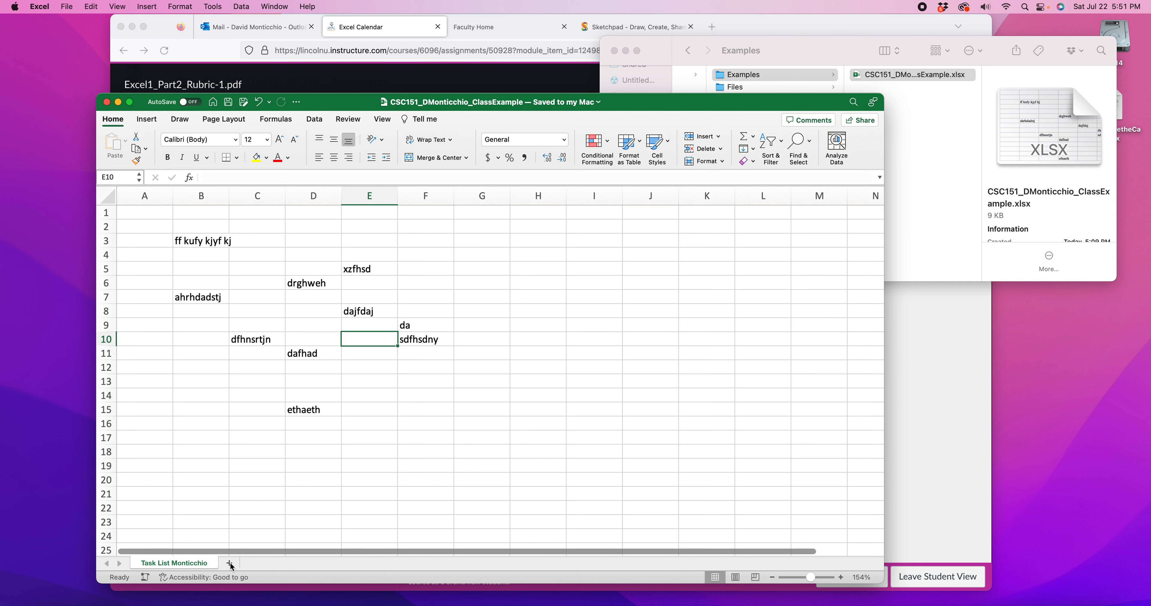
# Select A1:H20 on the task list sheet, add a new worksheet and rename it "Calendar" followed by the owner's last name
pyautogui.moveTo(148, 211); pyautogui.dragTo(514, 481)
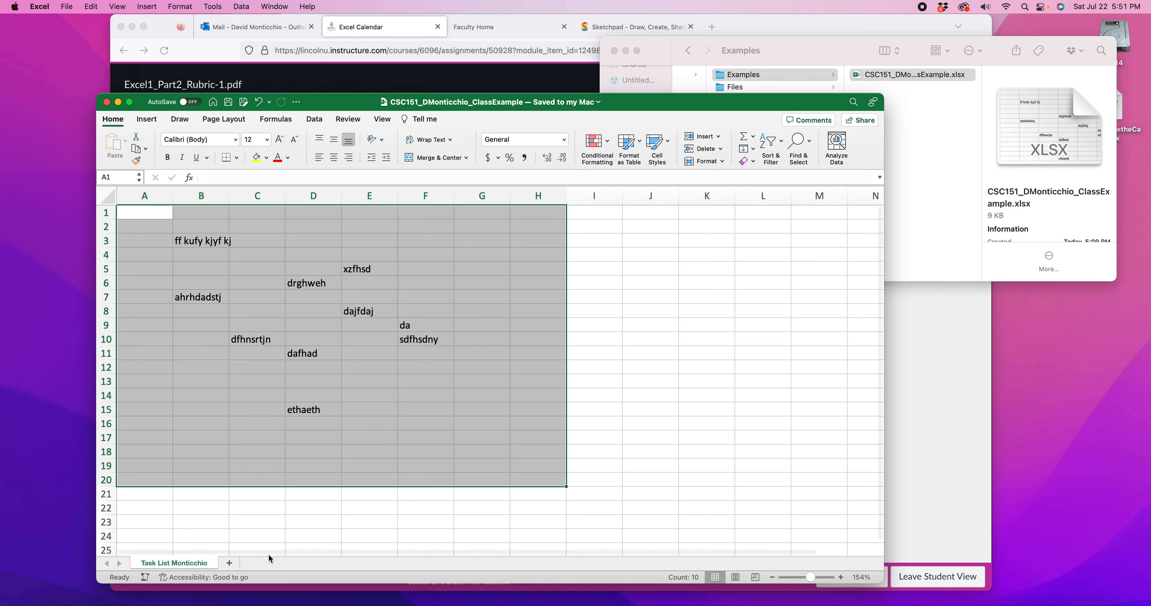
pyautogui.click(231, 565)
pyautogui.doubleClick(235, 564)
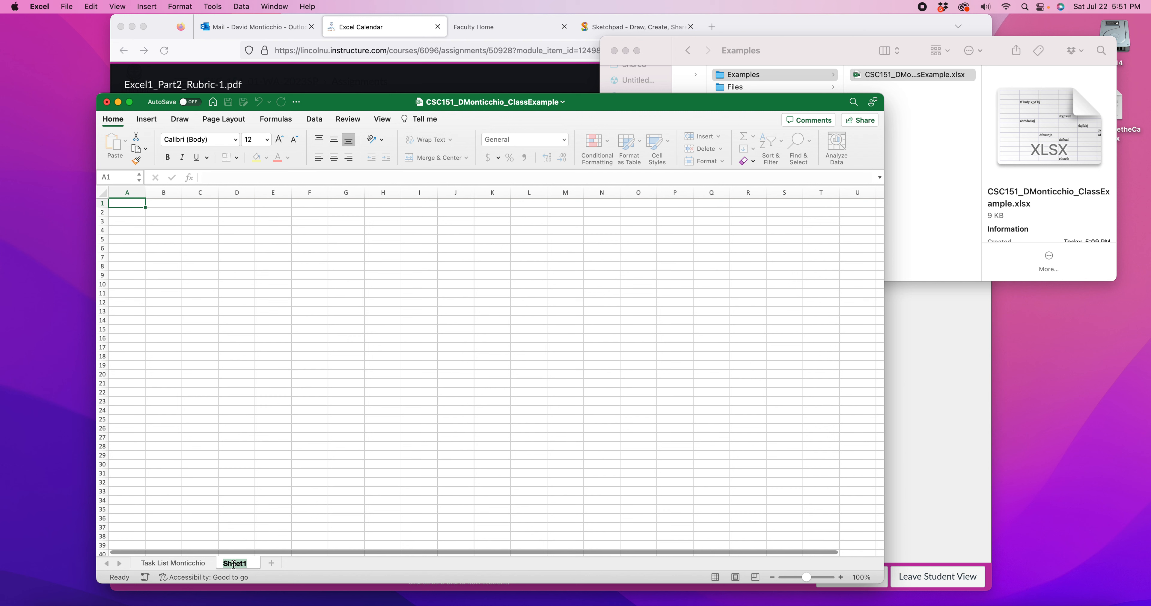
pyautogui.write('Calendar Montic')
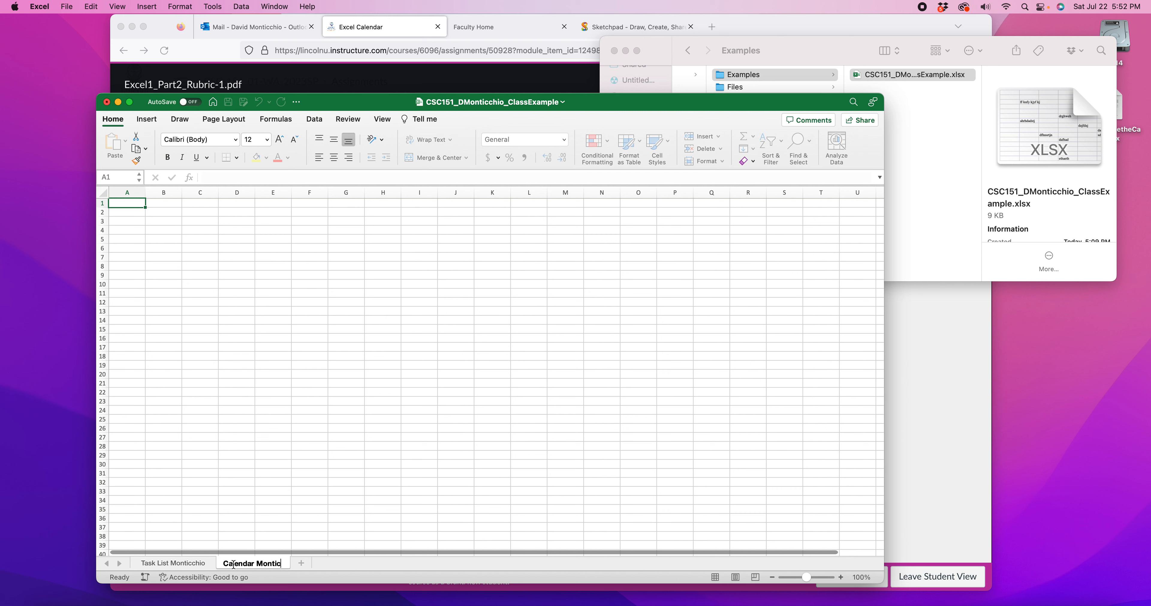
pyautogui.write('c')
pyautogui.press('Return')
pyautogui.write('hio')
pyautogui.click(310, 482)
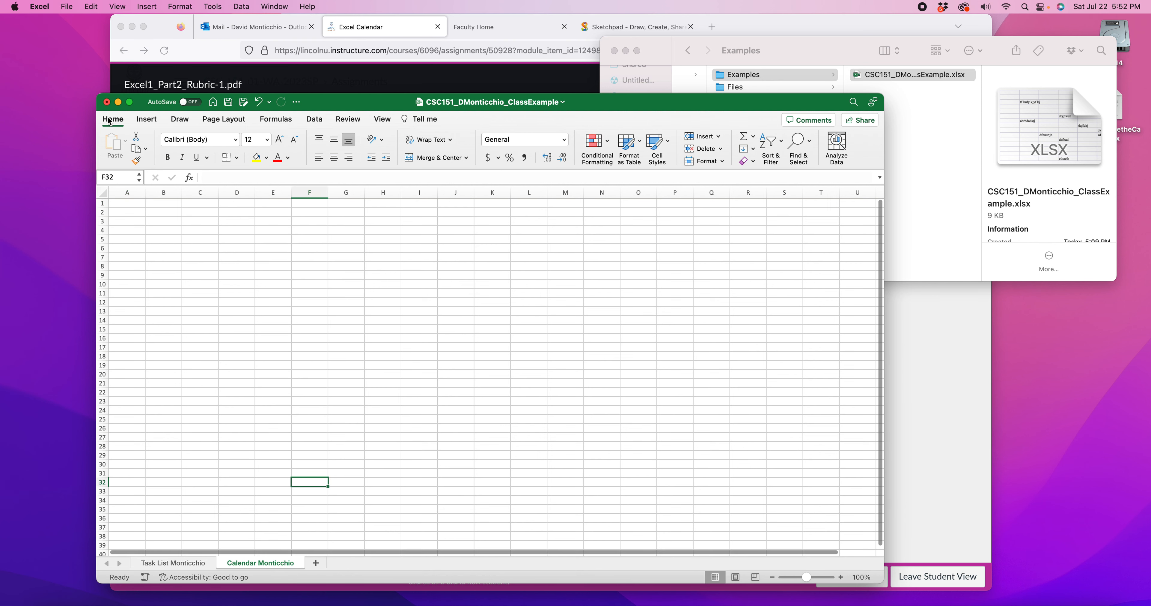
# Compare the Task List and Calendar sheets, and set the Calendar sheet's zoom to 280%
pyautogui.click(173, 563)
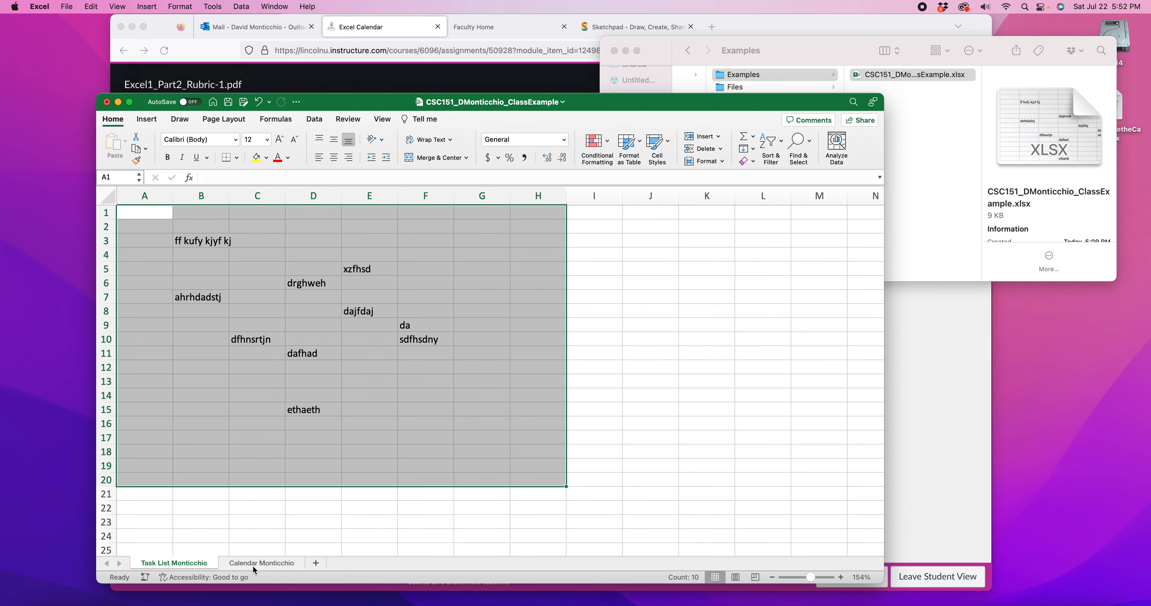
pyautogui.click(264, 563)
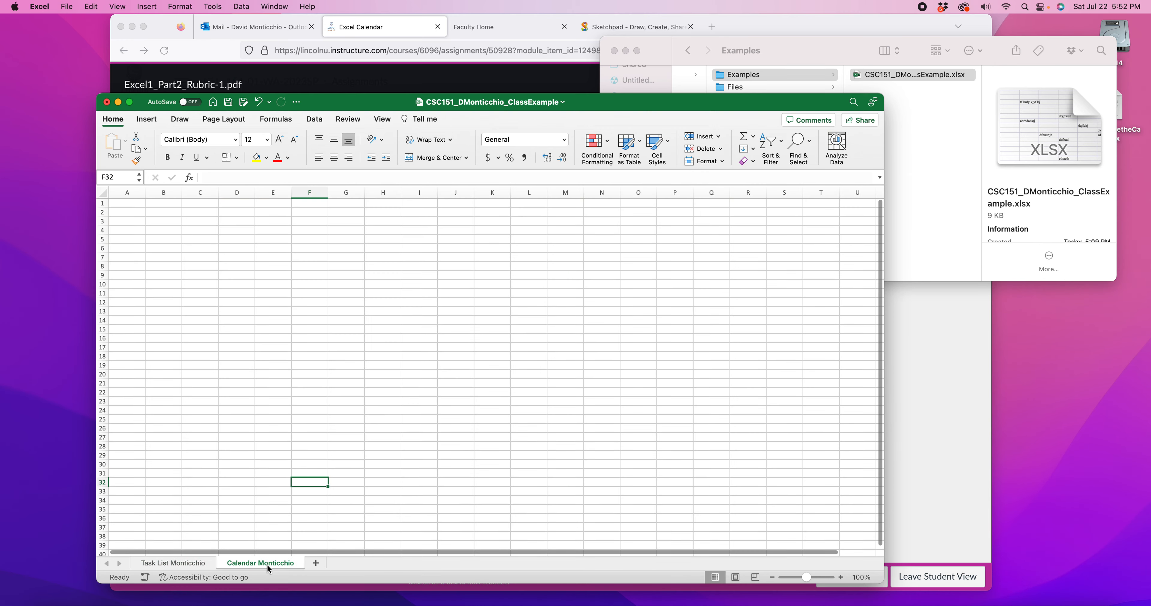
pyautogui.moveTo(811, 579); pyautogui.dragTo(825, 577)
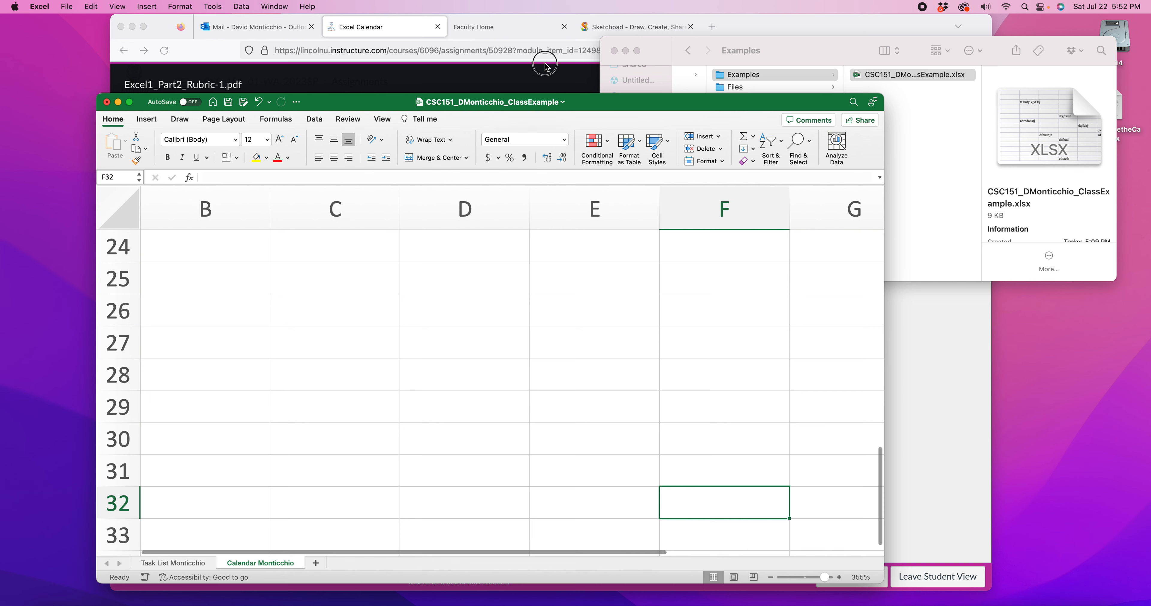
pyautogui.scroll(10, 511, 432)
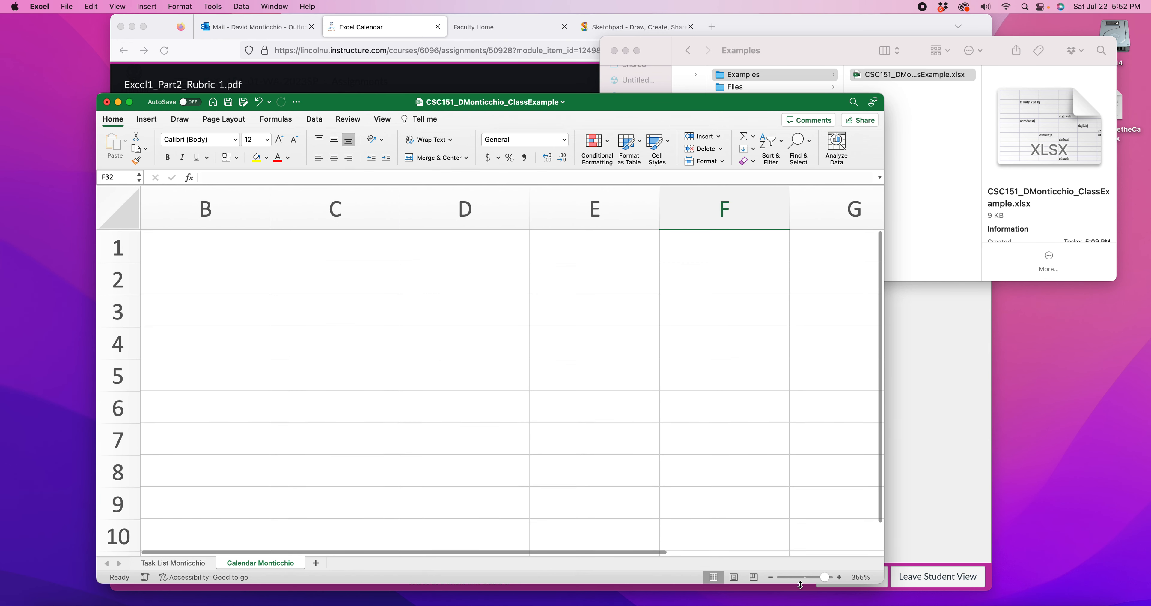
pyautogui.click(770, 577)
pyautogui.click(771, 577)
pyautogui.click(770, 577)
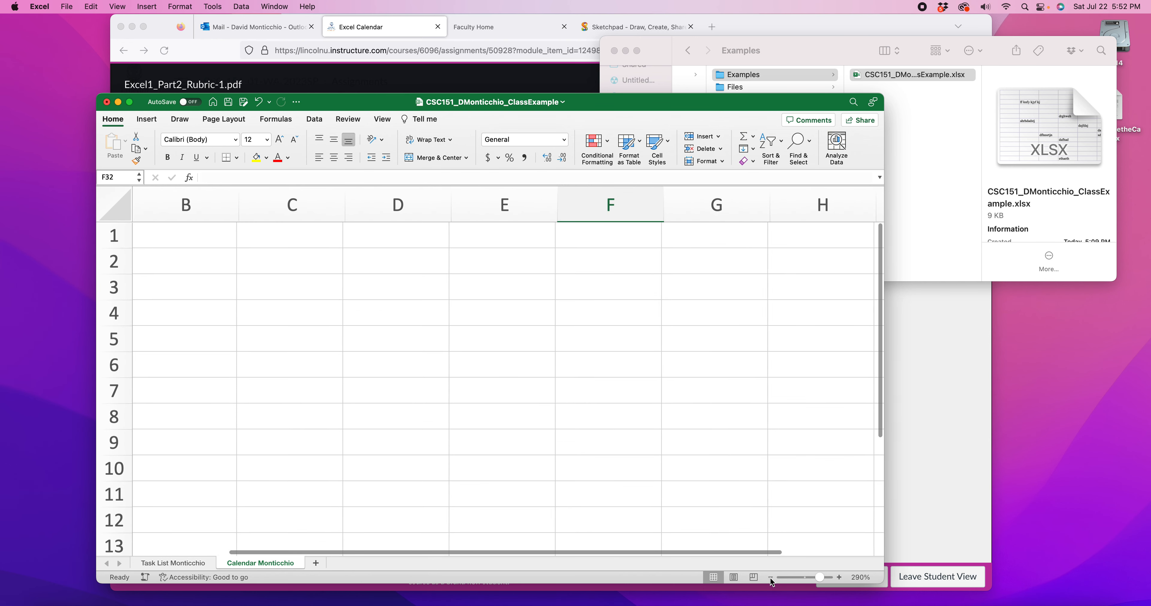
pyautogui.click(771, 577)
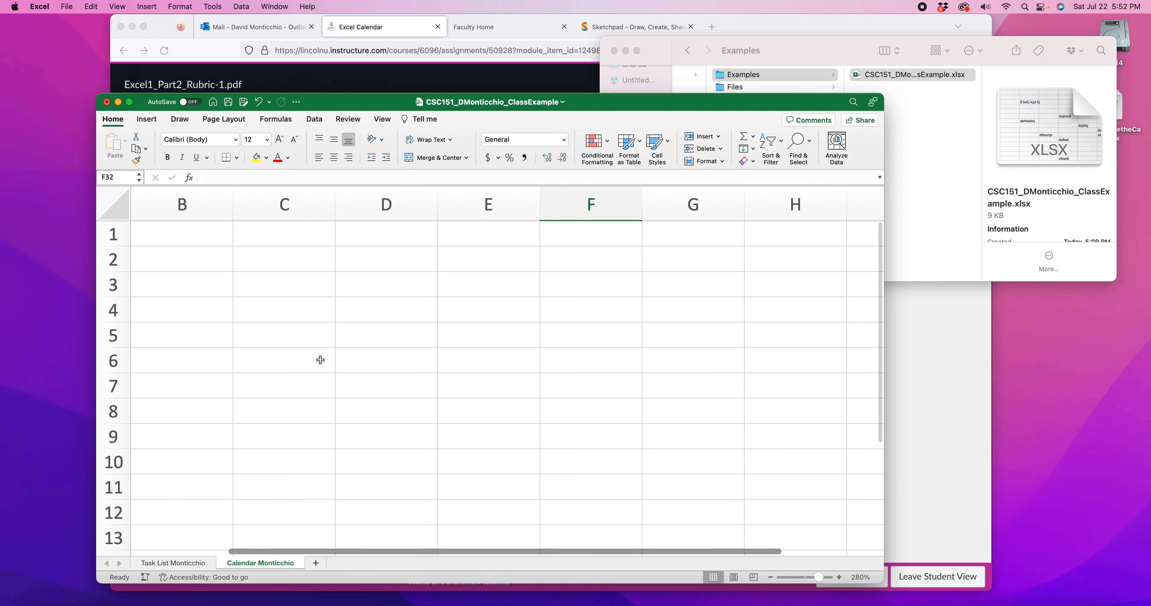
pyautogui.scroll(1, 325, 262)
pyautogui.click(190, 563)
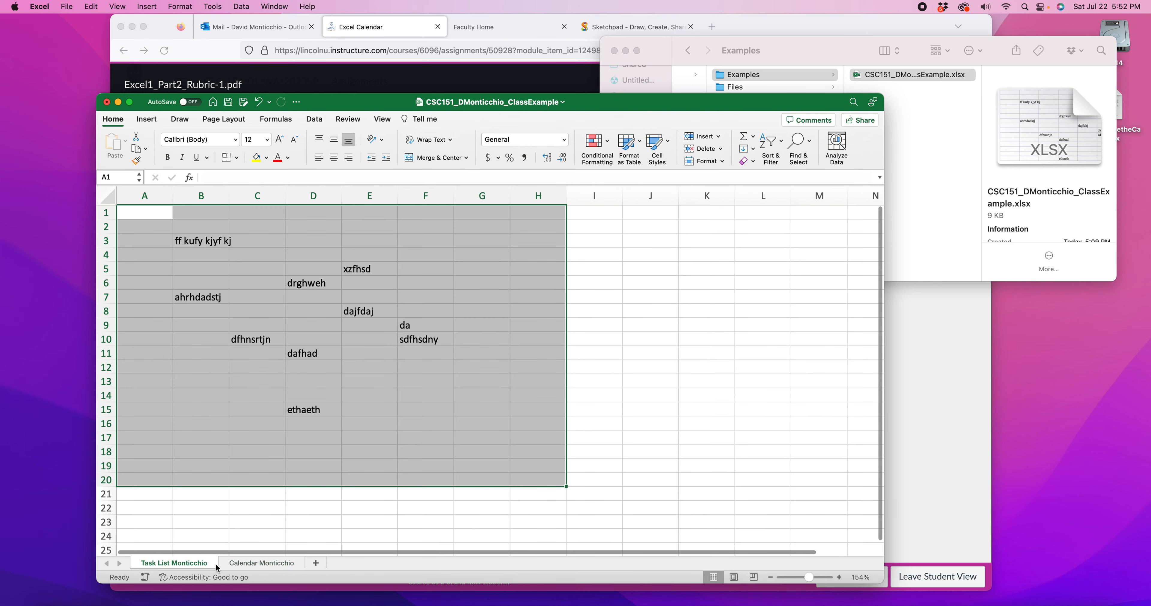
pyautogui.click(249, 564)
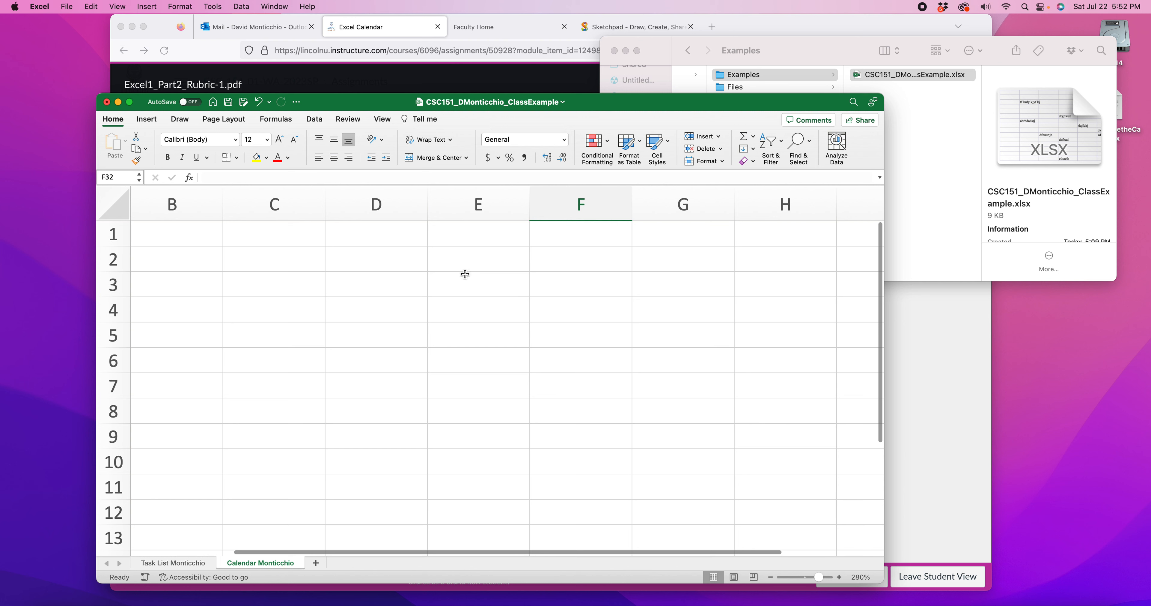
# Enter the owner's full name in cell B1 and the date 7/22/23 in B2 of the Calendar sheet
pyautogui.click(180, 228)
pyautogui.write('David Monticchio')
pyautogui.press('Return')
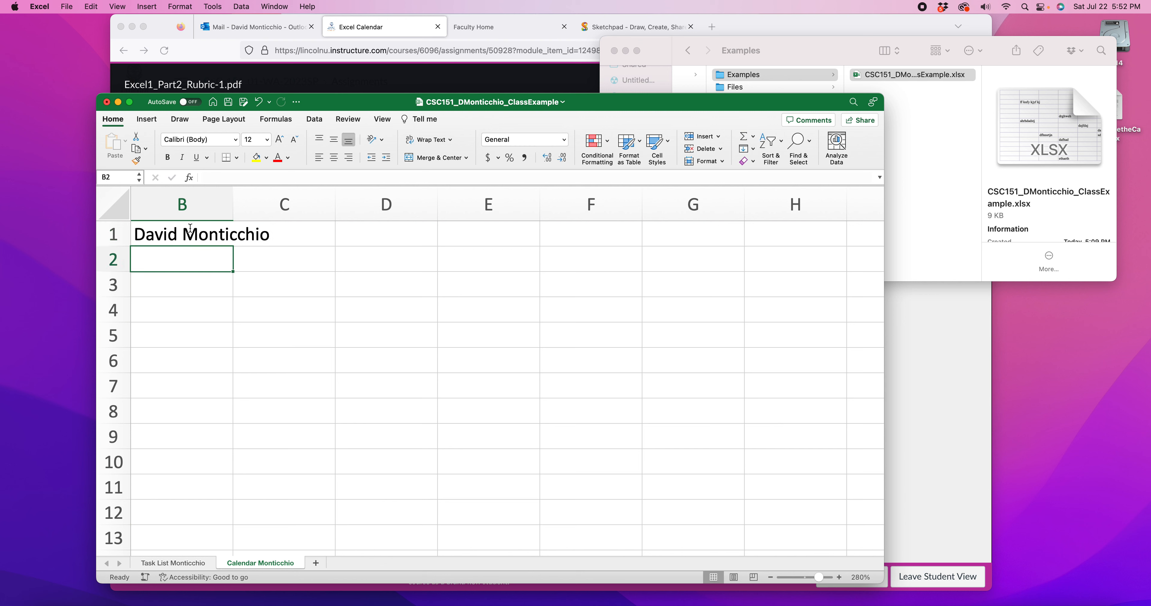
pyautogui.write('7/23/')
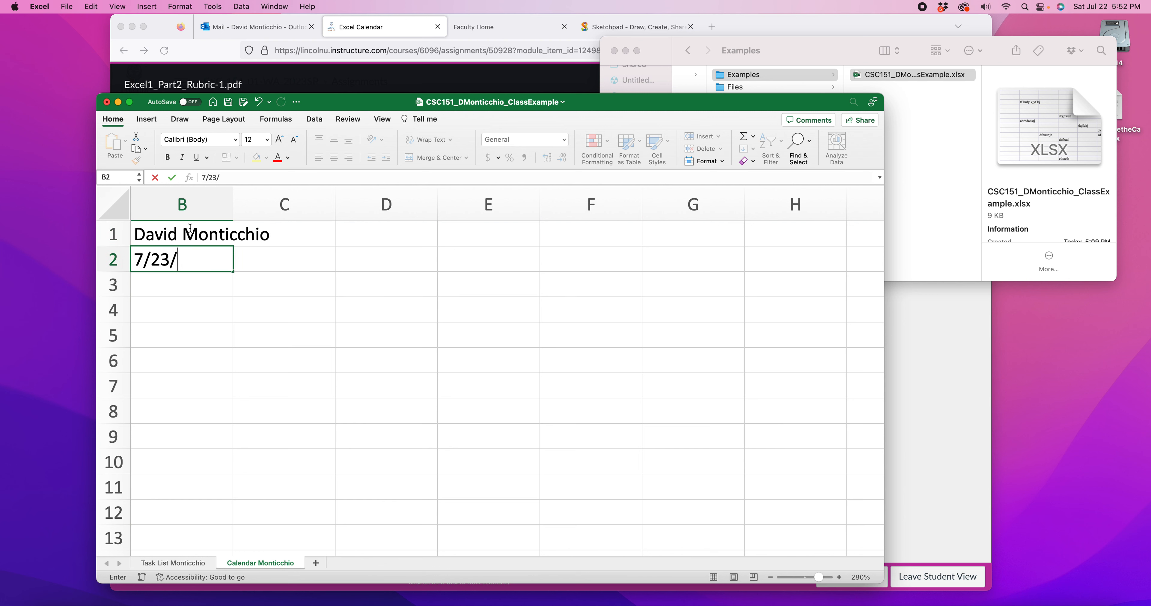
pyautogui.press('BackSpace')
pyautogui.press('BackSpace')
pyautogui.write('2/23')
pyautogui.press('Return')
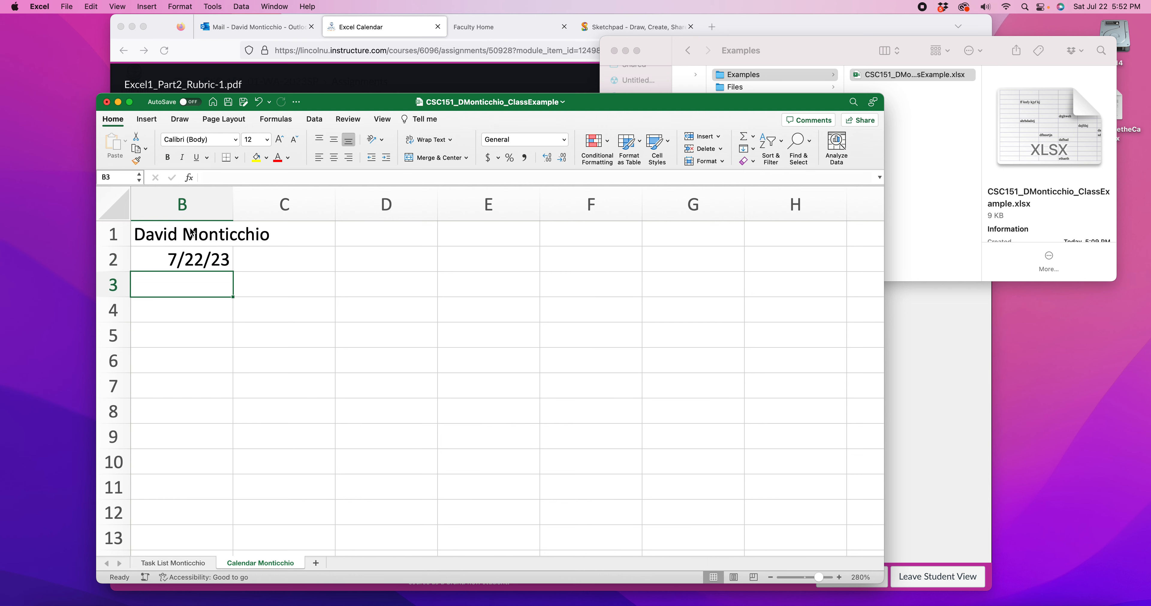
# Move the workbook window aside, switch to Firefox and enlarge the sample weekly calendar on page 2 of the rubric PDF
pyautogui.click(271, 335)
pyautogui.moveTo(453, 107); pyautogui.dragTo(394, 110)
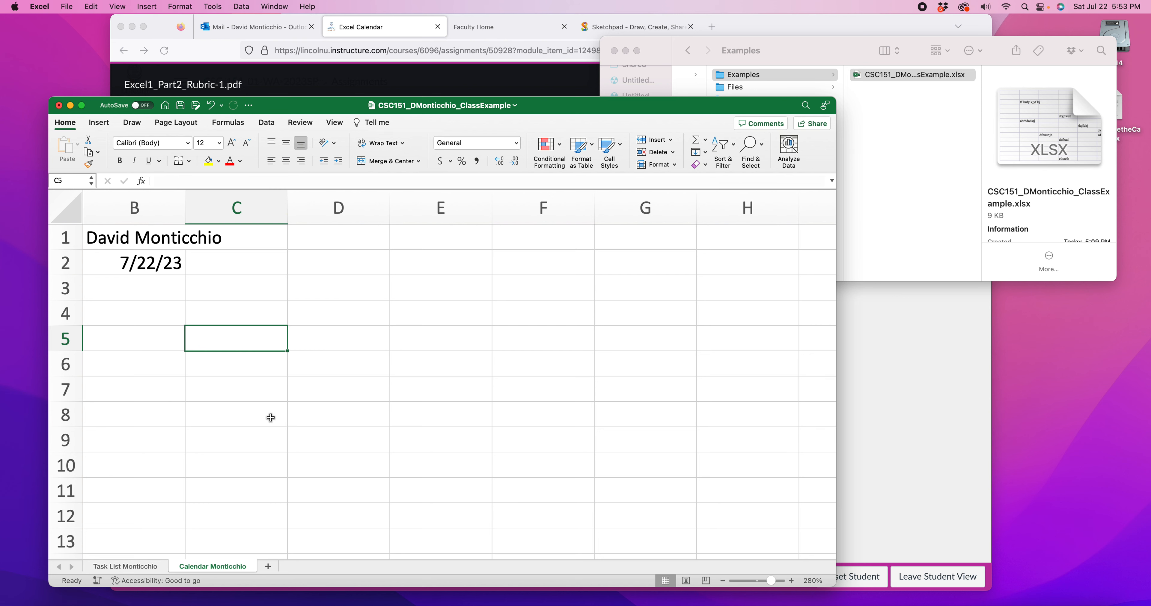
pyautogui.click(907, 379)
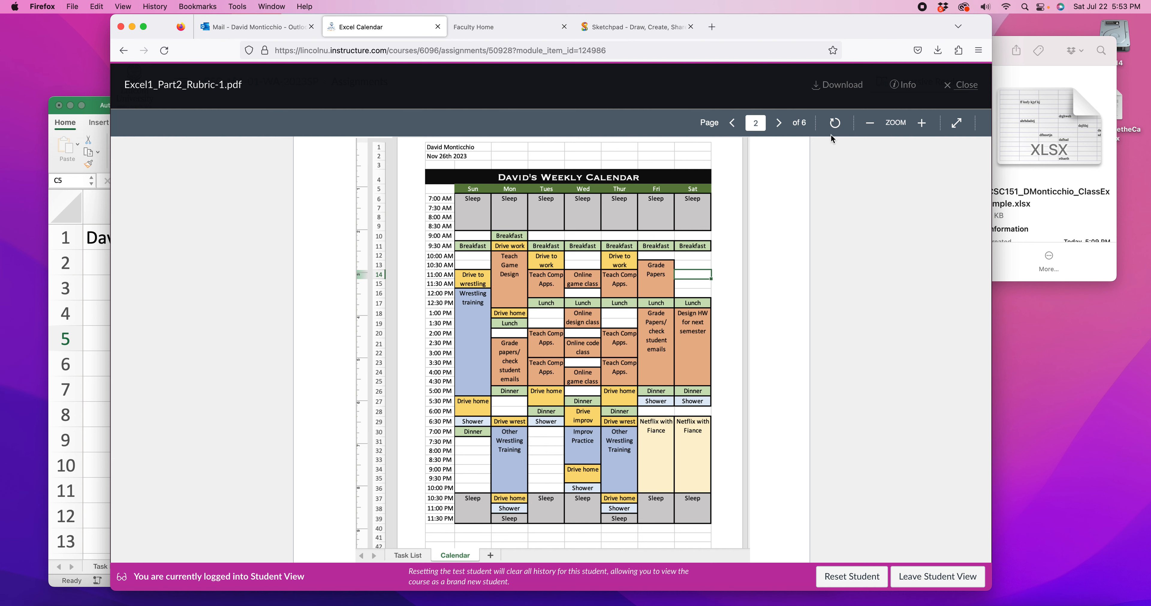
pyautogui.click(922, 122)
pyautogui.click(922, 122)
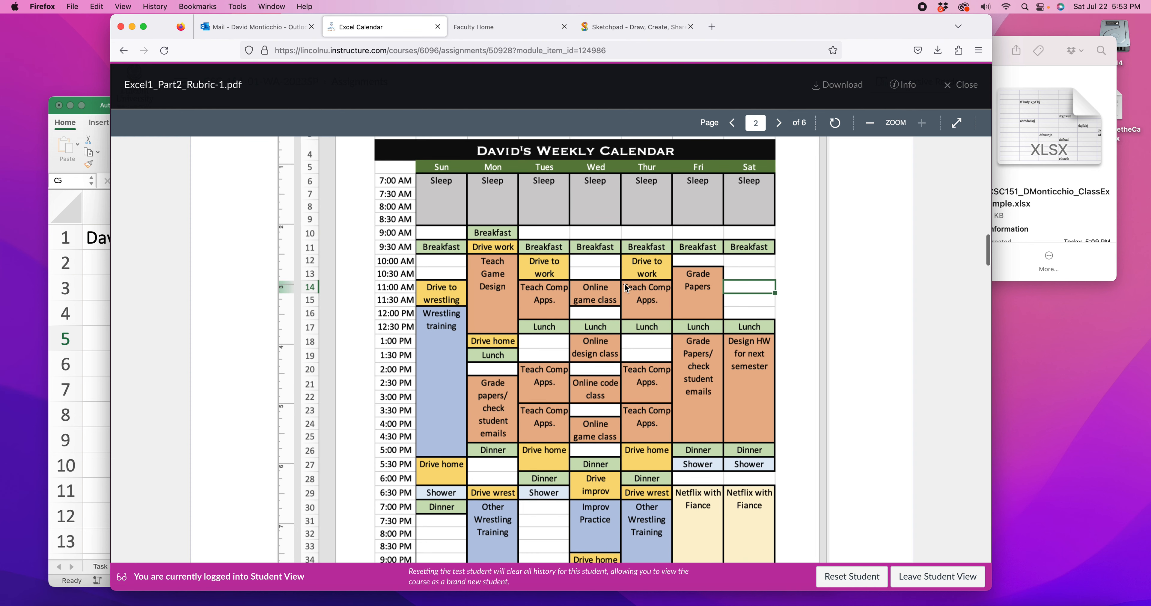
# View the sample calendar's title and day headings, switch to Excel and trace the matching cells from B5 to H5
pyautogui.scroll(3, 502, 238)
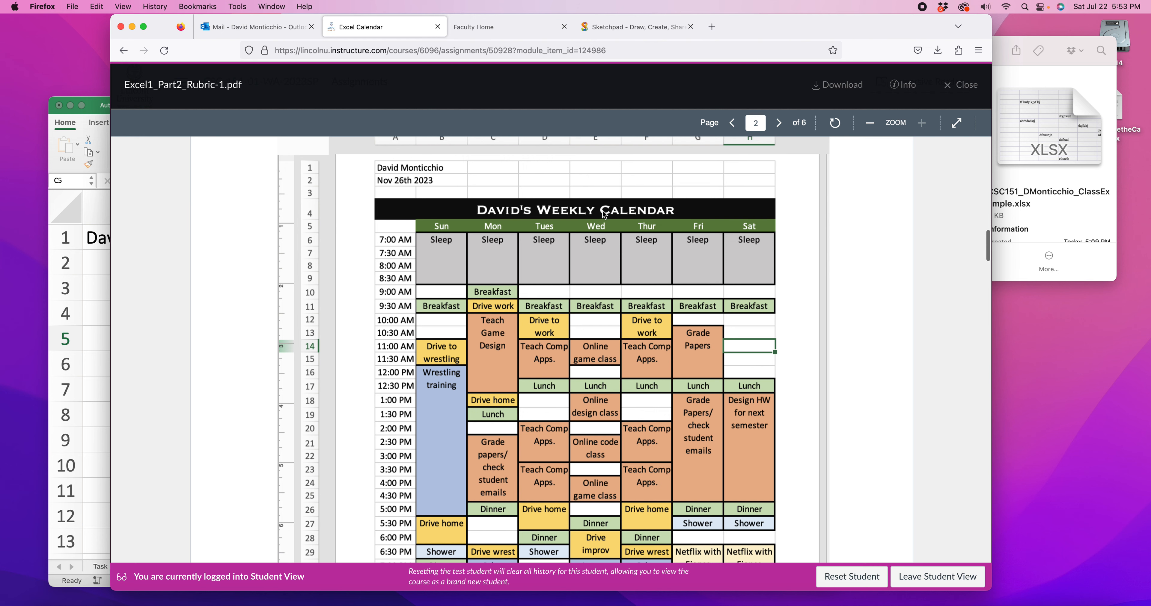
pyautogui.click(103, 286)
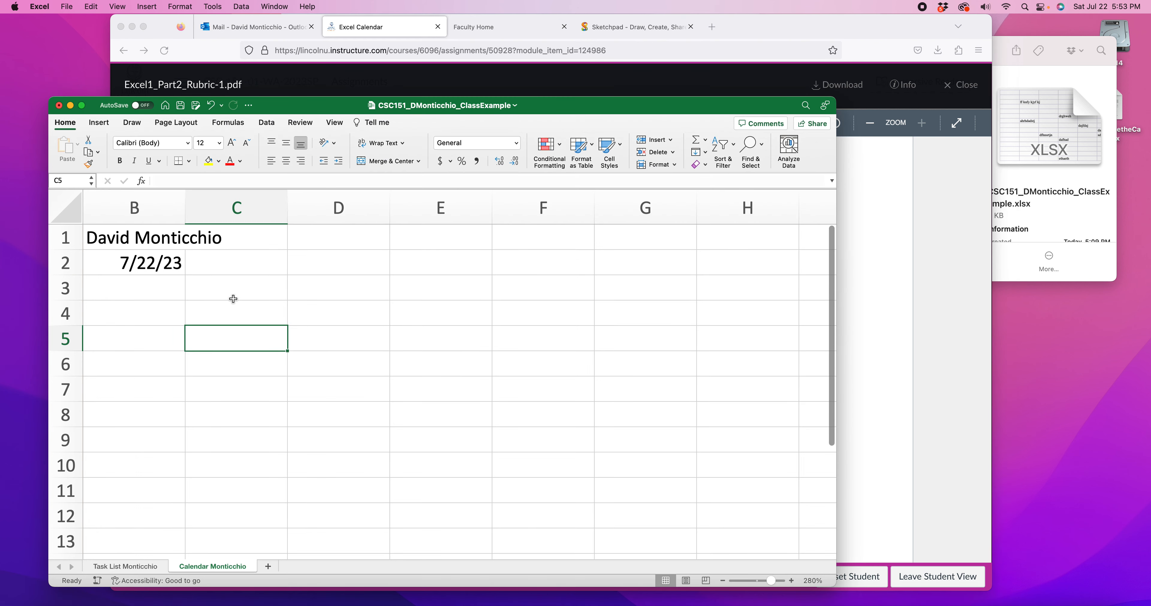
pyautogui.moveTo(159, 309); pyautogui.dragTo(311, 304)
pyautogui.click(121, 352)
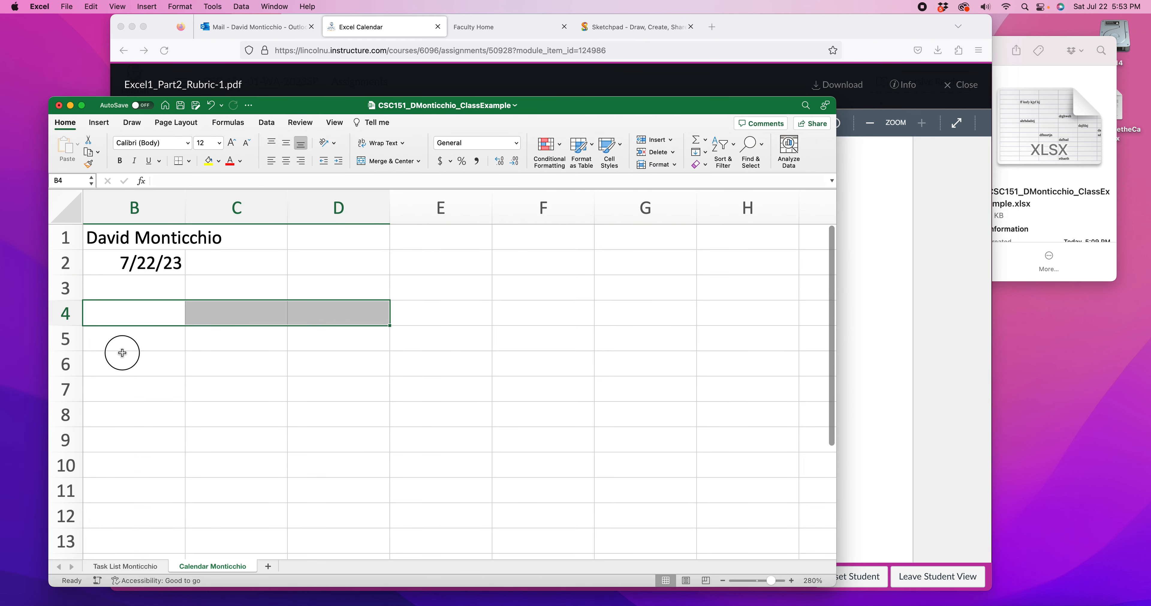
pyautogui.click(127, 337)
pyautogui.click(214, 337)
pyautogui.click(375, 339)
pyautogui.click(428, 340)
pyautogui.click(508, 339)
pyautogui.click(661, 340)
pyautogui.click(760, 338)
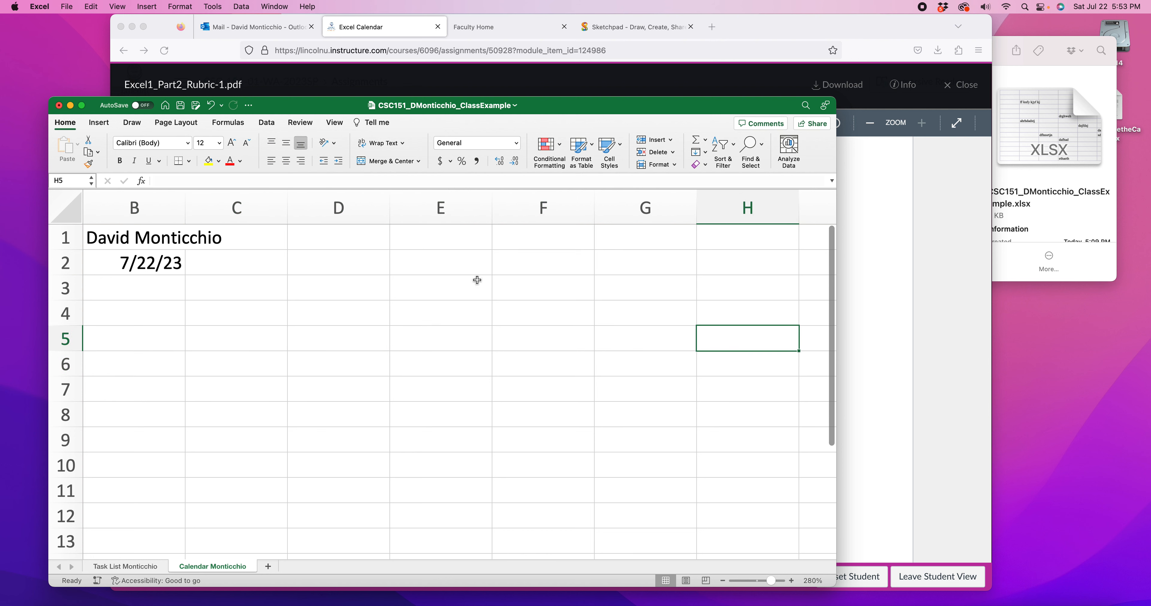
# Merge and center B4:H4 and enter the owner's first name in possessive form followed by "Weekly Calendar" as the title
pyautogui.moveTo(144, 309); pyautogui.dragTo(733, 322)
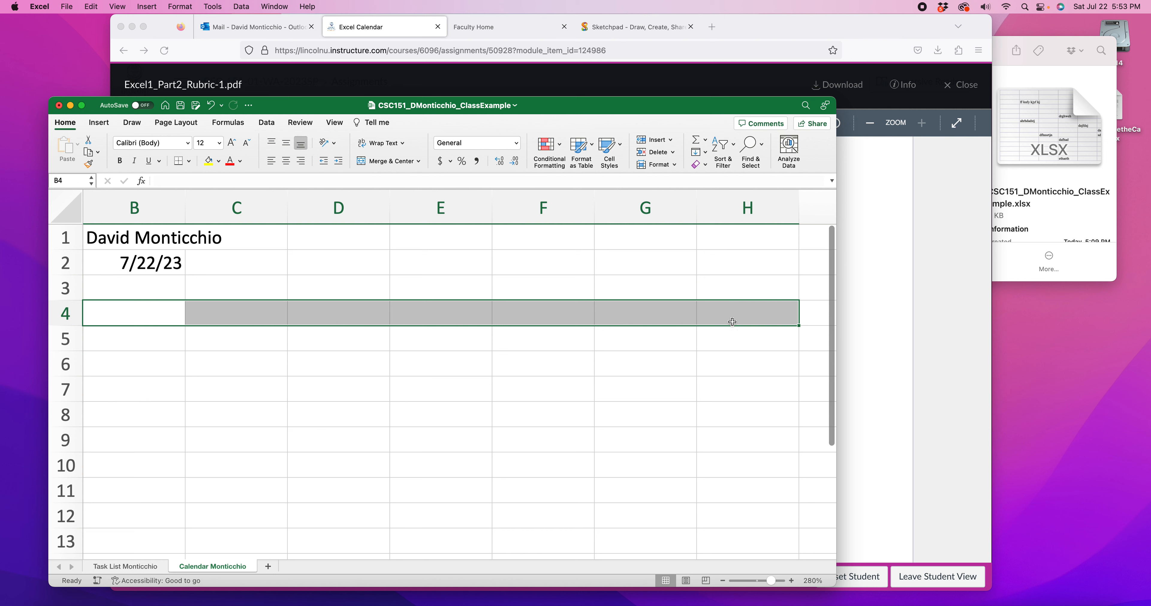
pyautogui.click(387, 161)
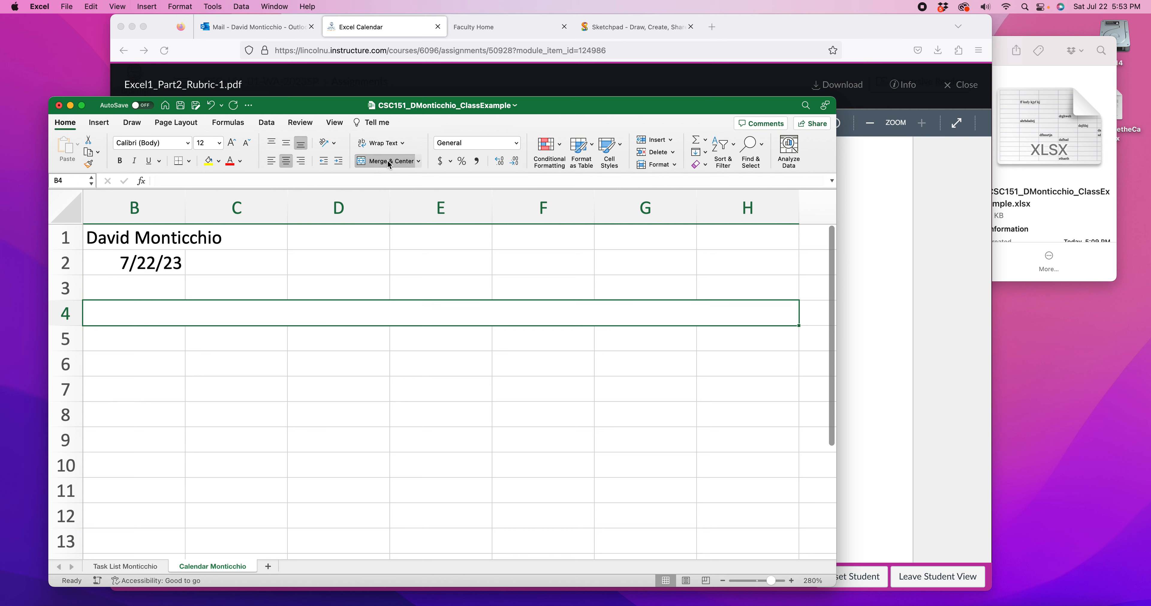
pyautogui.doubleClick(423, 313)
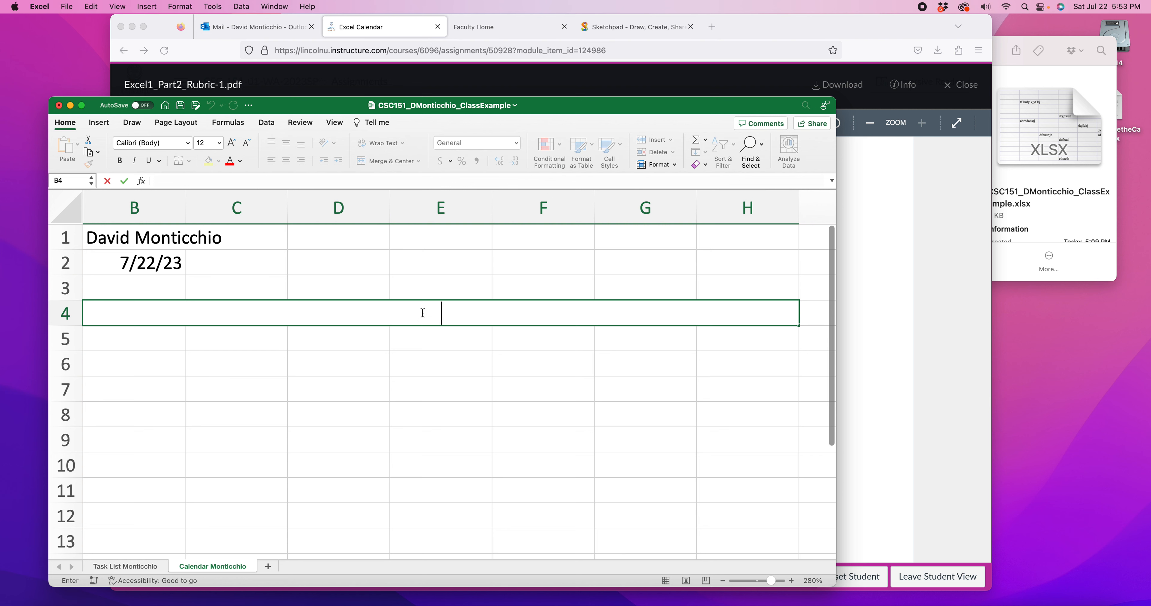
pyautogui.write("David's ")
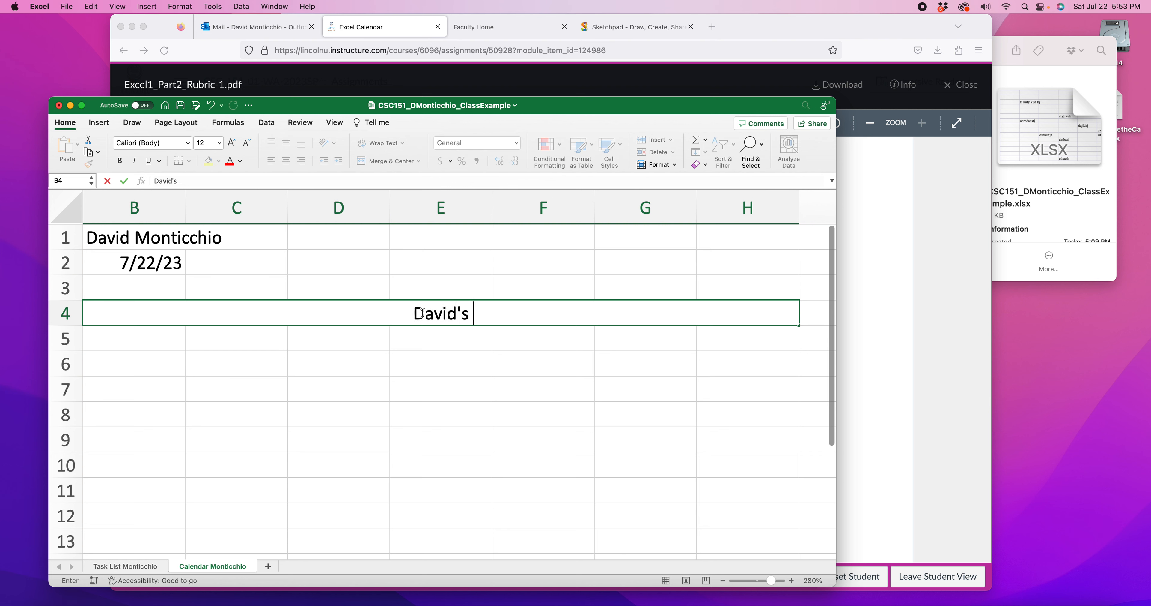
pyautogui.write('Weekly Cal')
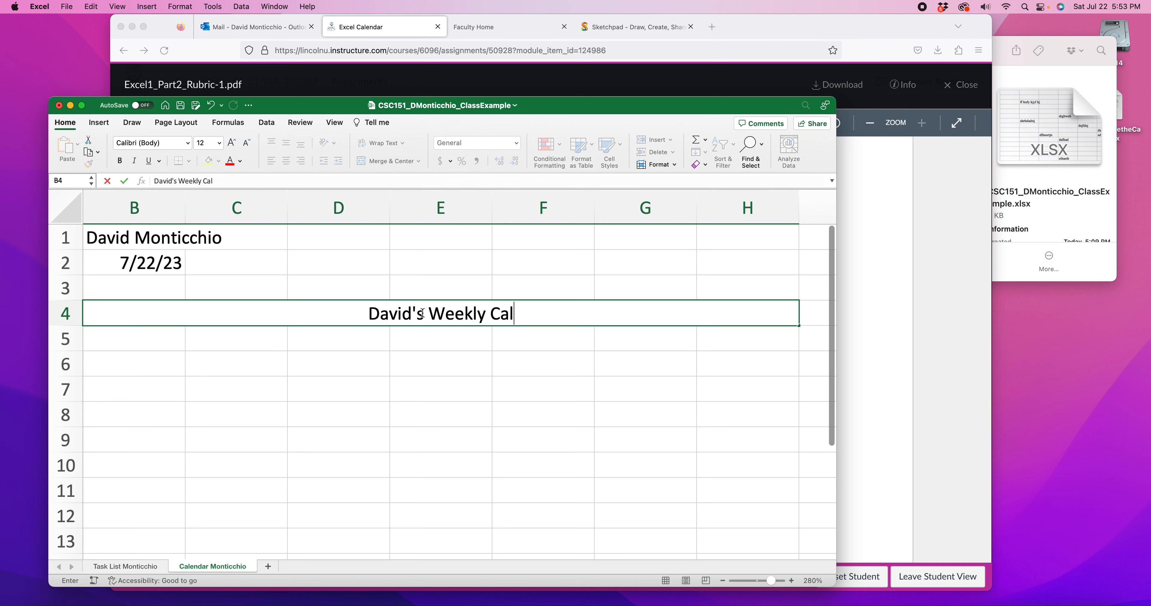
pyautogui.write('endar')
pyautogui.click(517, 372)
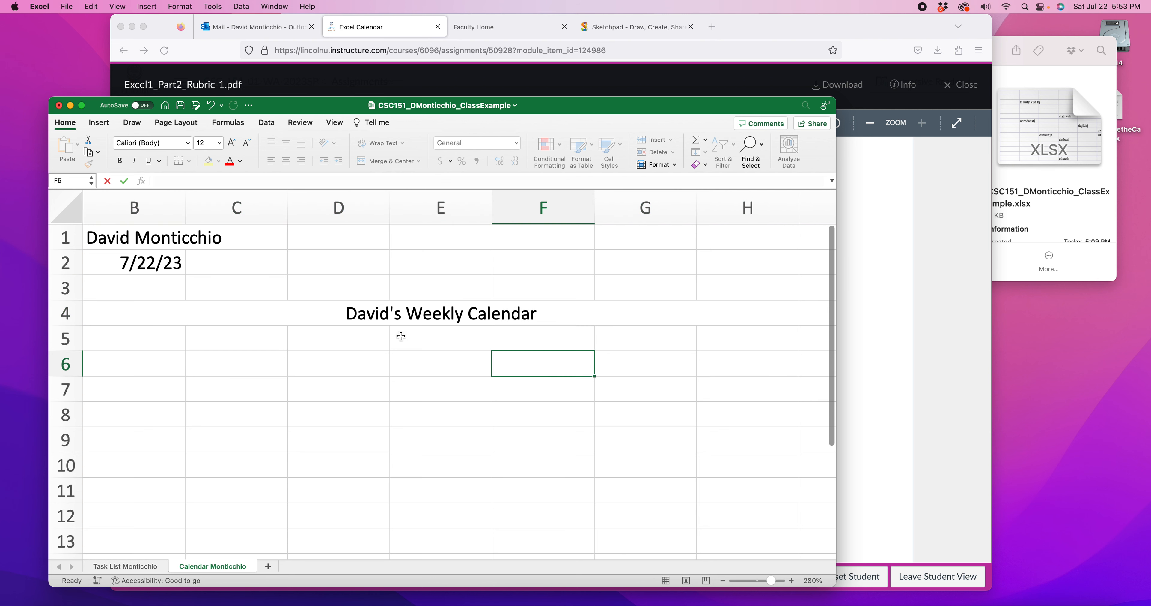
# Set the calendar title's font size to 16 and its font to Bernard MT
pyautogui.click(389, 317)
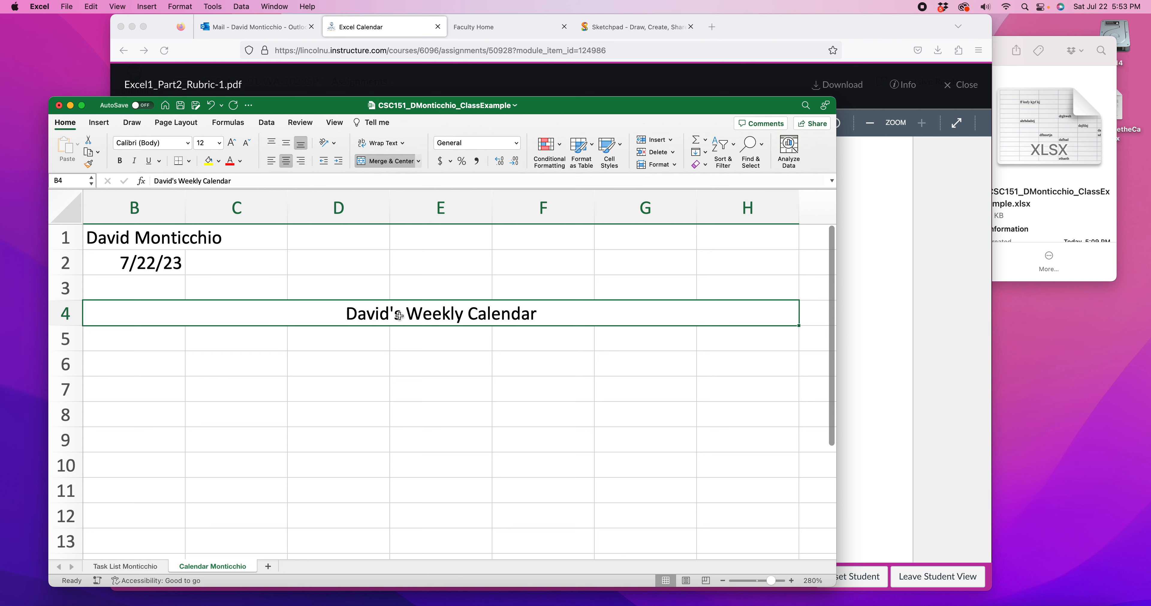
pyautogui.click(232, 143)
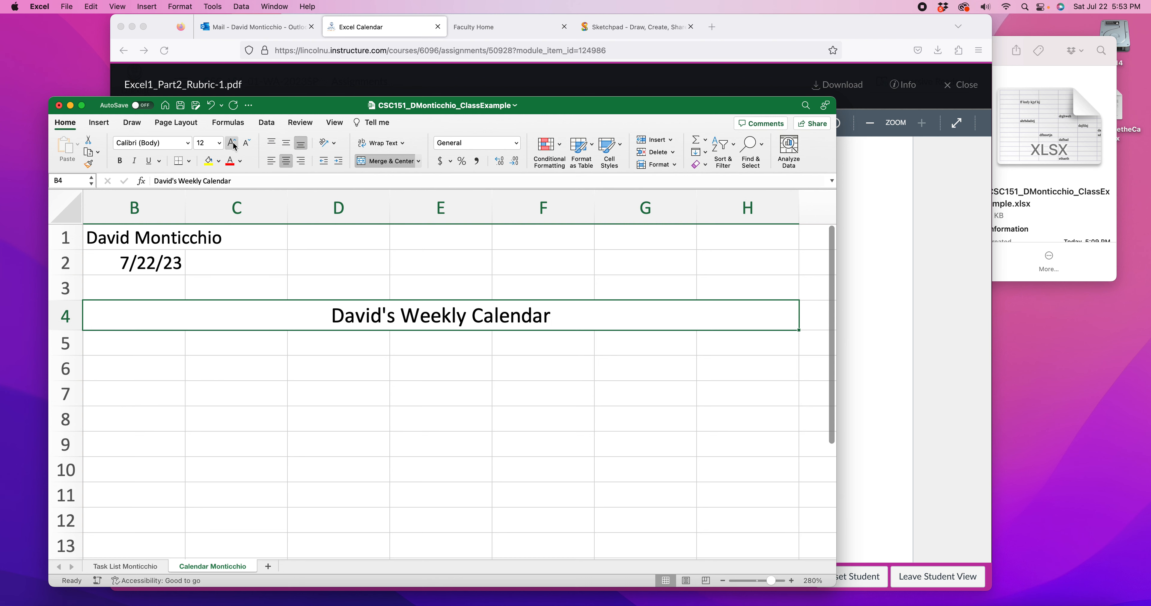
pyautogui.click(188, 143)
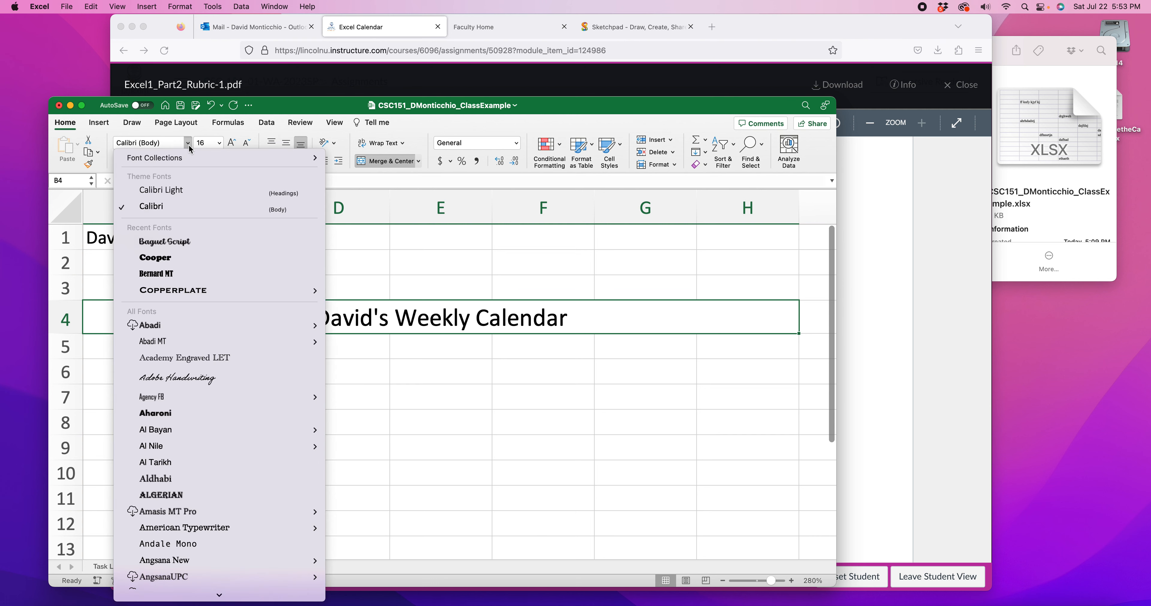
pyautogui.click(170, 274)
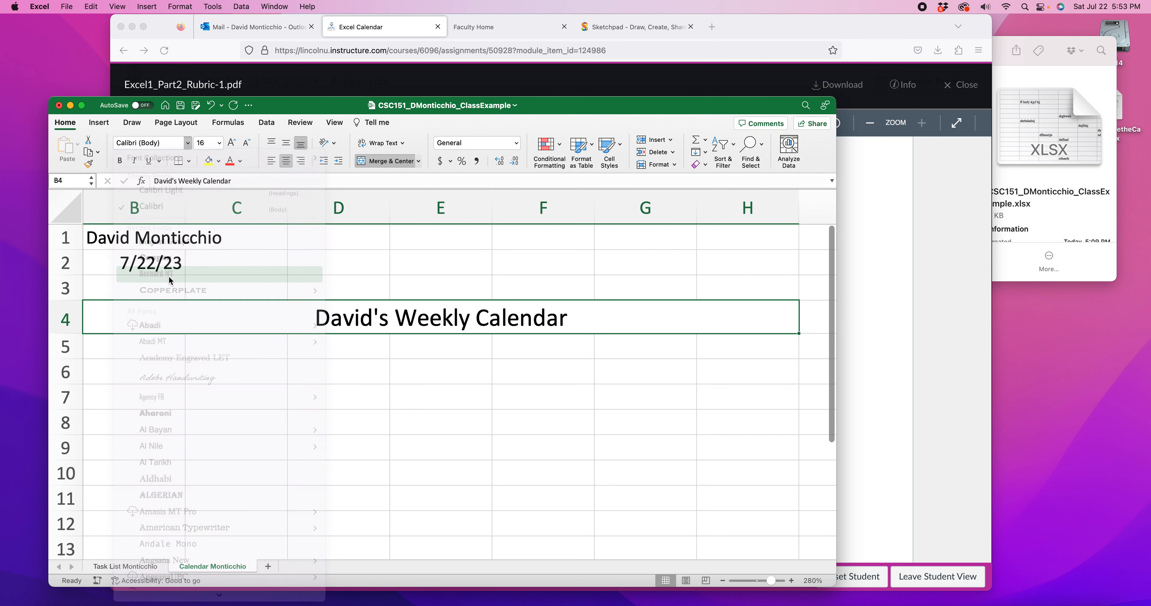
pyautogui.click(536, 367)
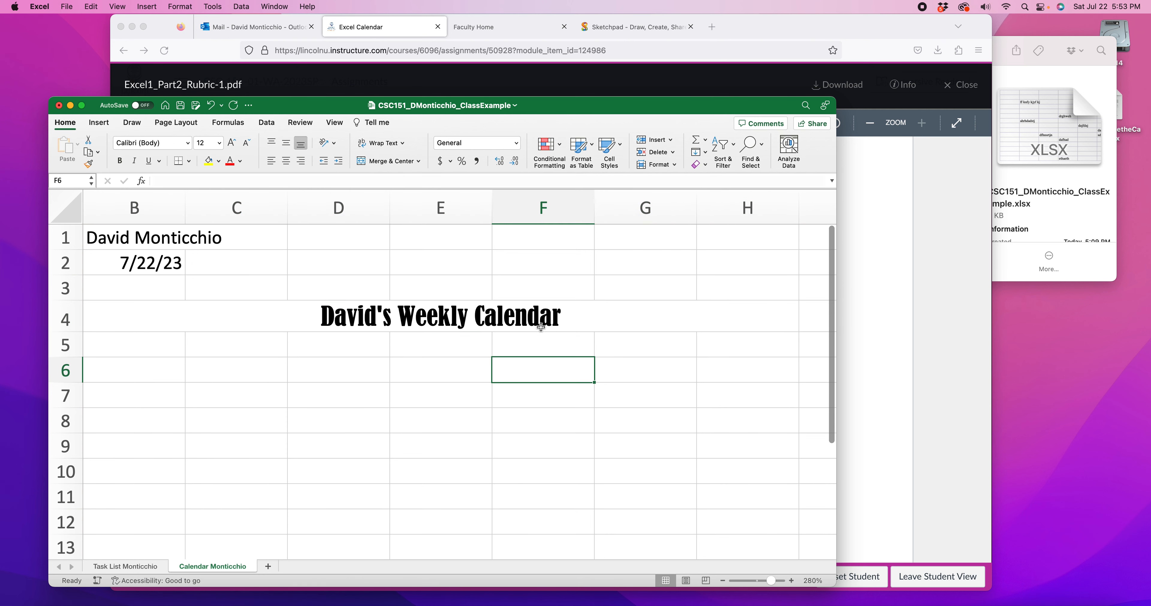
# Set the calendar title's font color to yellow and its fill color to dark green
pyautogui.click(378, 322)
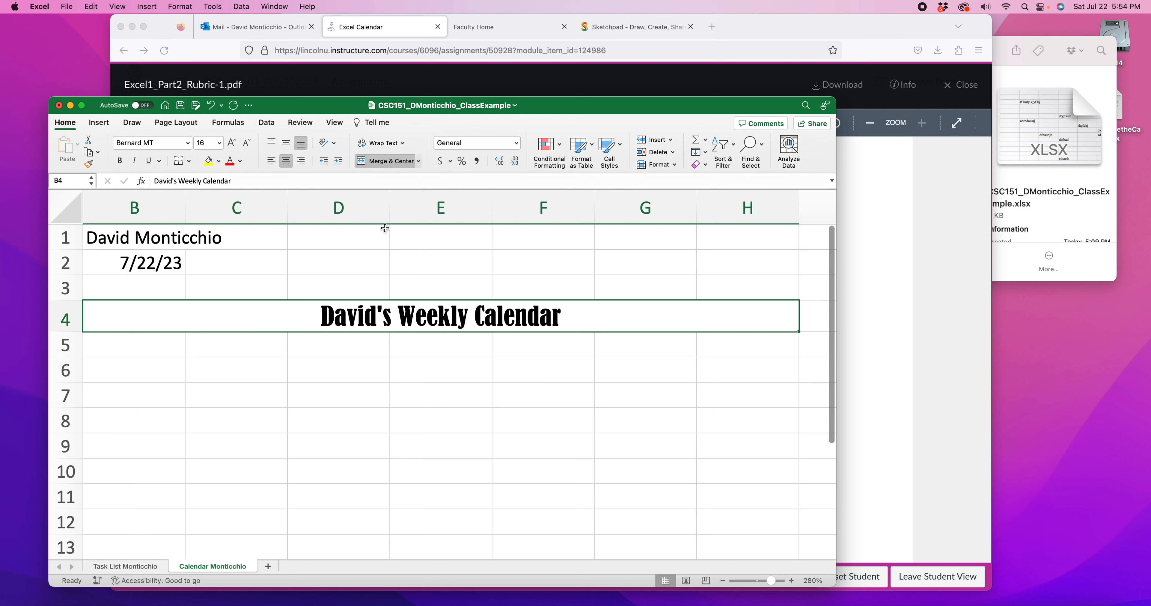
pyautogui.click(240, 161)
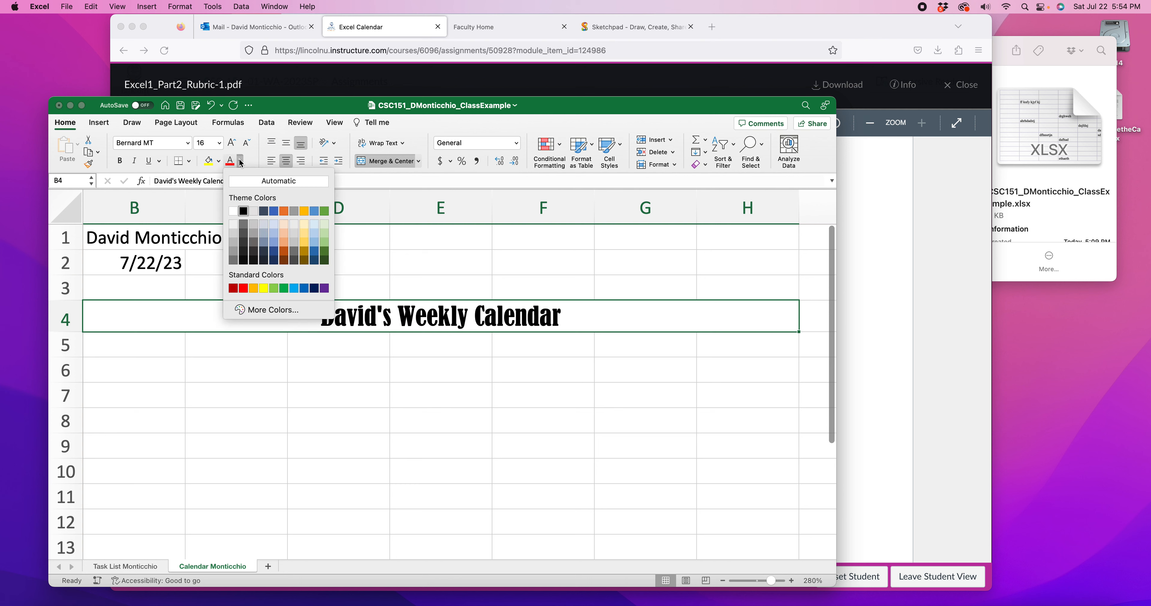
pyautogui.click(265, 289)
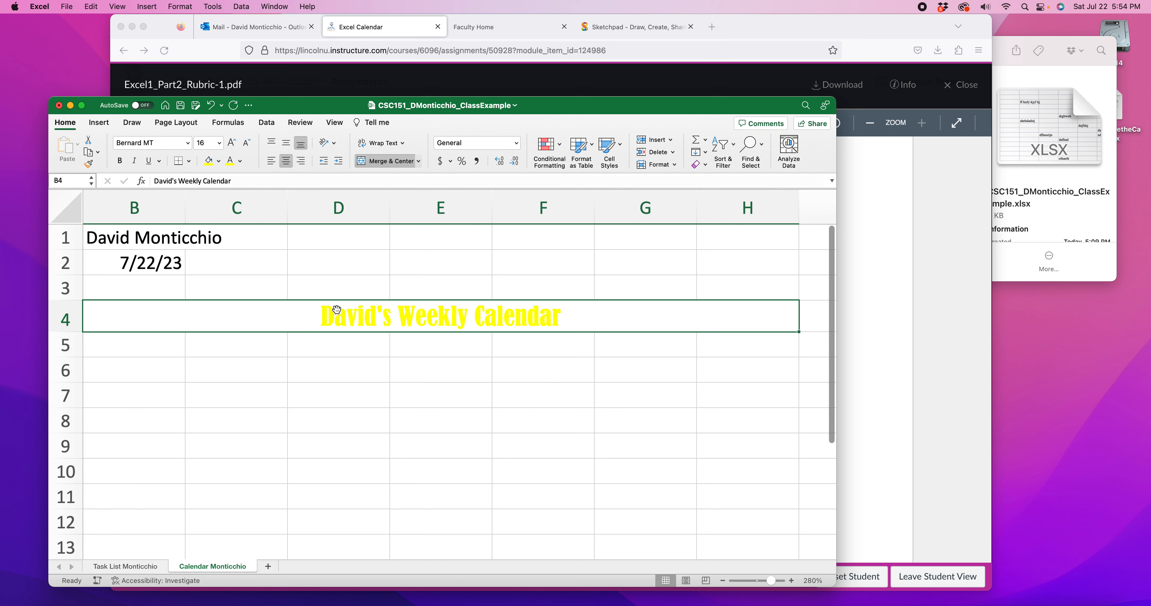
pyautogui.click(234, 164)
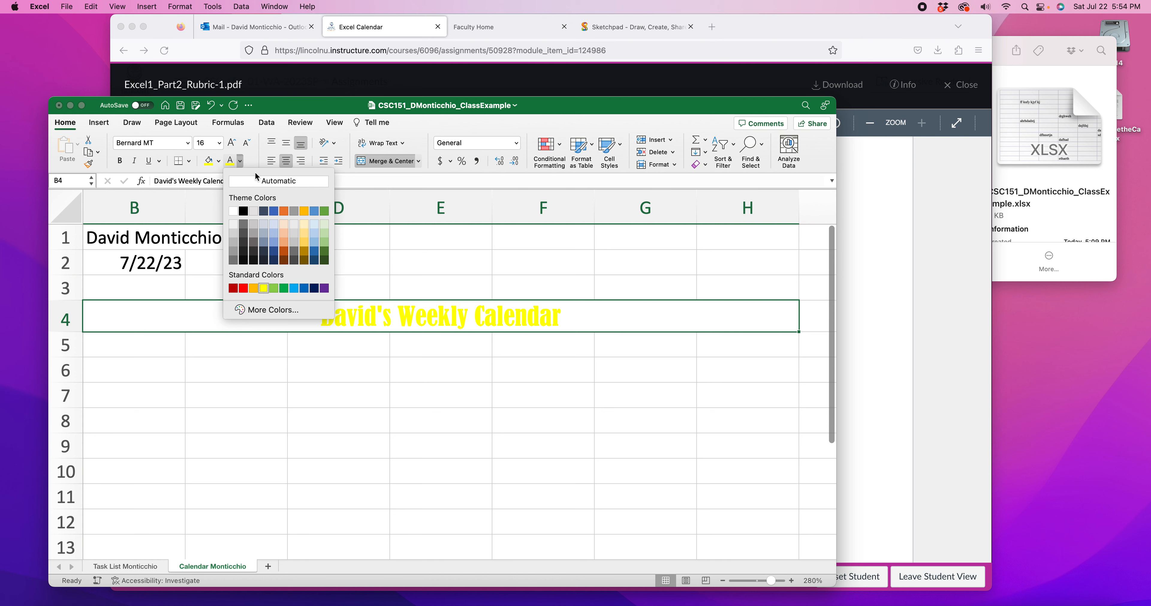
pyautogui.click(241, 164)
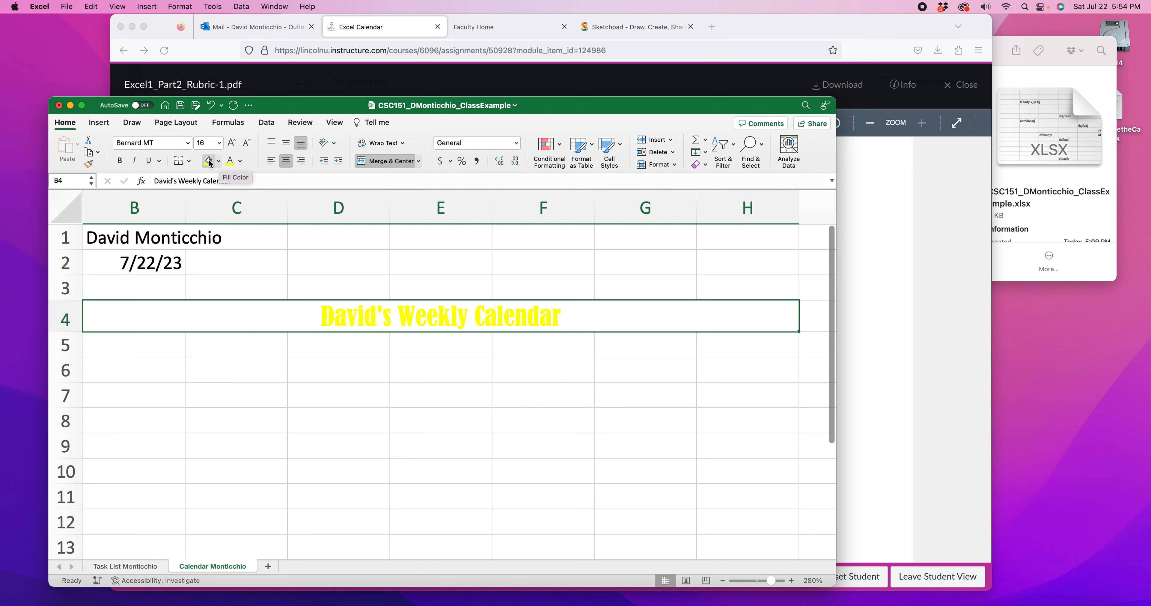
pyautogui.click(220, 162)
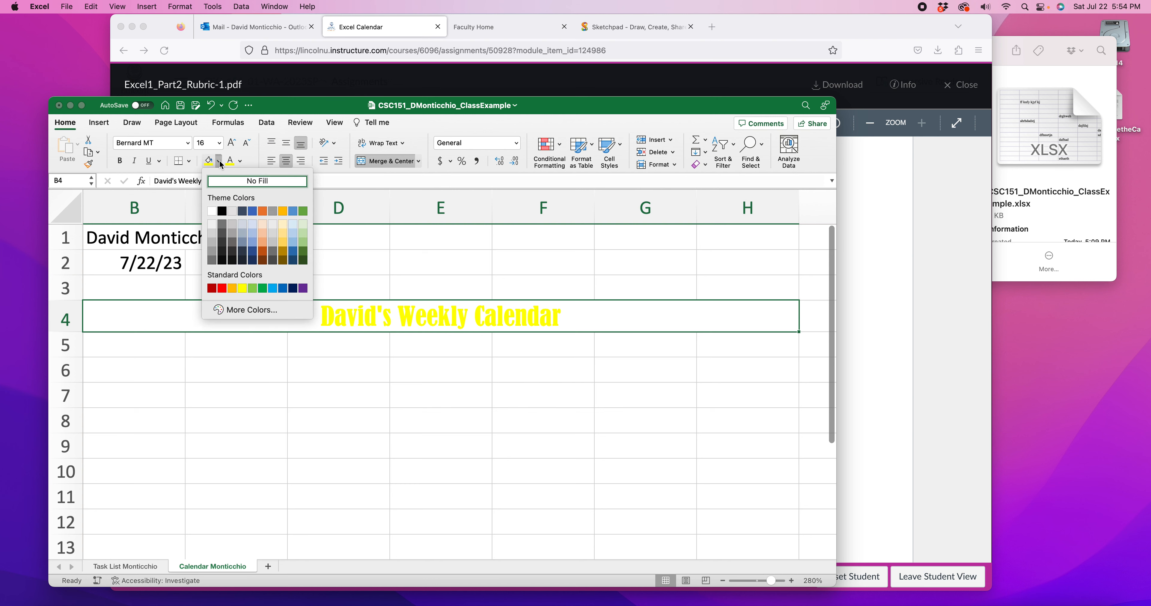
pyautogui.click(304, 256)
pyautogui.click(408, 401)
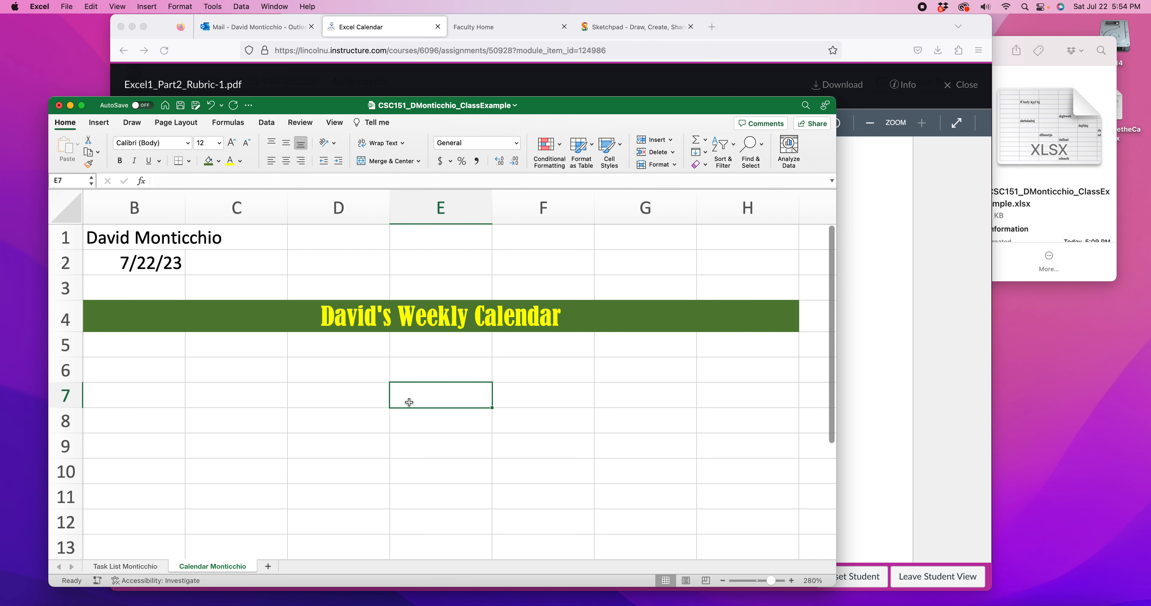
# Switch to Firefox and look through the grading criteria on page 1 of the rubric PDF
pyautogui.click(920, 270)
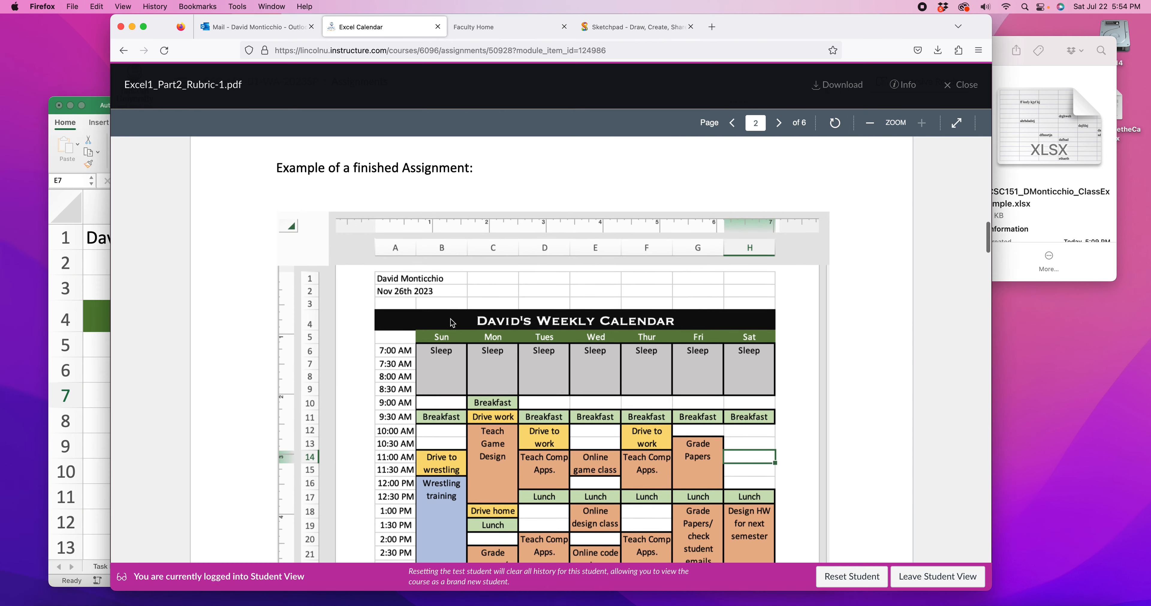
pyautogui.scroll(2, 452, 321)
pyautogui.scroll(15, 286, 290)
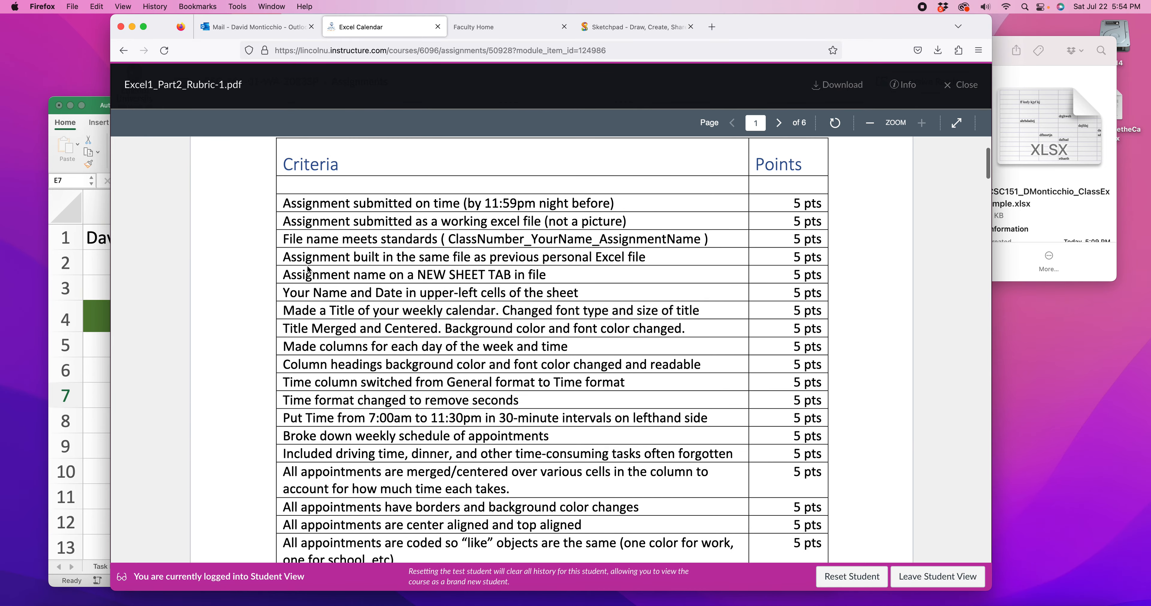
pyautogui.scroll(-1, 308, 270)
pyautogui.scroll(-2, 317, 270)
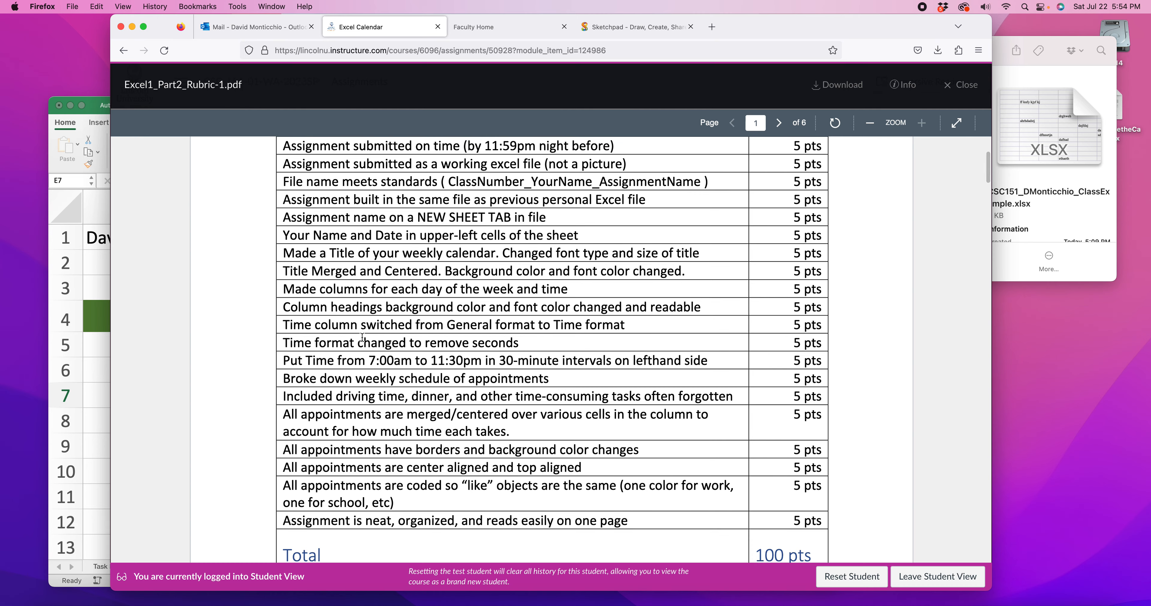
pyautogui.scroll(5, 362, 336)
pyautogui.scroll(-5, 362, 338)
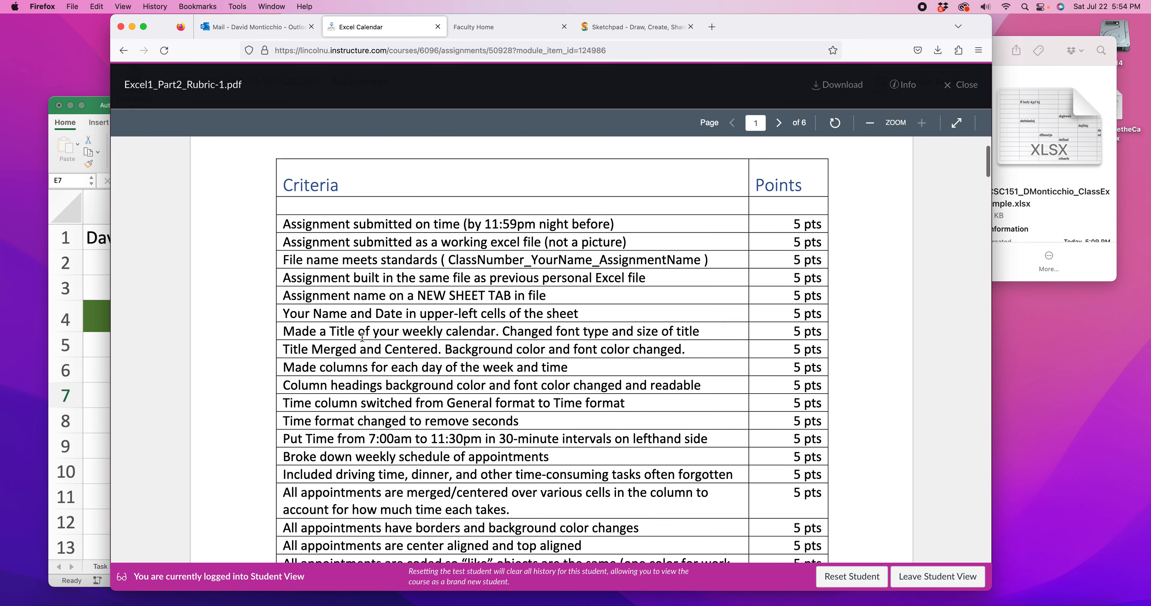
pyautogui.scroll(-6, 362, 340)
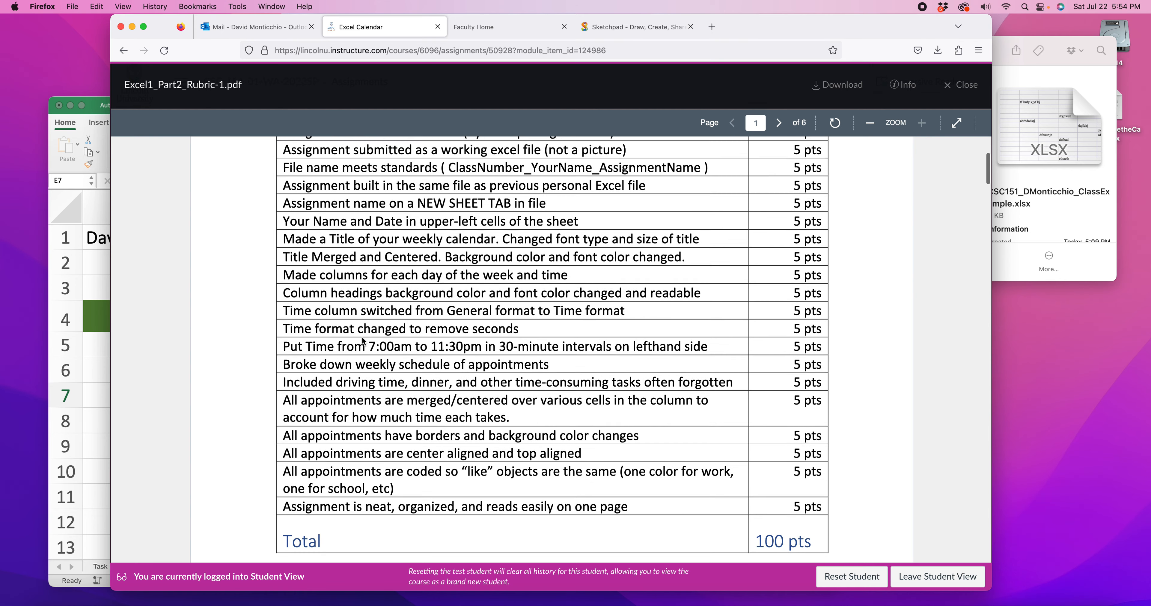
pyautogui.scroll(-2, 362, 340)
pyautogui.scroll(10, 340, 277)
# Check the rubric criteria line by line, from on-time submission down to the title's merging, background color and font color
pyautogui.moveTo(286, 191); pyautogui.dragTo(650, 193)
pyautogui.moveTo(313, 208); pyautogui.dragTo(499, 217)
pyautogui.moveTo(342, 229); pyautogui.dragTo(666, 226)
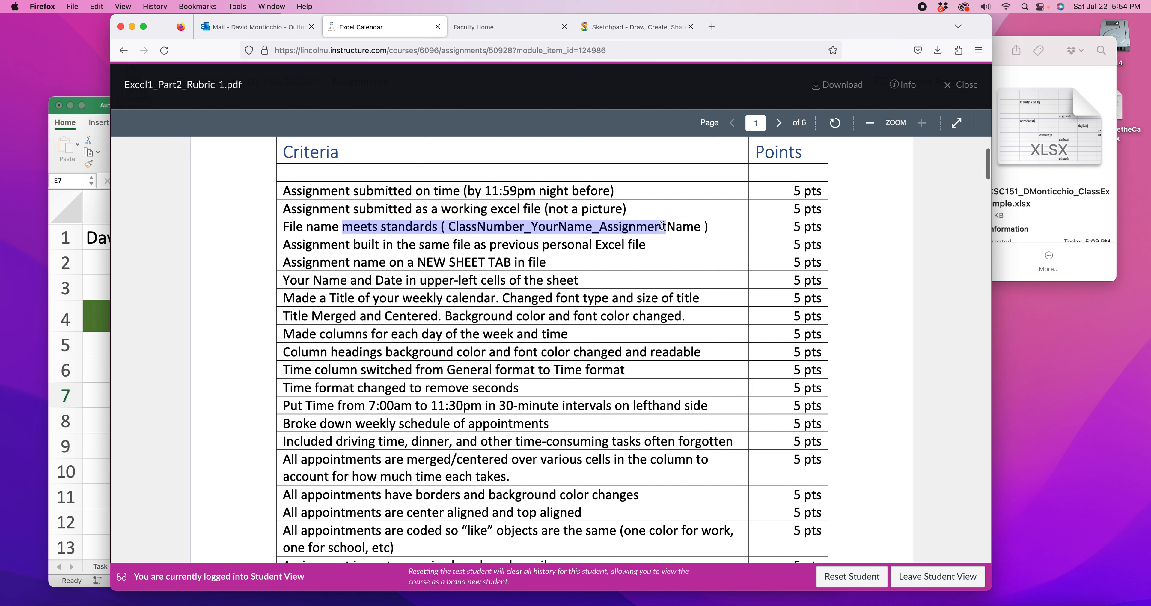
pyautogui.moveTo(317, 242); pyautogui.dragTo(618, 244)
pyautogui.moveTo(313, 263); pyautogui.dragTo(547, 262)
pyautogui.moveTo(337, 280); pyautogui.dragTo(583, 281)
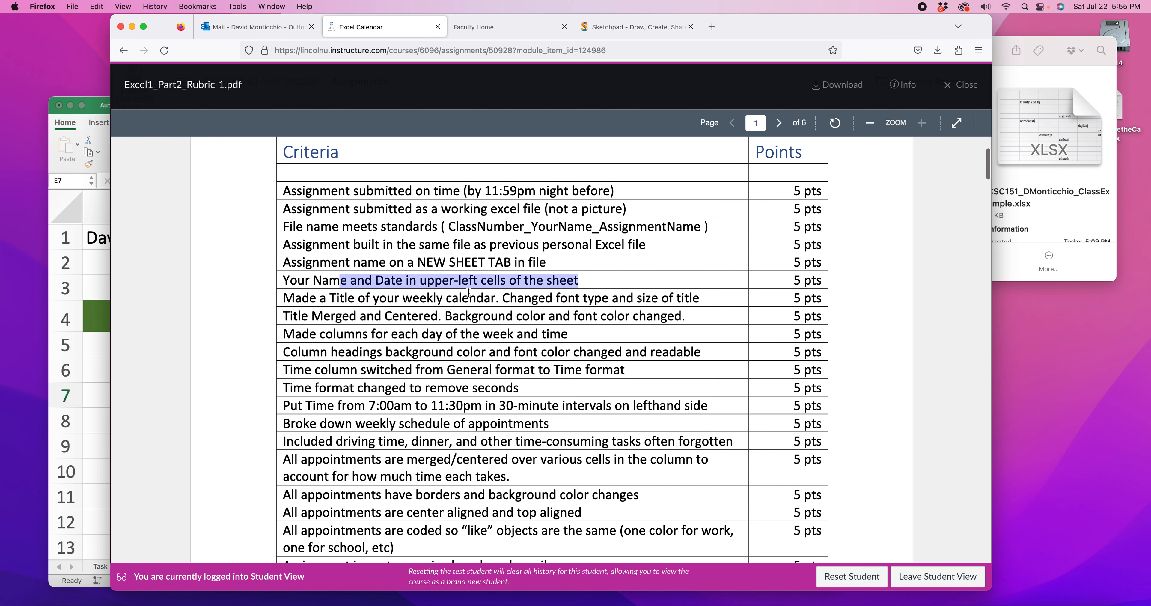
pyautogui.scroll(-2, 471, 288)
pyautogui.scroll(-3, 472, 288)
pyautogui.moveTo(344, 188); pyautogui.dragTo(711, 193)
pyautogui.moveTo(336, 206); pyautogui.dragTo(714, 209)
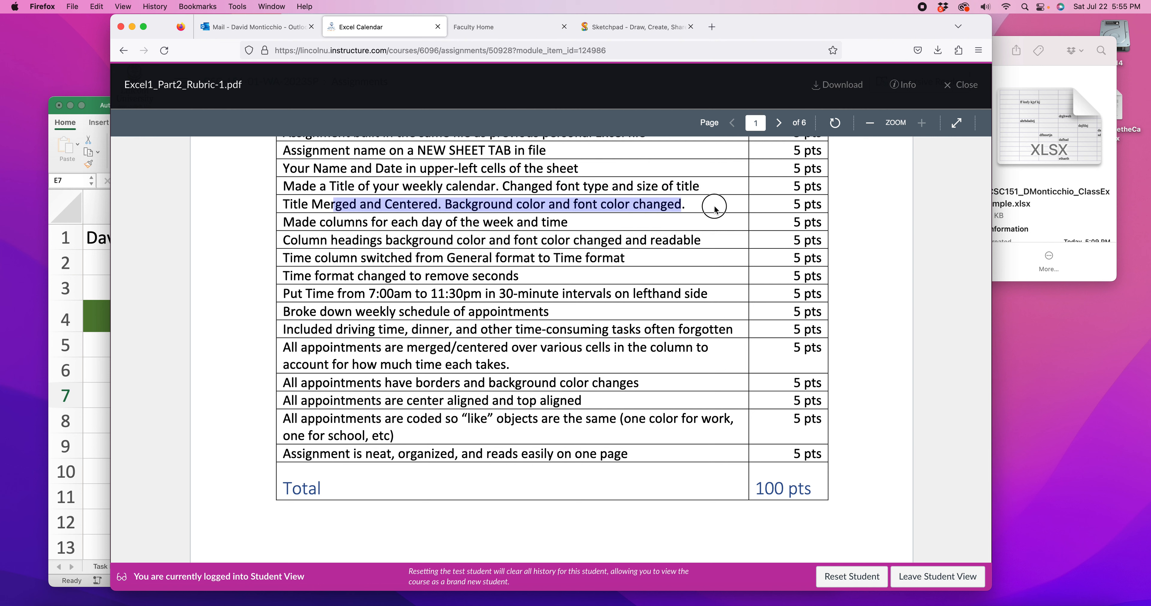
pyautogui.click(714, 209)
pyautogui.moveTo(460, 203); pyautogui.dragTo(714, 201)
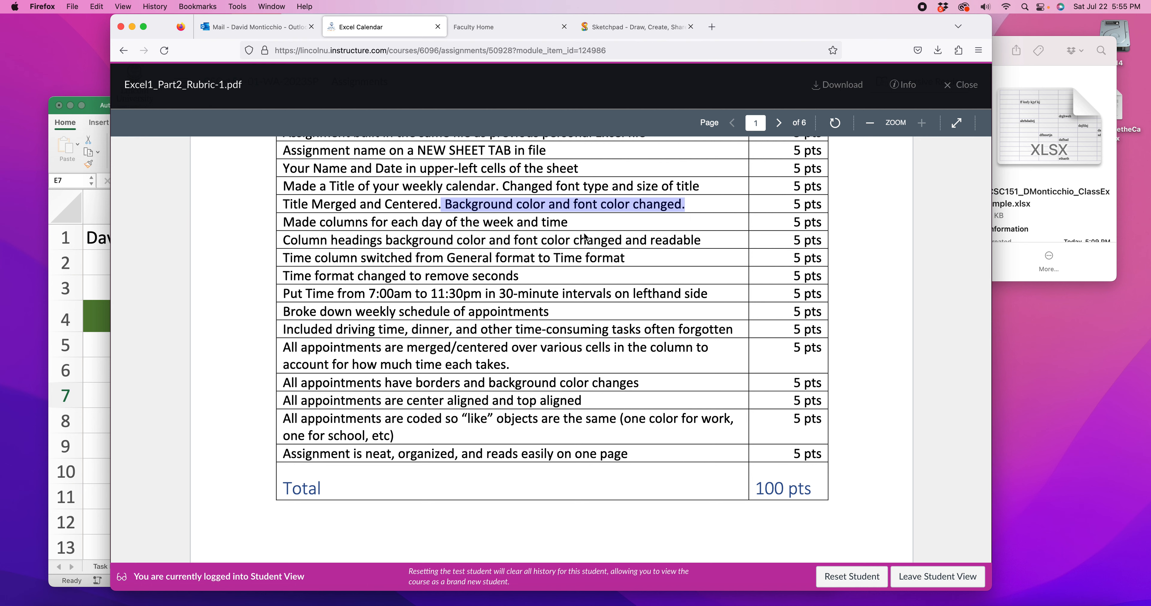
# Switch to Excel and enter the column headings Sun, Mon, Tues and Wed in cells B5 to E5 under the title
pyautogui.click(83, 356)
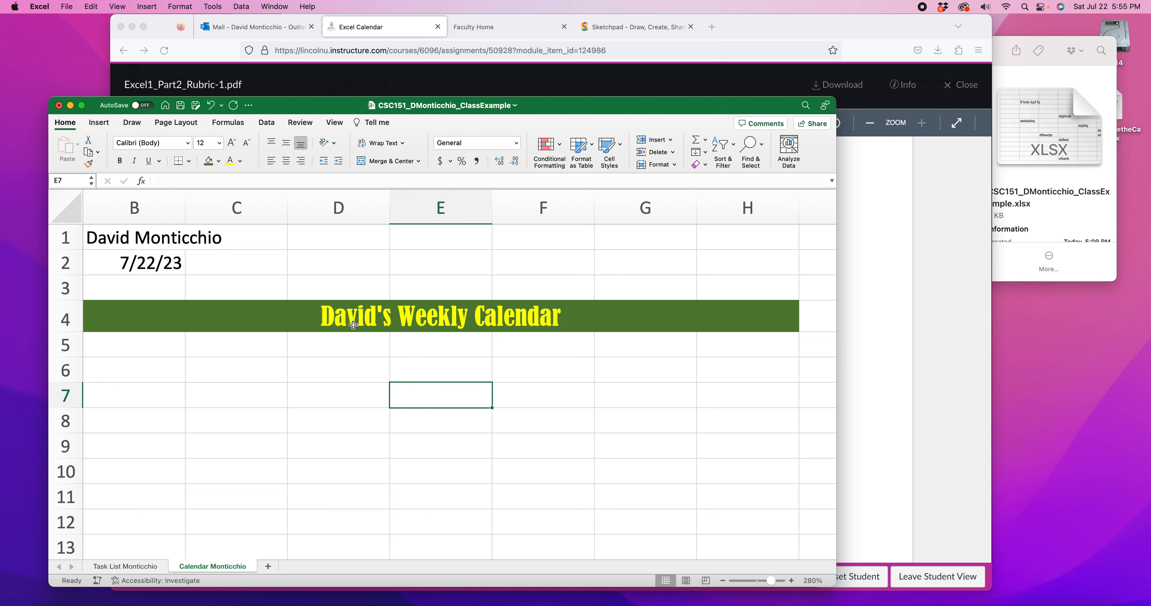
pyautogui.scroll(-2, 380, 329)
pyautogui.hscroll(-2, 344, 334)
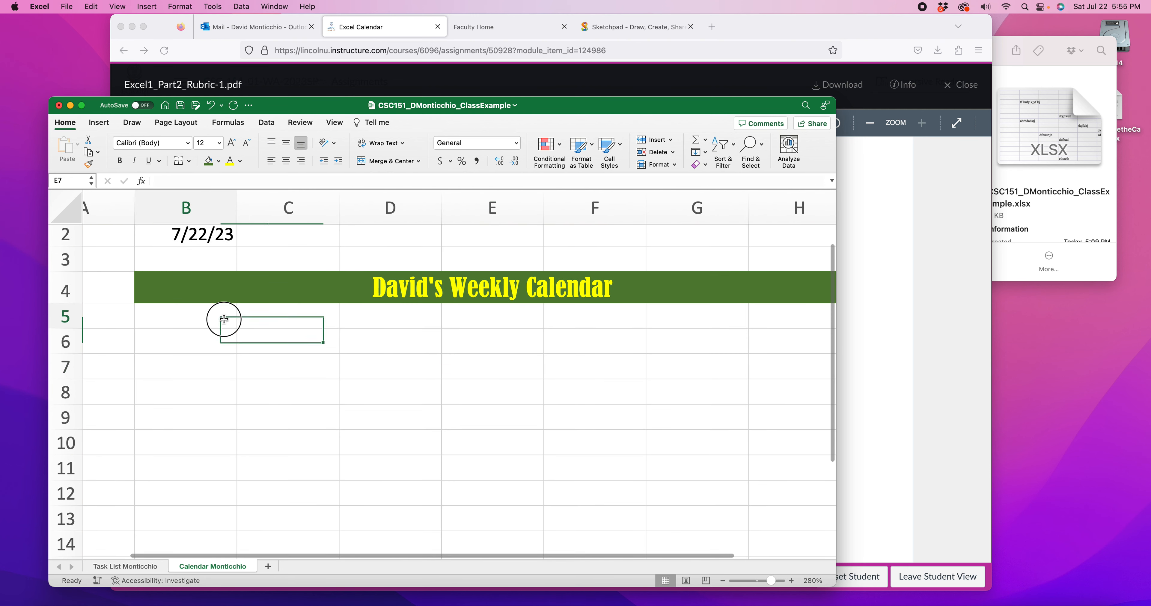
pyautogui.click(225, 322)
pyautogui.scroll(1, 223, 325)
pyautogui.write('Sun')
pyautogui.press('Tab')
pyautogui.write('Mon')
pyautogui.press('Tab')
pyautogui.write('Tues')
pyautogui.press('Tab')
pyautogui.write('Wed')
pyautogui.press('Tab')
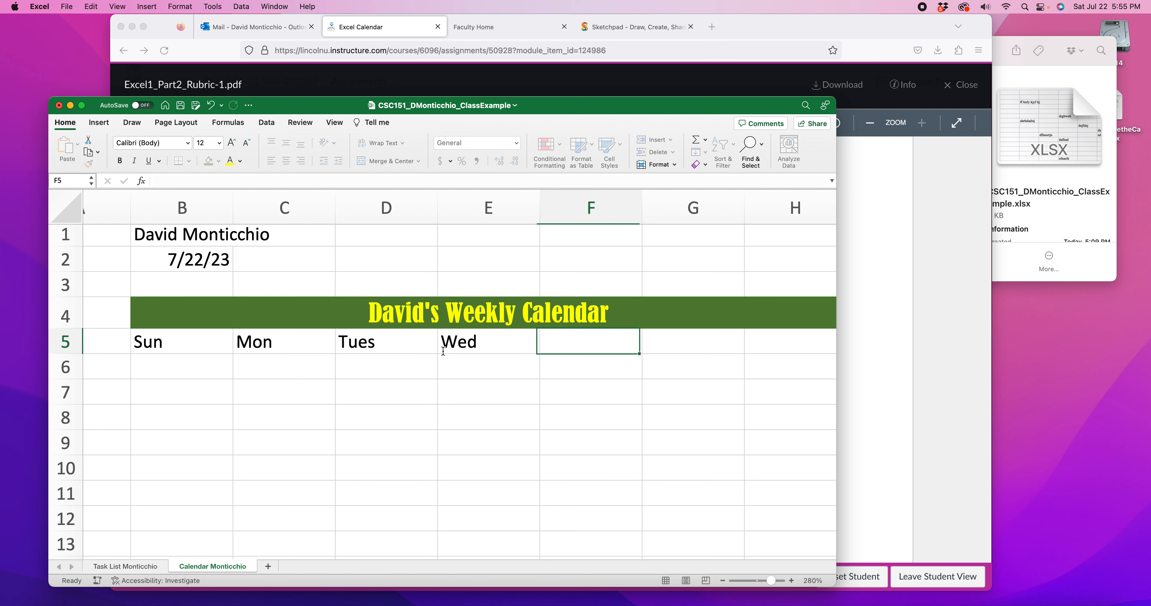
# Enter the remaining weekday headings Thurs, Fri and Sat in cells F5 to H5
pyautogui.write('Thurs')
pyautogui.press('Tab')
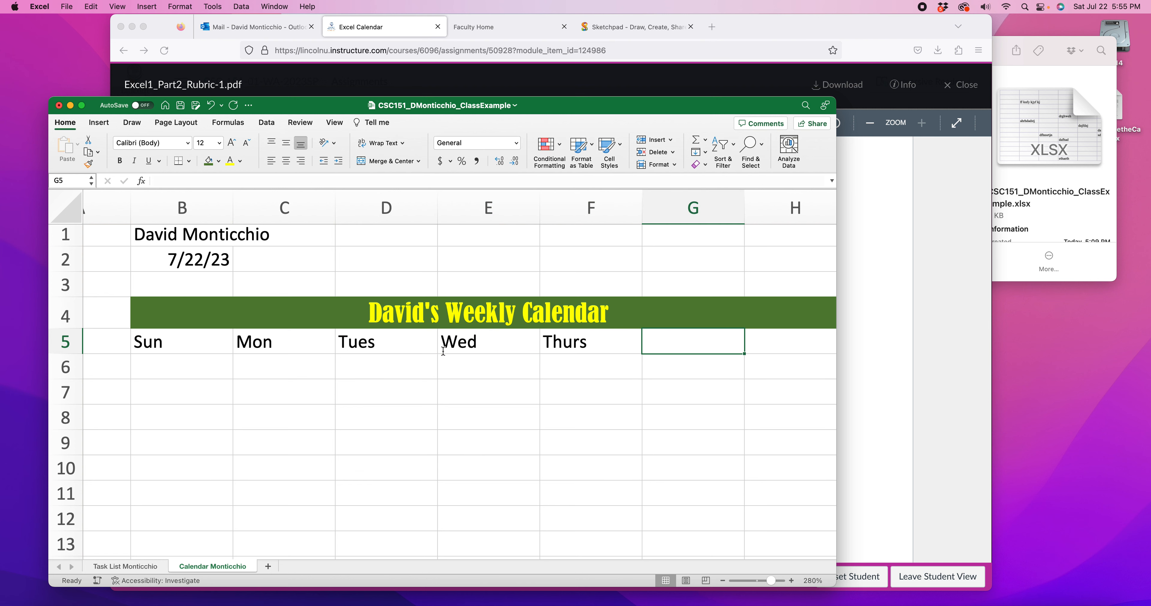
pyautogui.write('Fri')
pyautogui.press('Tab')
pyautogui.write('Sat')
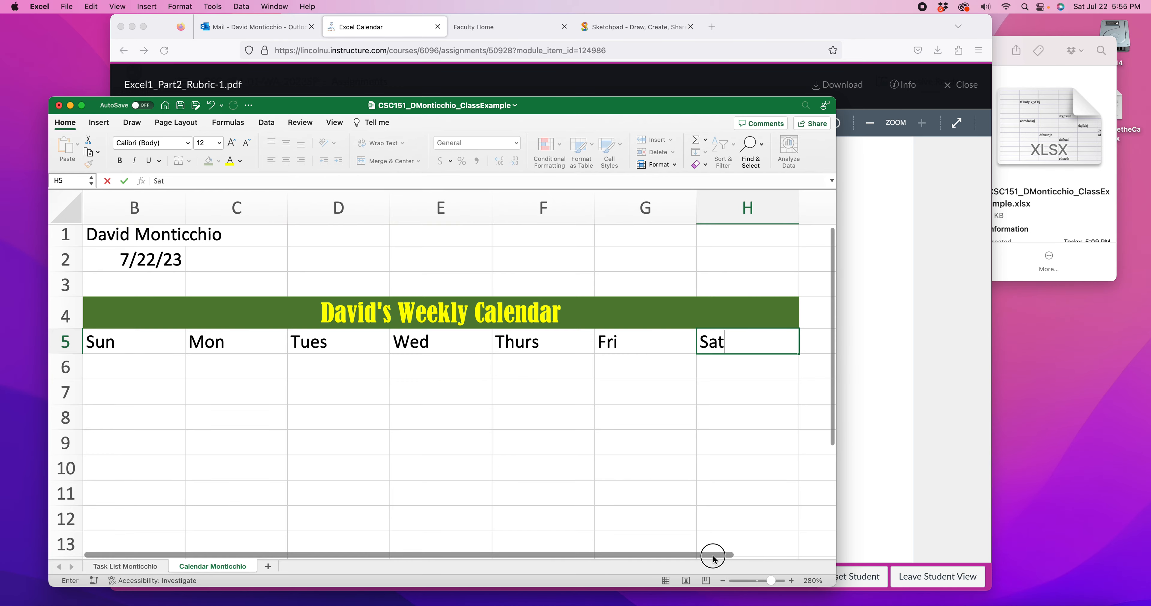
pyautogui.hscroll(-2, 714, 559)
pyautogui.click(697, 419)
# Switch to Firefox, look at the sample weekly calendar on page 2 of the rubric PDF, and return to Excel
pyautogui.click(908, 318)
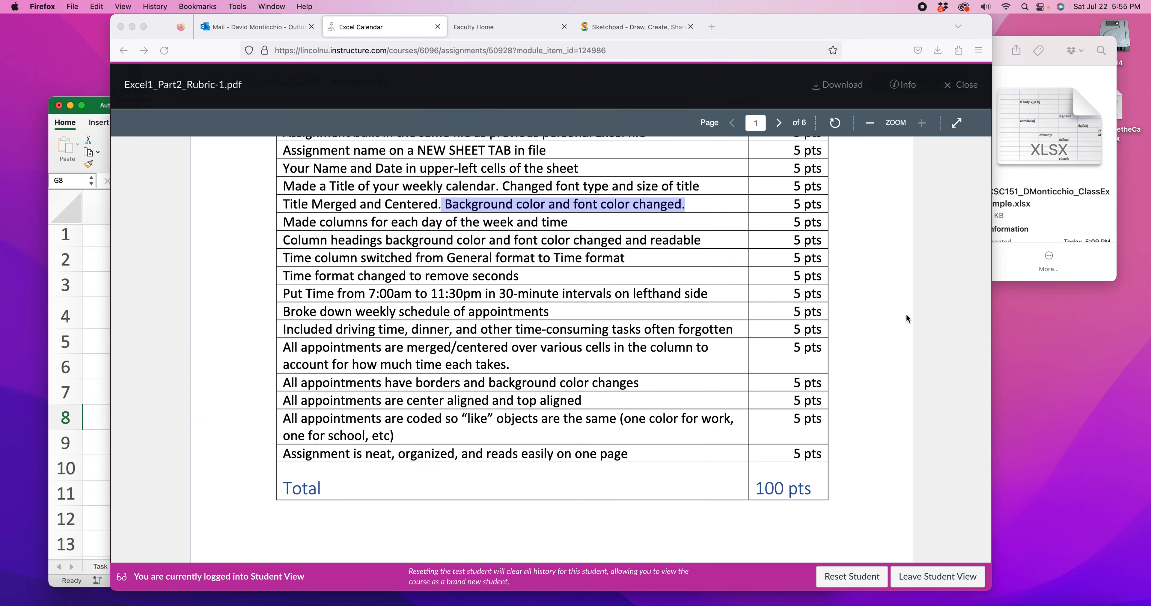
pyautogui.scroll(-15, 650, 291)
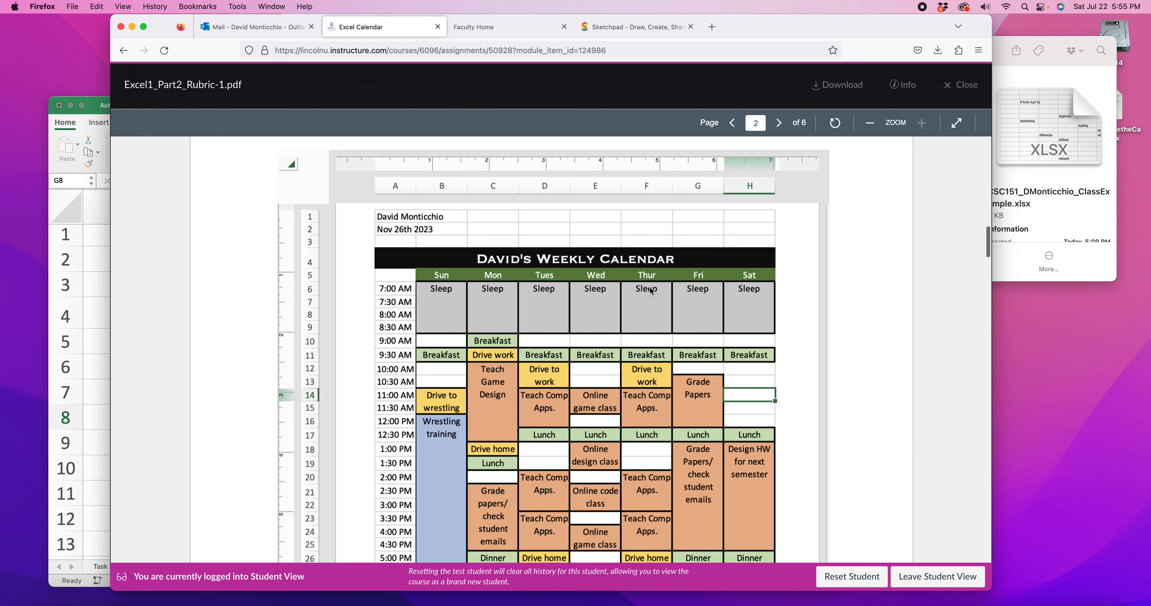
pyautogui.click(98, 349)
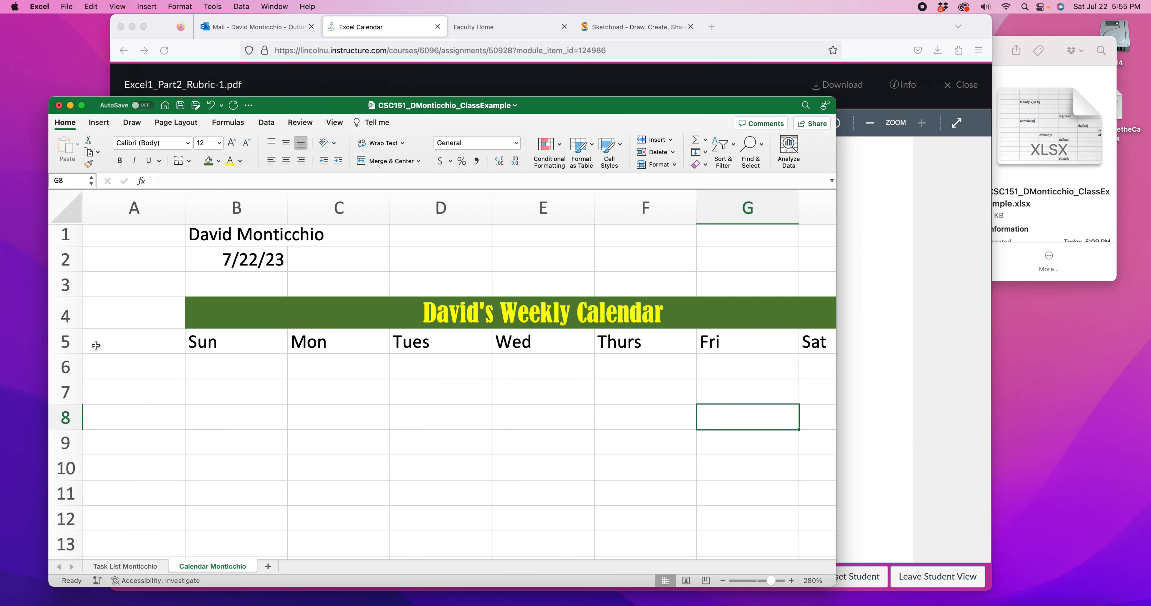
# Give the weekday headings in B5:H5 a white font color and a dark blue fill color
pyautogui.moveTo(192, 340); pyautogui.dragTo(836, 340)
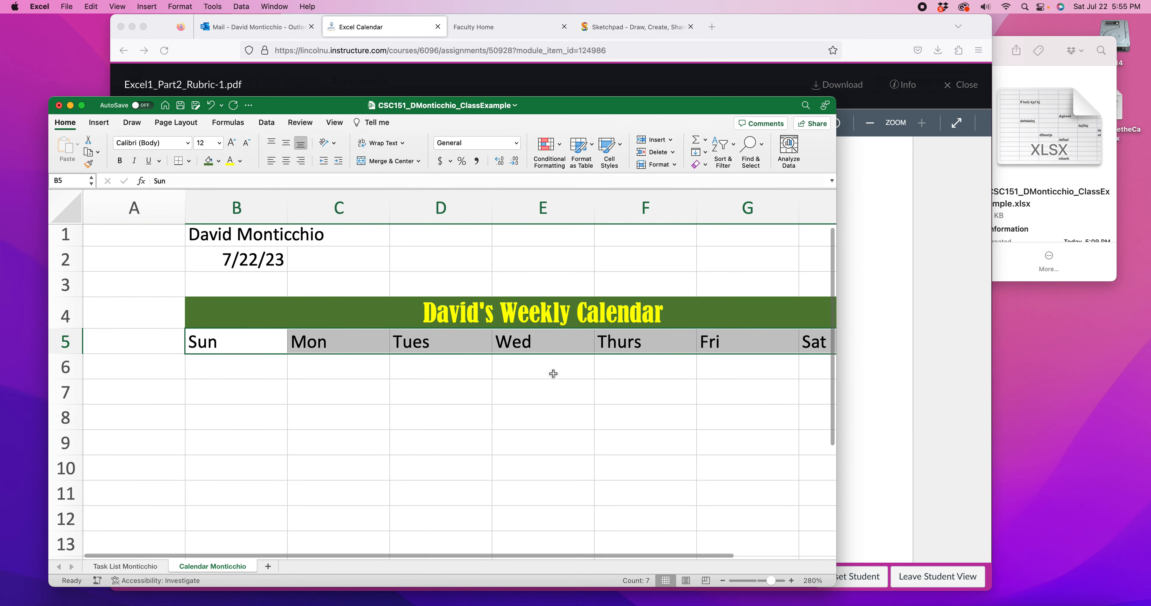
pyautogui.hscroll(3, 553, 375)
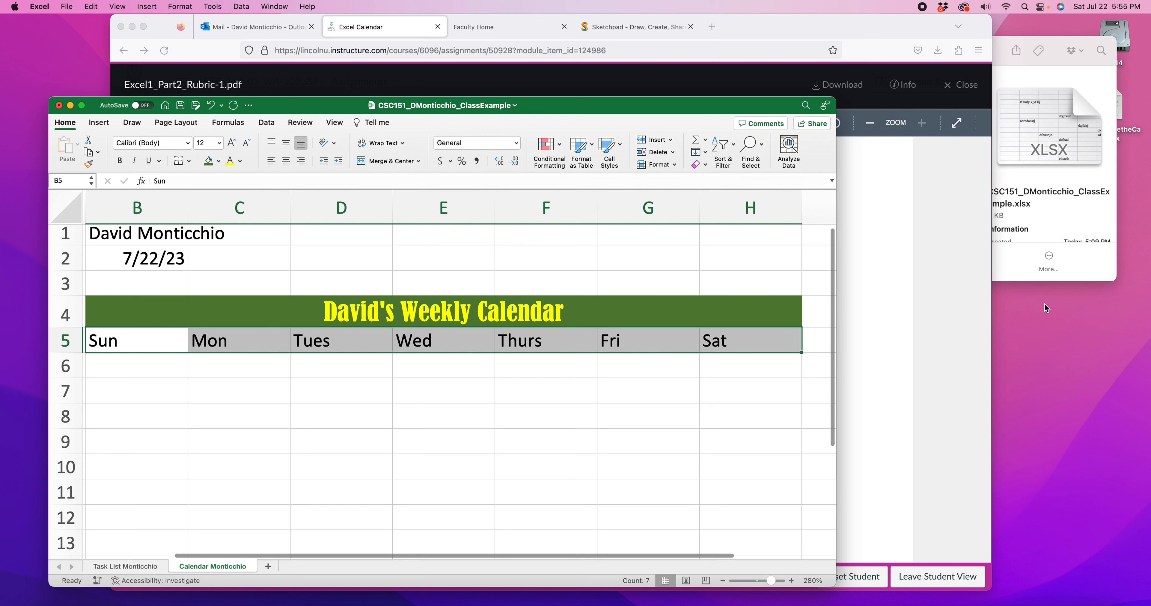
pyautogui.click(240, 162)
pyautogui.click(233, 211)
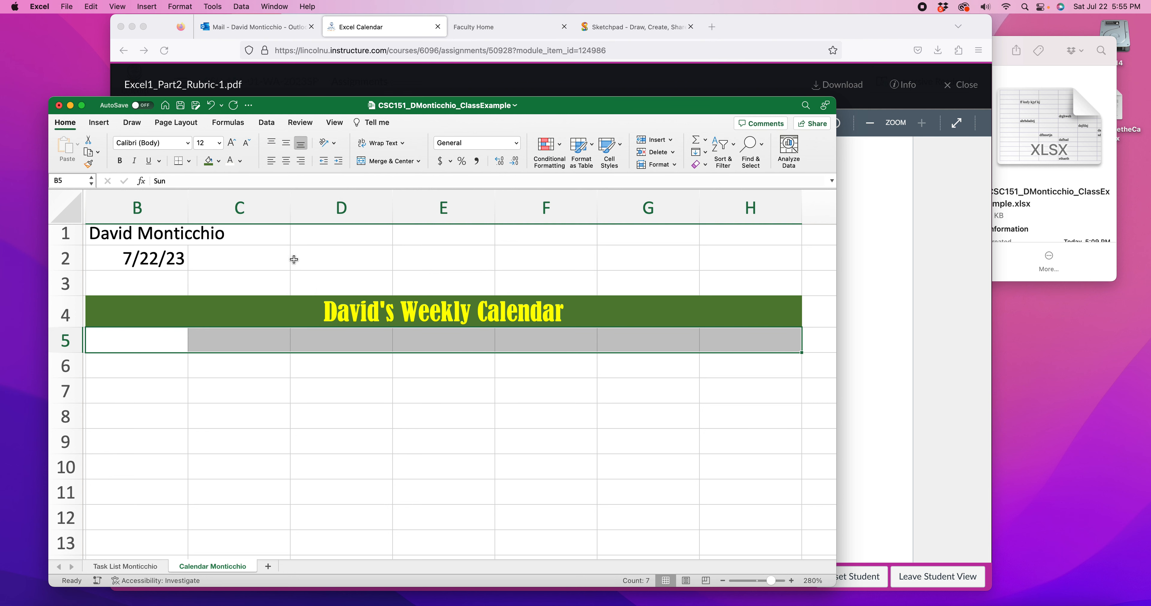
pyautogui.click(219, 162)
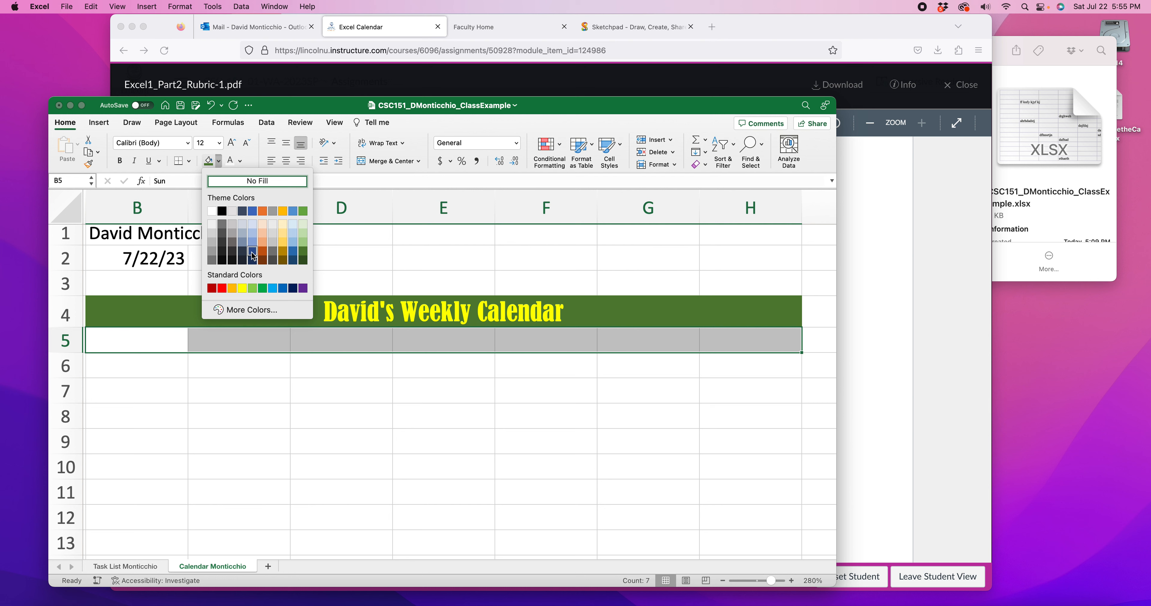
pyautogui.click(253, 256)
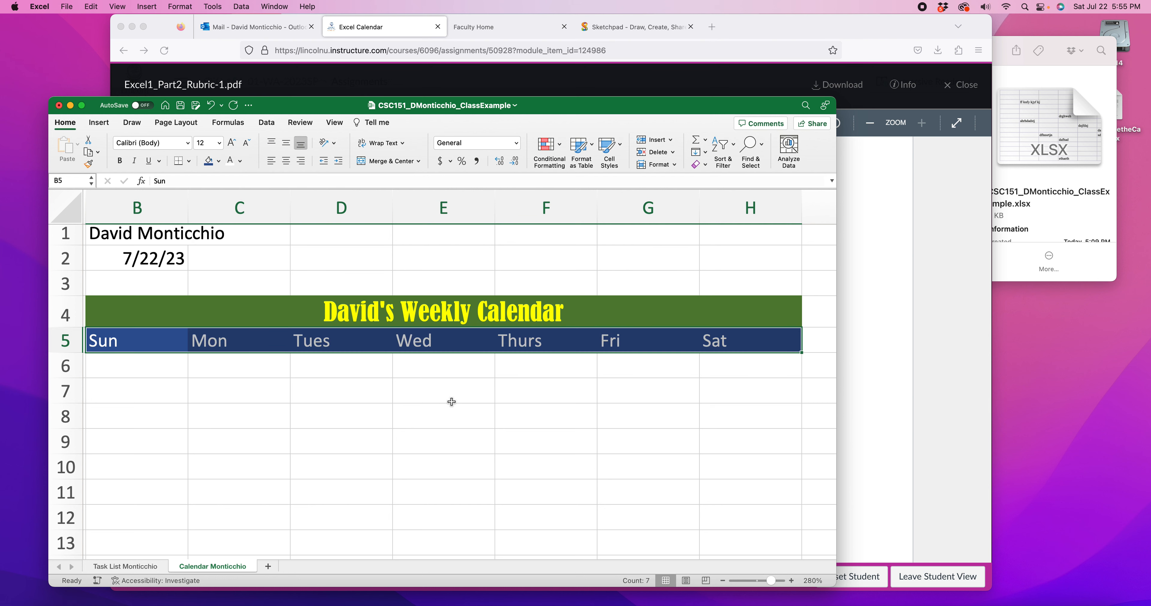
# Center the weekday headings horizontally in their cells and check each heading from Sun to Sat
pyautogui.click(287, 162)
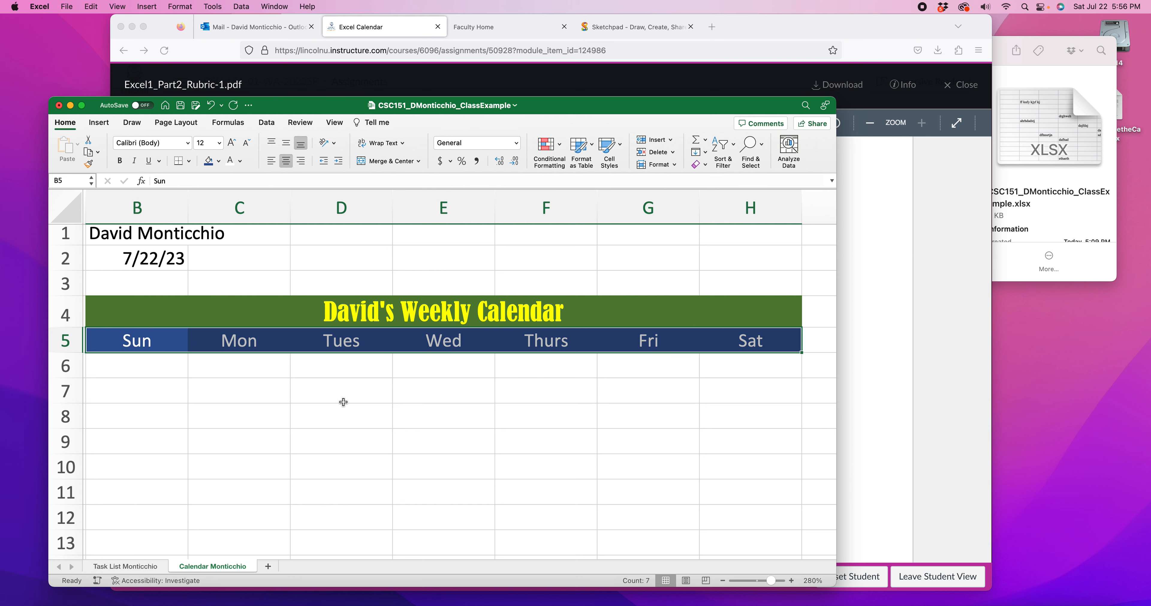
pyautogui.click(337, 391)
pyautogui.click(136, 348)
pyautogui.click(268, 345)
pyautogui.click(344, 345)
pyautogui.click(416, 347)
pyautogui.click(536, 346)
pyautogui.click(648, 346)
pyautogui.click(739, 348)
pyautogui.click(589, 414)
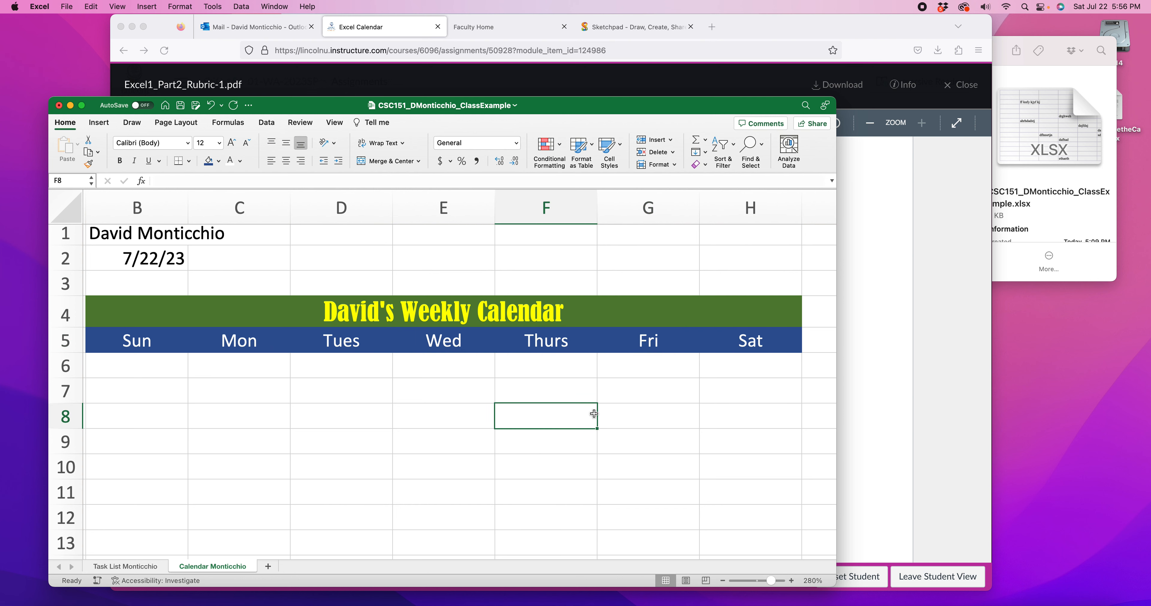
# Compare the calendar layout with the sample's time column on page 2 of the rubric PDF in Firefox, and return to Excel
pyautogui.click(723, 580)
pyautogui.click(723, 580)
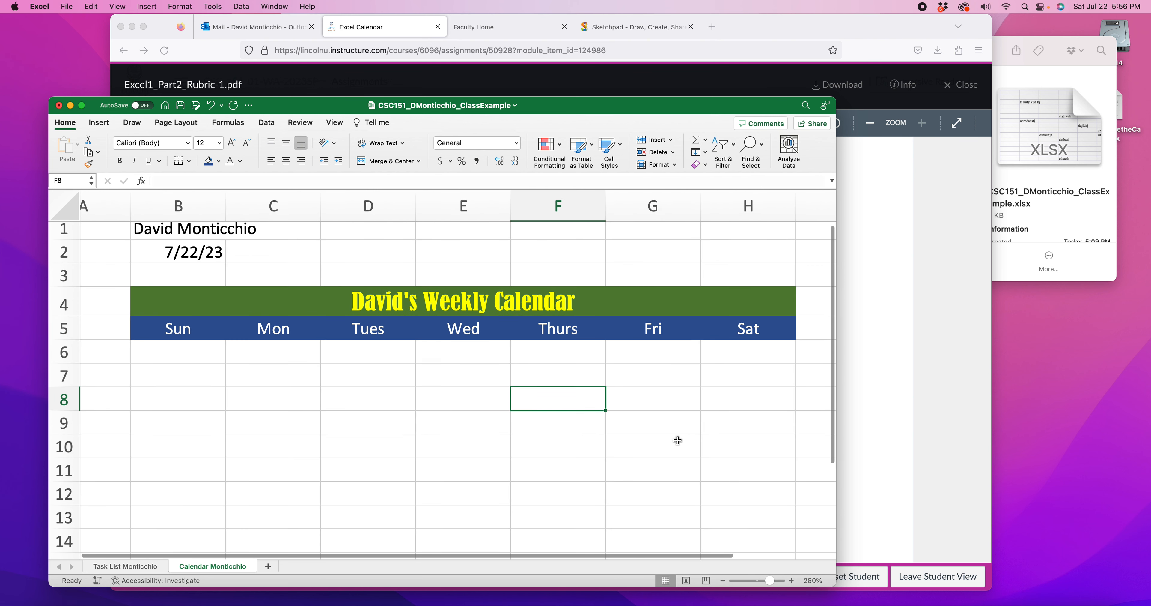
pyautogui.click(928, 325)
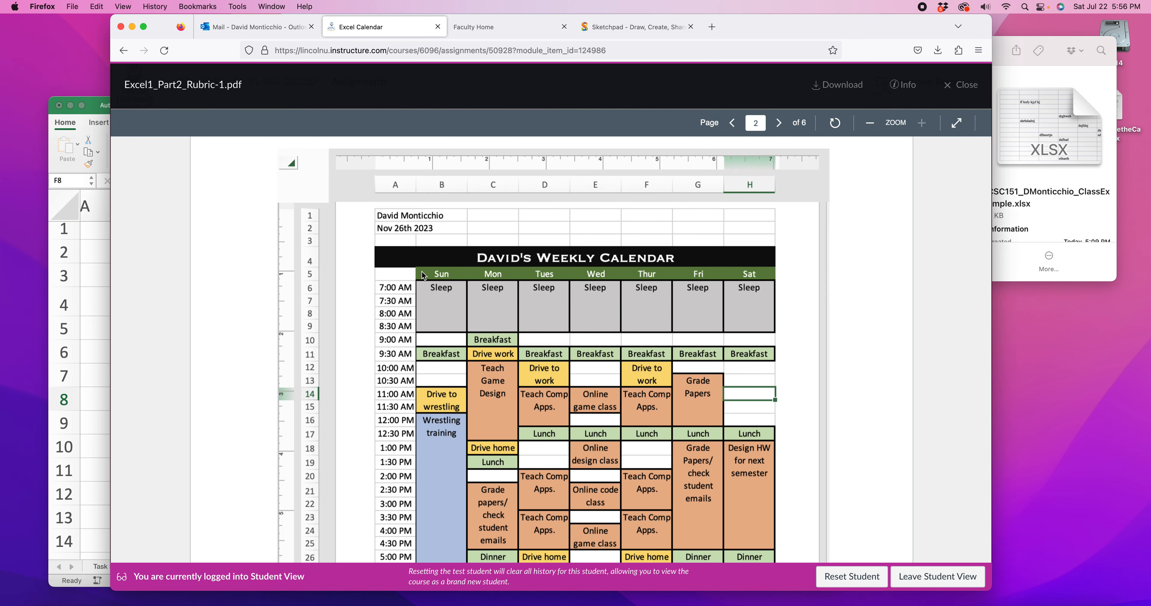
pyautogui.click(102, 270)
# Unmerge the calendar title and merge and center it again across A4:H4 so it also covers column A
pyautogui.scroll(-1, 123, 314)
pyautogui.hscroll(-2, 123, 314)
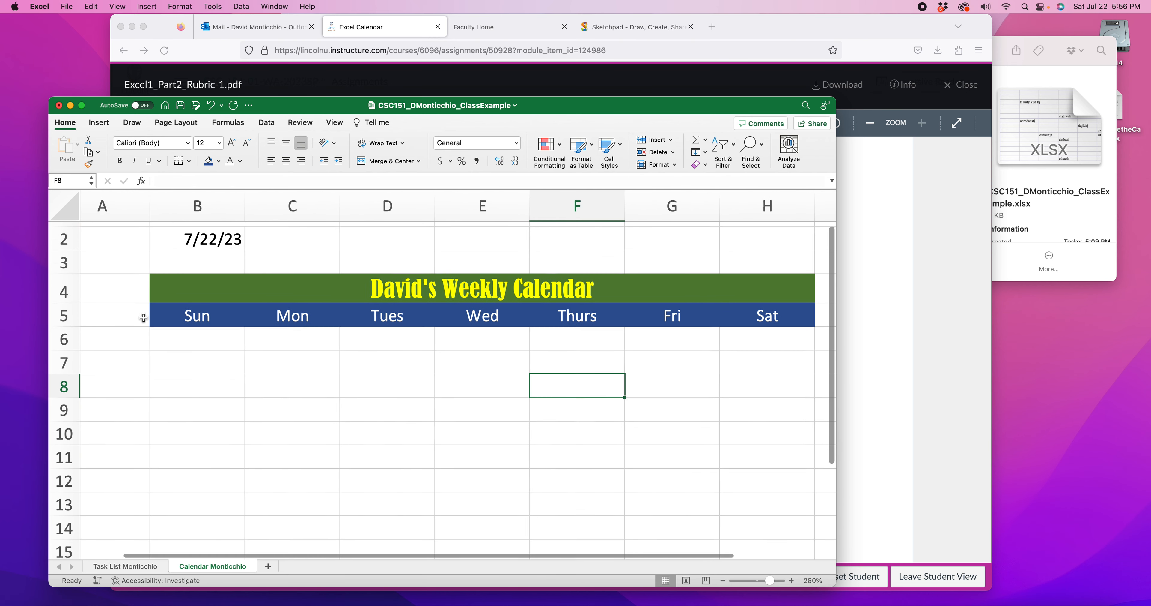
pyautogui.moveTo(190, 276); pyautogui.dragTo(146, 279)
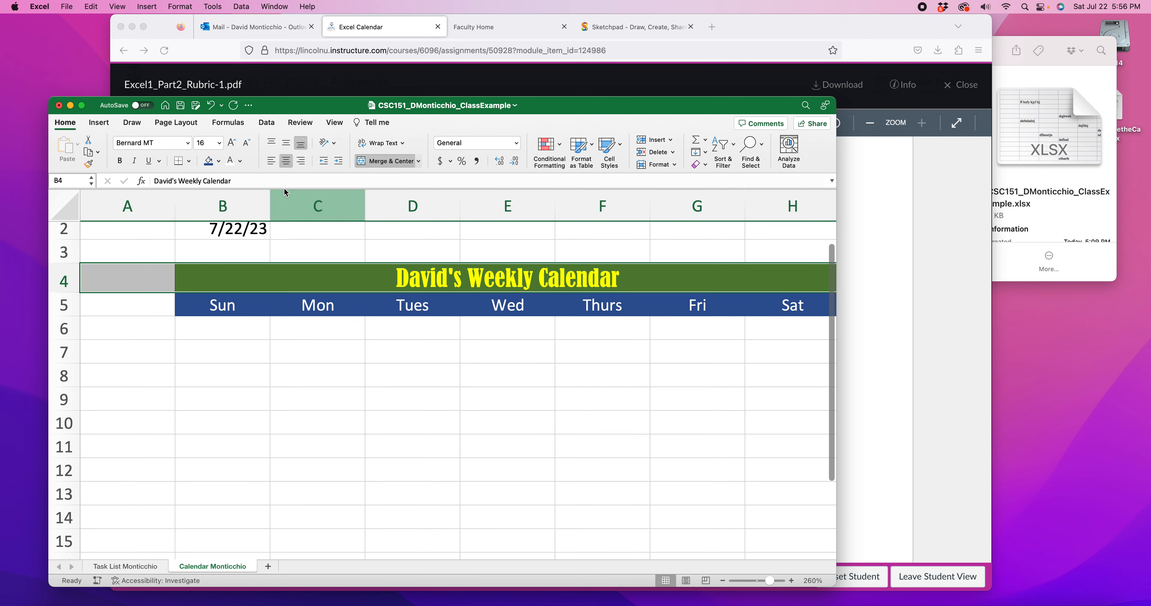
pyautogui.click(381, 162)
pyautogui.click(381, 162)
pyautogui.click(241, 361)
pyautogui.click(119, 284)
pyautogui.hscroll(2, 480, 313)
pyautogui.hscroll(-2, 469, 311)
pyautogui.click(127, 325)
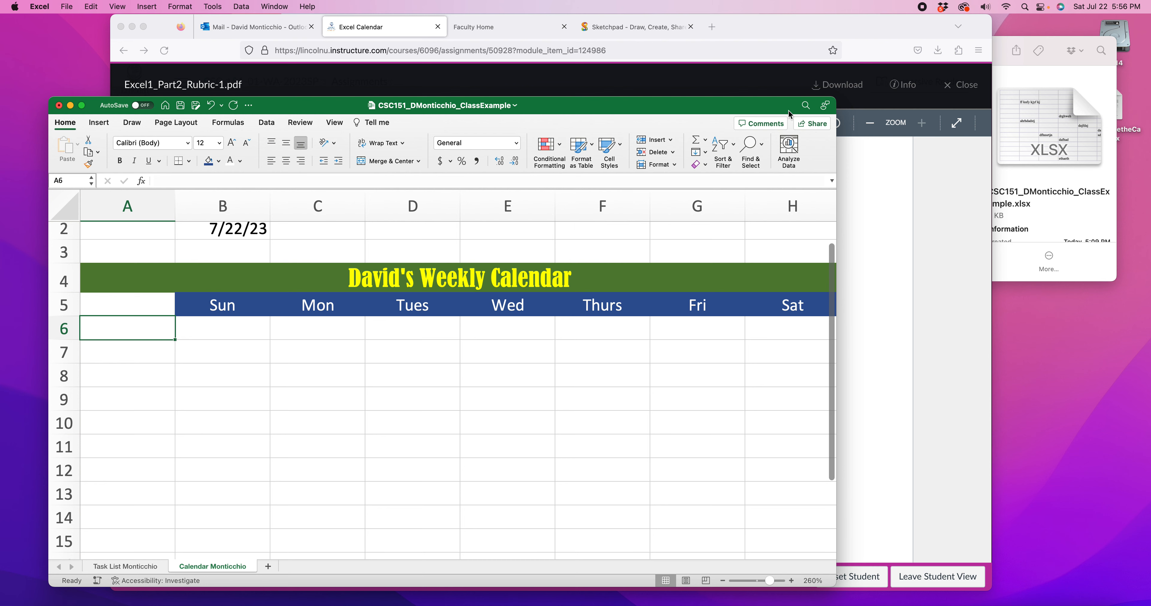
# Enlarge the workbook window and look through the number formats available for cell A6 without applying one
pyautogui.moveTo(834, 98); pyautogui.dragTo(1004, 32)
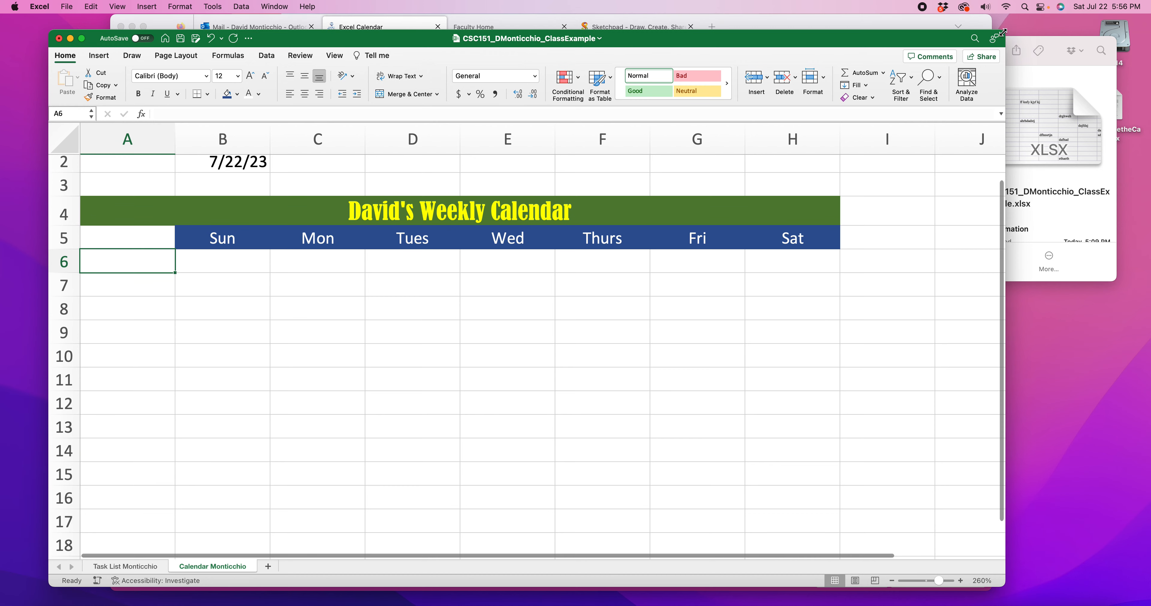
pyautogui.click(961, 580)
pyautogui.click(961, 580)
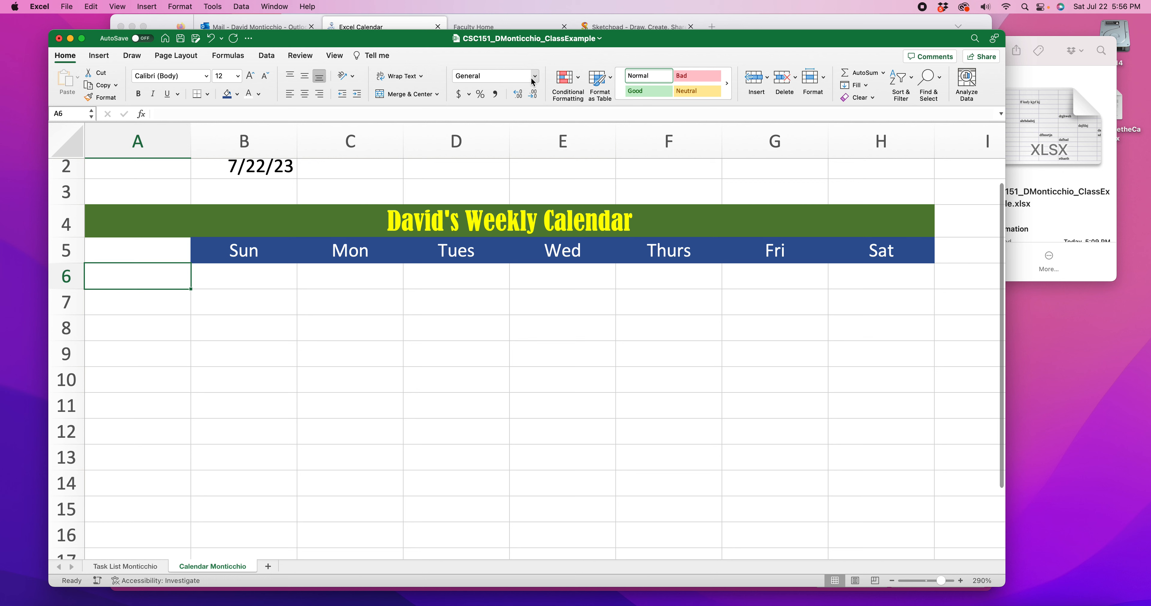
pyautogui.click(534, 78)
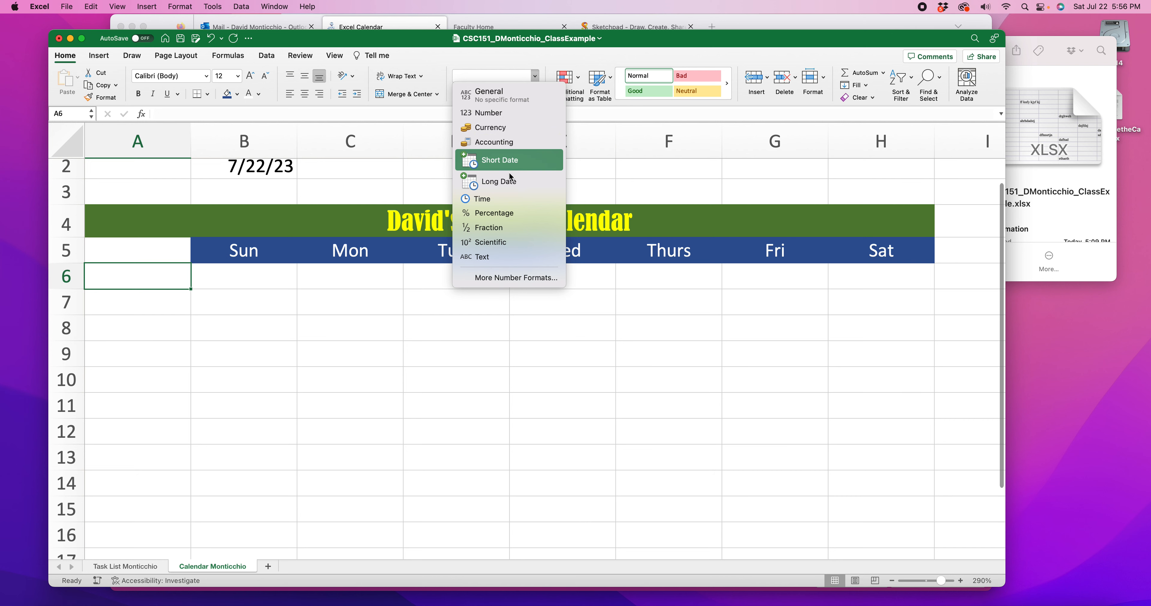
pyautogui.click(587, 373)
# Enter the sample value 3 in cell F2 and reselect that cell
pyautogui.scroll(2, 565, 385)
pyautogui.click(642, 197)
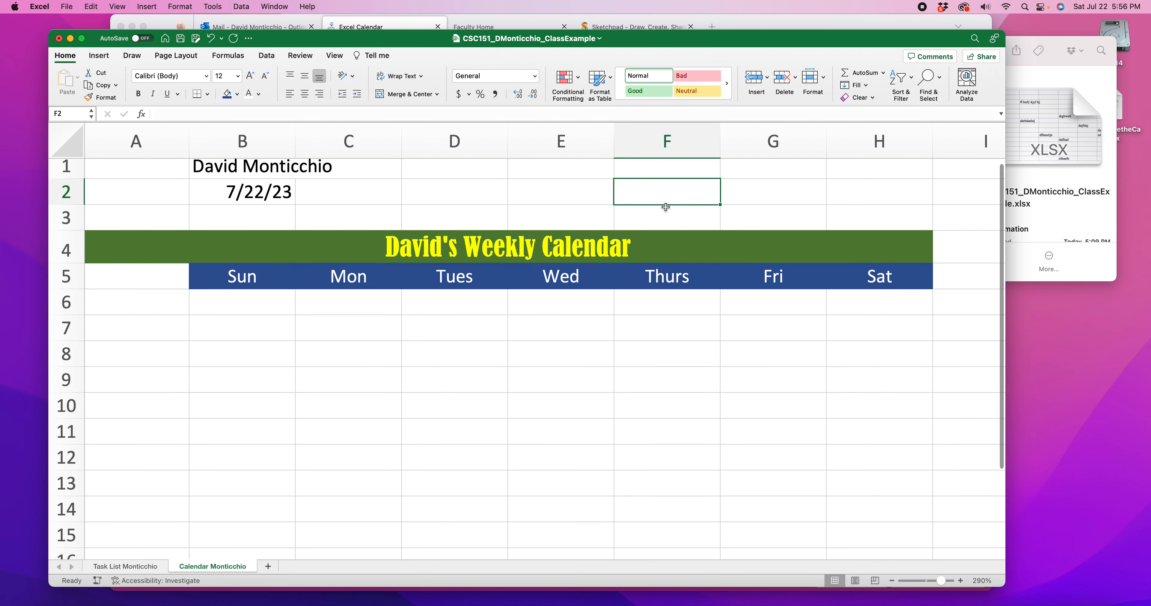
pyautogui.write('3')
pyautogui.scroll(-1, 698, 202)
pyautogui.press('Return')
pyautogui.click(704, 173)
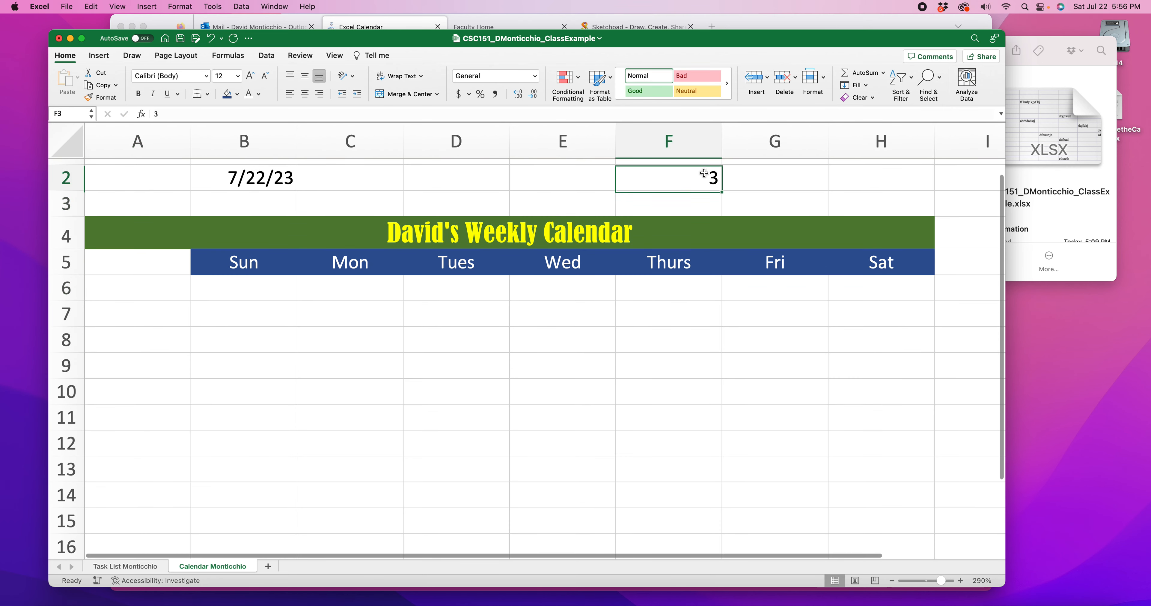
pyautogui.scroll(1, 545, 194)
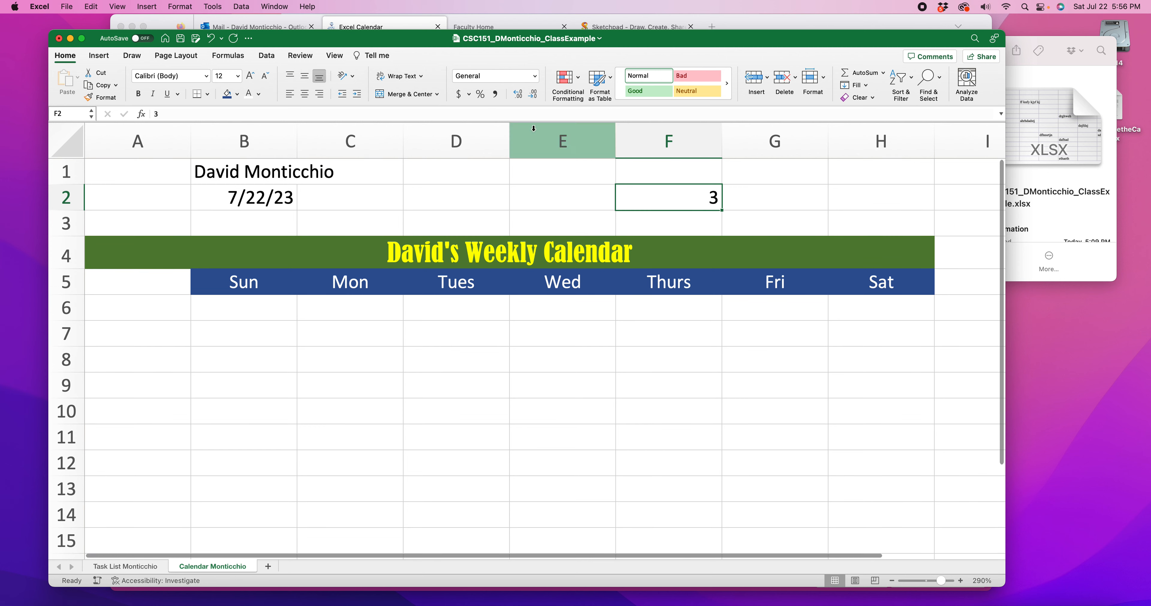
# Format cell F2 as Number and try changing how many decimal places it shows
pyautogui.click(534, 76)
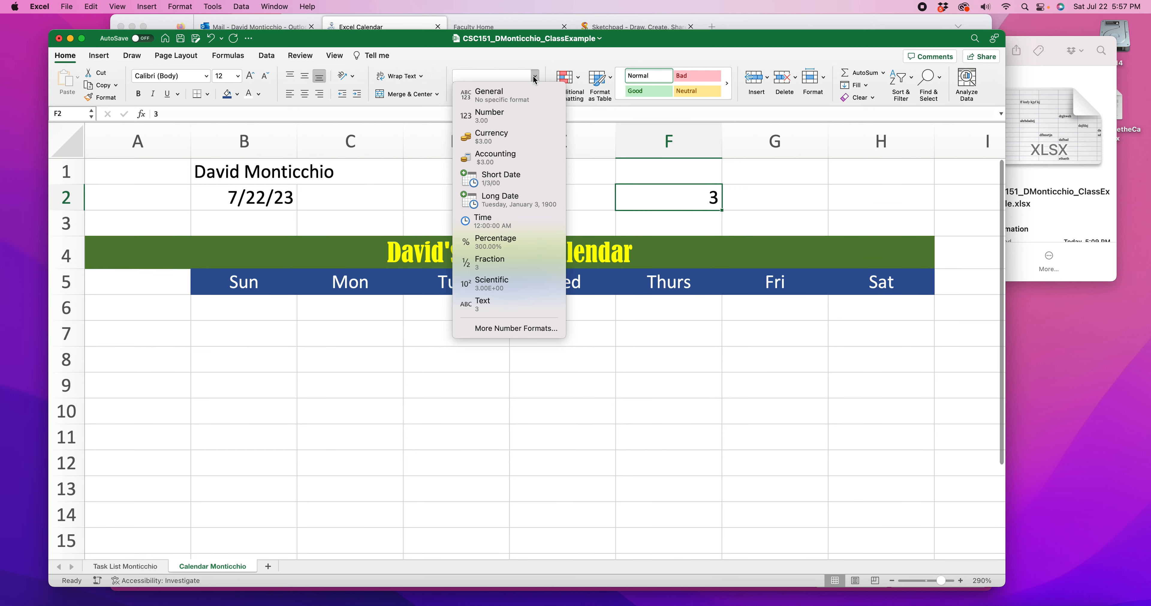
pyautogui.click(495, 117)
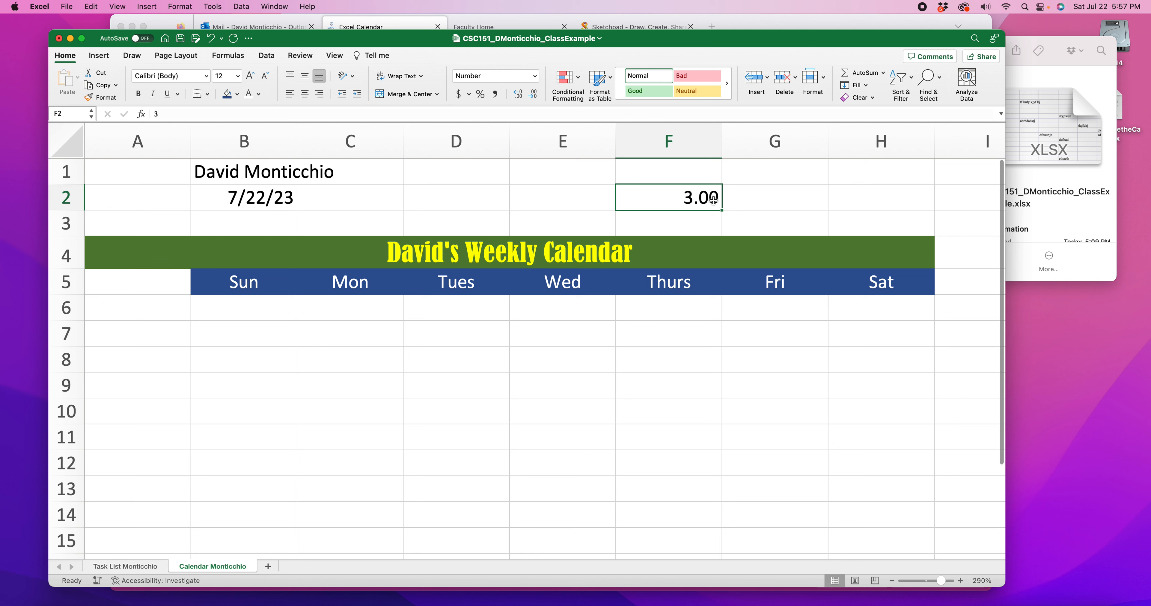
pyautogui.click(531, 100)
pyautogui.click(531, 99)
pyautogui.click(532, 99)
pyautogui.click(531, 99)
pyautogui.click(532, 99)
pyautogui.click(532, 99)
pyautogui.click(533, 99)
pyautogui.click(533, 99)
# Try the Currency format followed by the Accounting format on cell F2
pyautogui.click(535, 77)
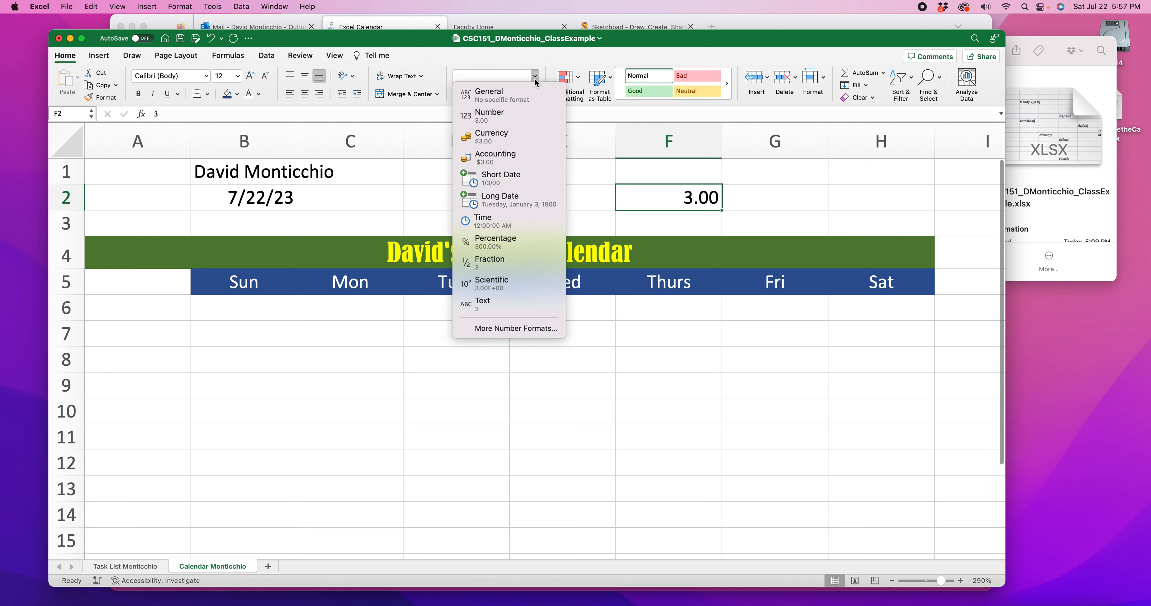
pyautogui.click(509, 139)
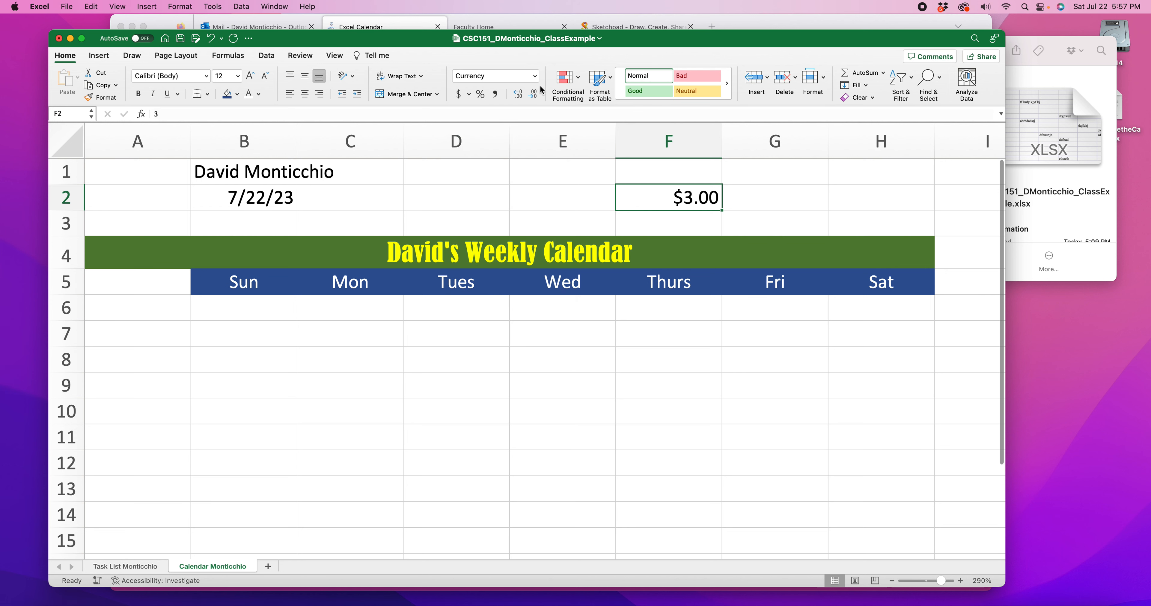
pyautogui.click(537, 83)
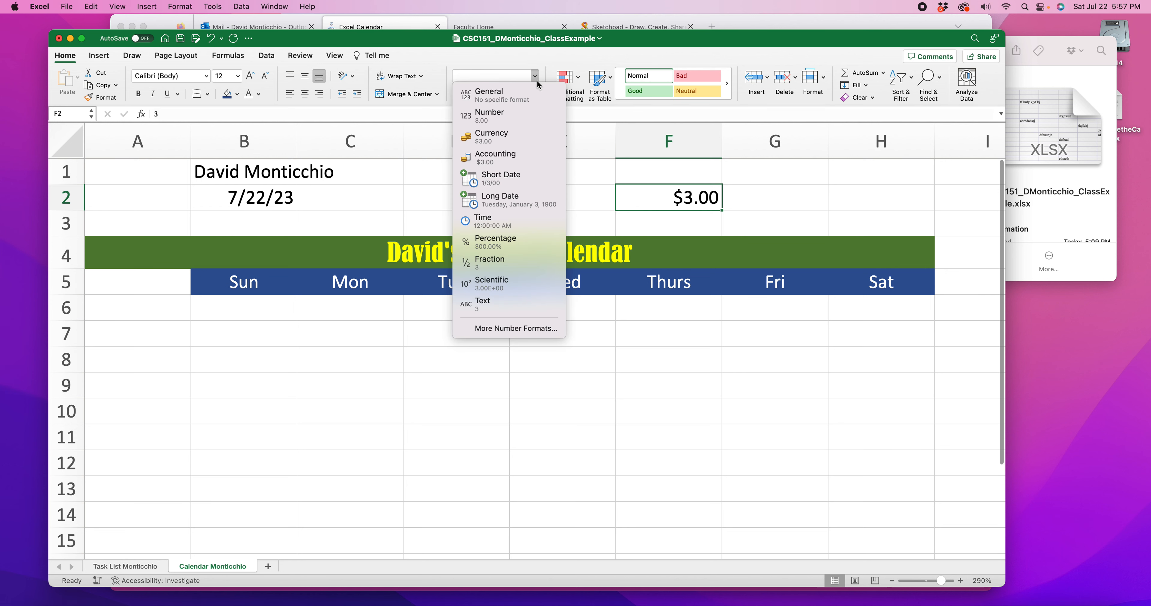
pyautogui.click(662, 203)
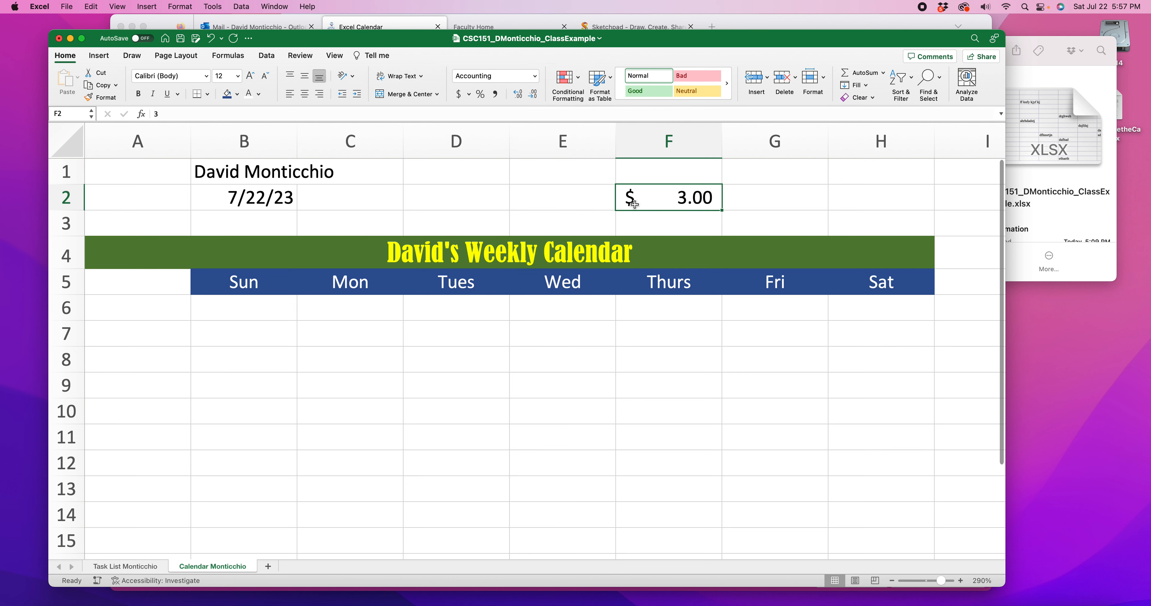
# Try the Short Date, Percentage and Text formats one after another on cell F2
pyautogui.click(534, 75)
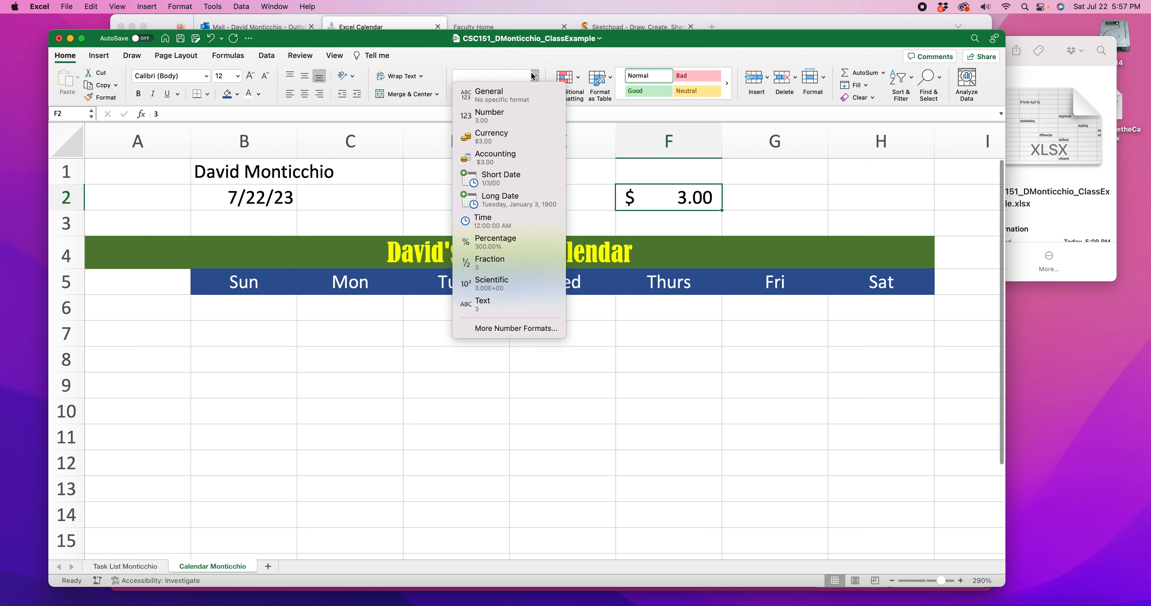
pyautogui.click(512, 181)
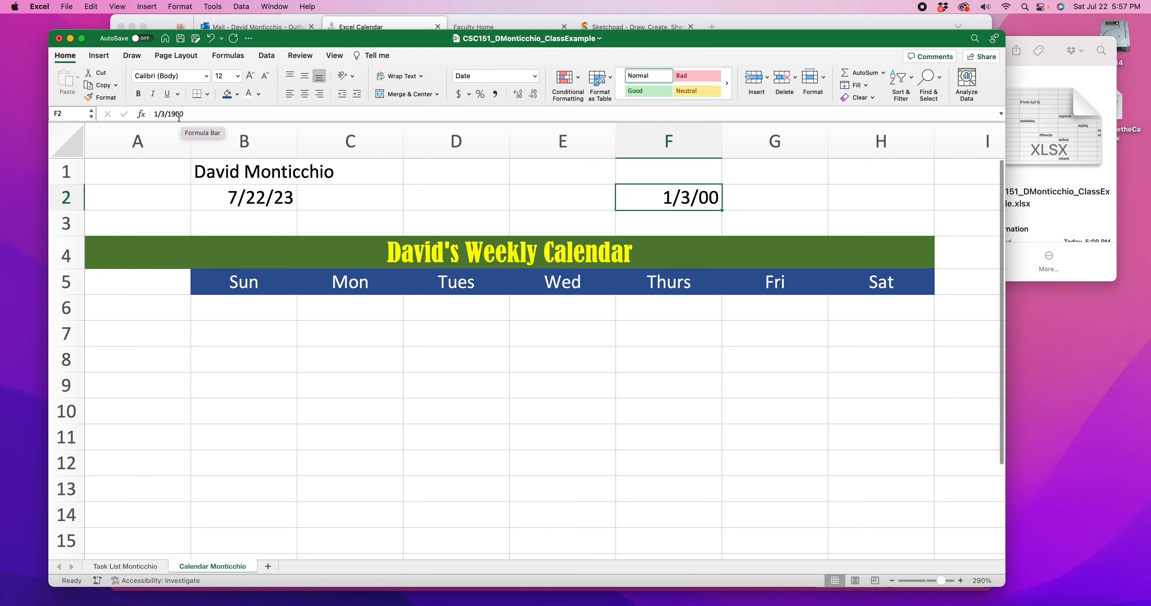
pyautogui.click(535, 76)
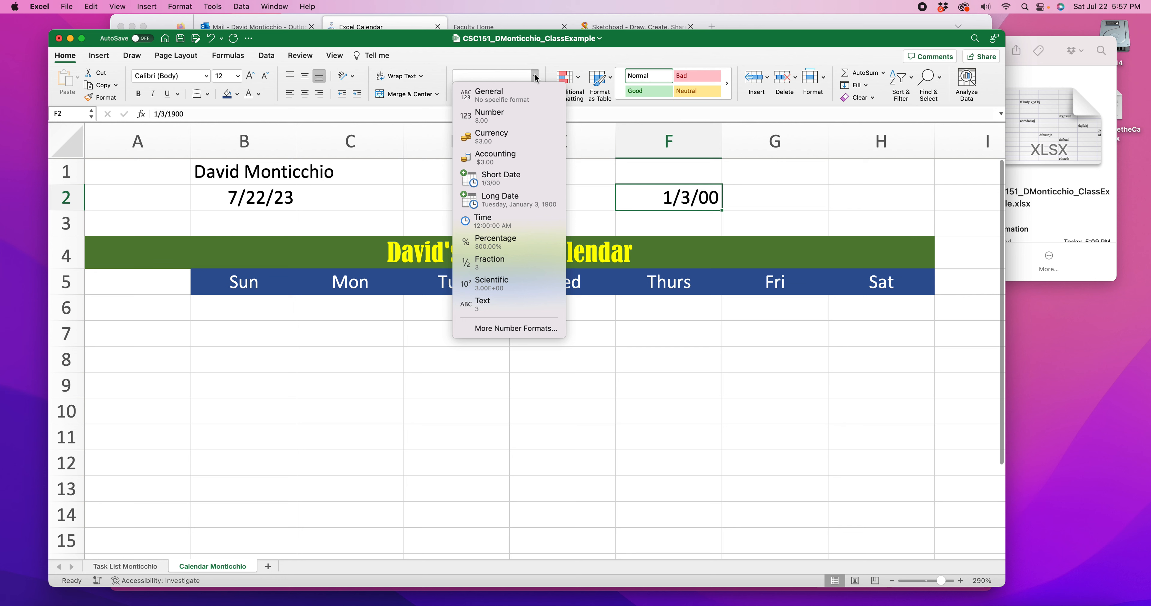
pyautogui.click(504, 246)
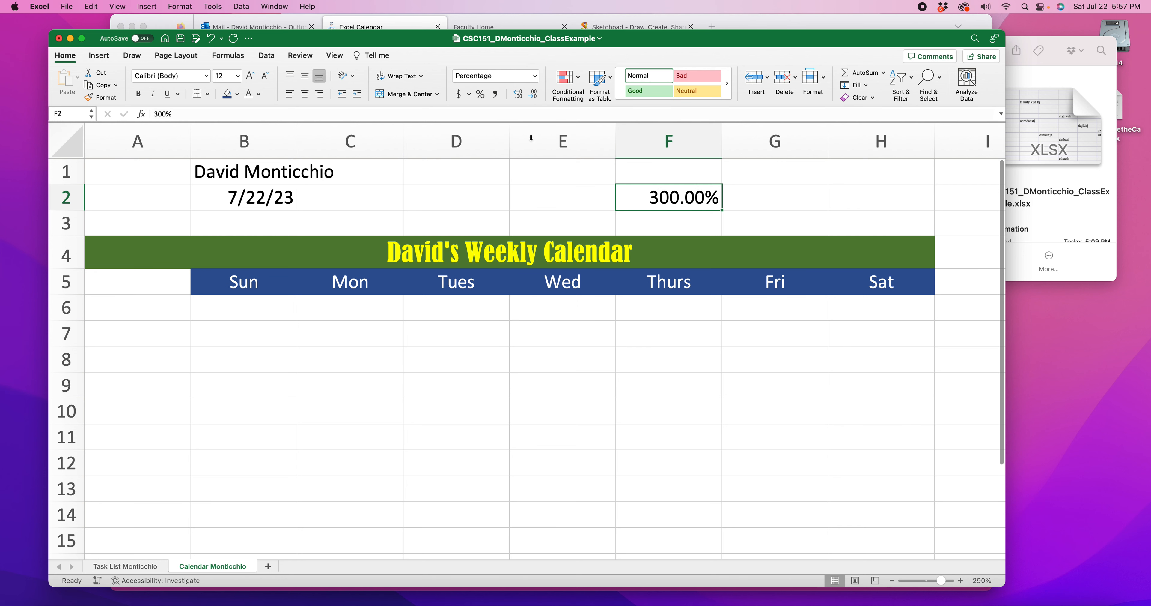
pyautogui.click(535, 77)
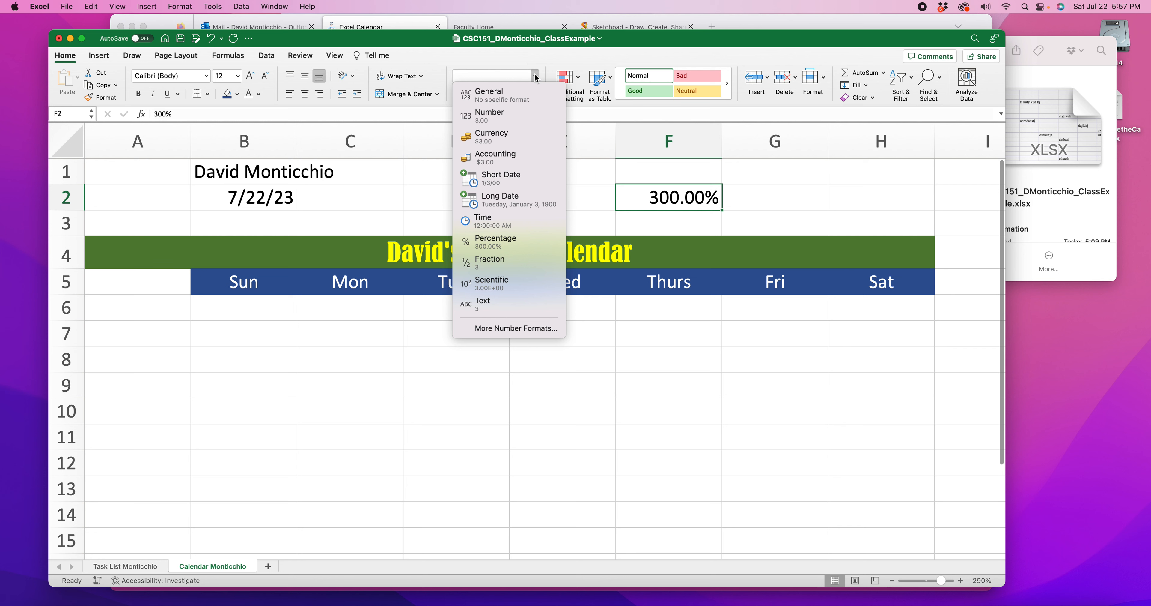
pyautogui.click(500, 308)
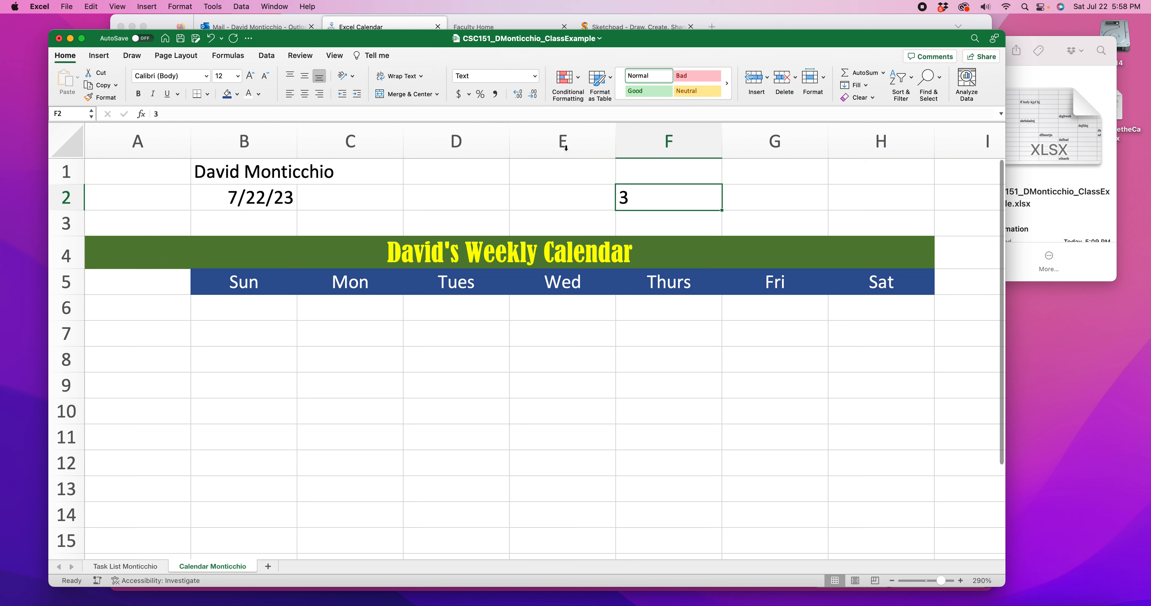
# Look at the number format categories in the Format Cells dialog for cell F2 and cancel without changing anything
pyautogui.click(535, 76)
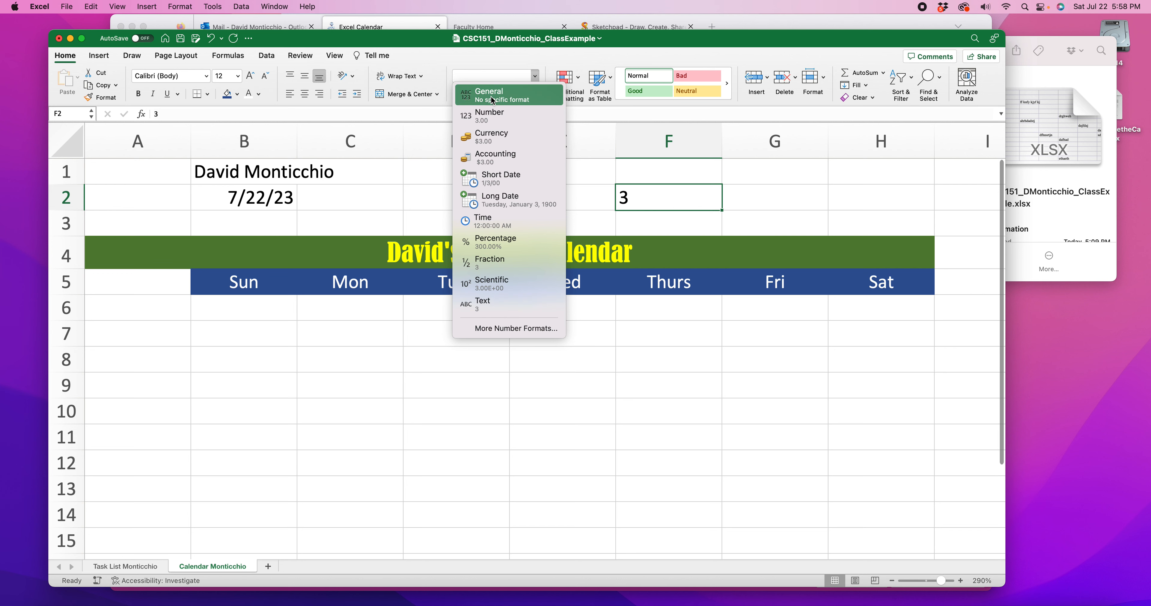
pyautogui.click(516, 331)
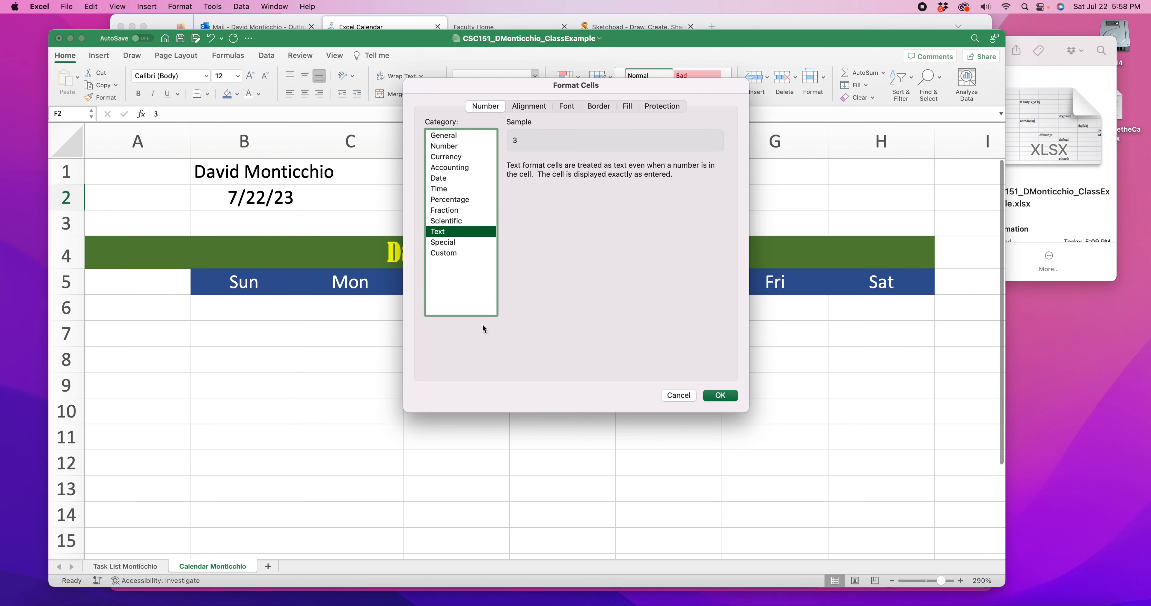
pyautogui.click(679, 396)
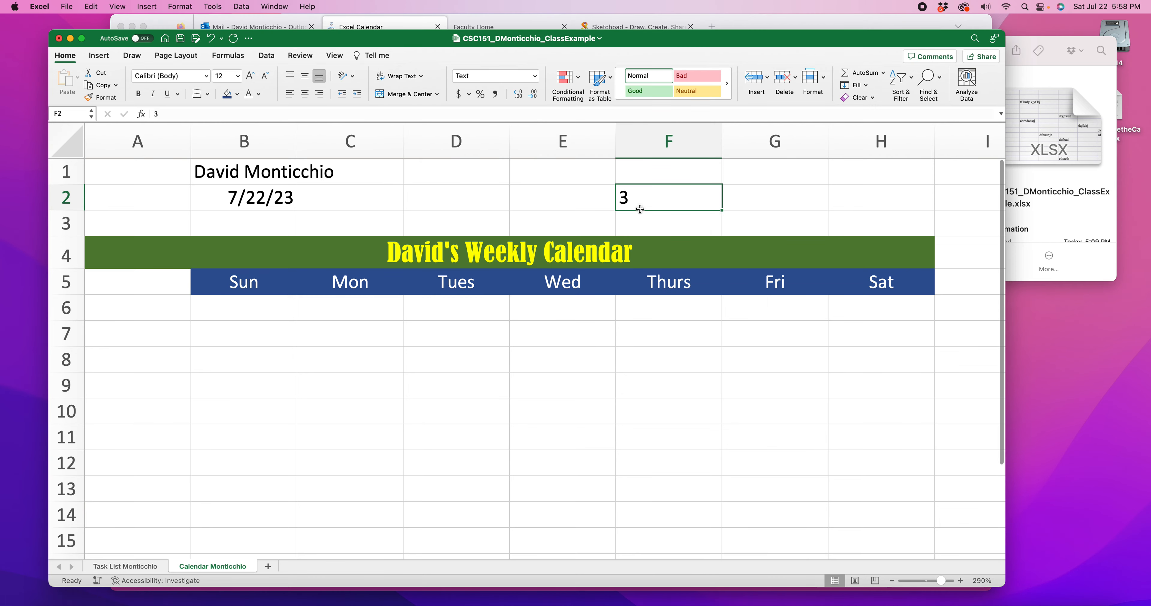
# Clear the sample value from cell F2 and check the number format of the Wed heading and the title cell
pyautogui.press('Delete')
pyautogui.click(567, 215)
pyautogui.click(557, 269)
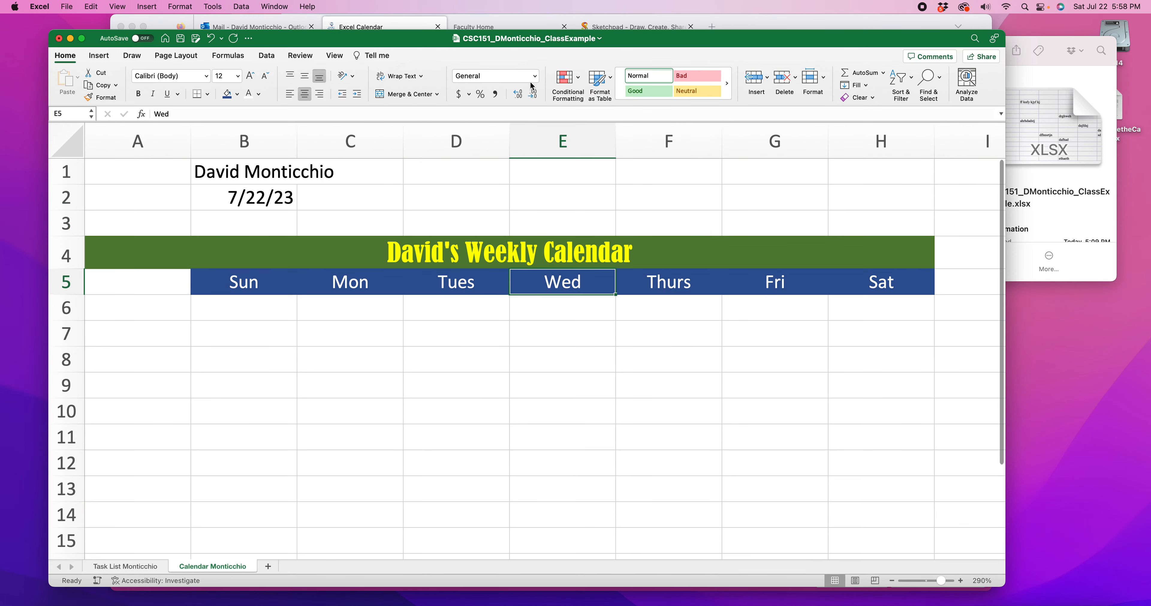
pyautogui.click(554, 252)
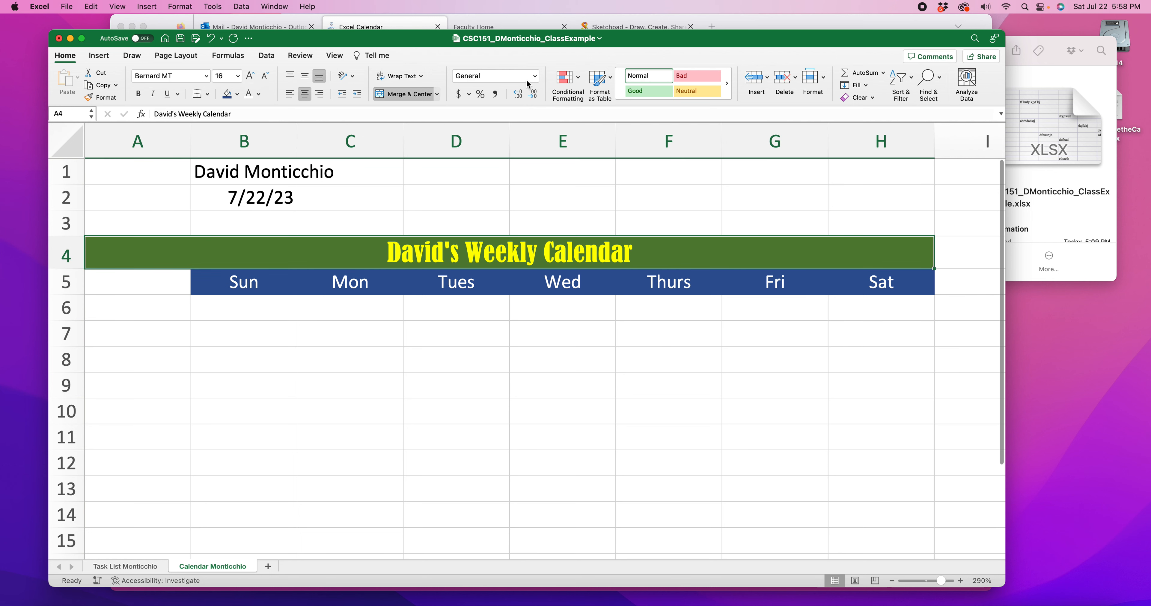
pyautogui.click(609, 353)
# Enter 12:00 AM in cell A6 and reselect the cell to check its format
pyautogui.click(184, 306)
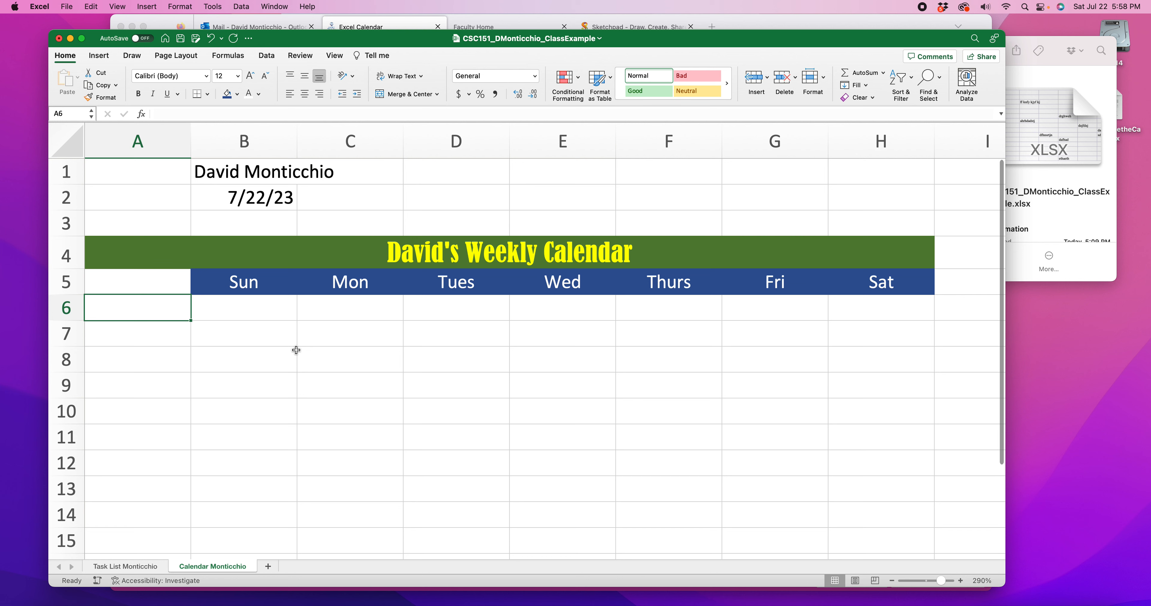
pyautogui.write('12')
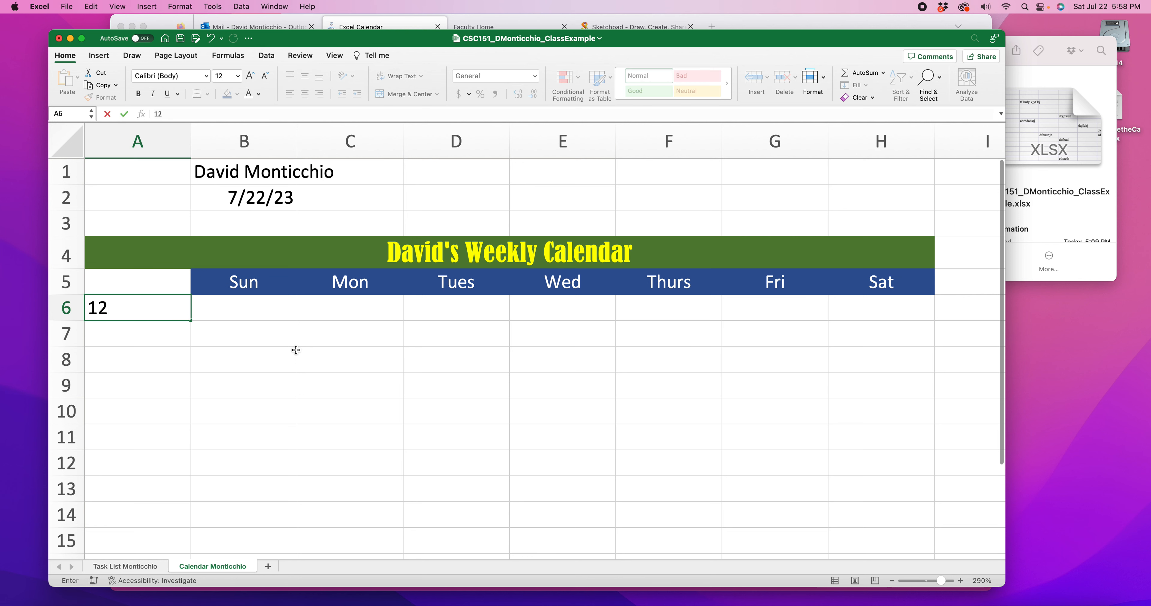
pyautogui.write(':00 am')
pyautogui.press('Return')
pyautogui.click(164, 309)
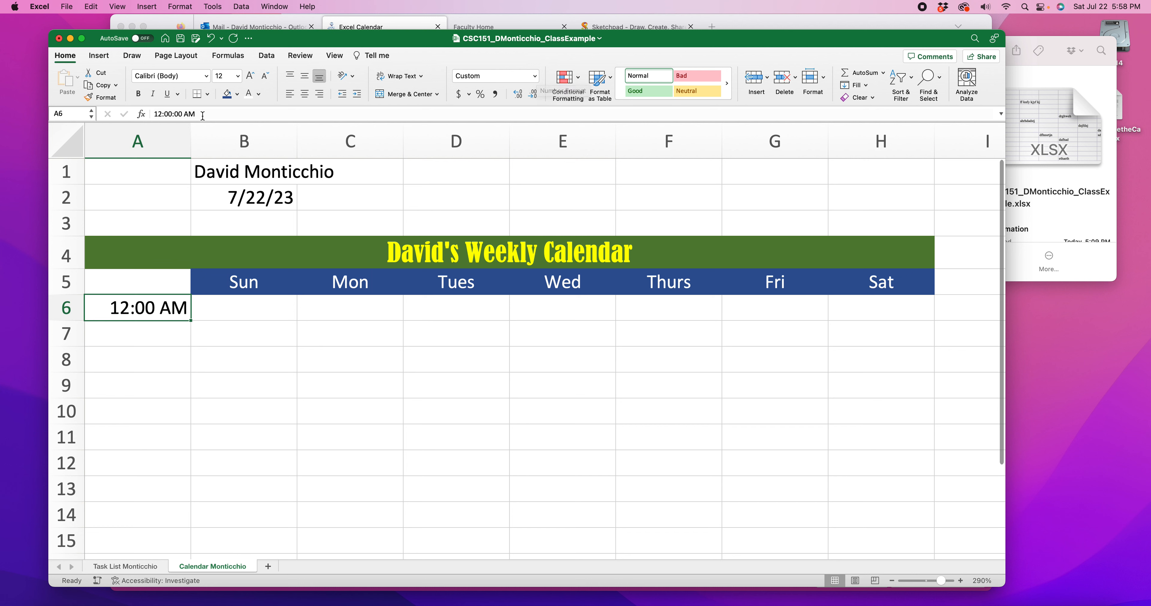
# Enter 12:30 AM in cell A7 and 1:00 AM in cell A8
pyautogui.click(124, 331)
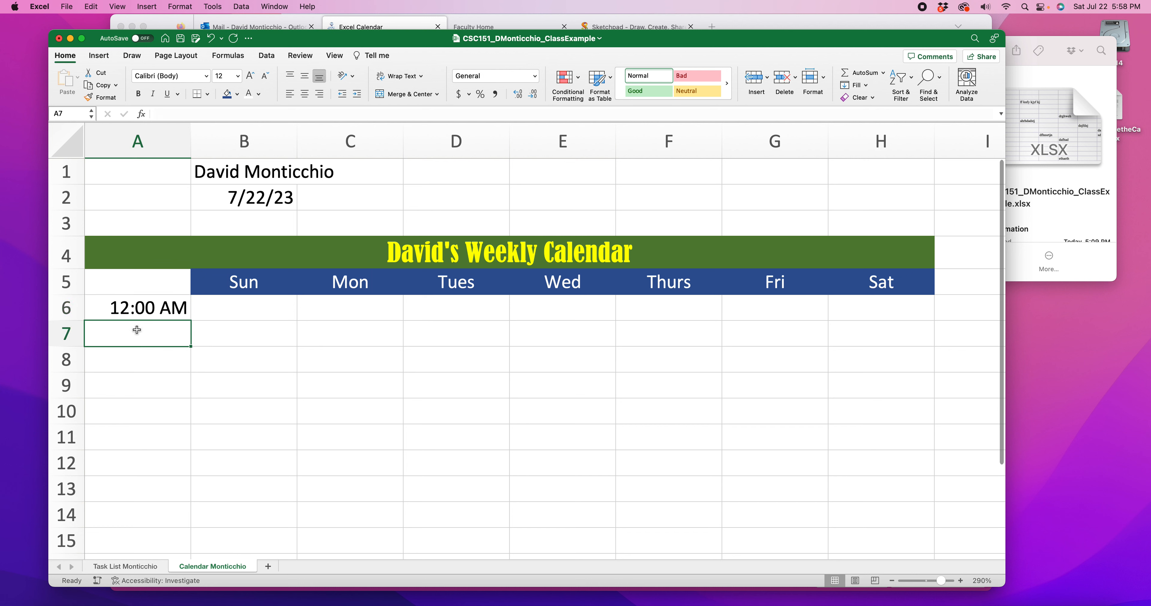
pyautogui.write('12:3')
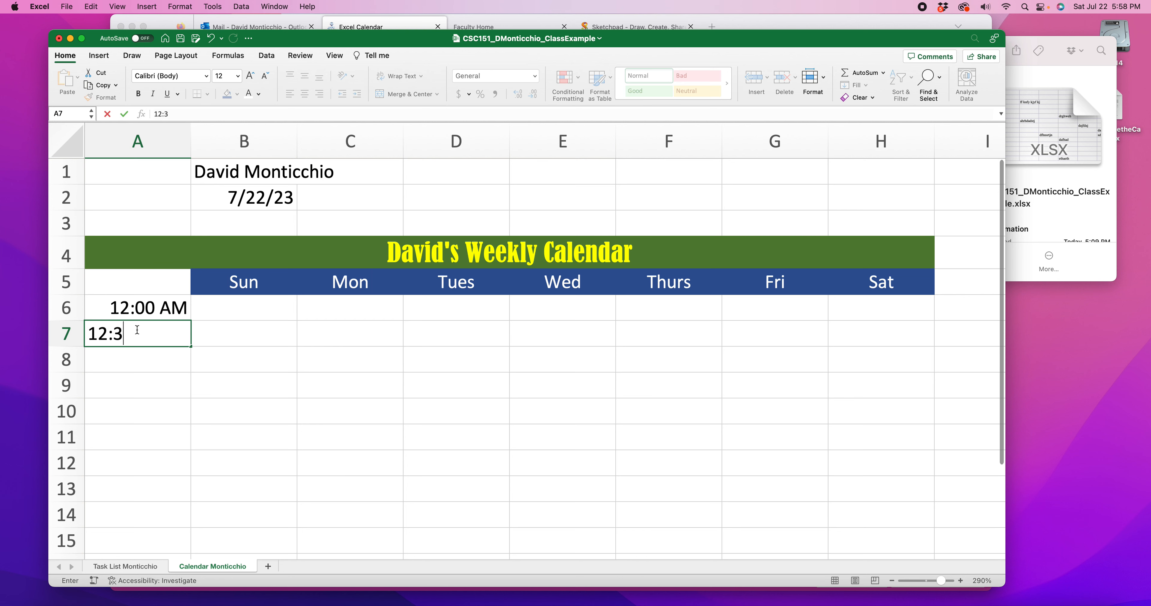
pyautogui.write('0 AM')
pyautogui.press('Return')
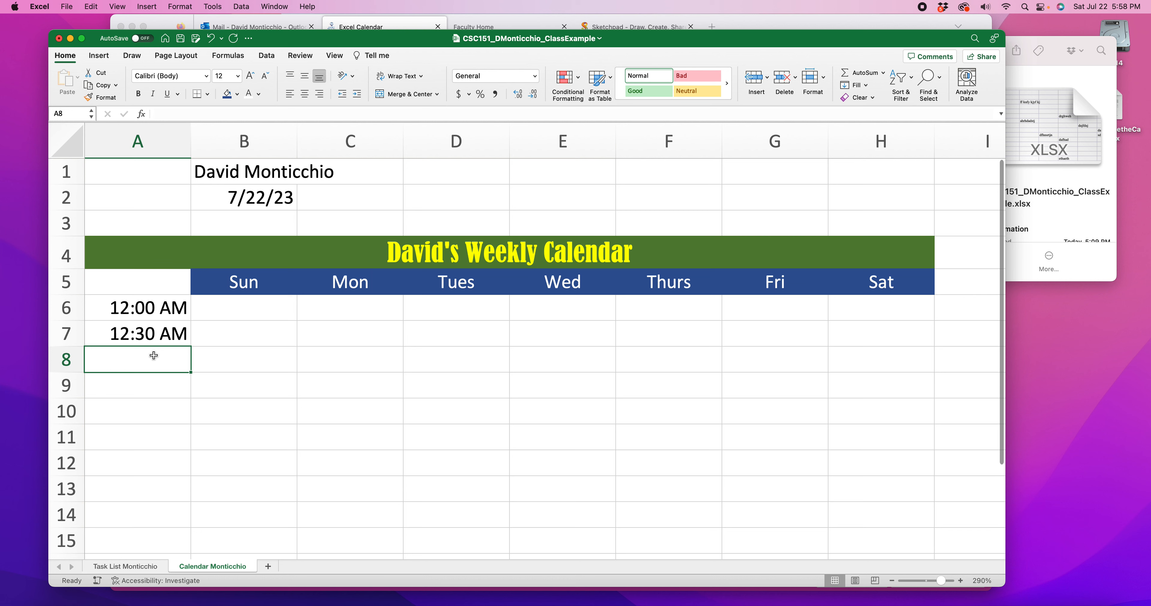
pyautogui.write('1')
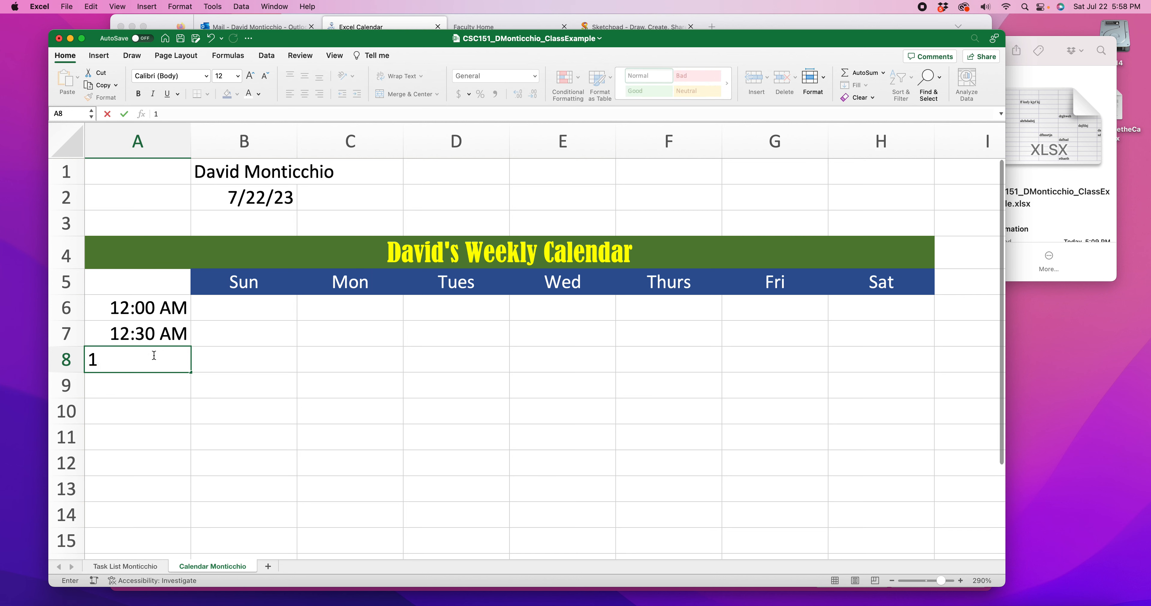
pyautogui.write(':00 AM')
pyautogui.press('Return')
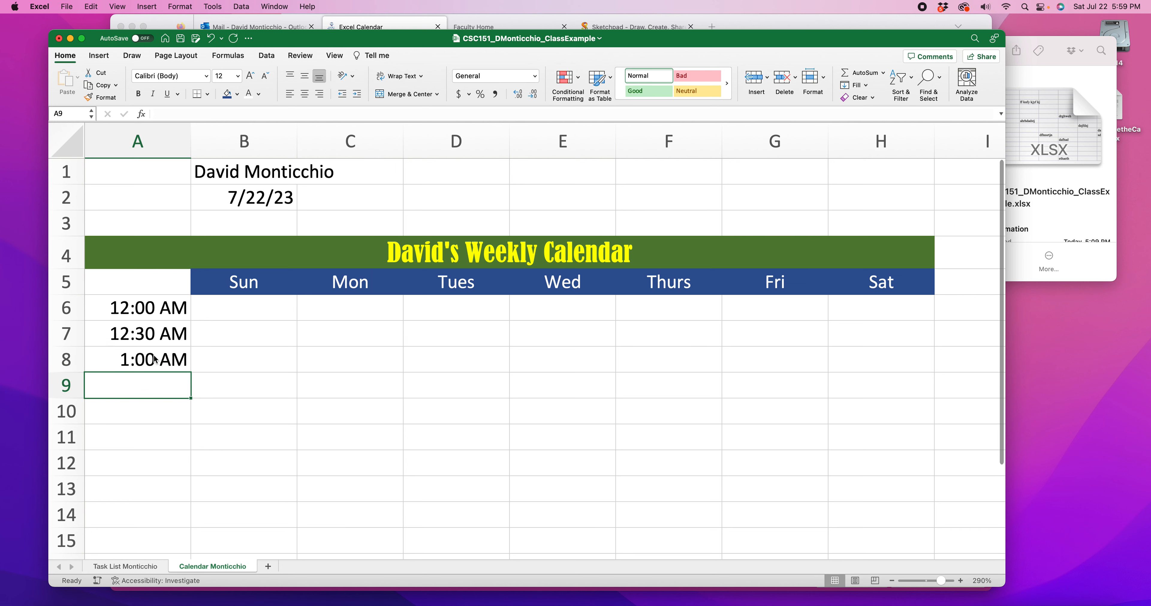
# Examine the stored time values of cells A6, A7 and A8, leaving them as entered
pyautogui.click(154, 358)
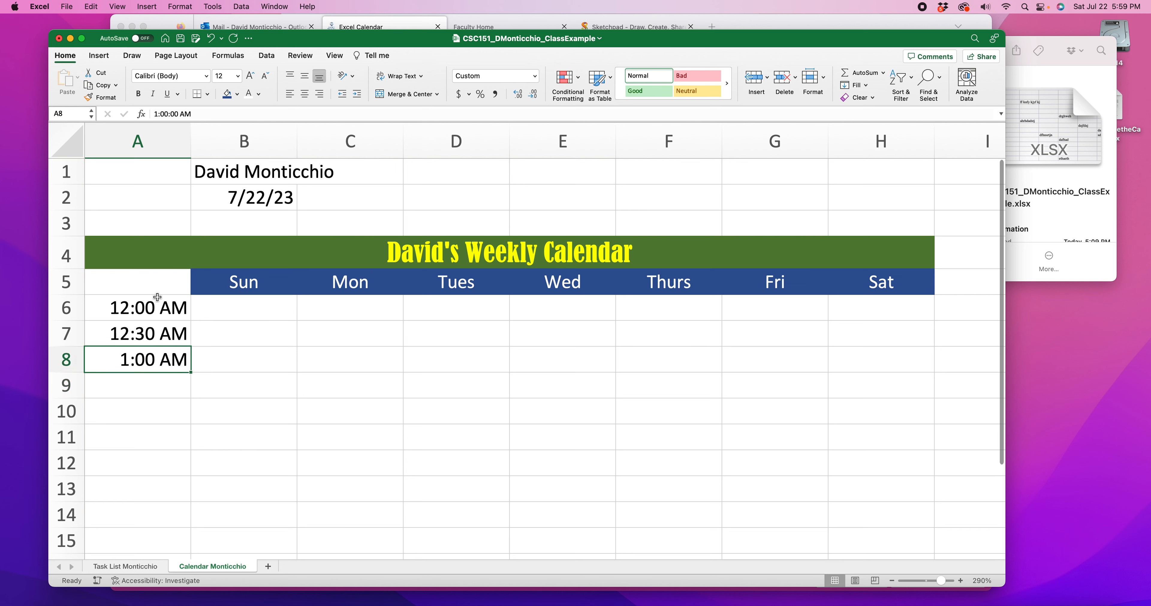
pyautogui.click(151, 306)
pyautogui.click(148, 333)
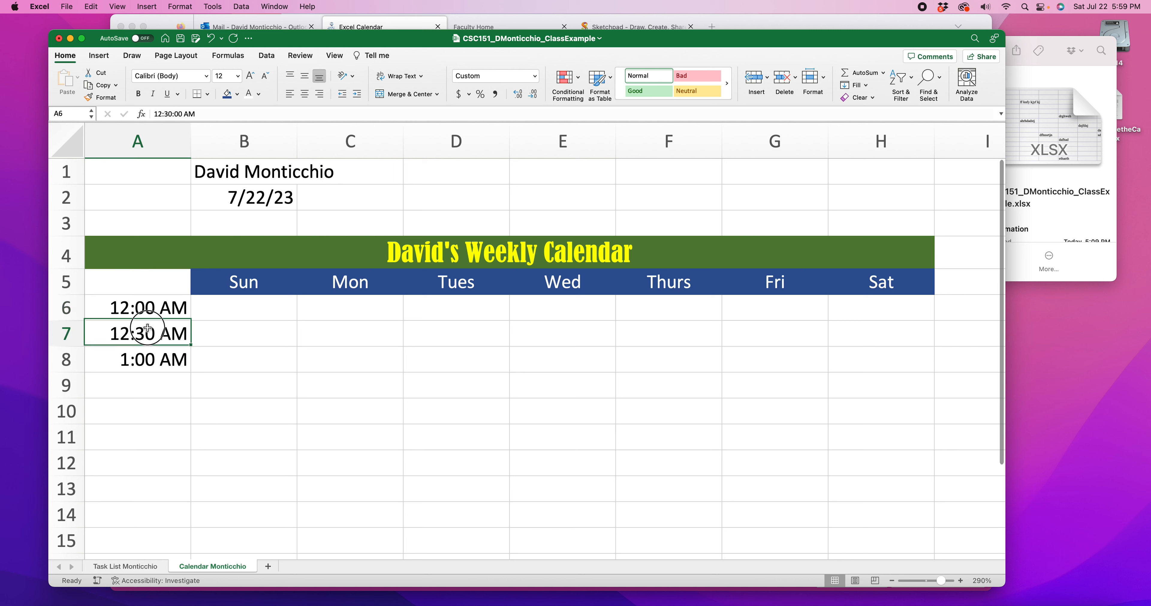
pyautogui.click(147, 306)
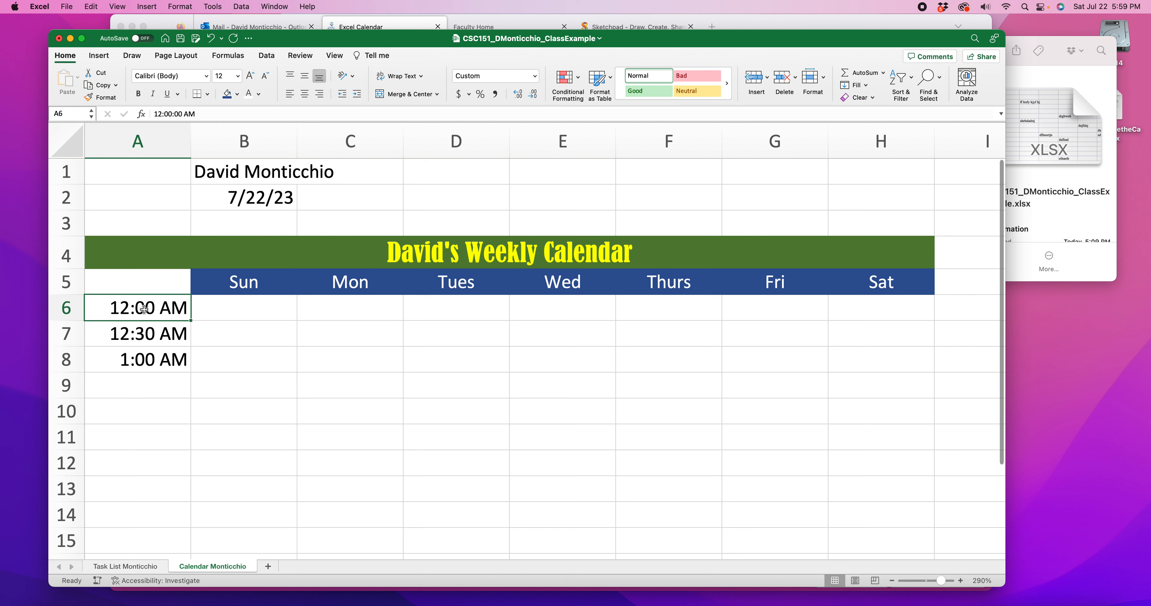
pyautogui.click(153, 337)
pyautogui.click(146, 365)
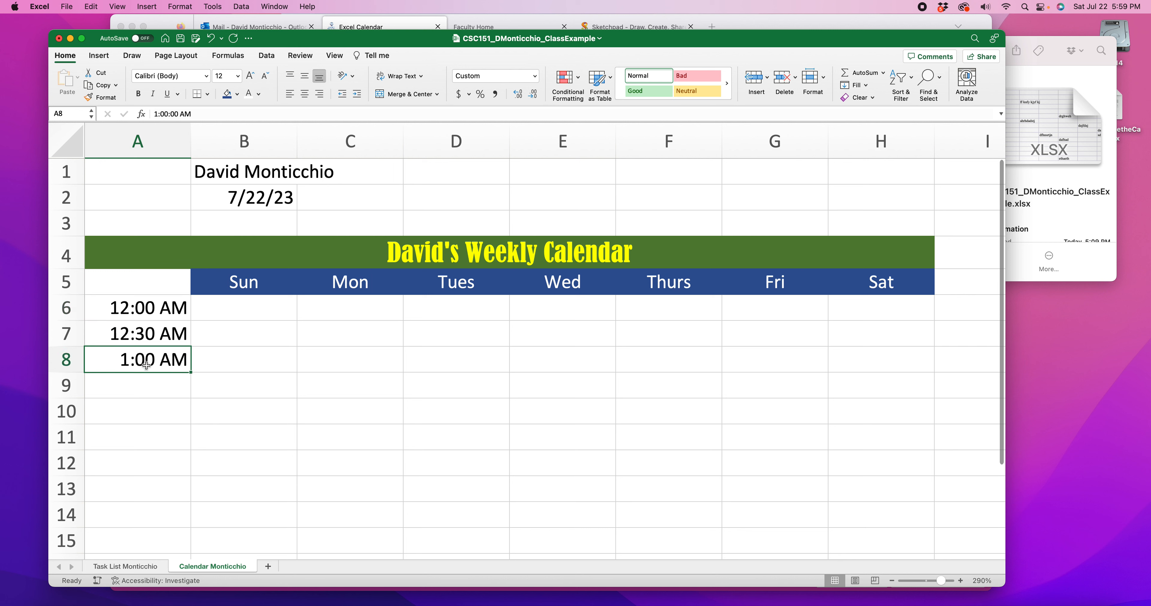
pyautogui.moveTo(158, 113); pyautogui.dragTo(202, 113)
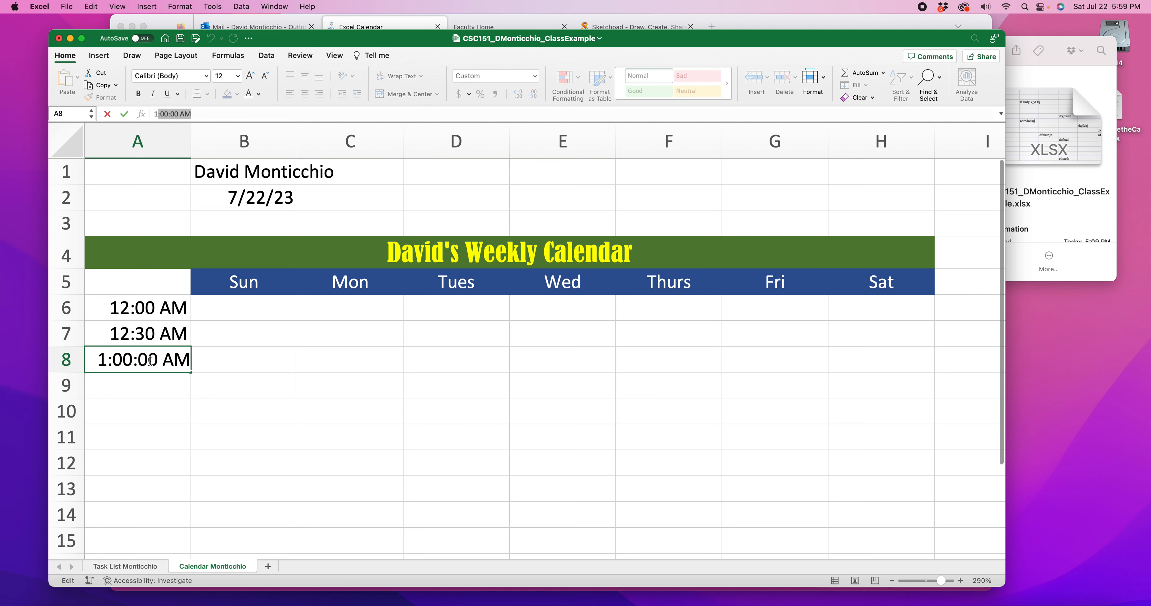
pyautogui.press('Return')
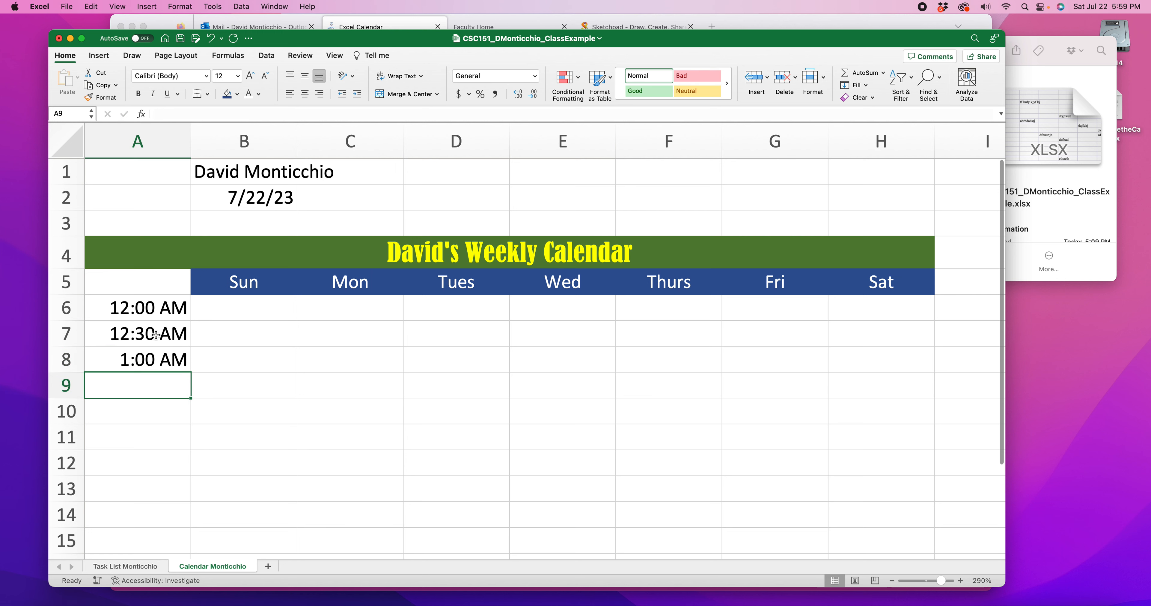
# Select the times in A6:A8, switch to the rubric PDF in Firefox and review the sample calendar's time column
pyautogui.moveTo(164, 306); pyautogui.dragTo(172, 360)
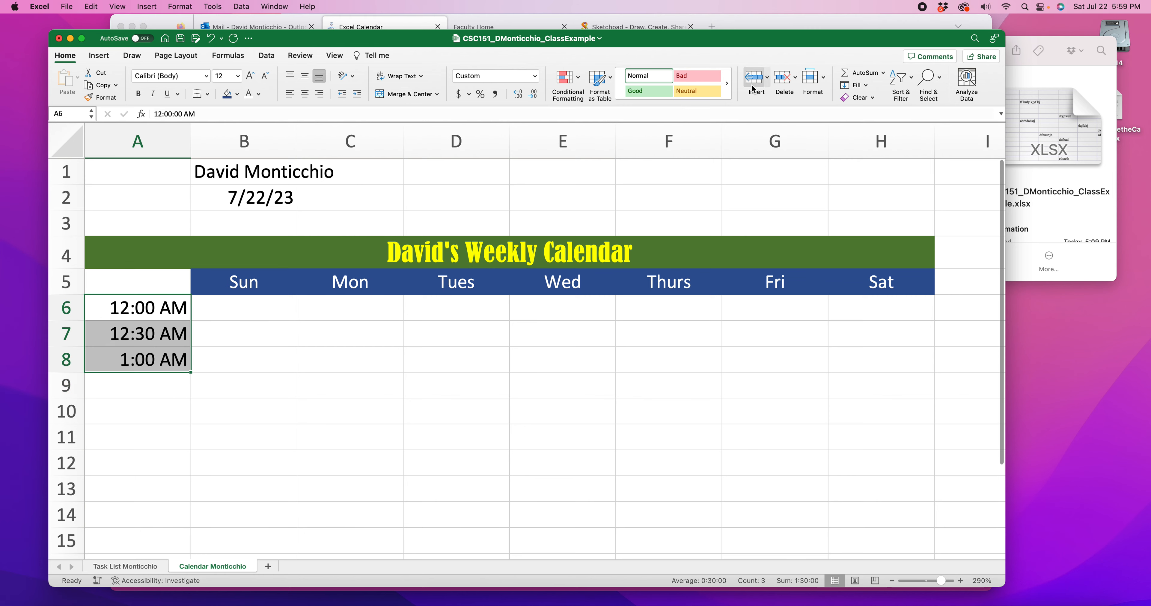
pyautogui.click(776, 26)
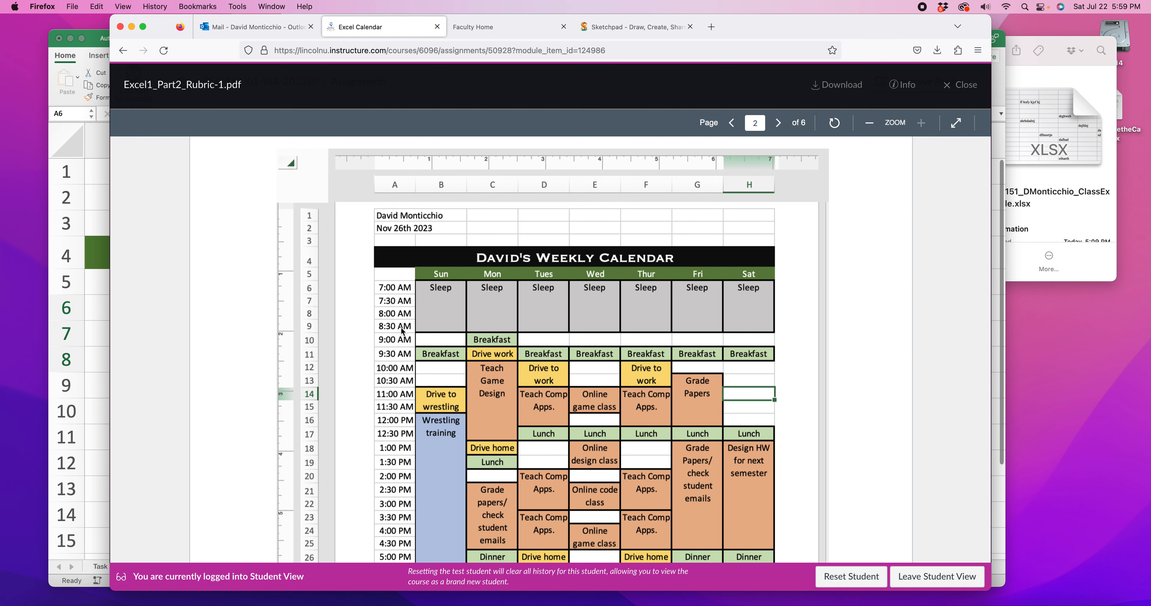
pyautogui.scroll(-6, 403, 330)
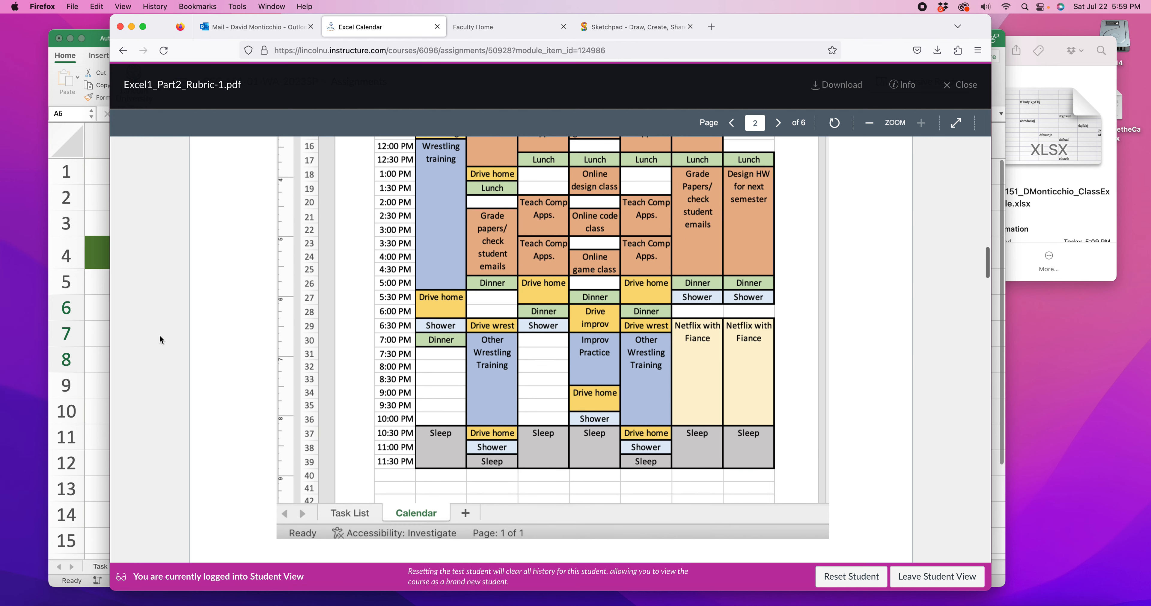
# Return to the Excel workbook and change cell A6 to 7:00 AM and cell A7 to 7:30 AM
pyautogui.click(106, 346)
pyautogui.click(134, 308)
pyautogui.doubleClick(135, 307)
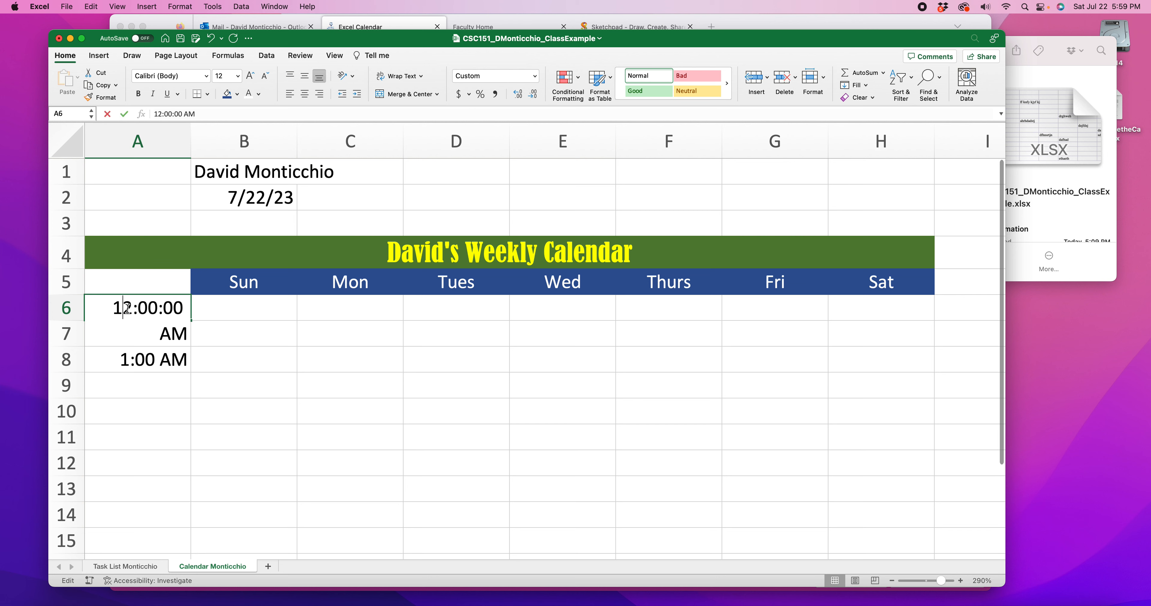
pyautogui.doubleClick(133, 307)
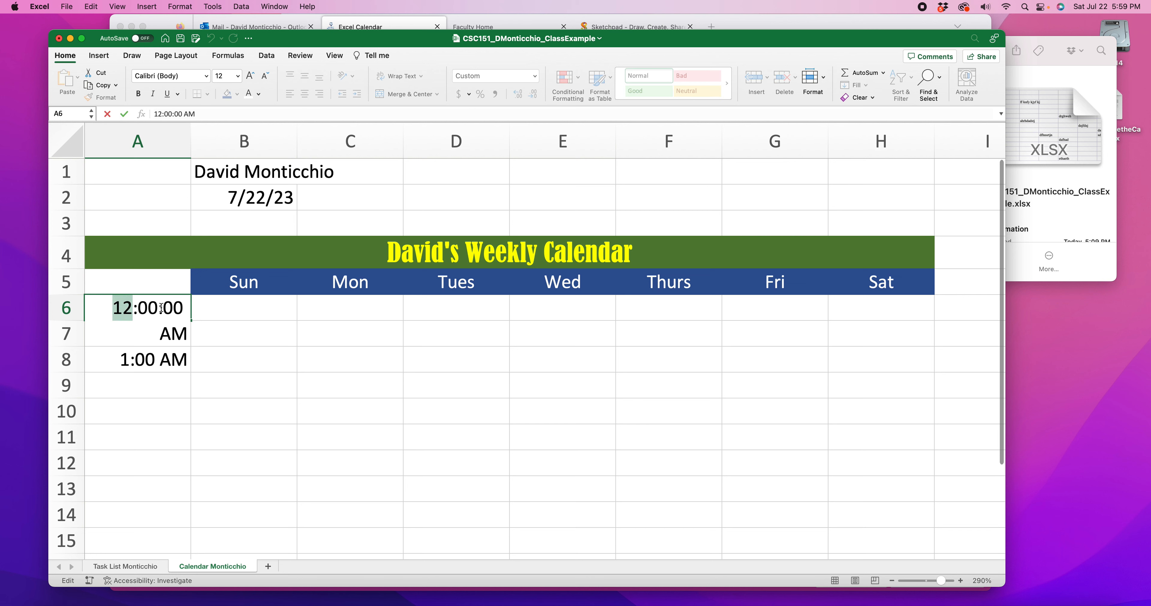
pyautogui.write('7')
pyautogui.click(128, 332)
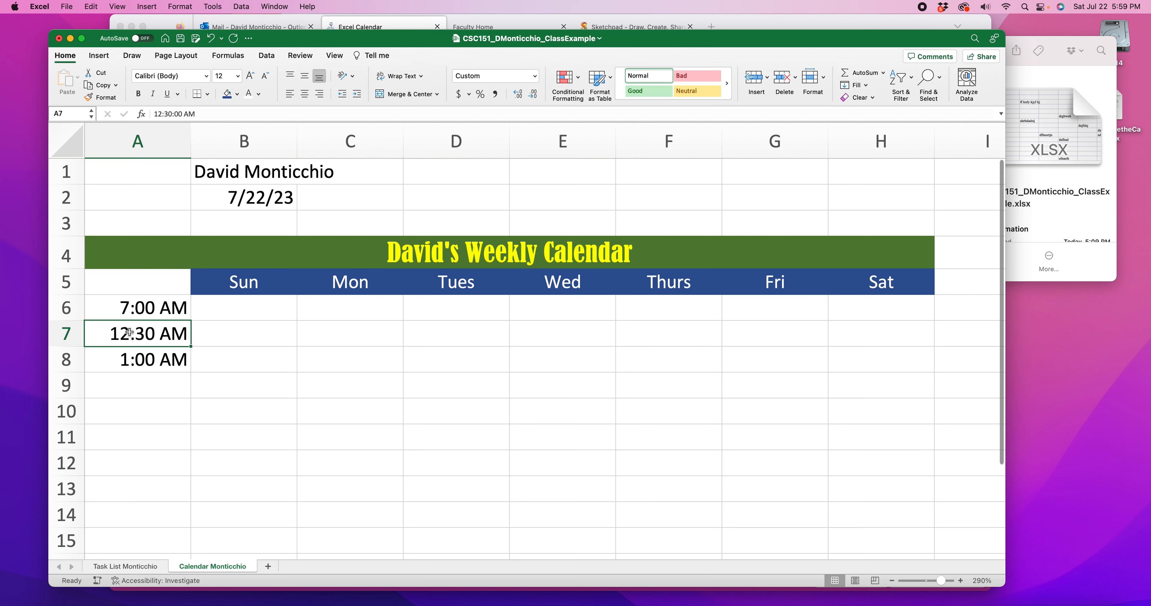
pyautogui.doubleClick(129, 332)
pyautogui.doubleClick(118, 333)
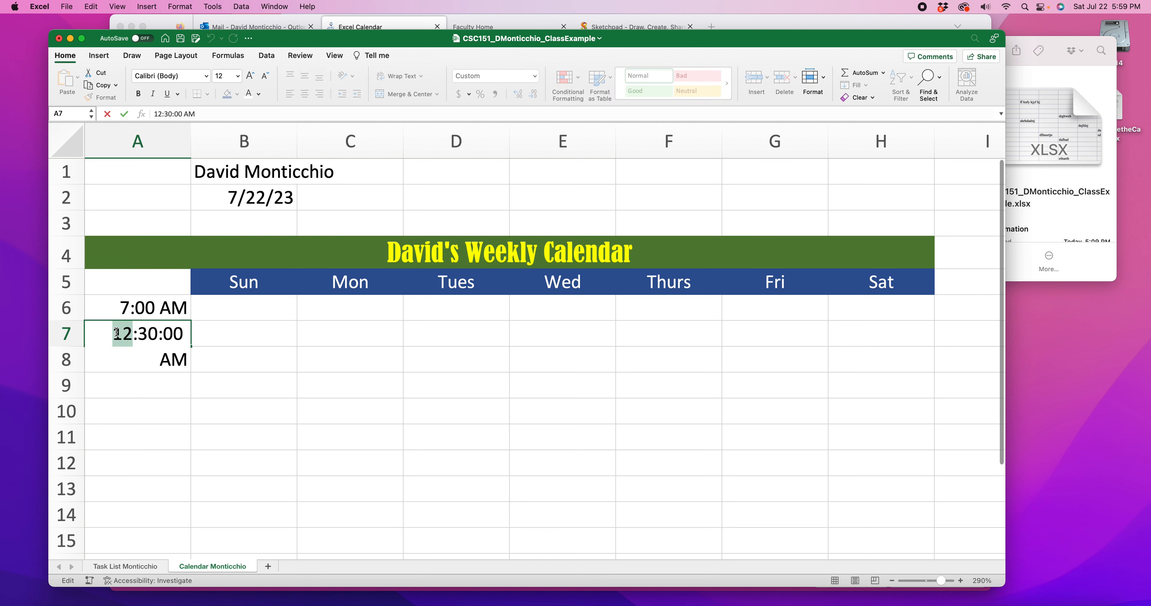
pyautogui.write('7')
# Change cell A8 to 8:00 AM and select the empty cell A9 below it
pyautogui.click(129, 359)
pyautogui.doubleClick(129, 359)
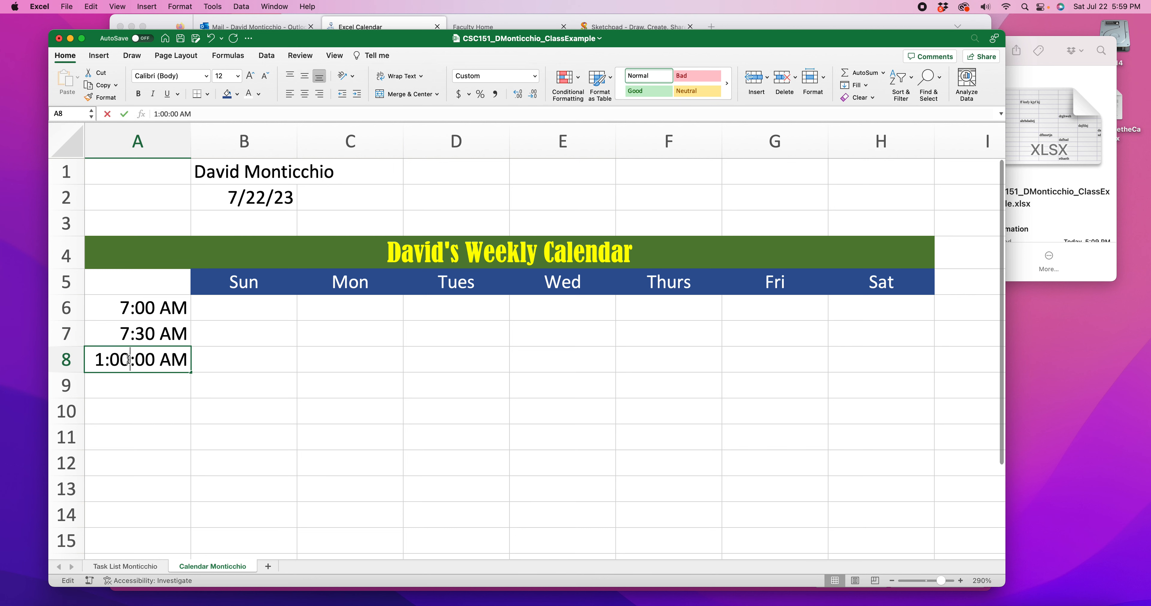
pyautogui.doubleClick(100, 358)
pyautogui.write('8')
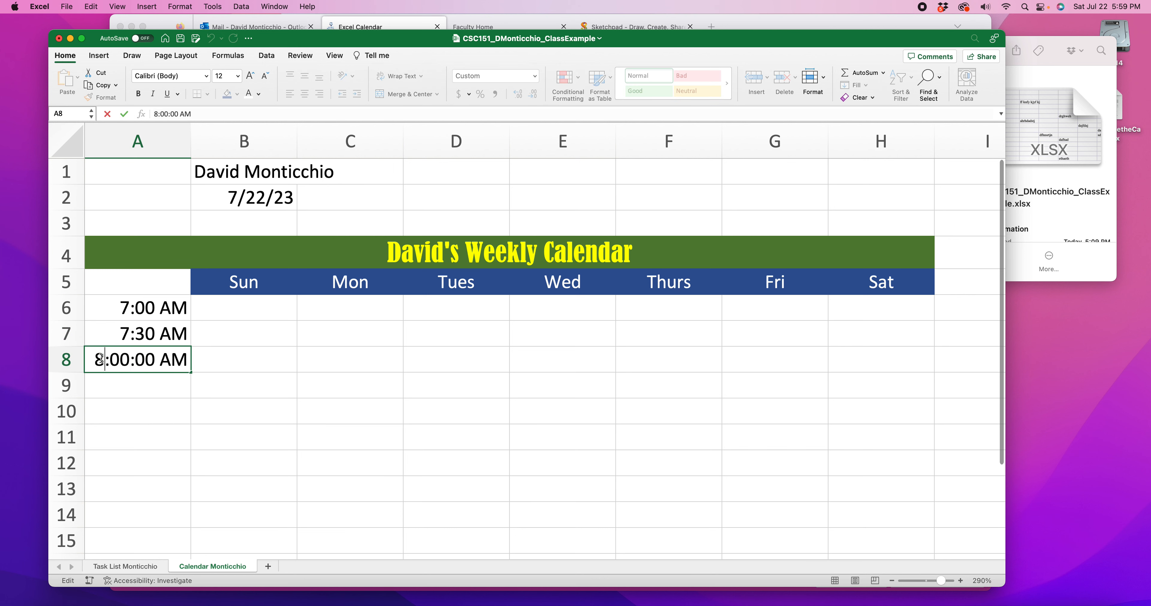
pyautogui.press('Return')
pyautogui.click(239, 416)
pyautogui.click(168, 392)
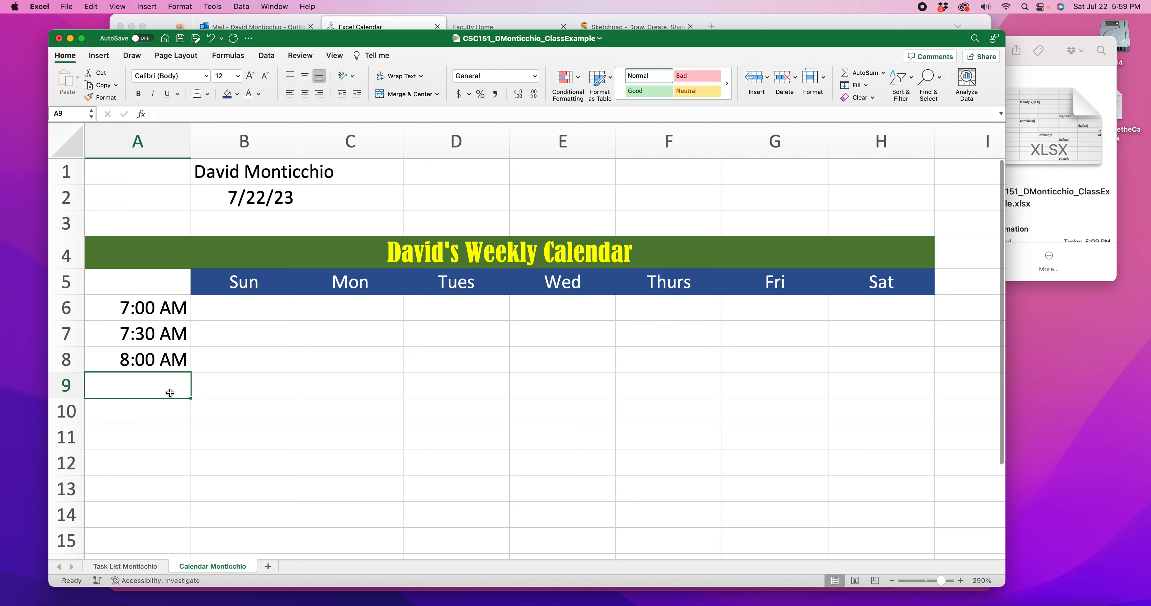
# Select the times in A6:A8 and extend the half-hour series down column A to 11:00 AM in A14
pyautogui.moveTo(159, 320); pyautogui.dragTo(158, 359)
pyautogui.scroll(-2, 158, 367)
pyautogui.scroll(-4, 159, 367)
pyautogui.scroll(2, 159, 368)
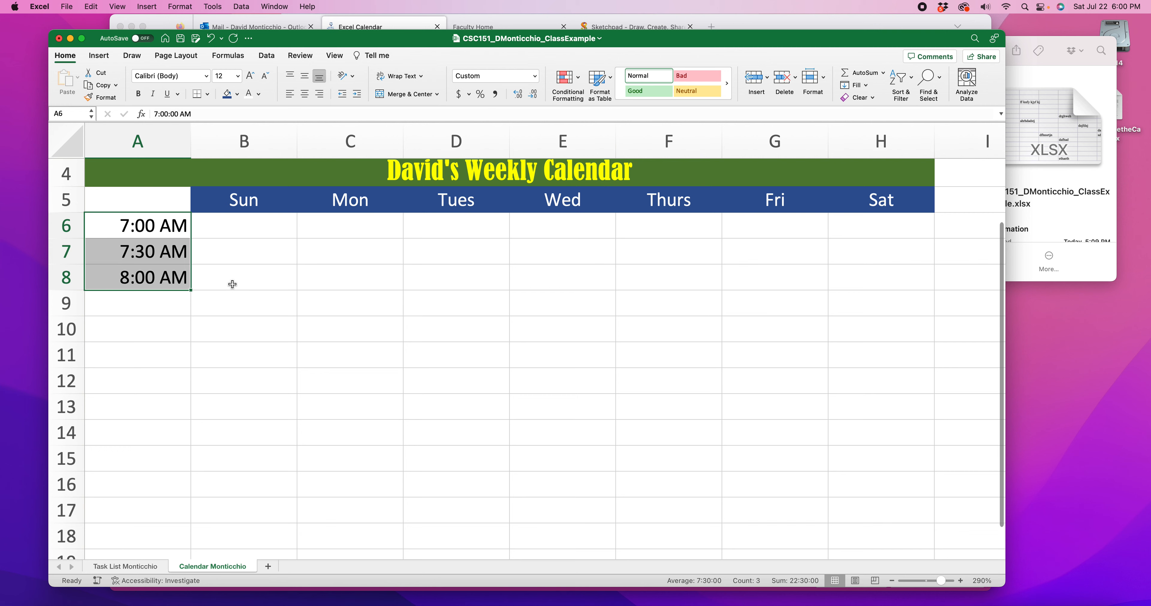
pyautogui.moveTo(189, 291); pyautogui.dragTo(192, 442)
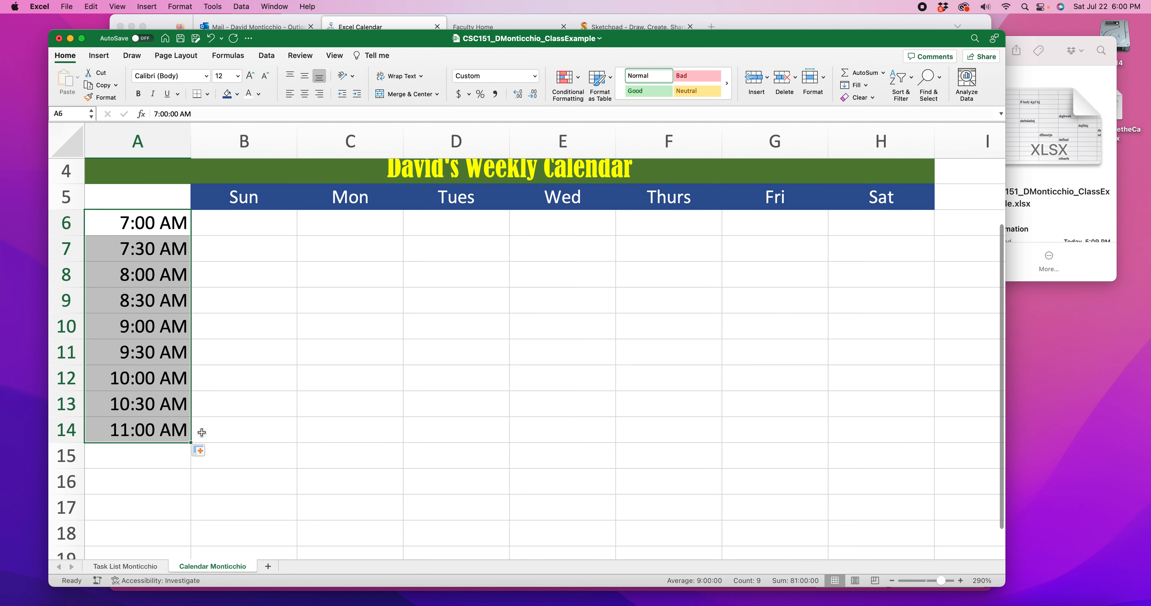
# Enter the test numbers 1, 2 and 3 in D9:D11 and extend the series down to D16
pyautogui.click(431, 305)
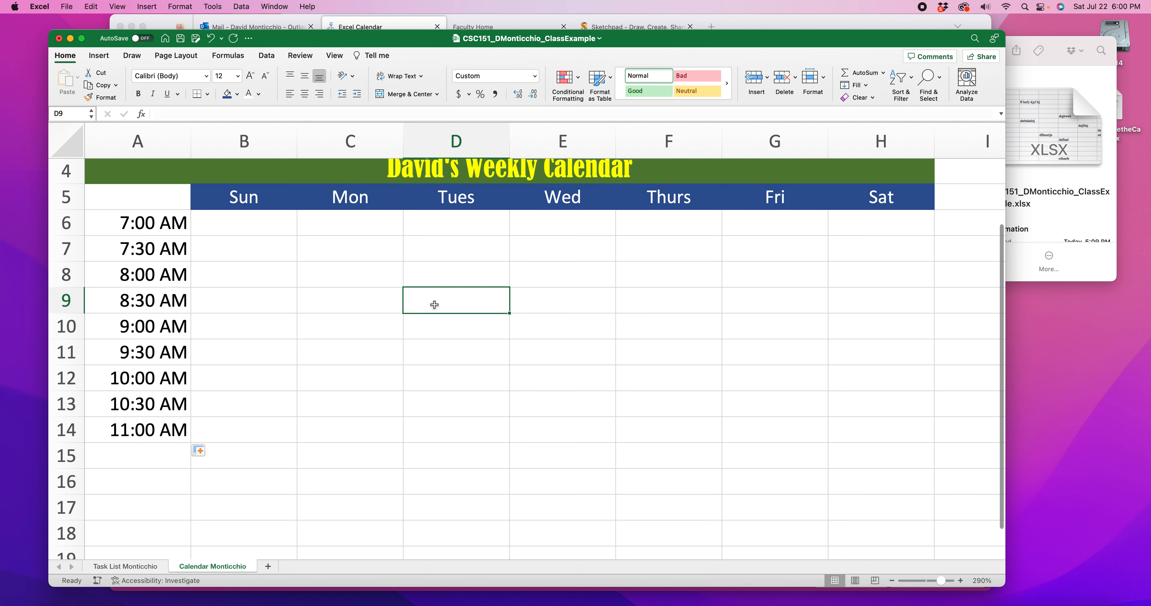
pyautogui.write('1')
pyautogui.press('Return')
pyautogui.write('2')
pyautogui.press('Return')
pyautogui.write('3')
pyautogui.click(537, 308)
pyautogui.moveTo(496, 298); pyautogui.dragTo(501, 353)
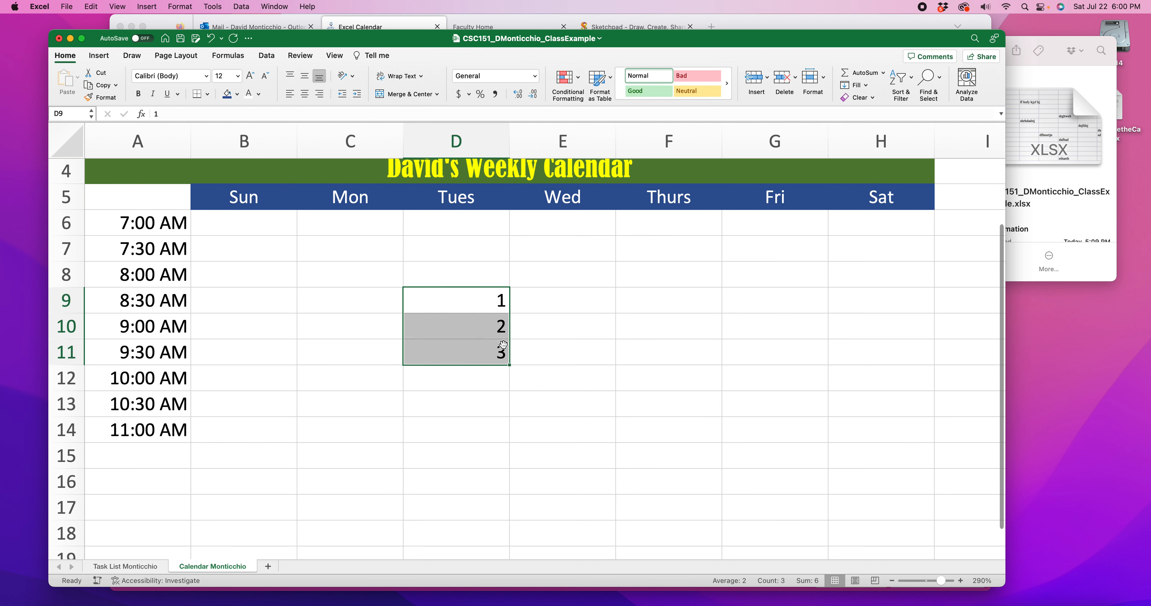
pyautogui.moveTo(513, 366); pyautogui.dragTo(513, 485)
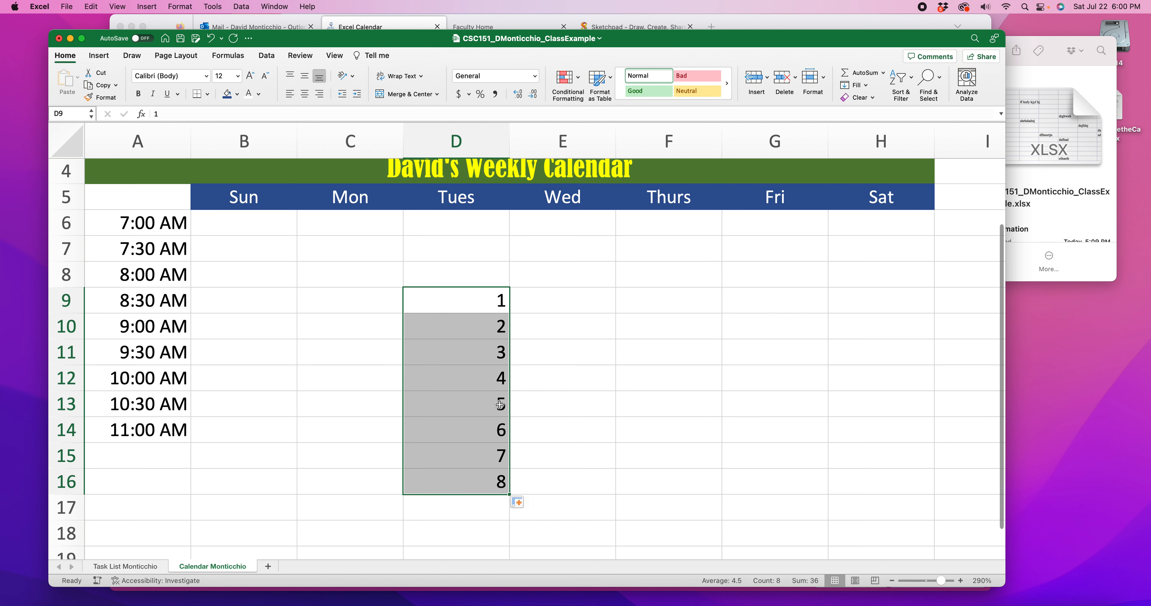
# Replace the test numbers with 2, 4 and 6 in D9:D11 and extend the series down to D15
pyautogui.press('Delete')
pyautogui.click(498, 304)
pyautogui.write('2')
pyautogui.click(501, 321)
pyautogui.write('4')
pyautogui.click(492, 349)
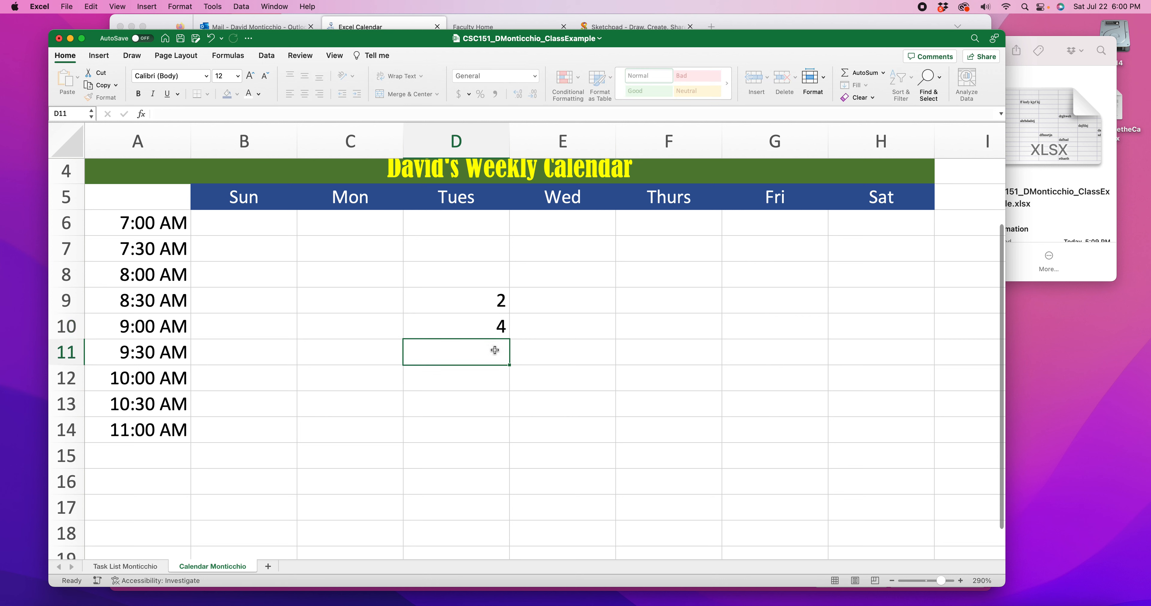
pyautogui.write('6')
pyautogui.click(498, 302)
pyautogui.moveTo(498, 301); pyautogui.dragTo(513, 466)
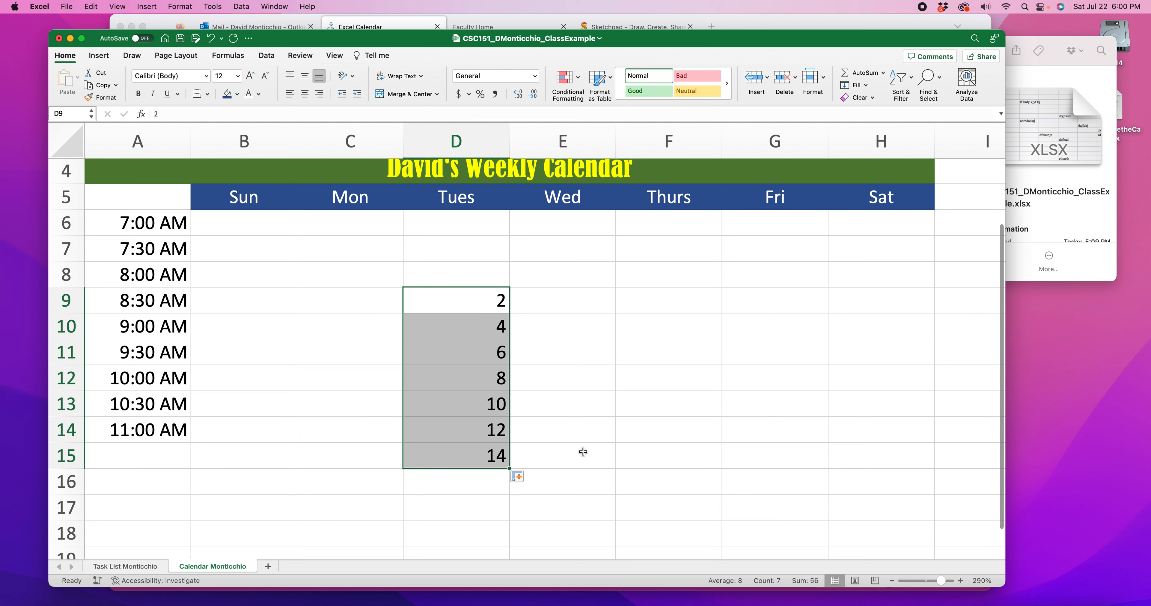
# Undo the last fill, change D11 to 8, and extend the pattern of D9:D11 down to D15
pyautogui.press('cmd+z')
pyautogui.click(549, 342)
pyautogui.click(501, 355)
pyautogui.write('8')
pyautogui.click(552, 333)
pyautogui.moveTo(447, 303); pyautogui.dragTo(507, 463)
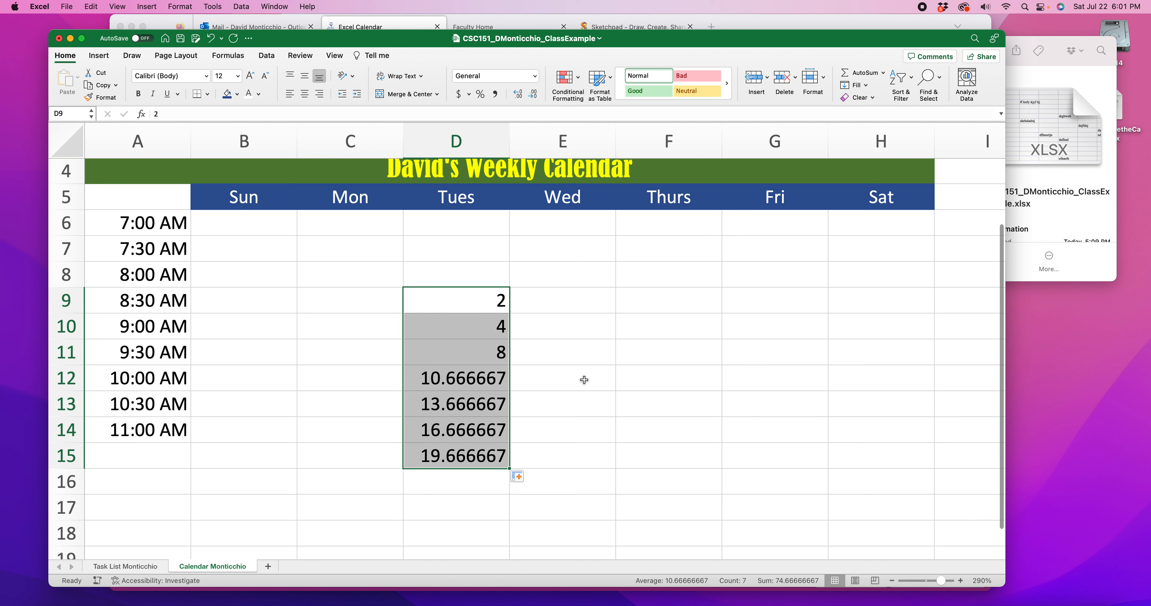
# Undo the last fill, enter 16 in D12, and extend the pattern of D9:D12 down to D15
pyautogui.press('super+z')
pyautogui.click(486, 374)
pyautogui.write('16')
pyautogui.click(594, 380)
pyautogui.moveTo(491, 303); pyautogui.dragTo(503, 478)
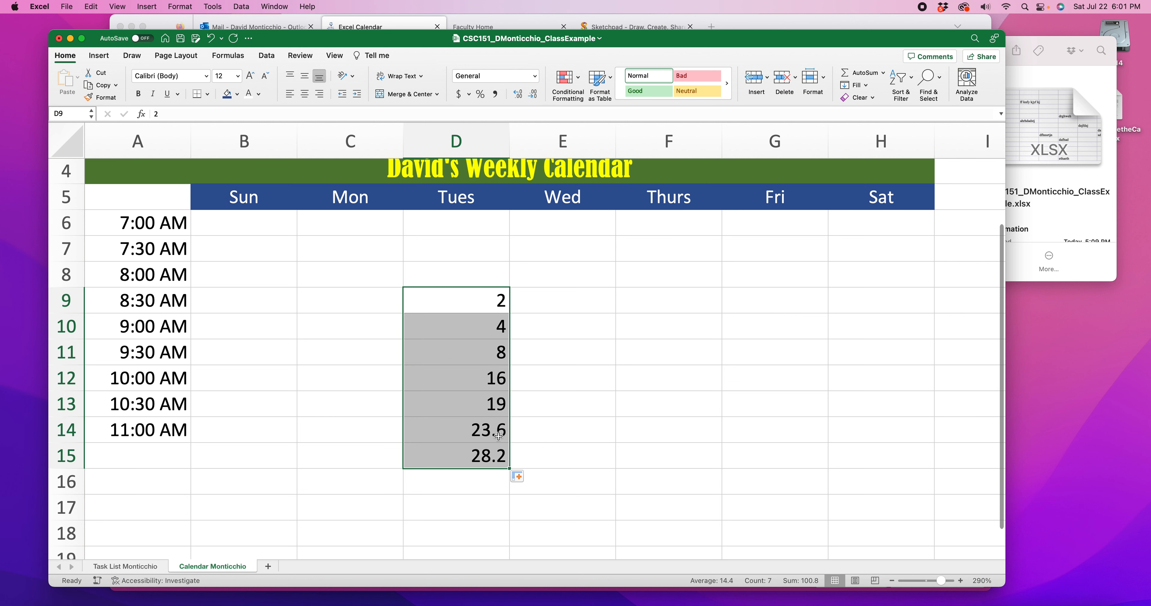
# Clear all the test numbers from cells D9:D15
pyautogui.click(483, 403)
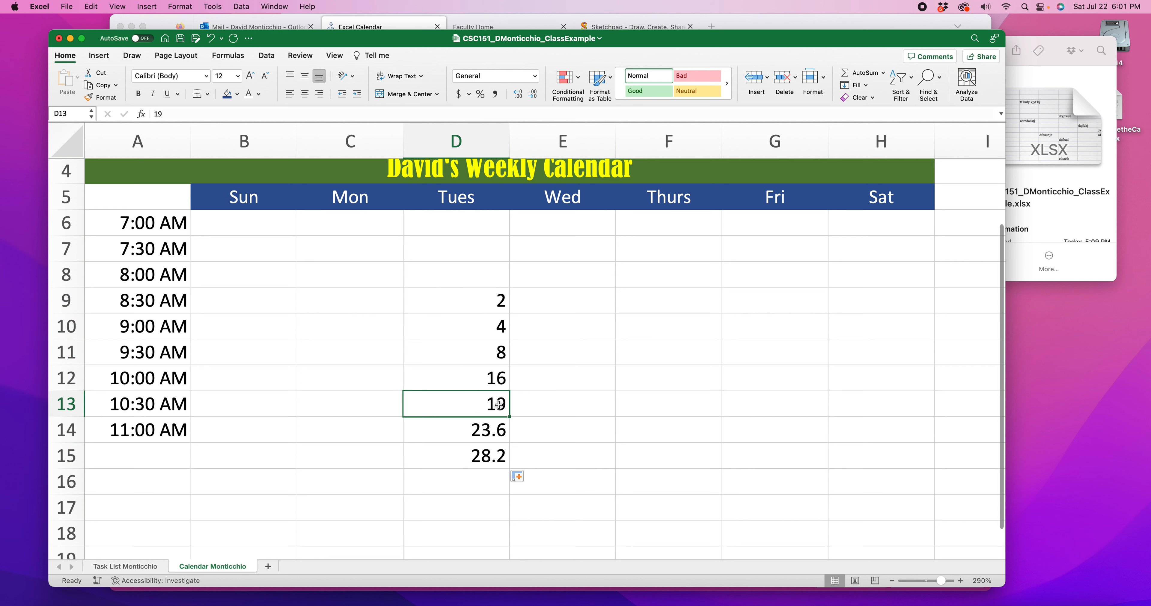
pyautogui.moveTo(474, 444); pyautogui.dragTo(495, 310)
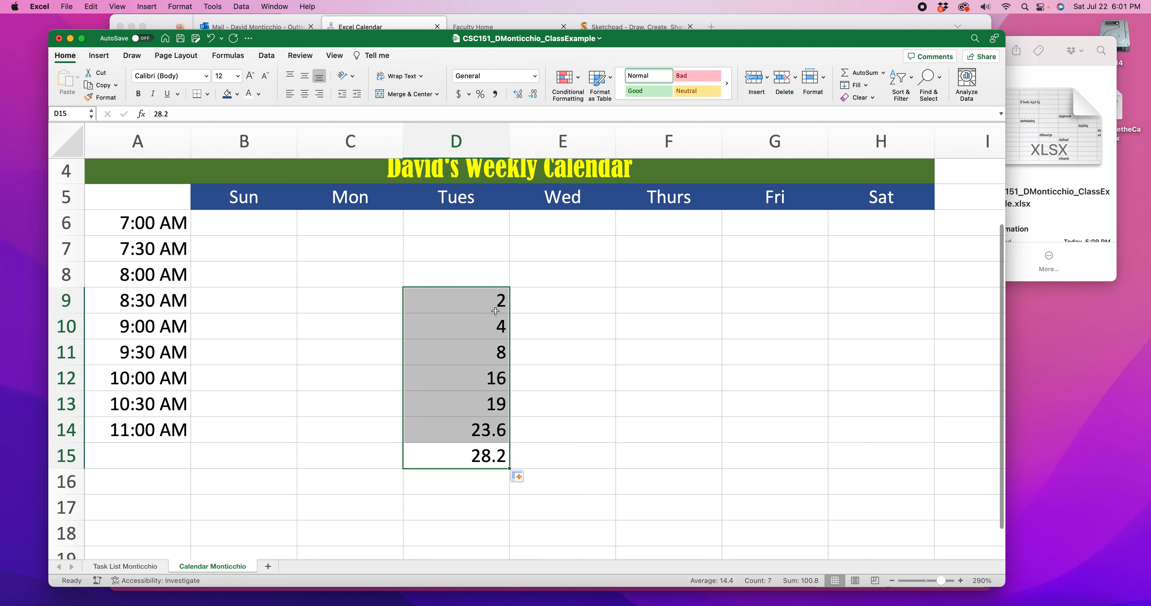
pyautogui.press('Delete')
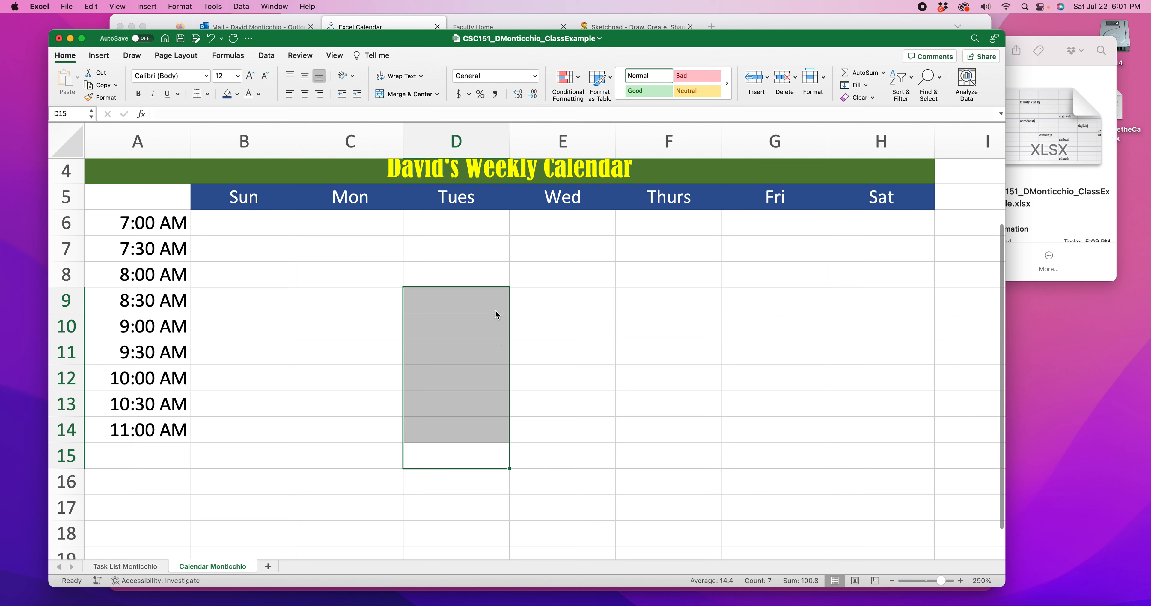
pyautogui.click(561, 318)
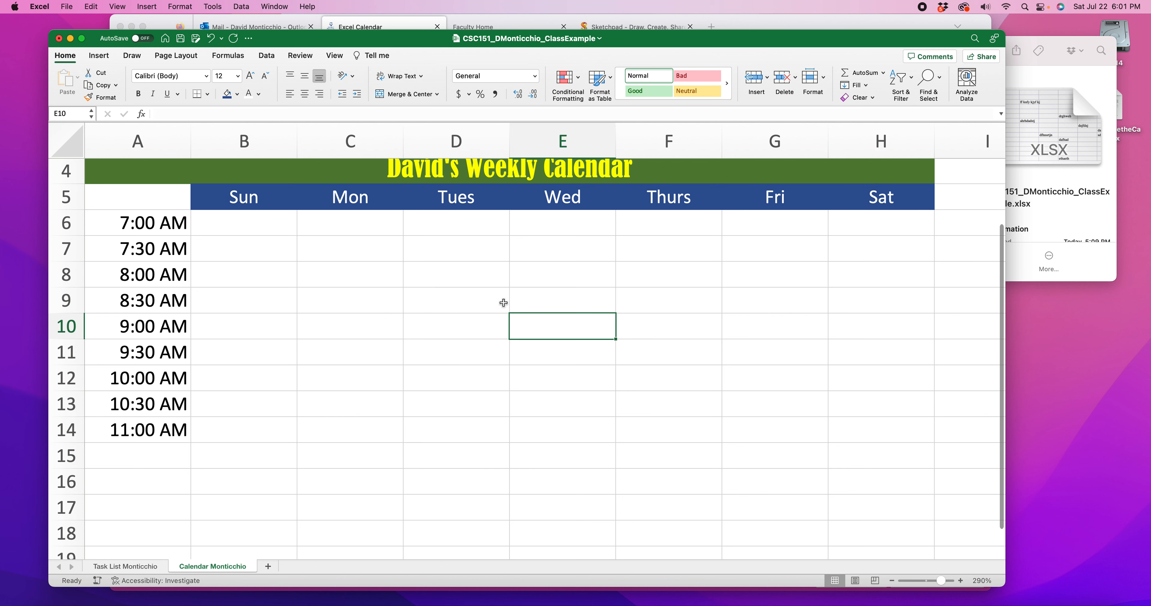
# Check the starting times, select A6:A8 and extend the half-hour series down column A to 8:00 PM in A32
pyautogui.click(169, 228)
pyautogui.click(161, 250)
pyautogui.click(168, 281)
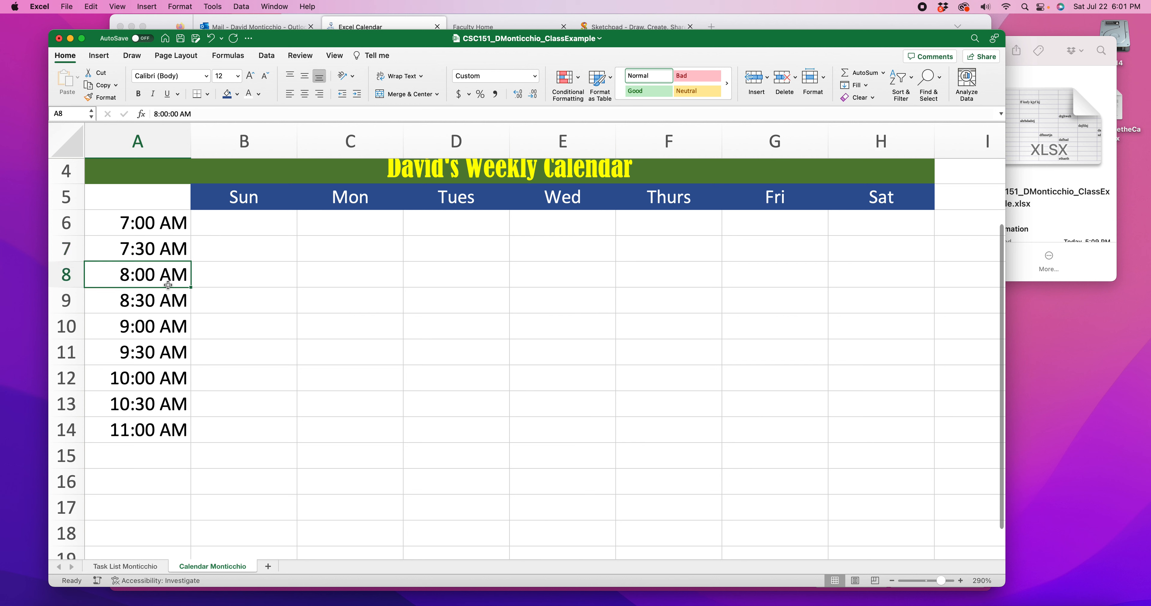
pyautogui.click(155, 230)
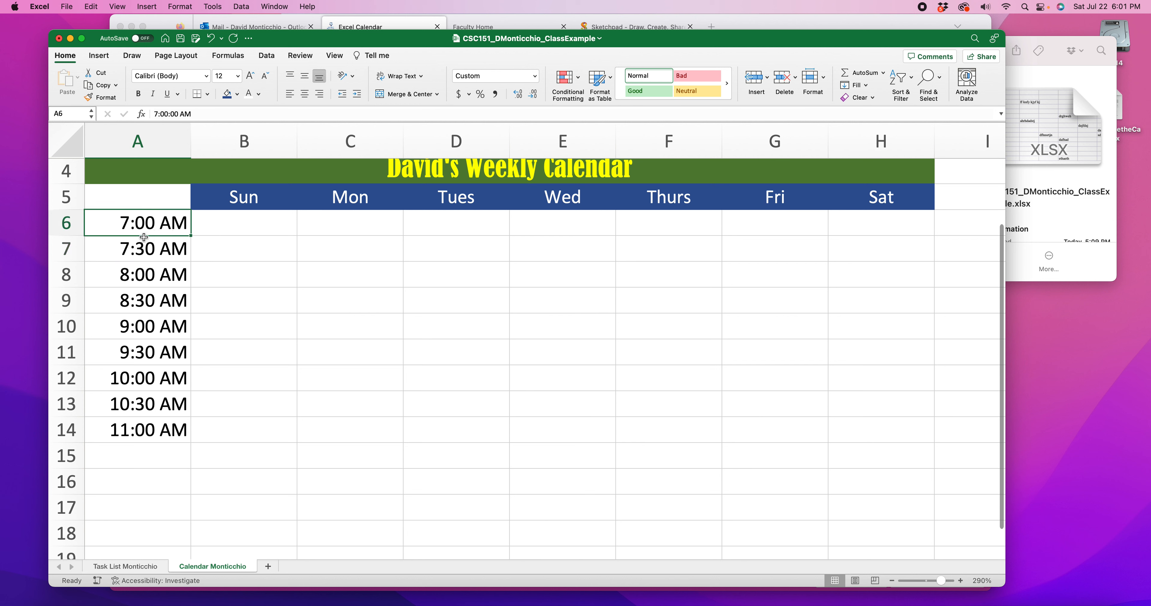
pyautogui.moveTo(140, 224); pyautogui.dragTo(152, 274)
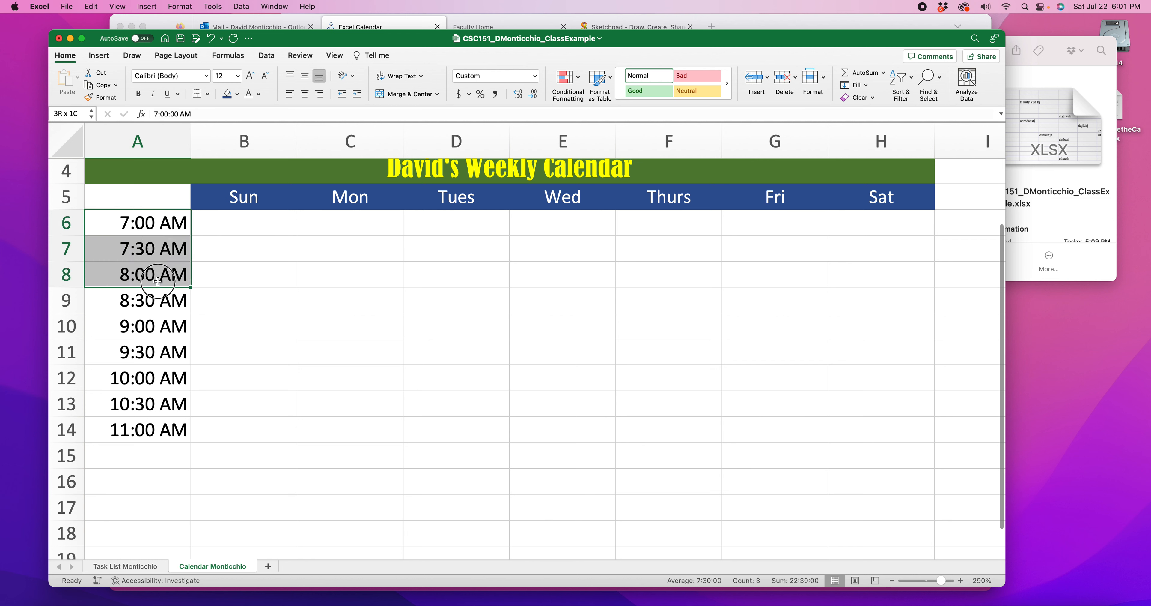
pyautogui.moveTo(190, 286); pyautogui.dragTo(181, 540)
# Extend the half-hourly times from A32 through A40 and clear the 12:00 AM entry from A40
pyautogui.moveTo(615, 42)
pyautogui.mouseDown()
pyautogui.moveTo(601, 598)
pyautogui.moveTo(604, 27)
pyautogui.moveTo(619, 43)
pyautogui.mouseUp()
pyautogui.scroll(-5, 197, 310)
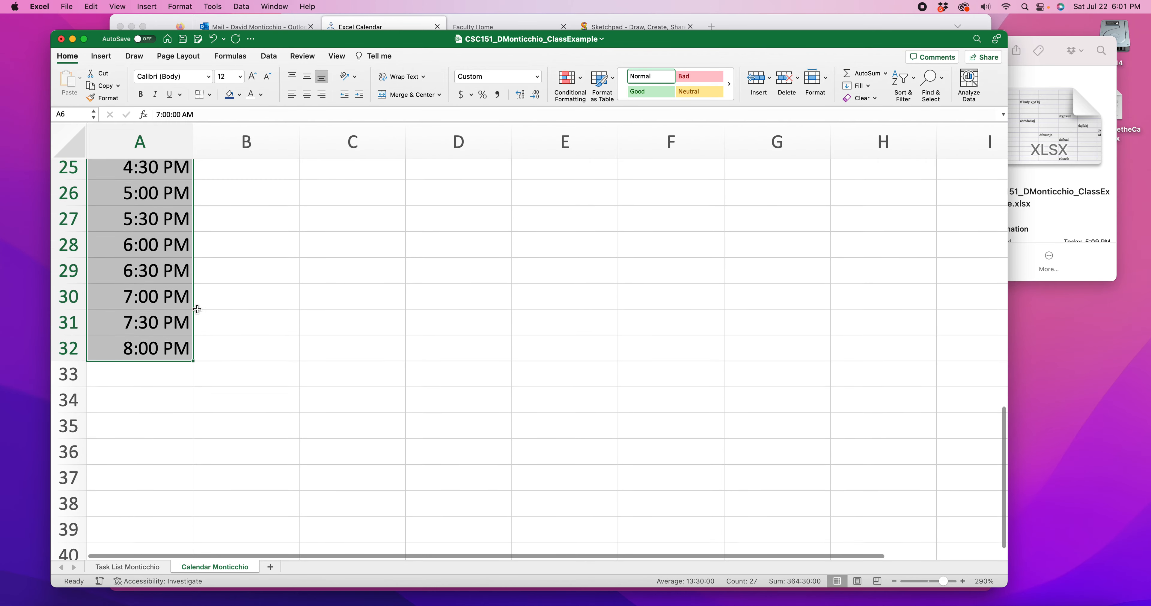
pyautogui.scroll(-2, 197, 309)
pyautogui.moveTo(196, 312); pyautogui.dragTo(192, 517)
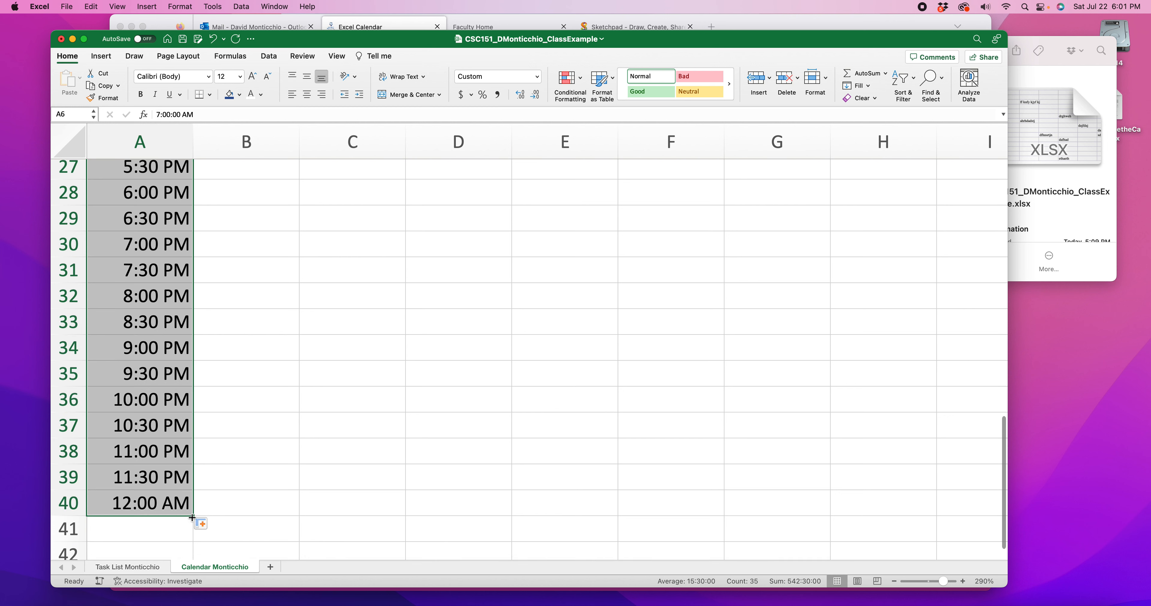
pyautogui.click(236, 491)
pyautogui.click(163, 504)
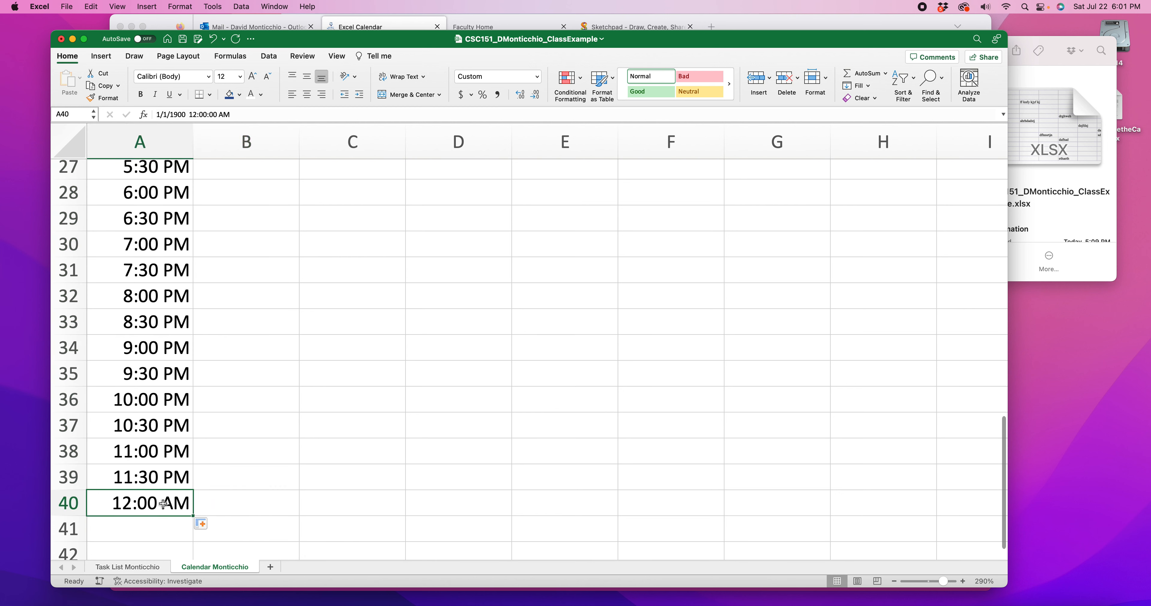
pyautogui.press('Delete')
pyautogui.click(277, 456)
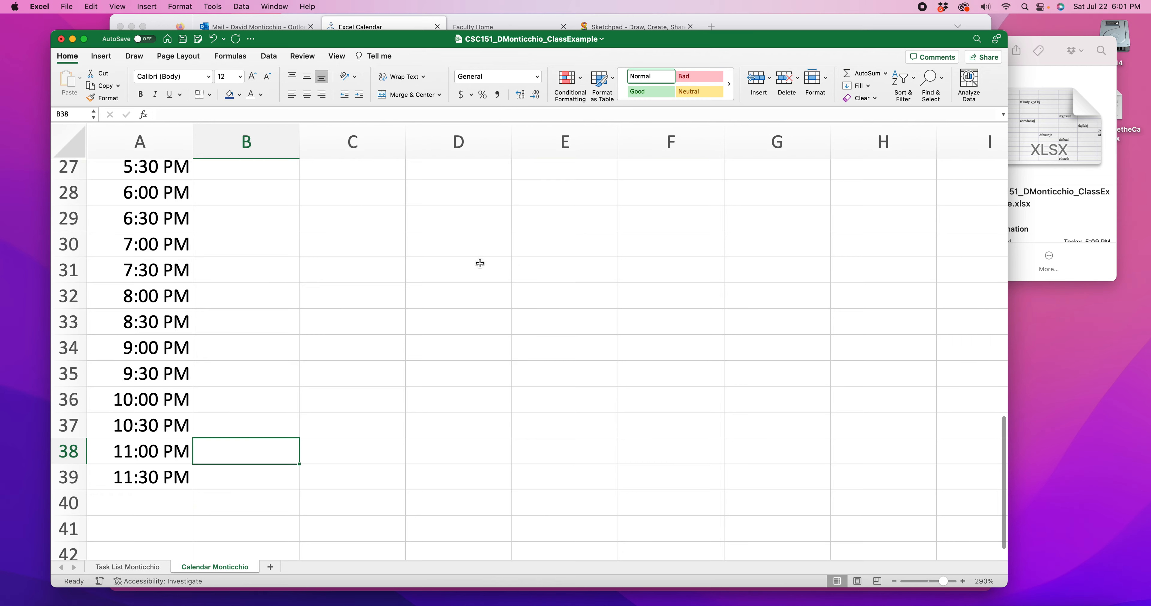
# Review the completed time column from 7:00 AM through 11:30 PM at 260% zoom
pyautogui.click(894, 581)
pyautogui.click(895, 581)
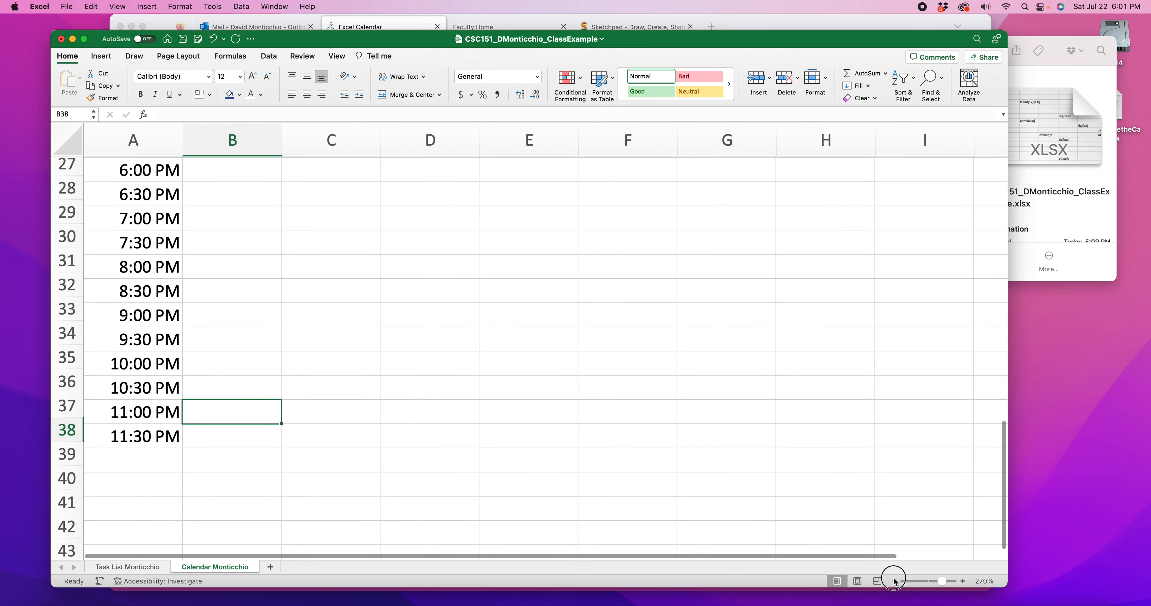
pyautogui.click(895, 581)
pyautogui.scroll(12, 444, 413)
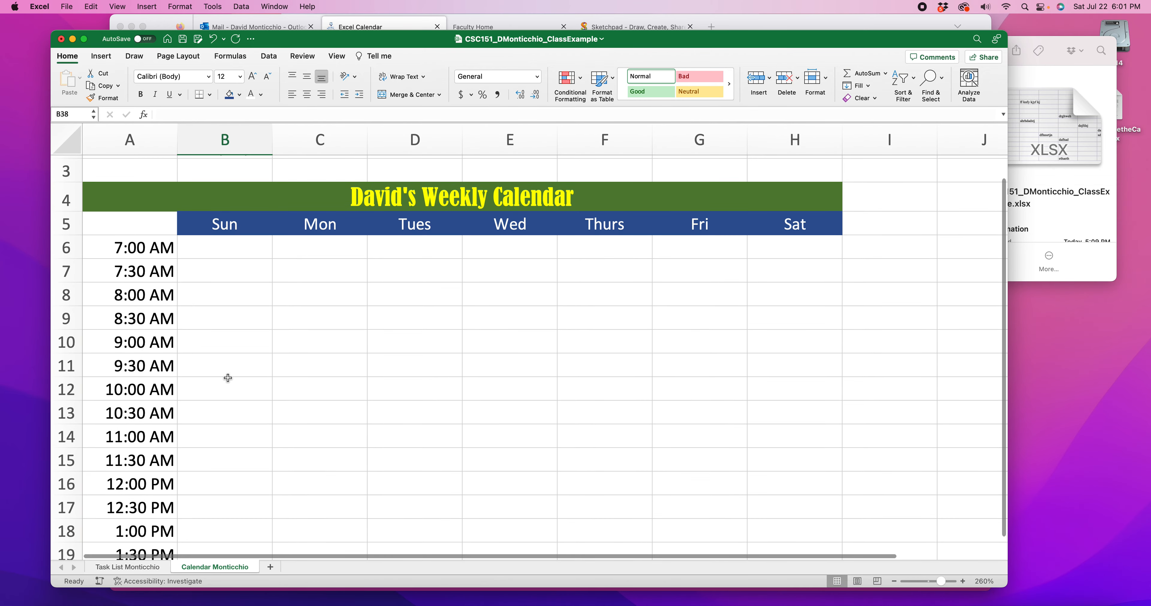
pyautogui.click(141, 249)
pyautogui.scroll(-7, 150, 260)
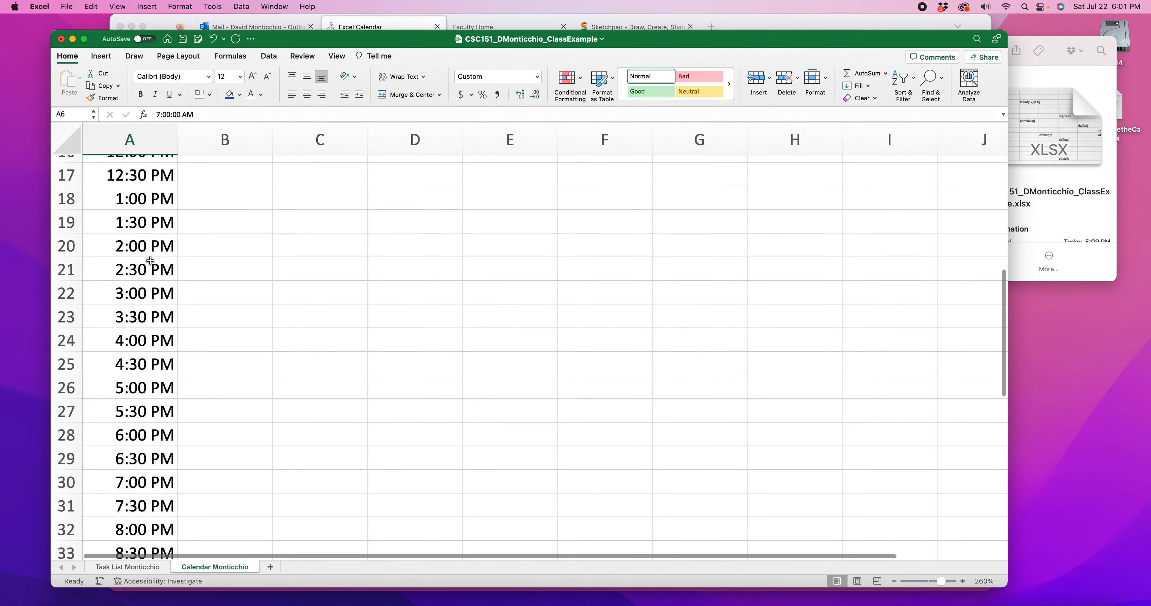
pyautogui.scroll(-7, 153, 260)
pyautogui.click(128, 366)
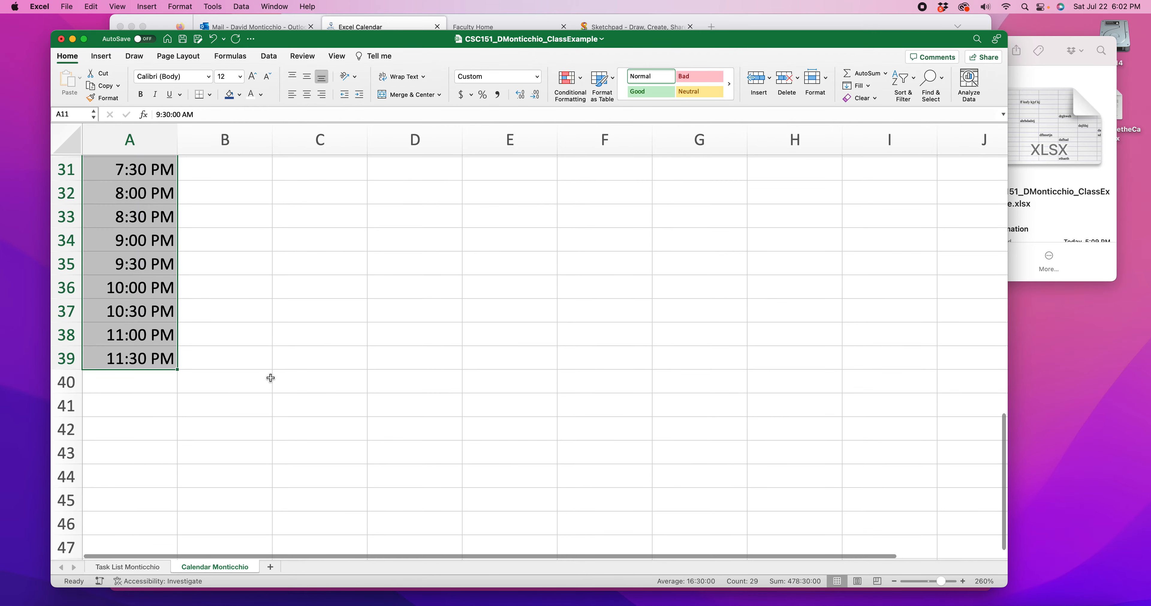
pyautogui.scroll(13, 270, 377)
pyautogui.click(270, 321)
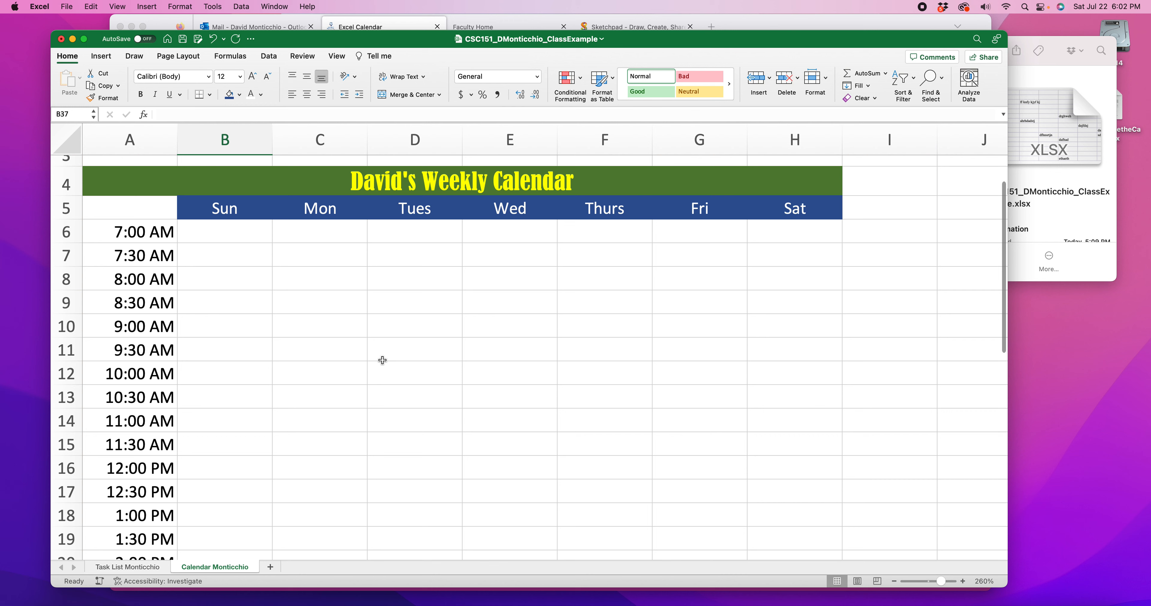
# Merge and center cells D14:D15, the Tuesday 11:00 AM and 11:30 AM slots
pyautogui.scroll(-1, 411, 360)
pyautogui.click(402, 402)
pyautogui.moveTo(402, 402); pyautogui.dragTo(396, 424)
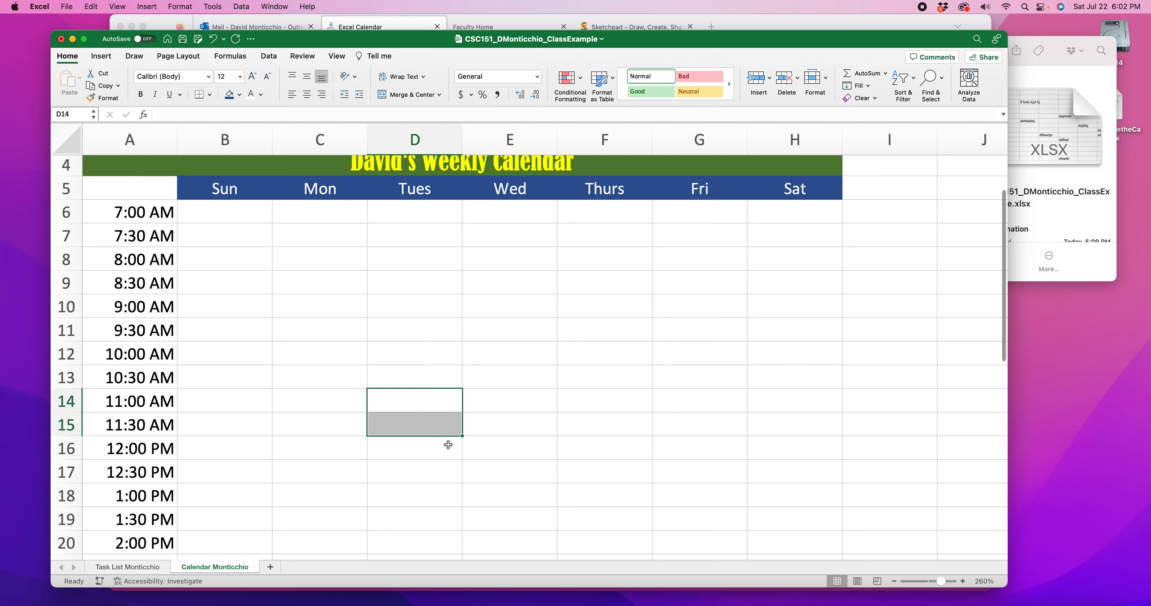
pyautogui.scroll(1, 420, 324)
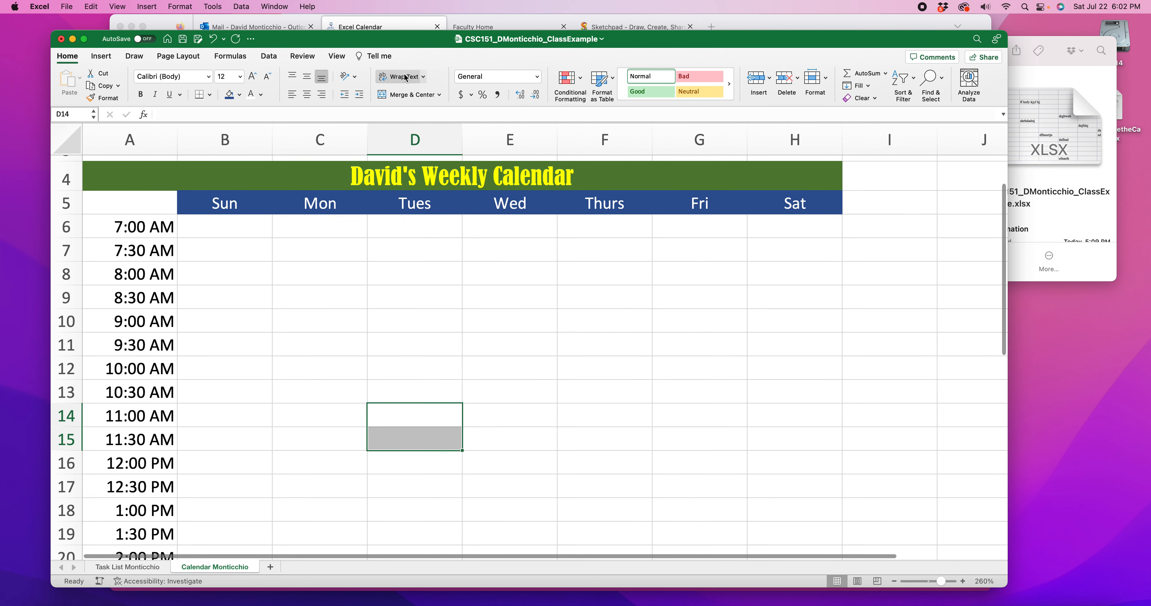
pyautogui.click(408, 95)
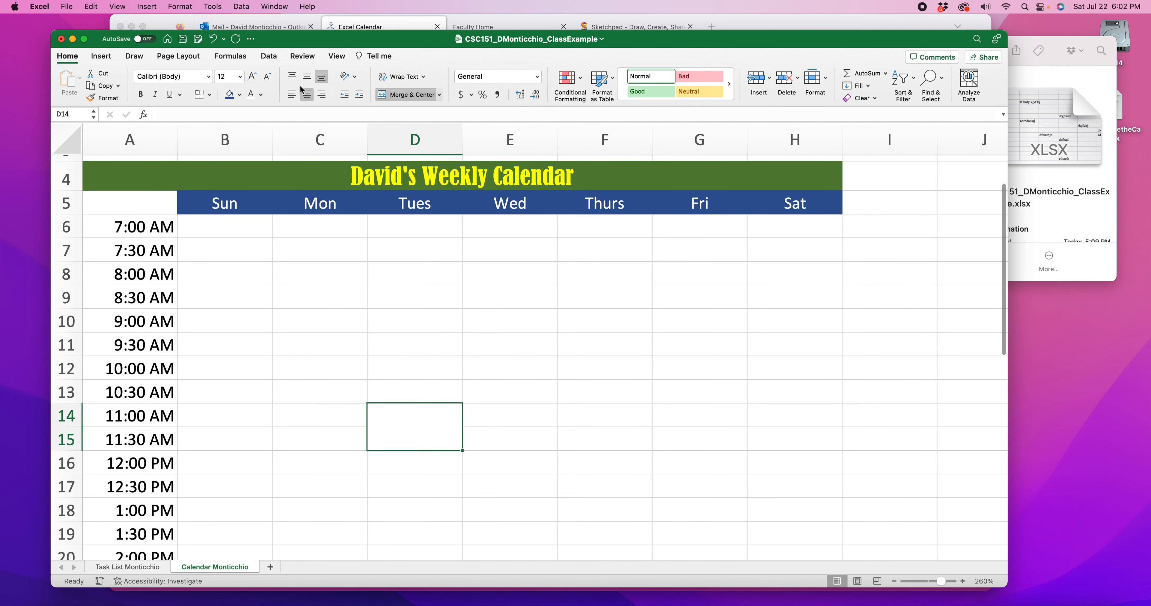
# Enter CSC151 in the merged Tuesday cell D14 and align its text to the top
pyautogui.doubleClick(412, 414)
pyautogui.write('CSC151')
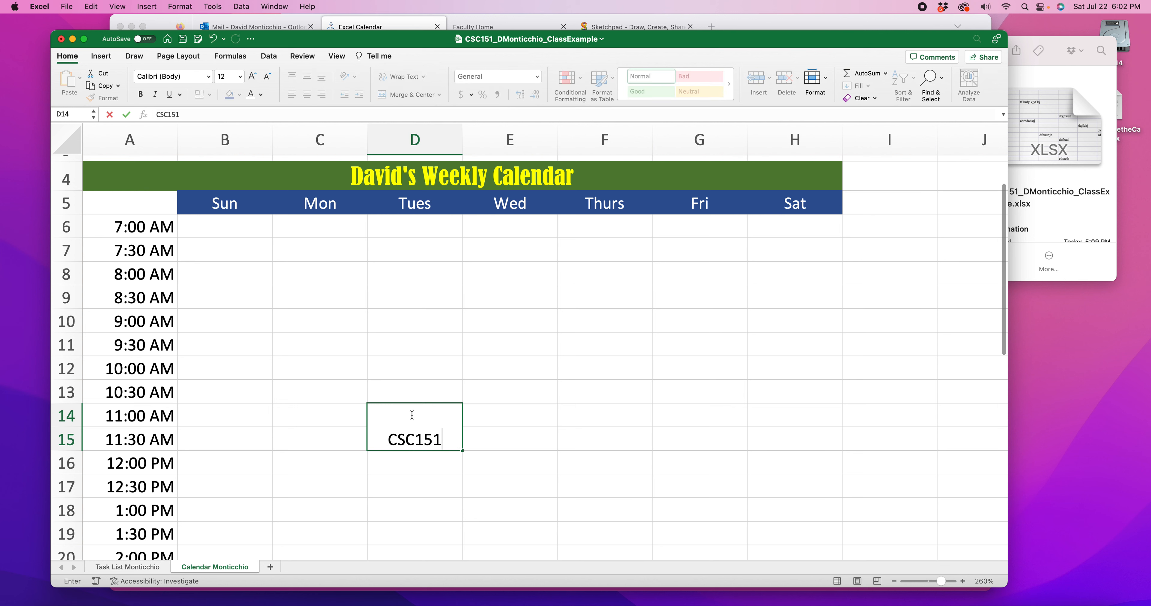
pyautogui.click(465, 461)
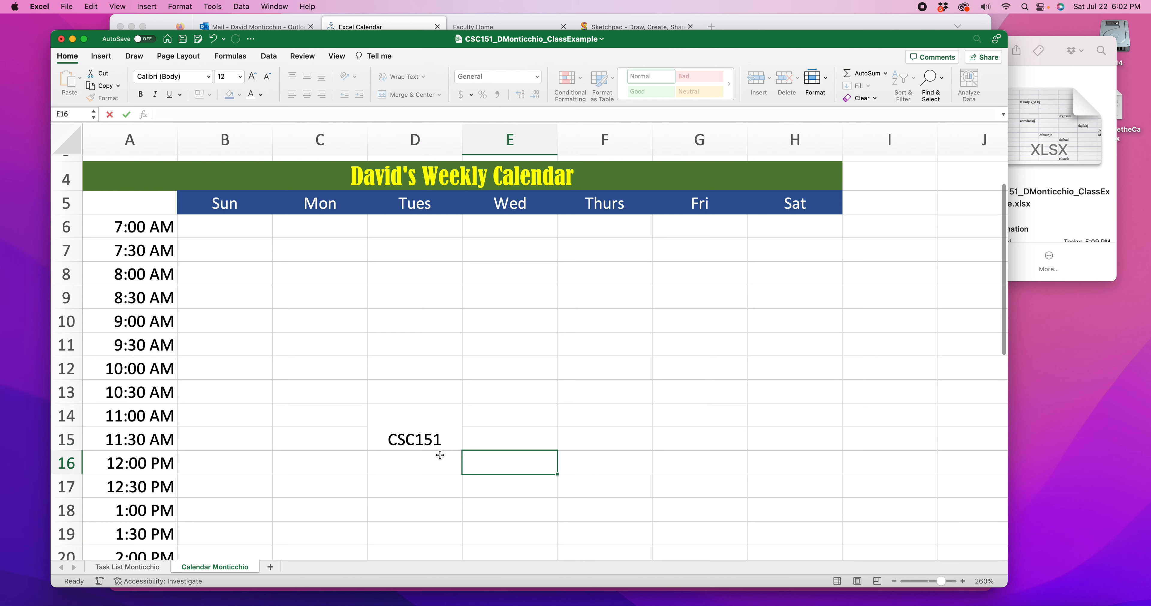
pyautogui.click(451, 445)
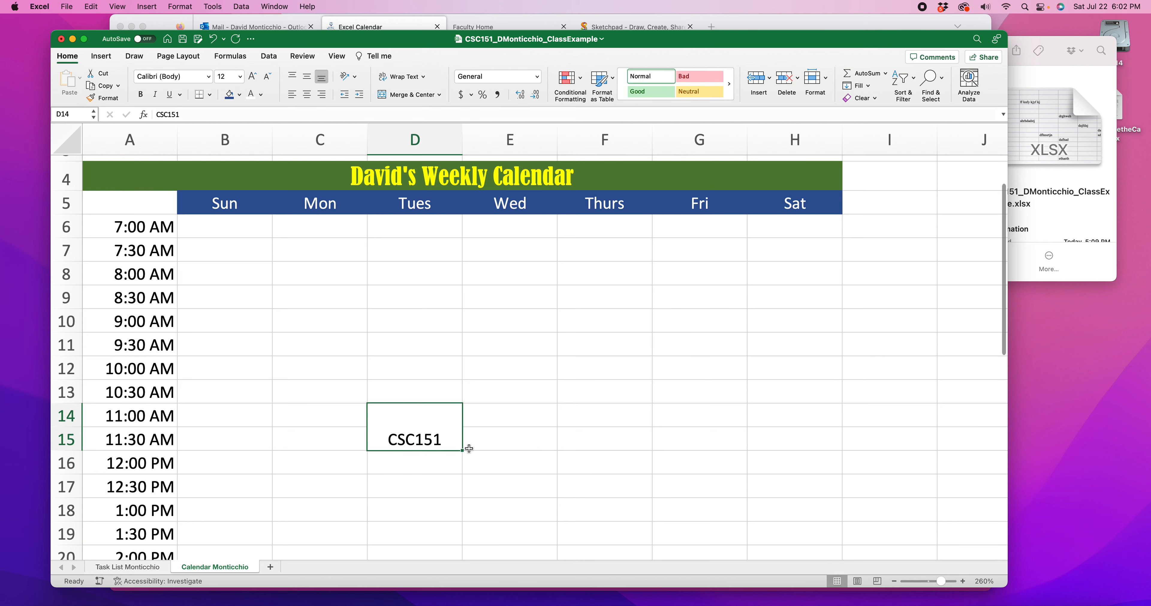
pyautogui.click(295, 78)
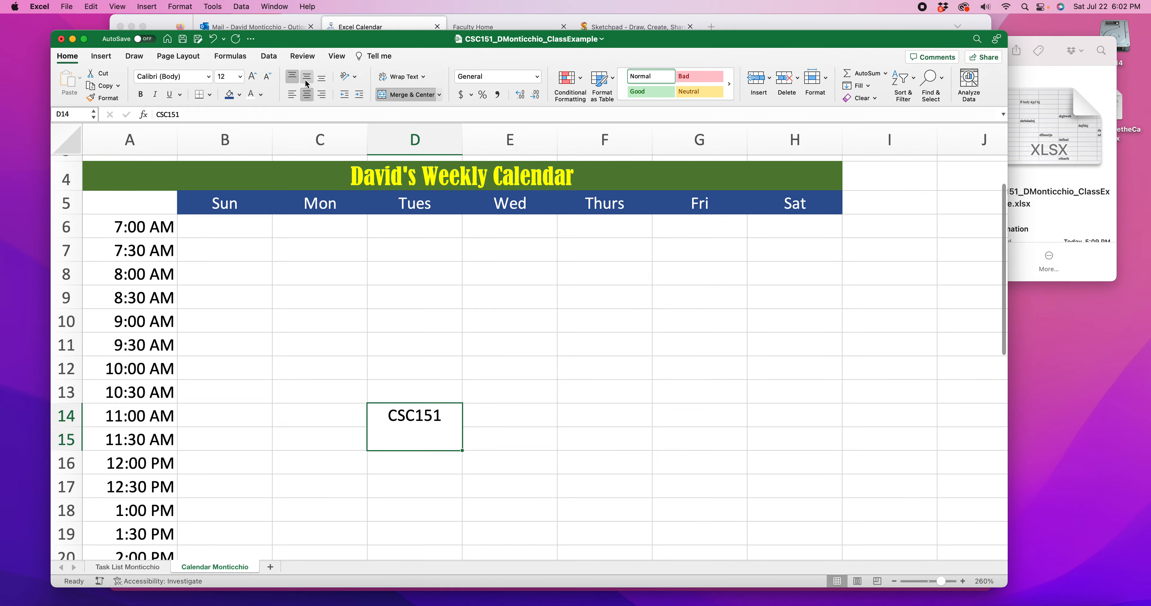
# Change the text in the merged Tuesday cell D14 to Teach CSC151
pyautogui.moveTo(707, 44); pyautogui.dragTo(715, 71)
pyautogui.doubleClick(399, 431)
pyautogui.write('Teach')
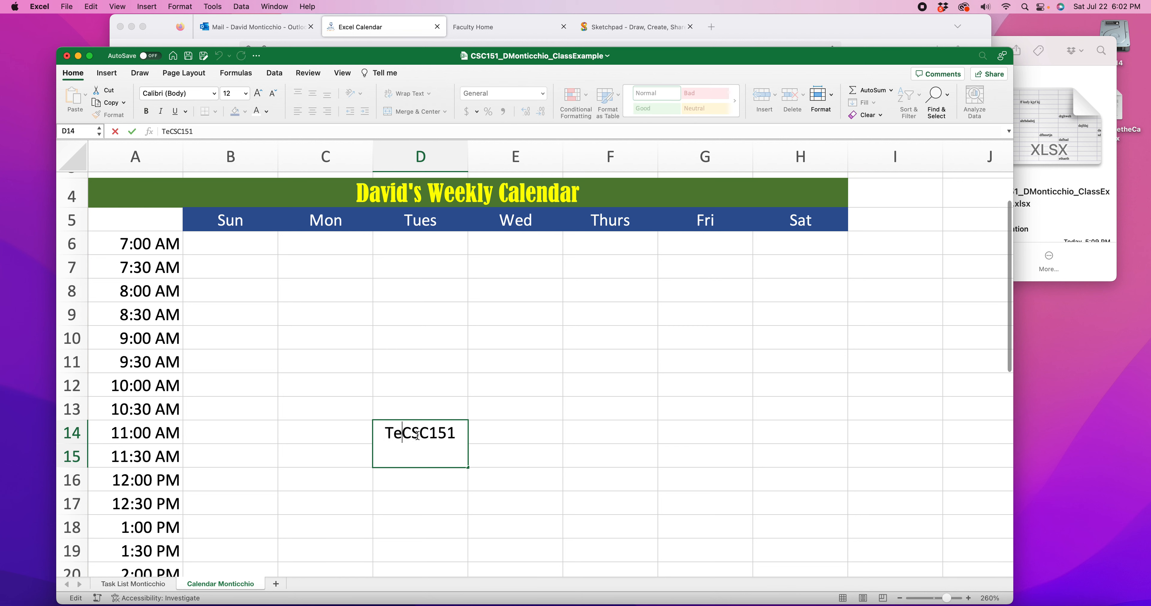
pyautogui.click(450, 504)
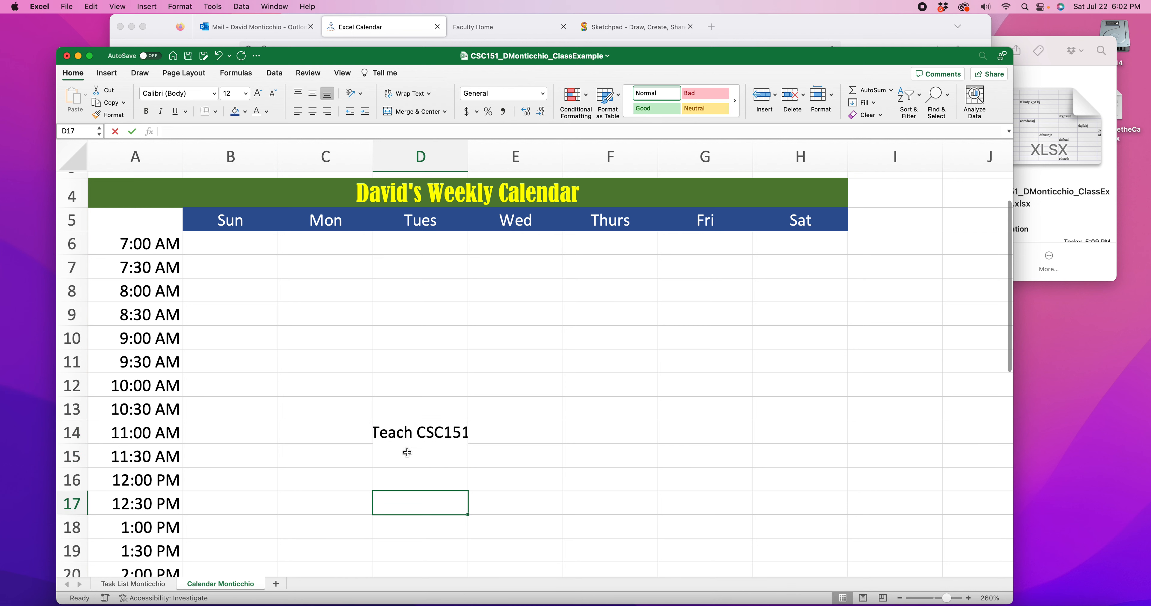
pyautogui.click(411, 435)
pyautogui.click(366, 441)
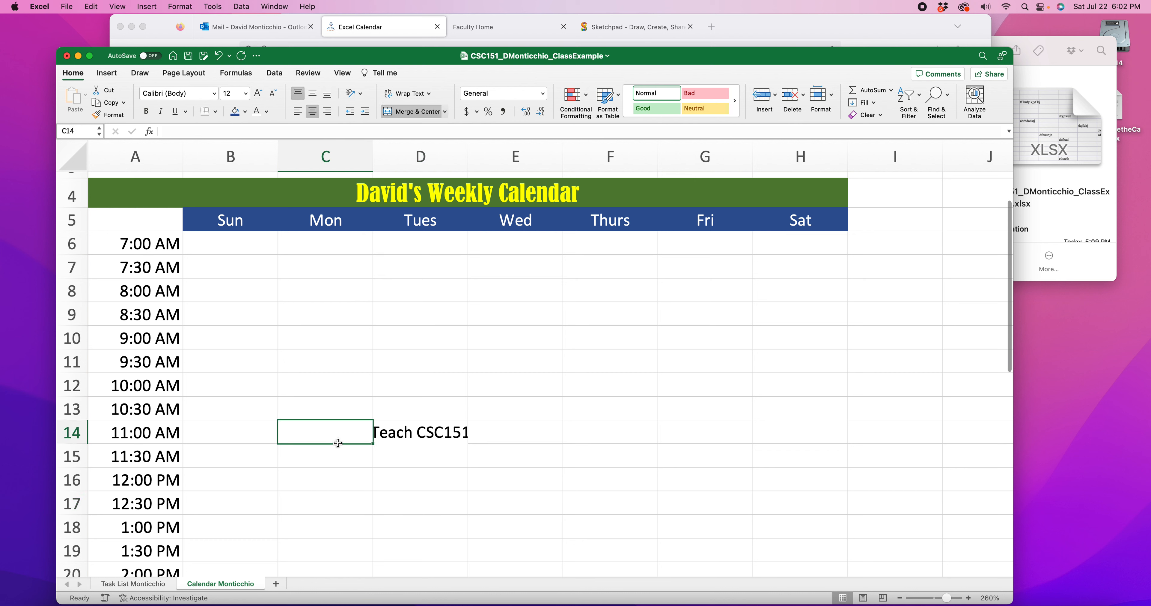
# Wrap the text in the merged Tuesday cell D14
pyautogui.click(366, 436)
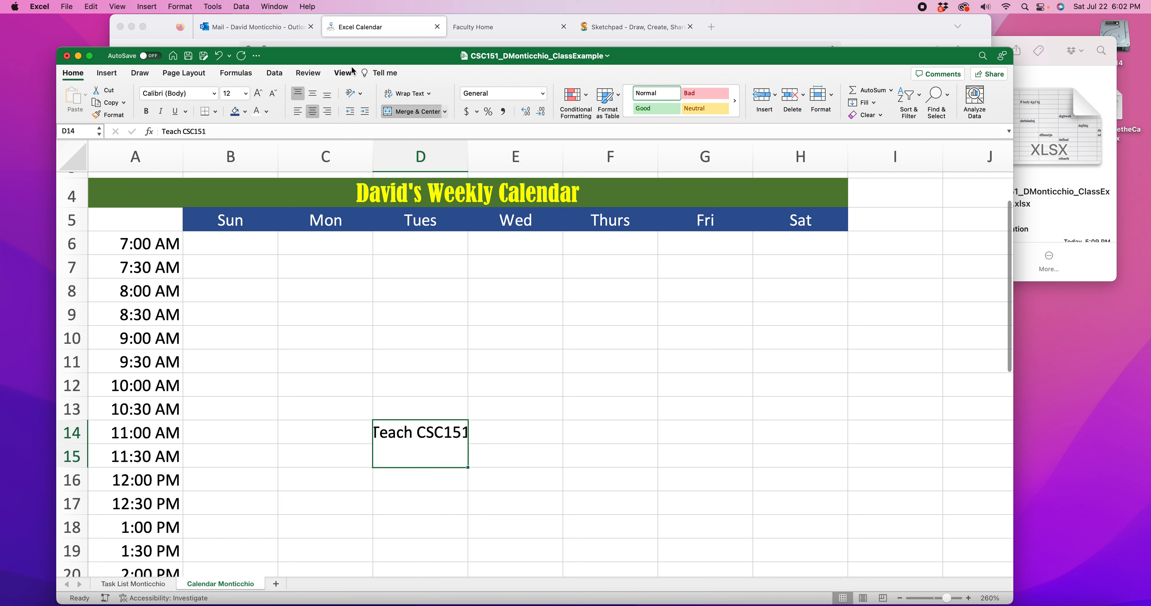
pyautogui.click(407, 93)
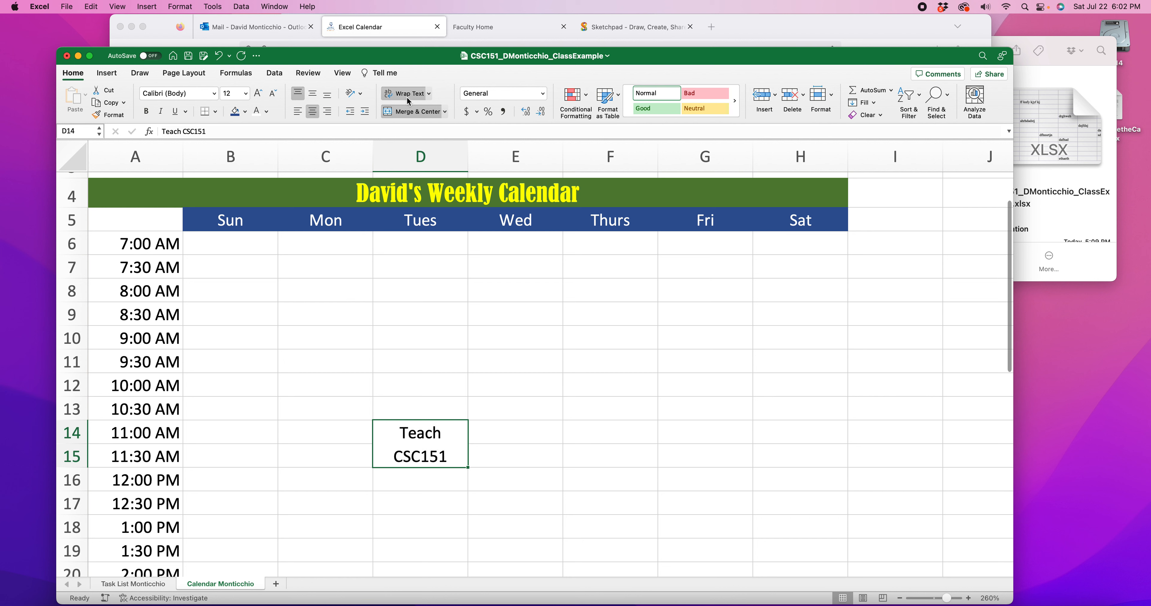
pyautogui.click(564, 433)
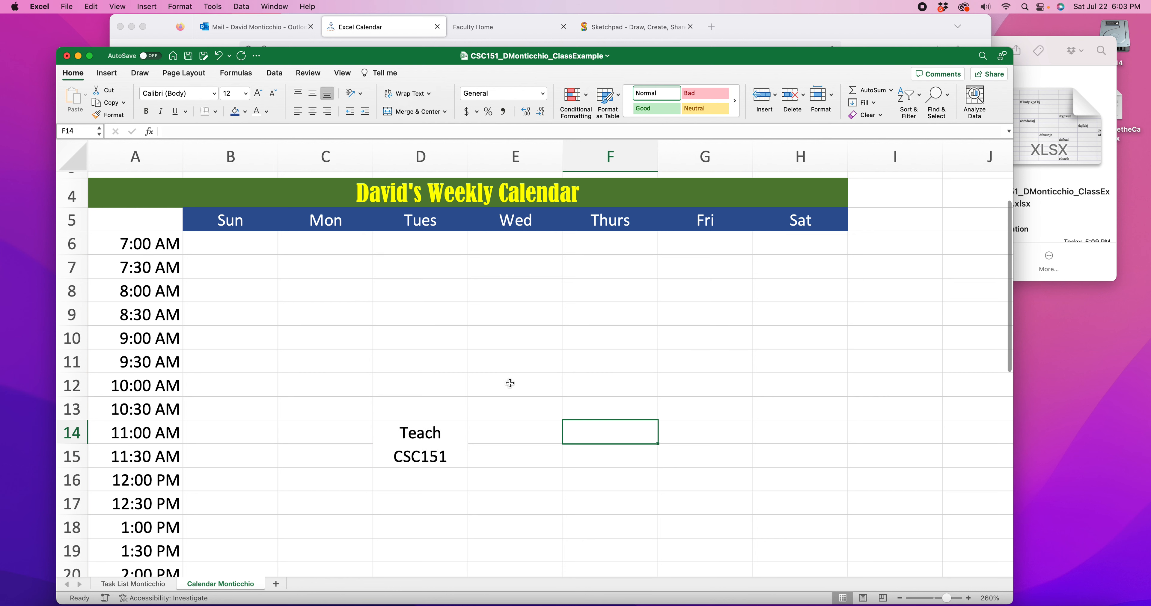
# Change the text in the merged Tuesday cell D14 to Teach CSC 151, with a space before the course number
pyautogui.click(382, 432)
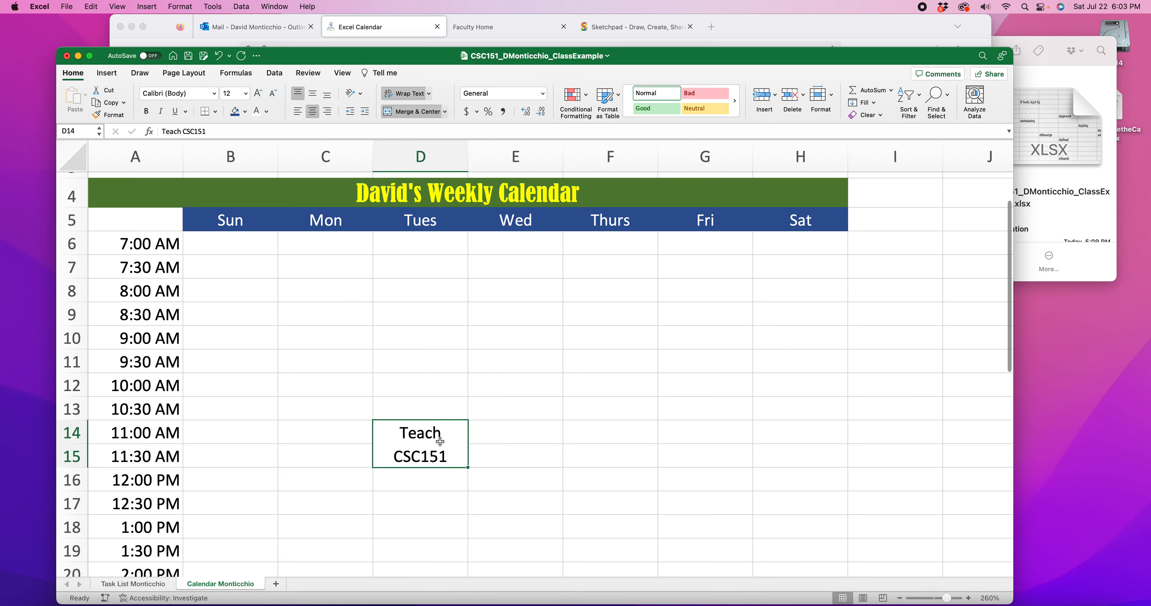
pyautogui.moveTo(450, 460)
pyautogui.mouseDown()
pyautogui.moveTo(390, 424)
pyautogui.moveTo(448, 458)
pyautogui.mouseUp()
pyautogui.doubleClick(414, 437)
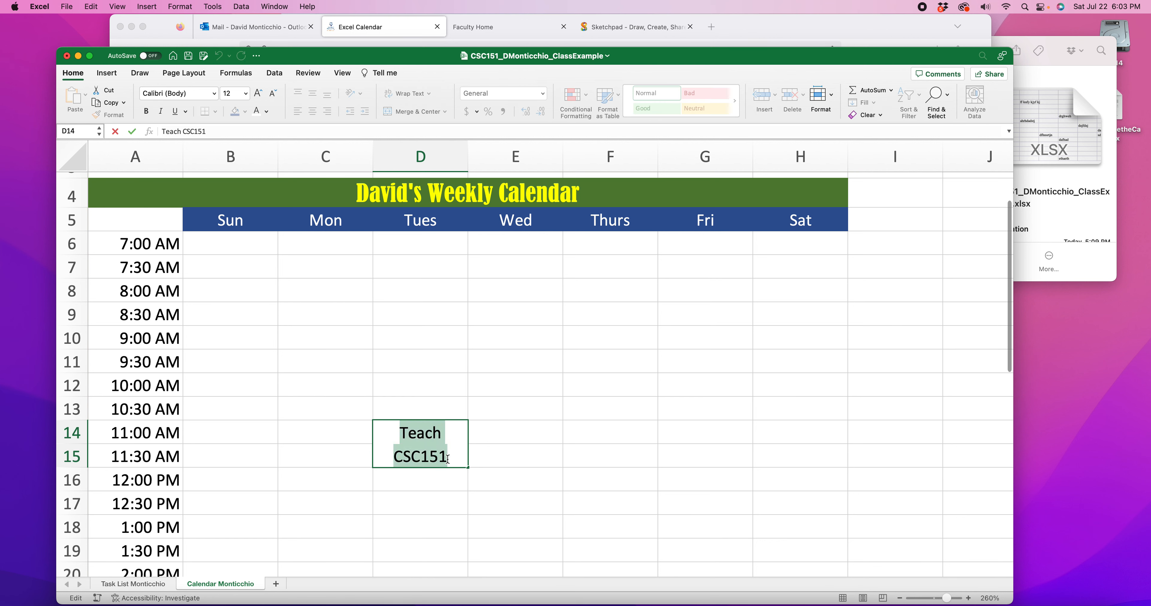
pyautogui.write('Teach CSC 151')
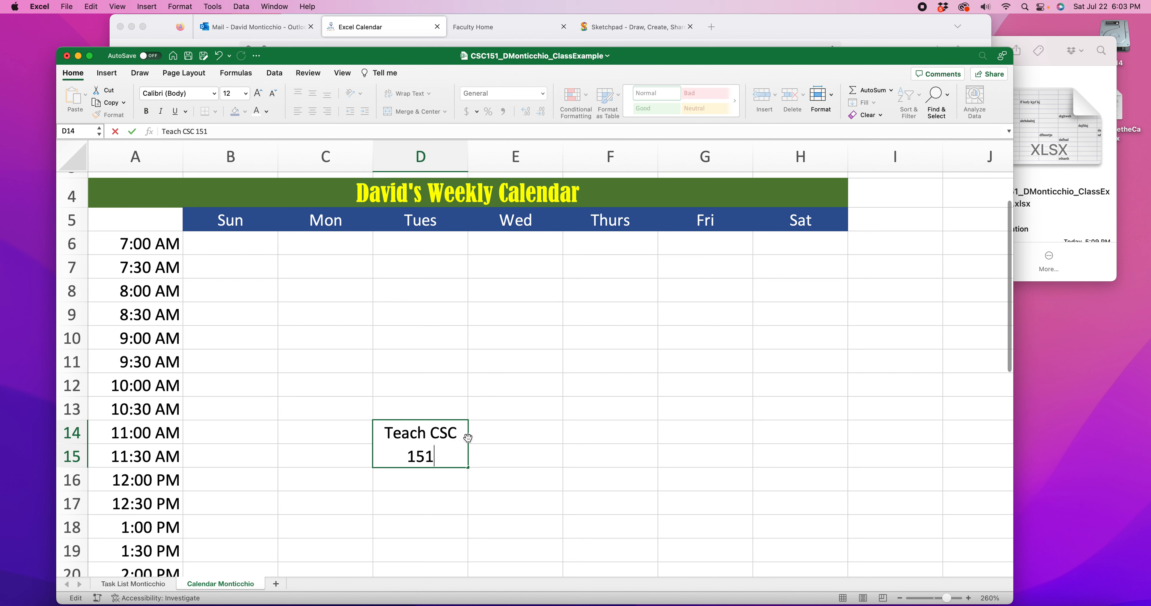
pyautogui.click(435, 433)
pyautogui.press('Return')
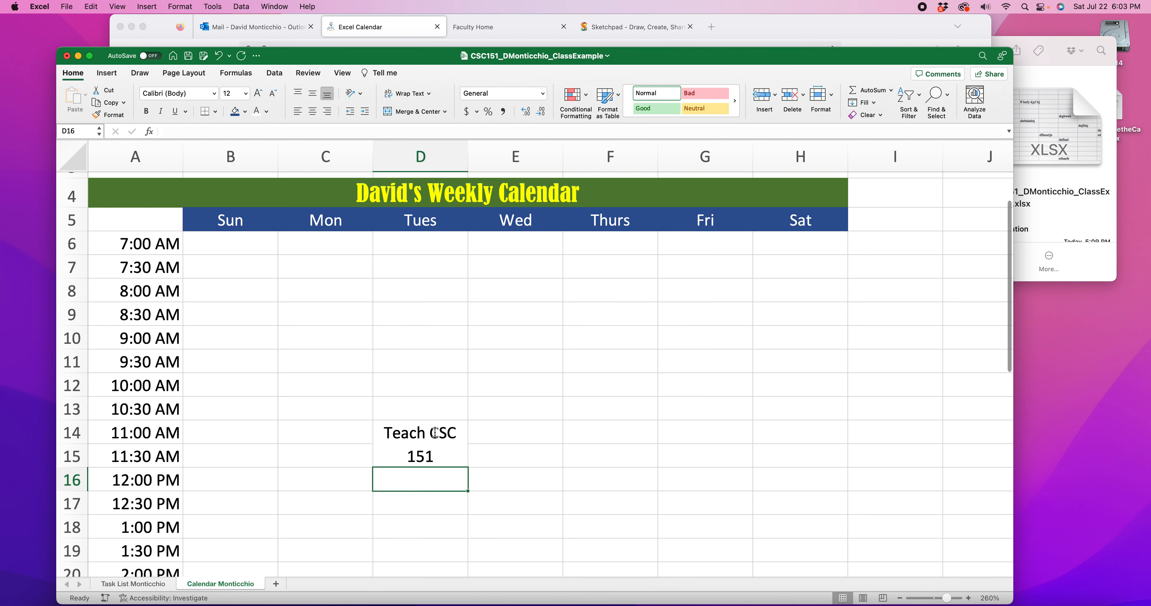
pyautogui.click(410, 455)
pyautogui.click(541, 437)
pyautogui.click(414, 431)
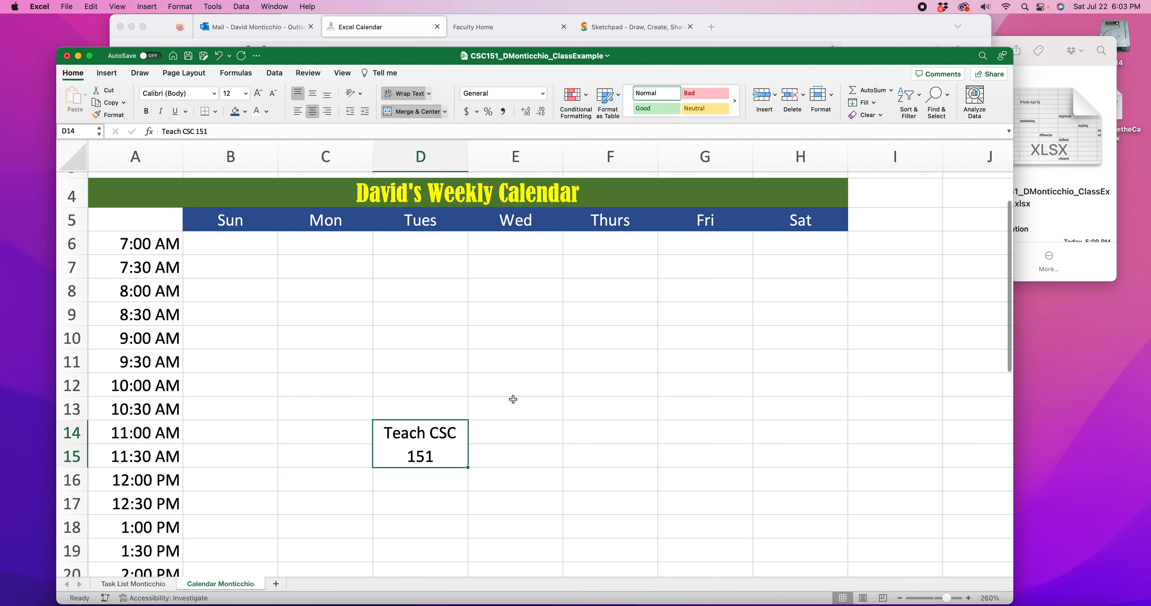
pyautogui.click(540, 446)
# Fill the merged Teach CSC 151 cell D14 with a light orange theme color
pyautogui.click(427, 448)
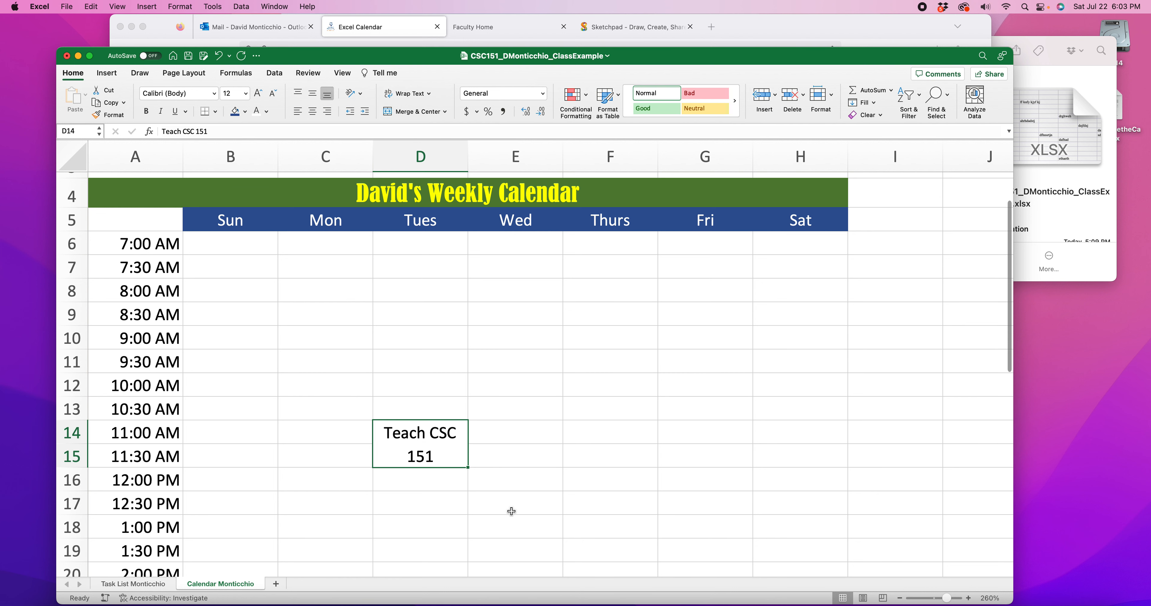
pyautogui.scroll(-1, 321, 192)
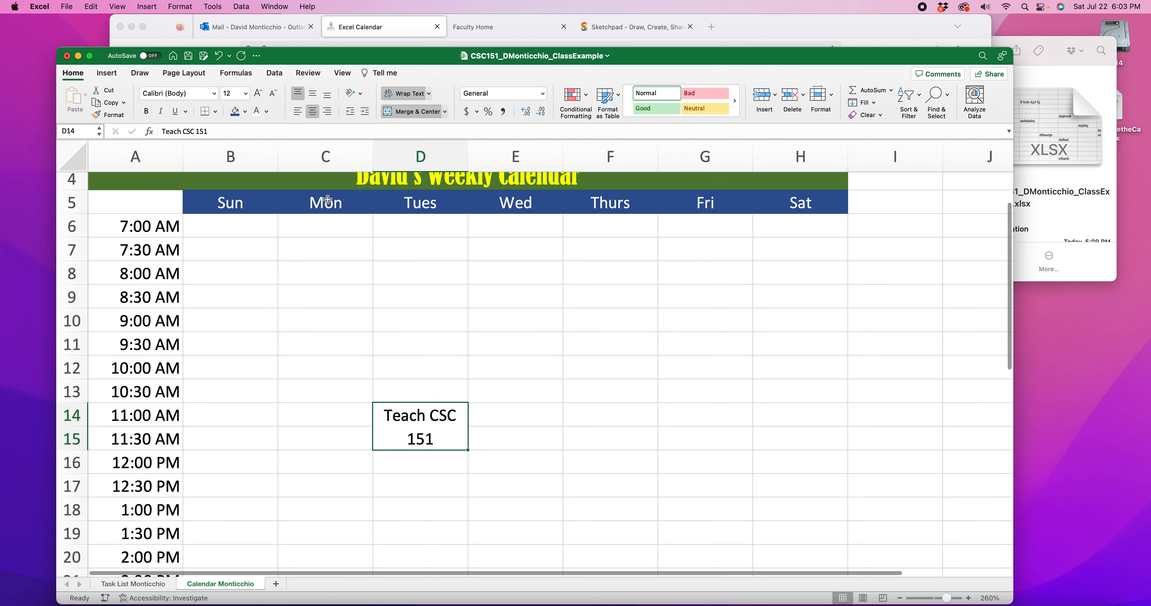
pyautogui.click(245, 112)
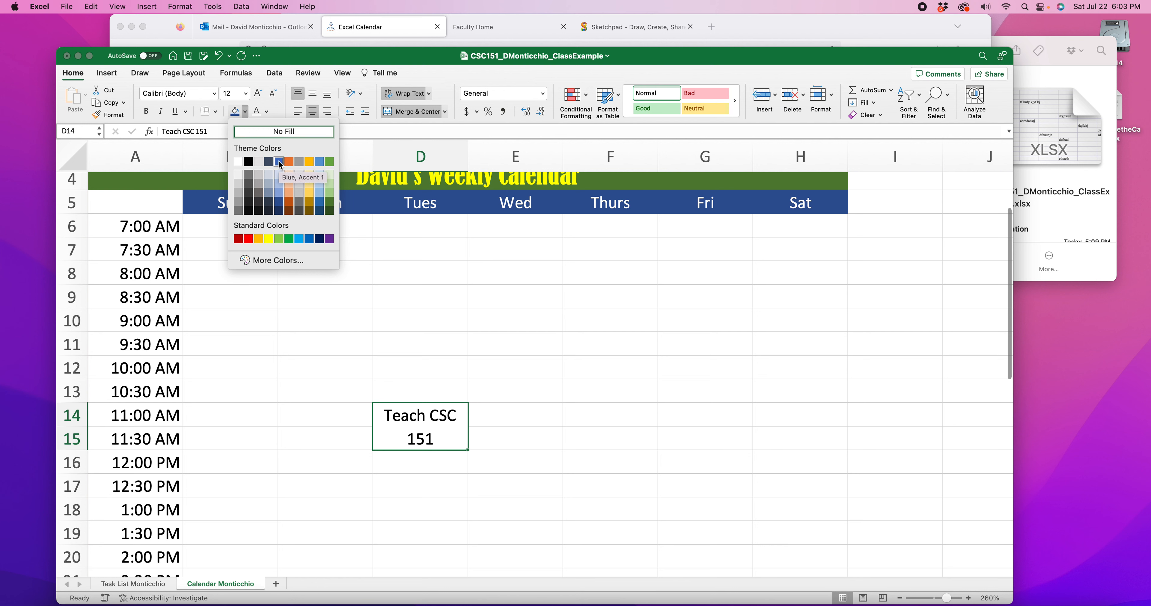
pyautogui.click(289, 183)
pyautogui.click(533, 390)
# Apply a Thick Box Border around the merged Tuesday cell D14
pyautogui.click(452, 439)
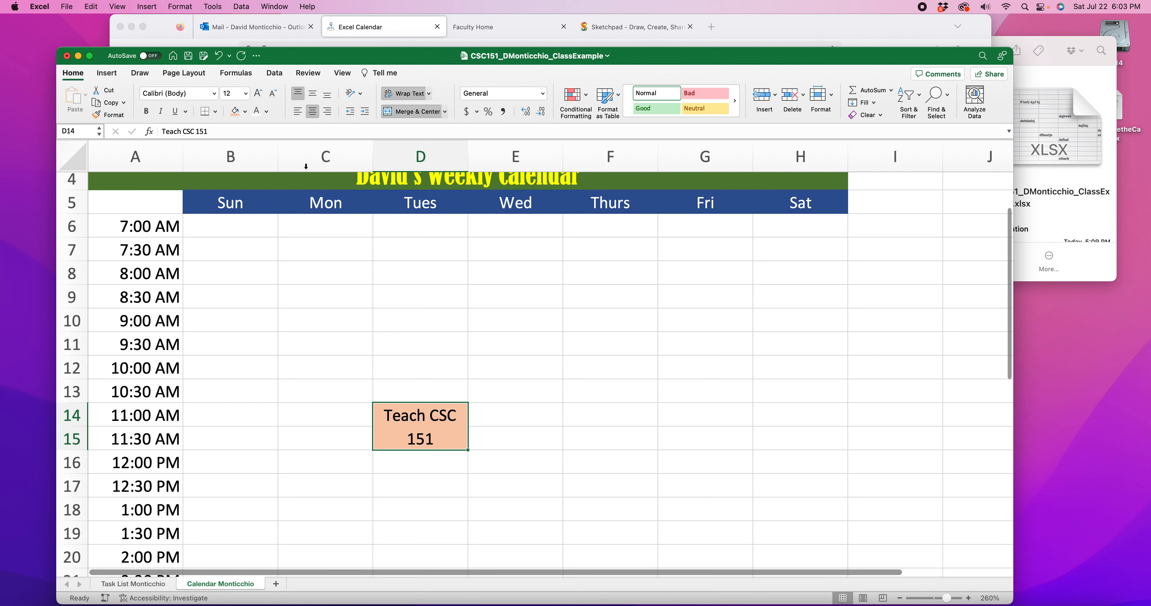
pyautogui.click(216, 112)
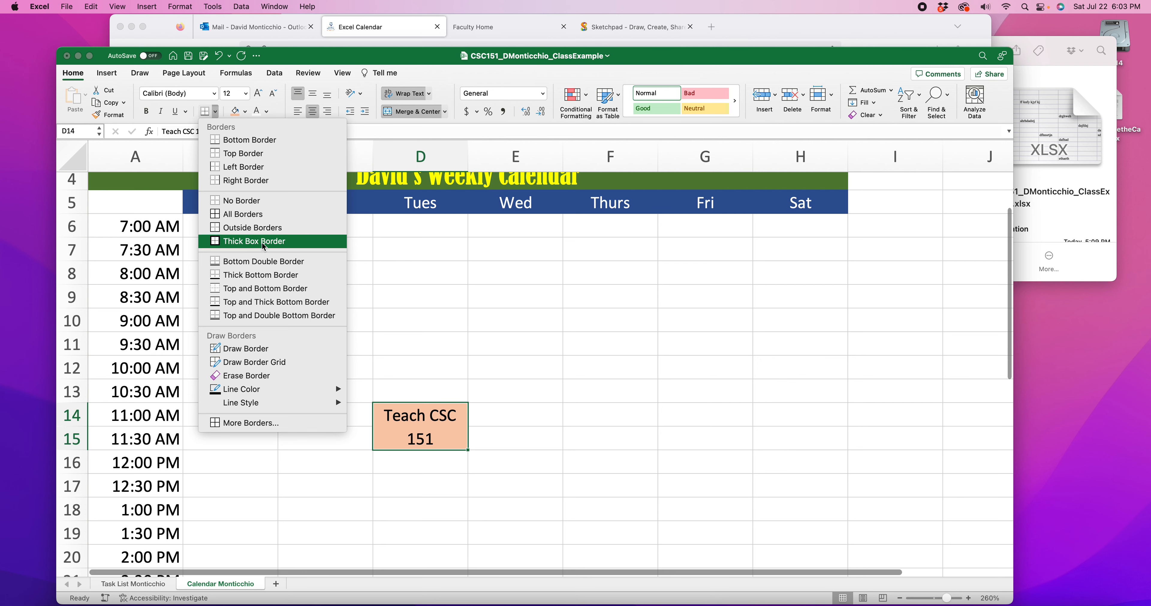
pyautogui.click(288, 245)
pyautogui.click(529, 344)
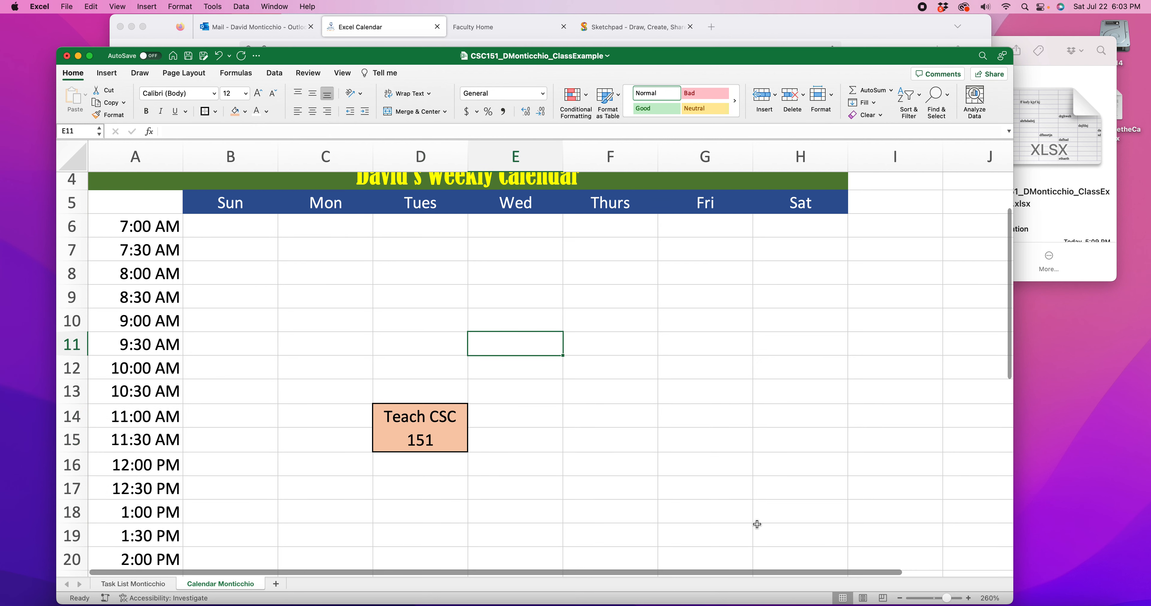
# Copy the Teach CSC 151 entry from D14 and paste it into Tuesday cells D20 (2:00 PM) and D23 (3:30 PM)
pyautogui.scroll(-2, 512, 452)
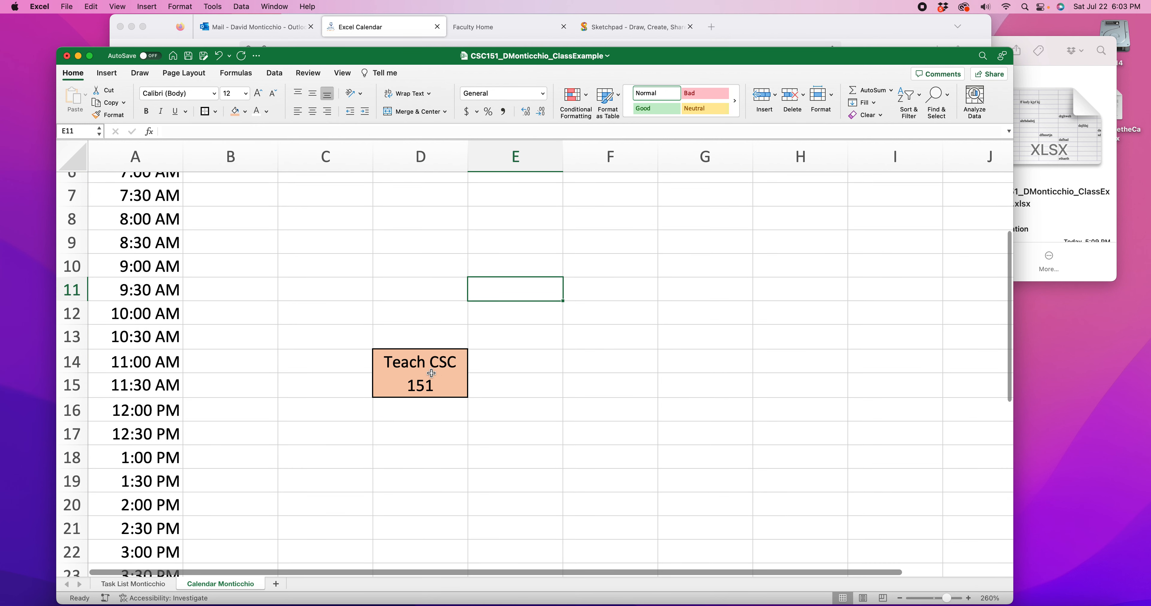
pyautogui.click(419, 351)
pyautogui.scroll(3, 514, 349)
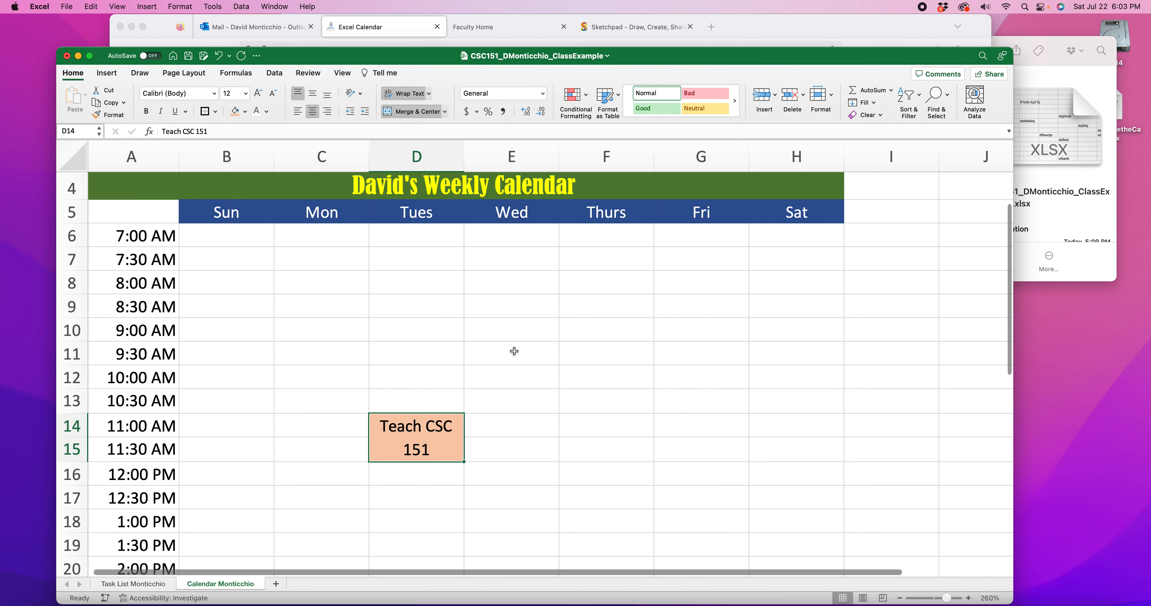
pyautogui.scroll(-6, 514, 351)
pyautogui.click(589, 286)
pyautogui.click(441, 286)
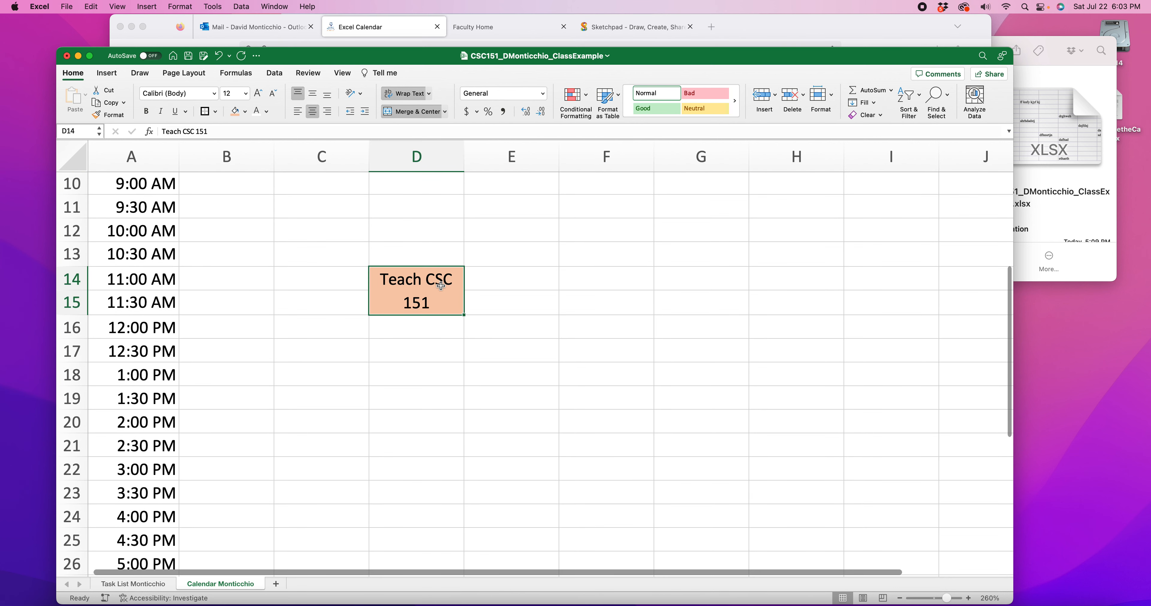
pyautogui.press('super+c')
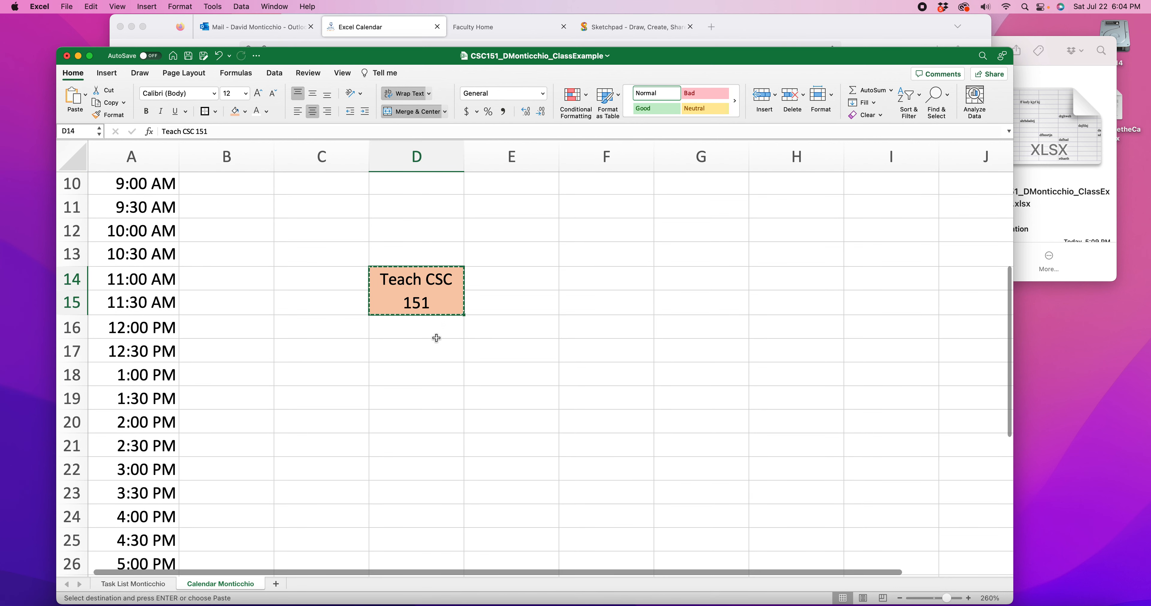
pyautogui.click(422, 423)
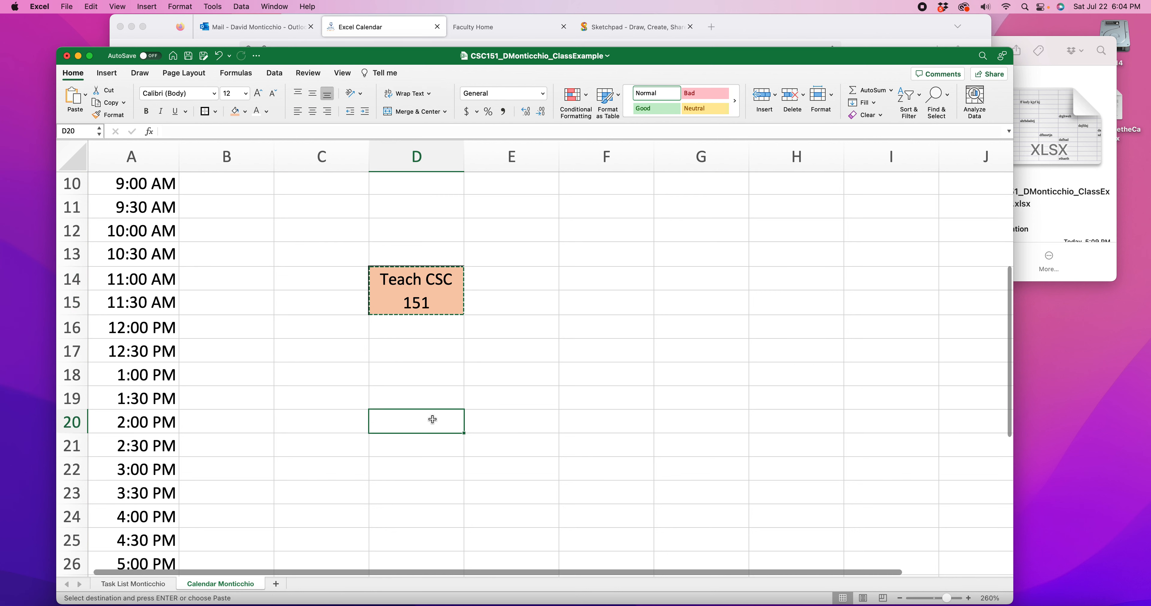
pyautogui.press('super+v')
pyautogui.scroll(-3, 517, 431)
pyautogui.click(447, 426)
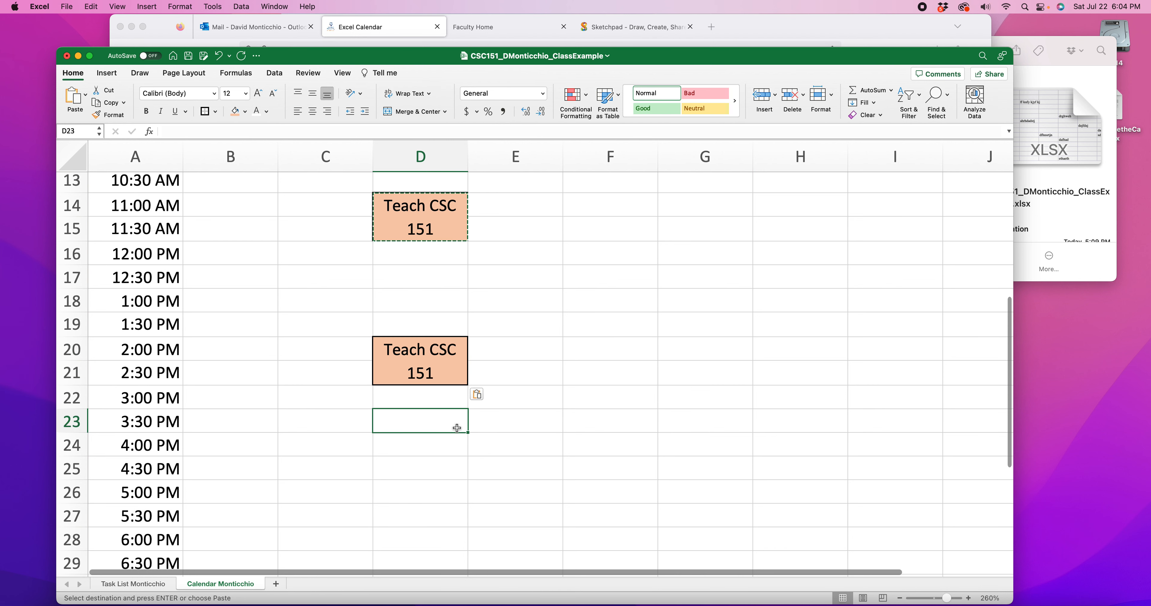
pyautogui.press('super+v')
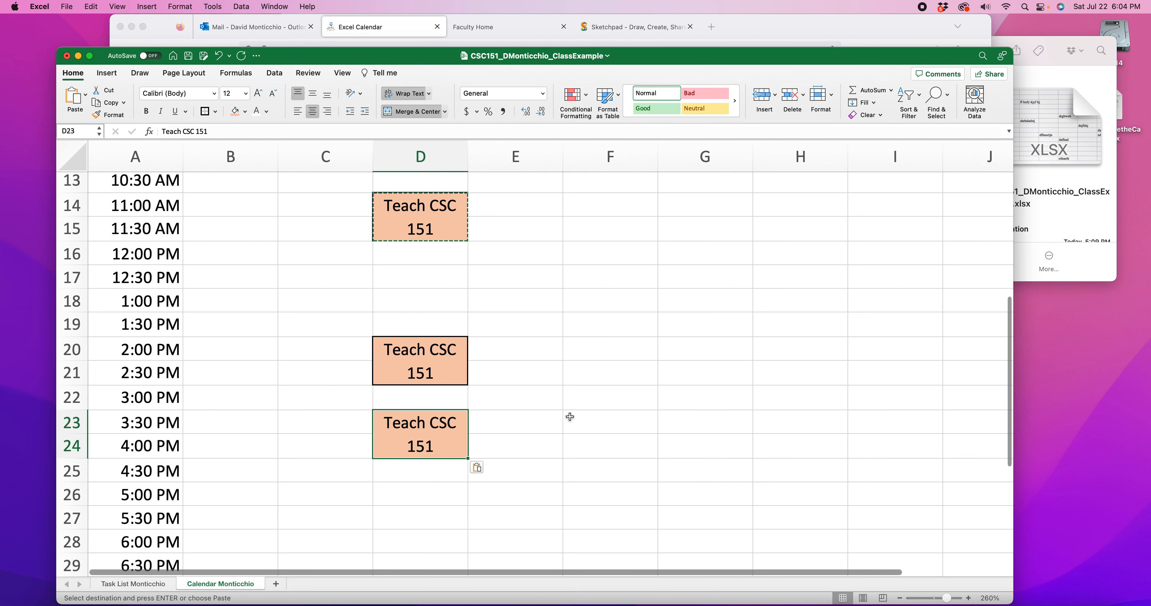
pyautogui.click(574, 414)
pyautogui.click(409, 432)
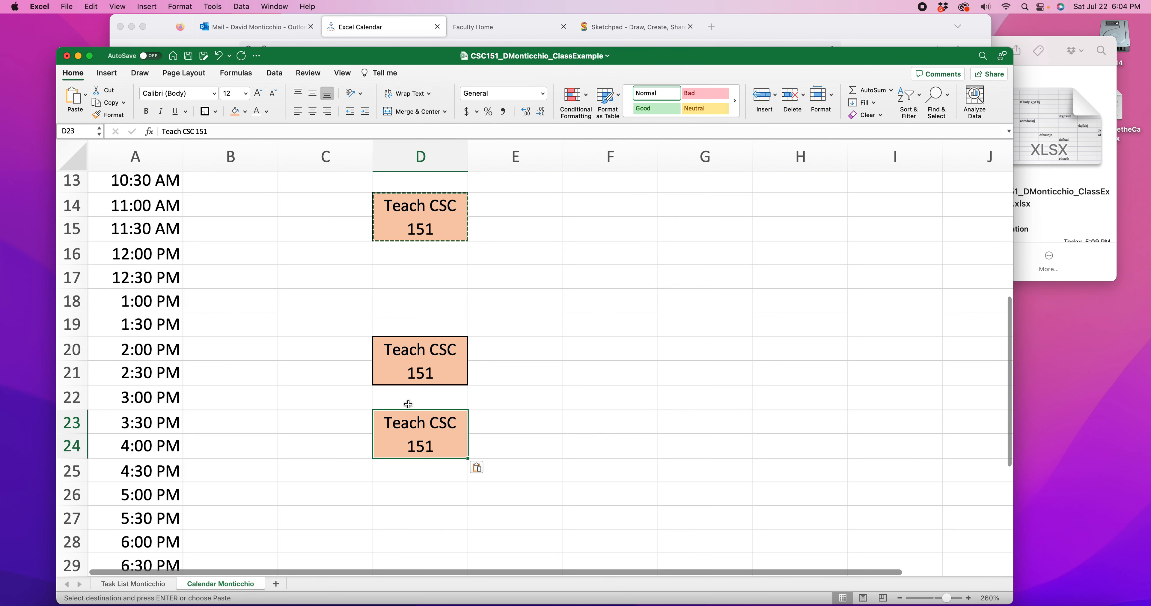
pyautogui.click(406, 400)
pyautogui.click(527, 297)
pyautogui.click(416, 216)
pyautogui.click(434, 268)
pyautogui.scroll(1, 377, 293)
pyautogui.scroll(5, 376, 293)
pyautogui.scroll(-4, 375, 295)
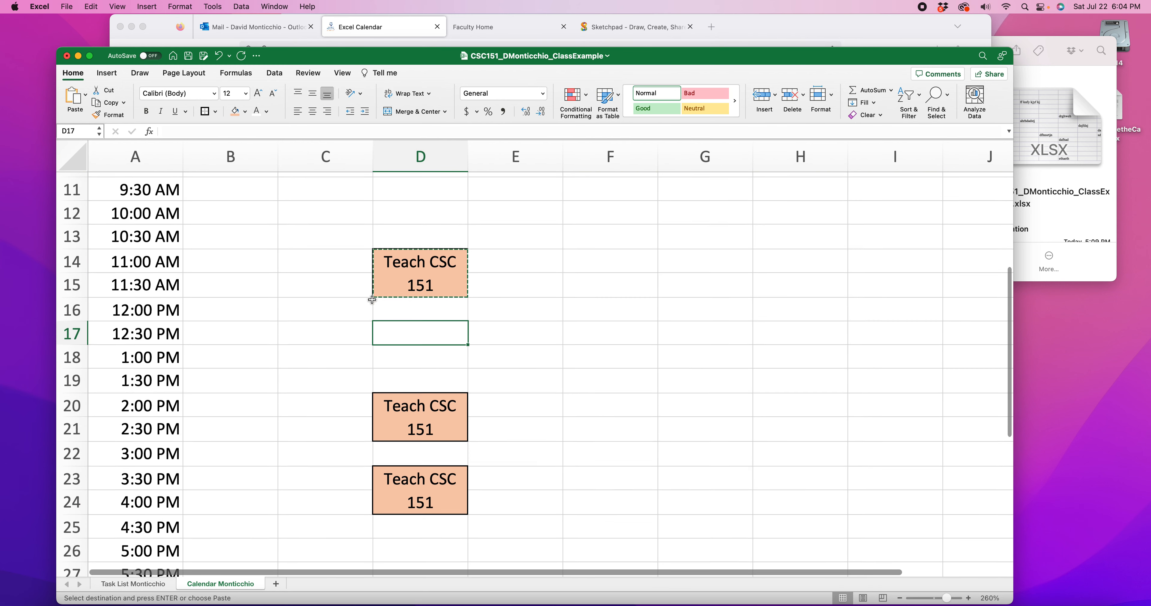
# Merge and center cells D12:D13, the Tuesday 10:00 AM and 10:30 AM slots
pyautogui.click(901, 597)
pyautogui.click(901, 598)
pyautogui.click(901, 597)
pyautogui.click(901, 597)
pyautogui.click(901, 597)
pyautogui.scroll(10, 540, 427)
pyautogui.scroll(-10, 540, 428)
pyautogui.scroll(8, 540, 429)
pyautogui.moveTo(365, 318); pyautogui.dragTo(364, 328)
pyautogui.click(506, 358)
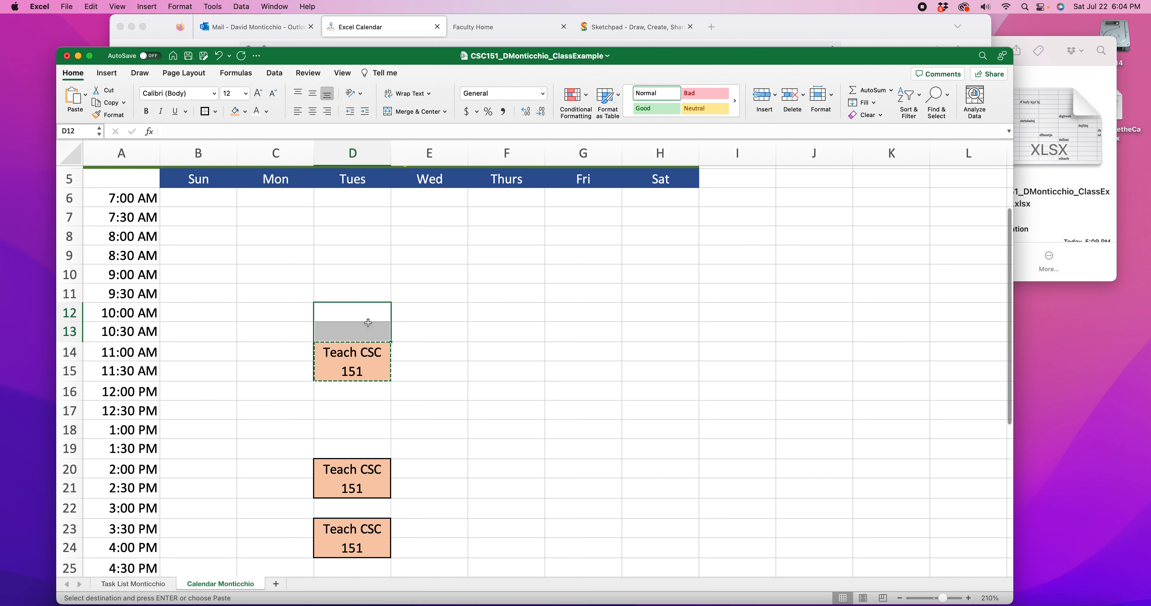
pyautogui.click(411, 111)
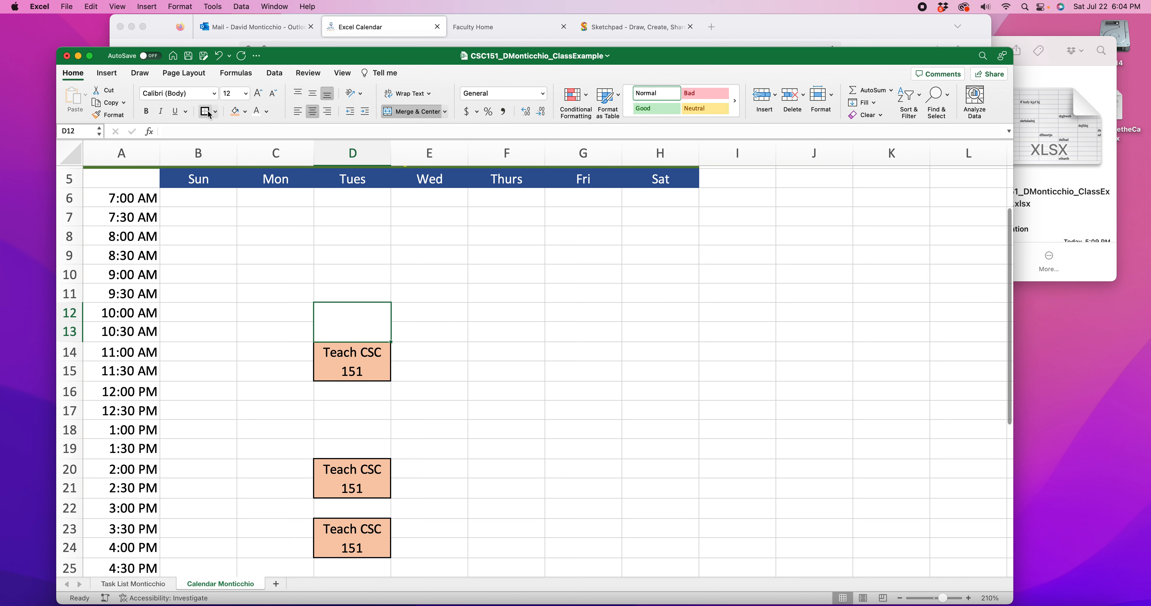
# Open the fill color choices for the merged Tuesday cell D12
pyautogui.click(245, 114)
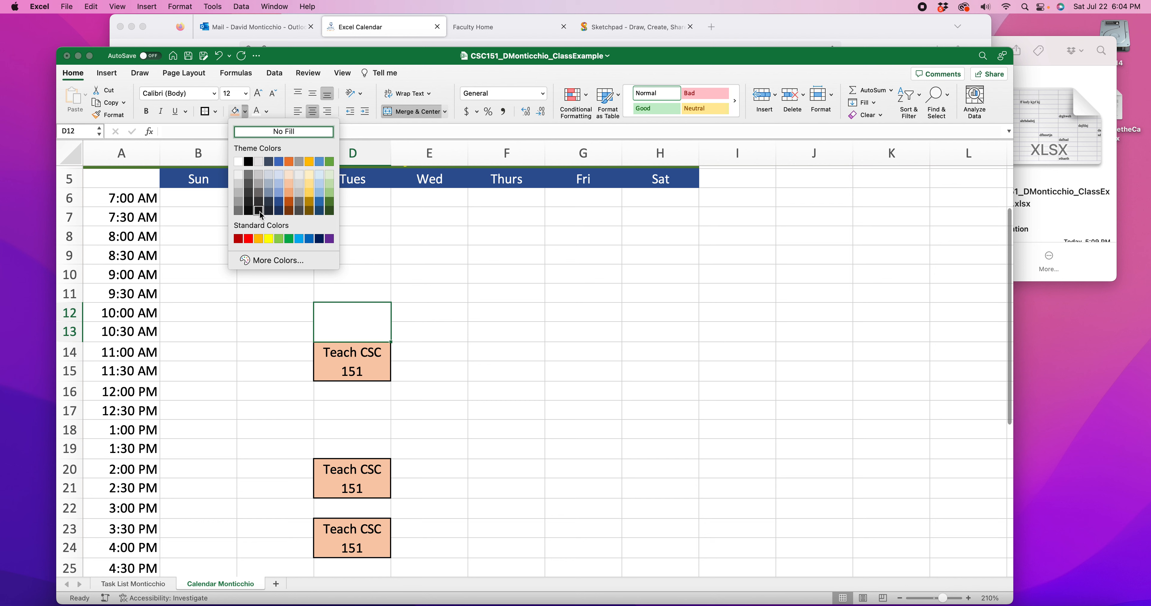
# Fill the merged Tuesday cell D12 with dark gray and enter "Drive to Lincoln" in it
pyautogui.click(260, 202)
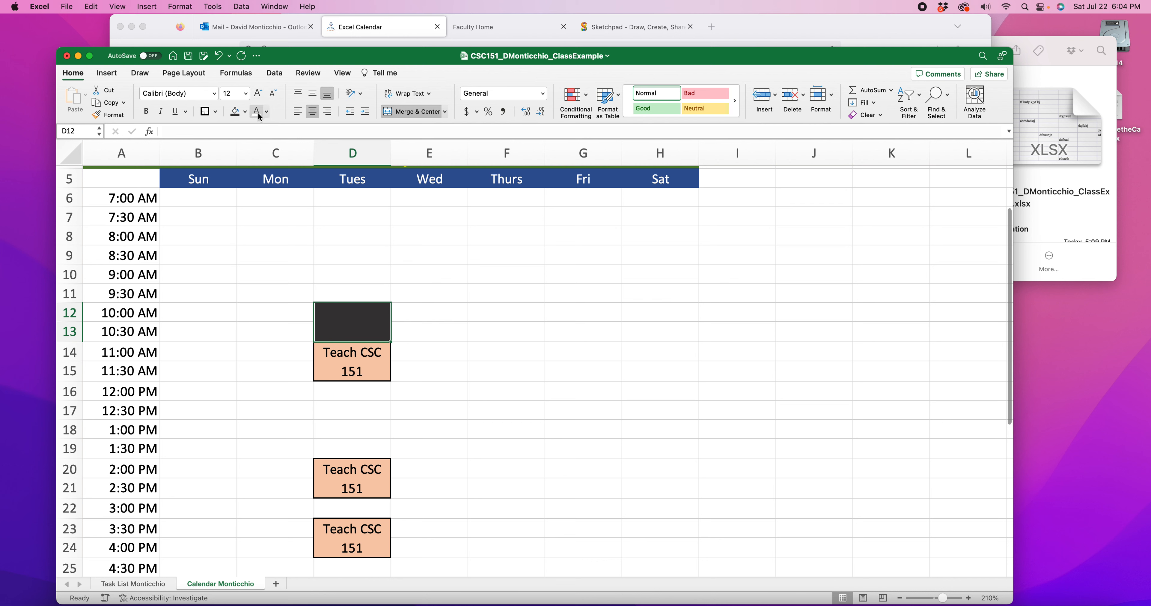
pyautogui.doubleClick(369, 323)
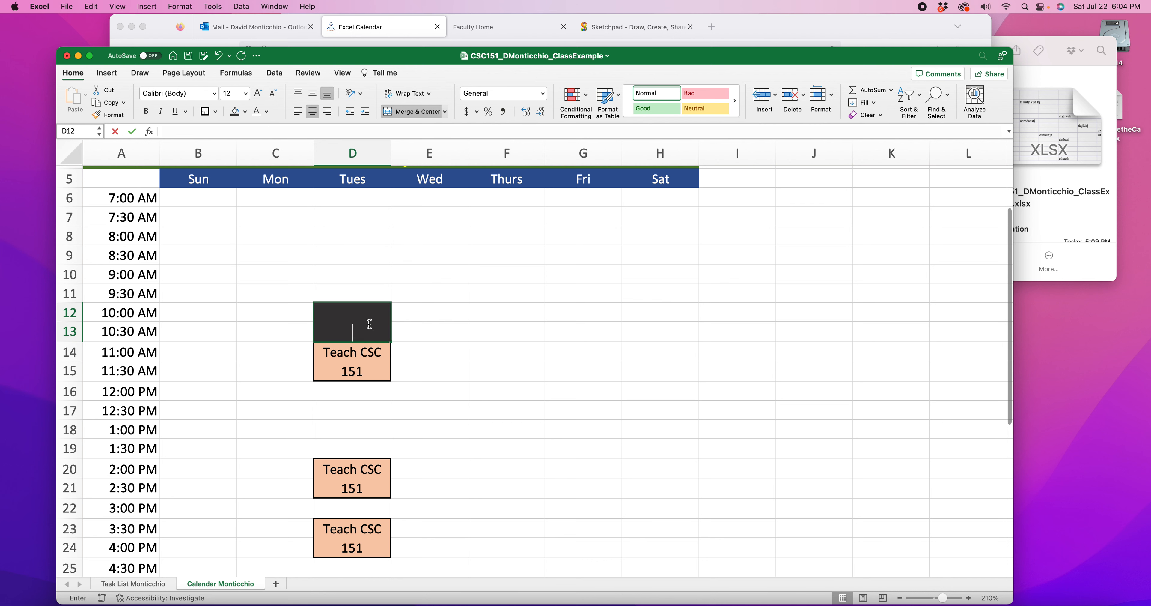
pyautogui.write('Drive tio')
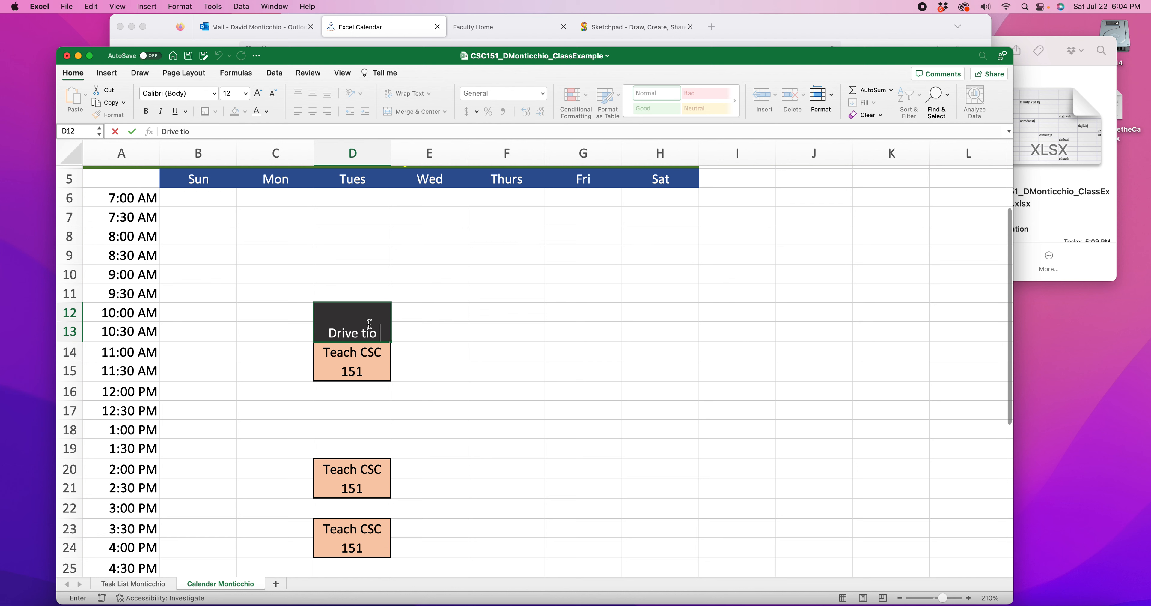
pyautogui.press('BackSpace')
pyautogui.press('BackSpace')
pyautogui.write('o Lincoln')
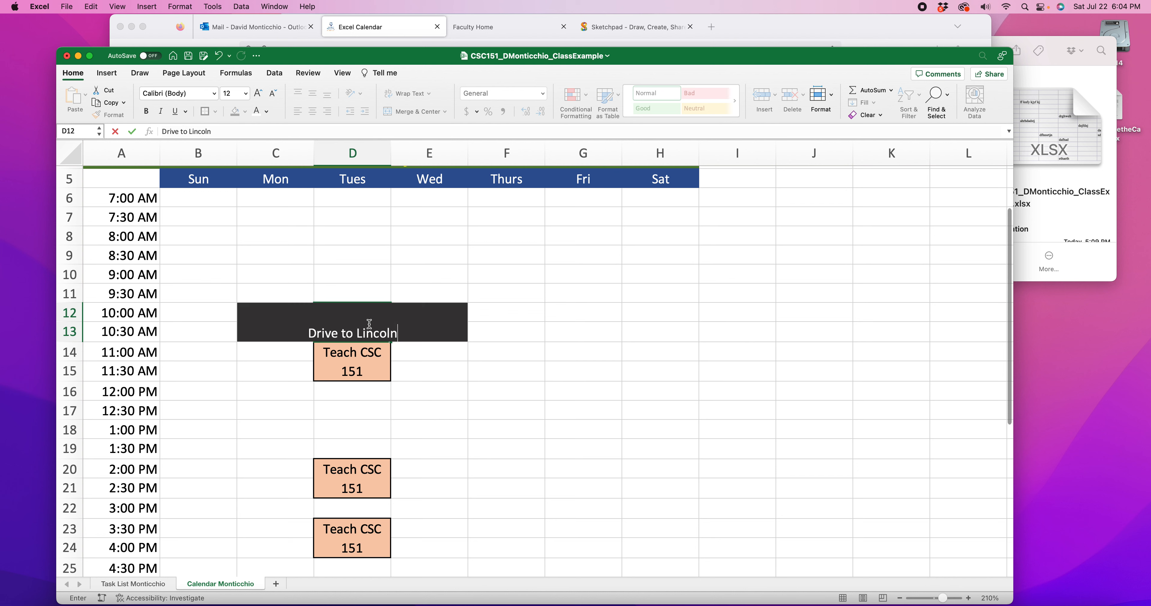
pyautogui.click(458, 347)
# Wrap the text in the Drive to Lincoln cell D12 and apply a Thick Box Border around it
pyautogui.click(384, 333)
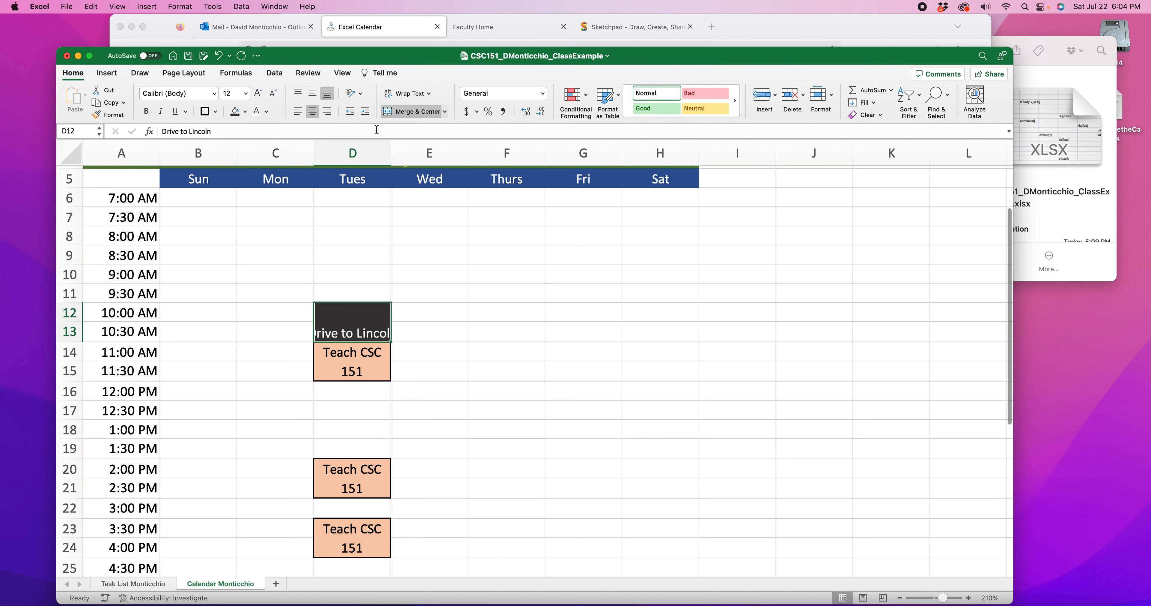
pyautogui.click(411, 95)
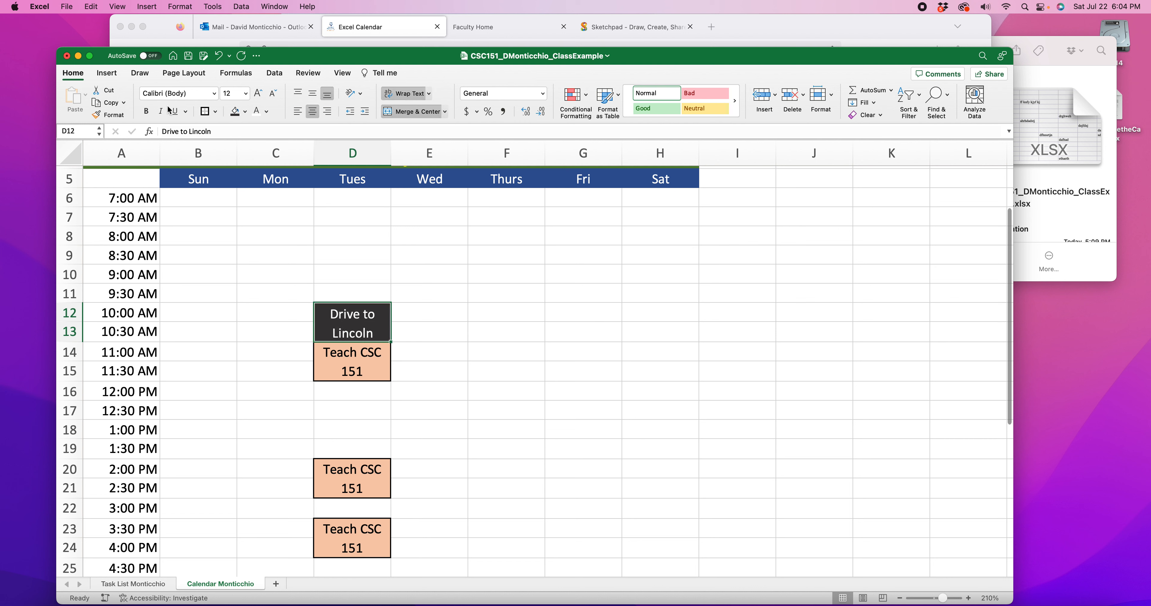
pyautogui.click(204, 110)
pyautogui.click(479, 373)
# Copy the Drive to Lincoln entry from D12 and paste it into Tuesday cell D25 (4:30 PM)
pyautogui.click(364, 319)
pyautogui.scroll(-2, 349, 447)
pyautogui.press('super+c')
pyautogui.scroll(-3, 346, 493)
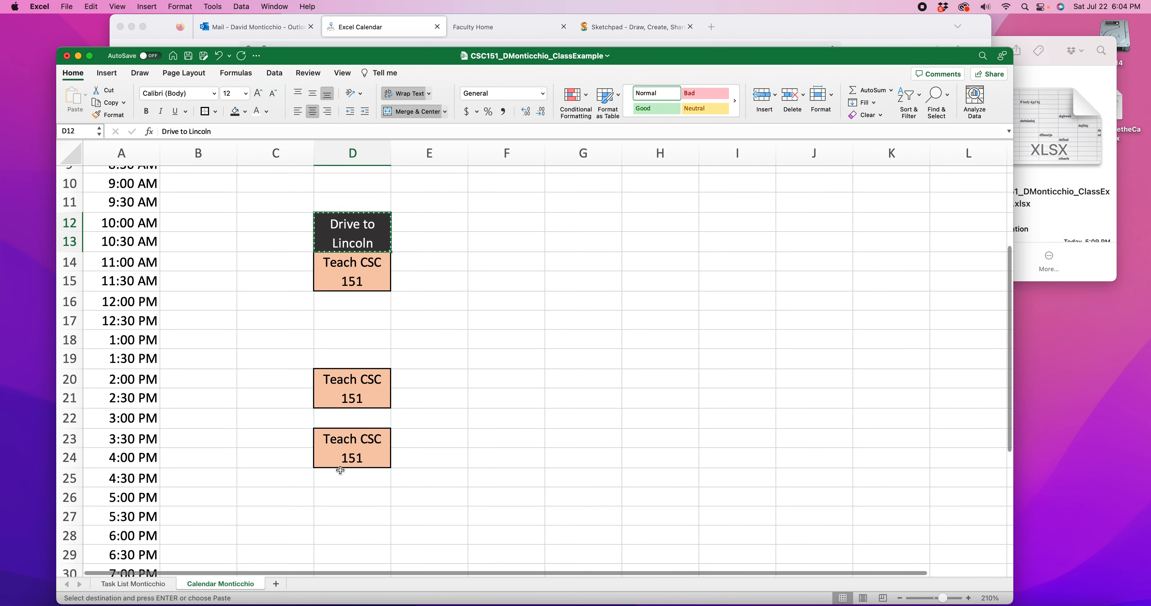
pyautogui.click(343, 469)
pyautogui.press('super+v')
# Change the text of the pasted entry in D25 to "Drive to Home"
pyautogui.doubleClick(363, 483)
pyautogui.moveTo(372, 491); pyautogui.dragTo(334, 490)
pyautogui.write('Honme')
pyautogui.press('BackSpace')
pyautogui.press('BackSpace')
pyautogui.press('BackSpace')
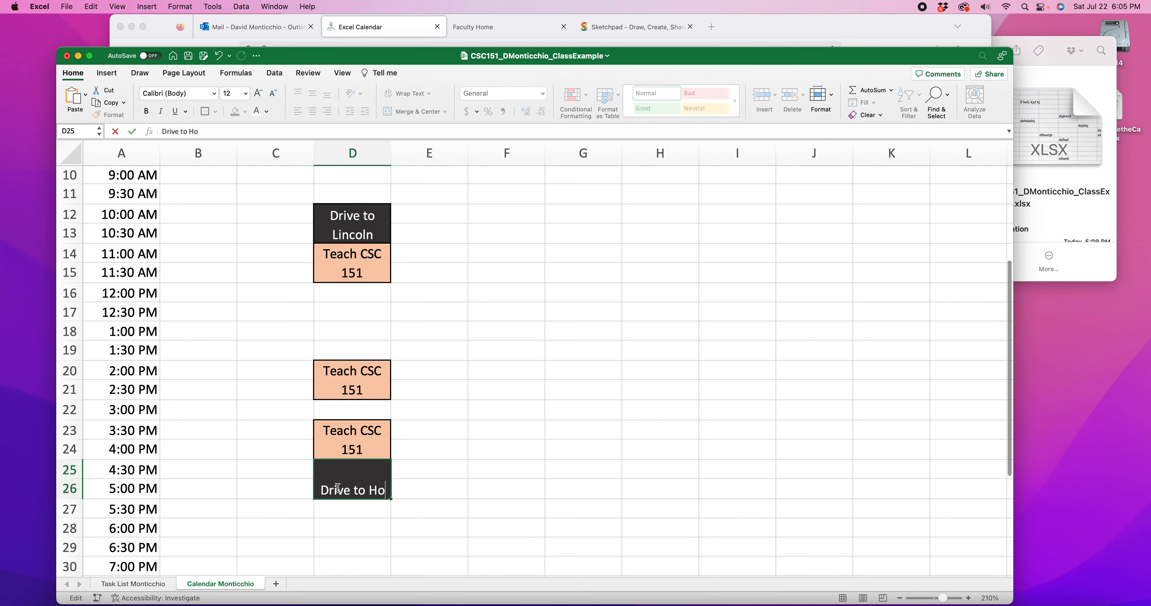
pyautogui.write('me')
pyautogui.click(489, 443)
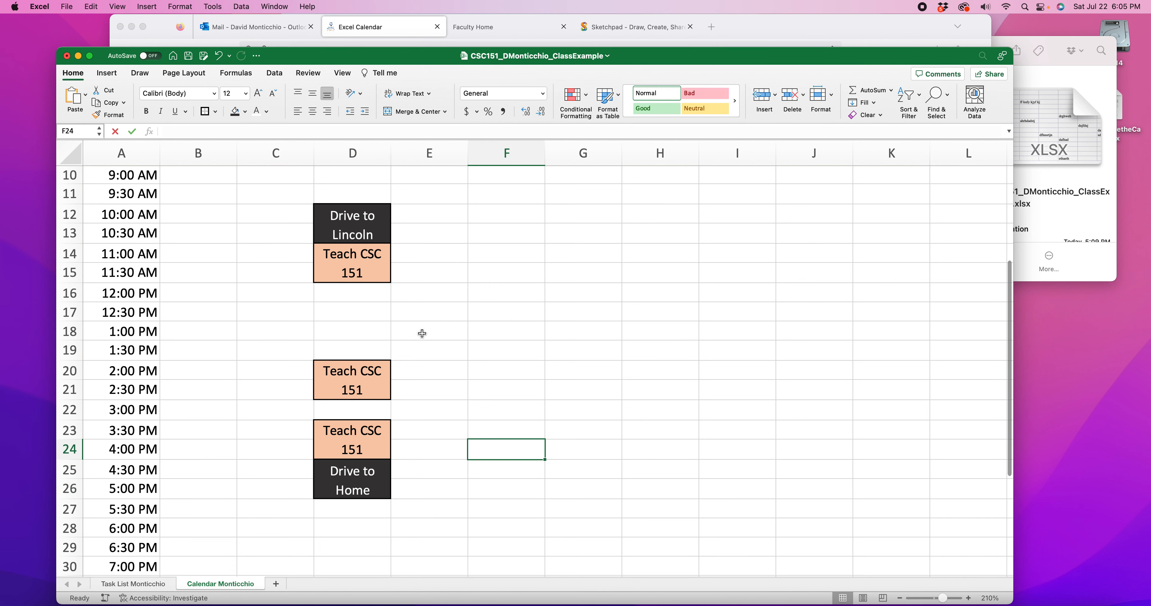
# Enter "Lunch" in Tuesday's 12:00 PM cell D16 and center it
pyautogui.scroll(1, 400, 369)
pyautogui.scroll(1, 401, 369)
pyautogui.click(354, 345)
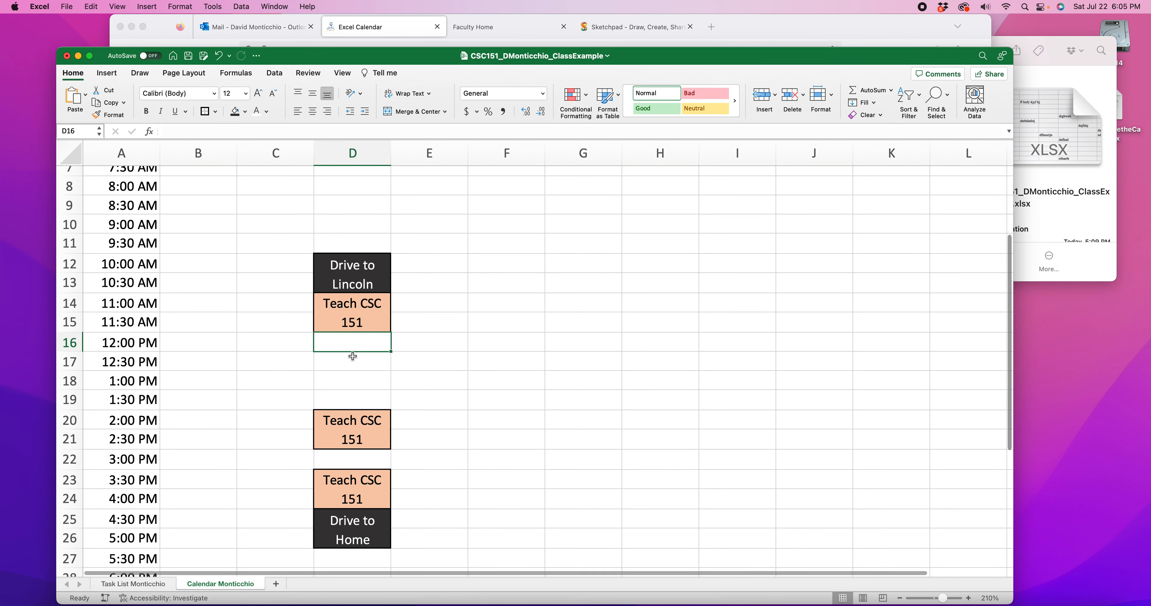
pyautogui.write('Lunch')
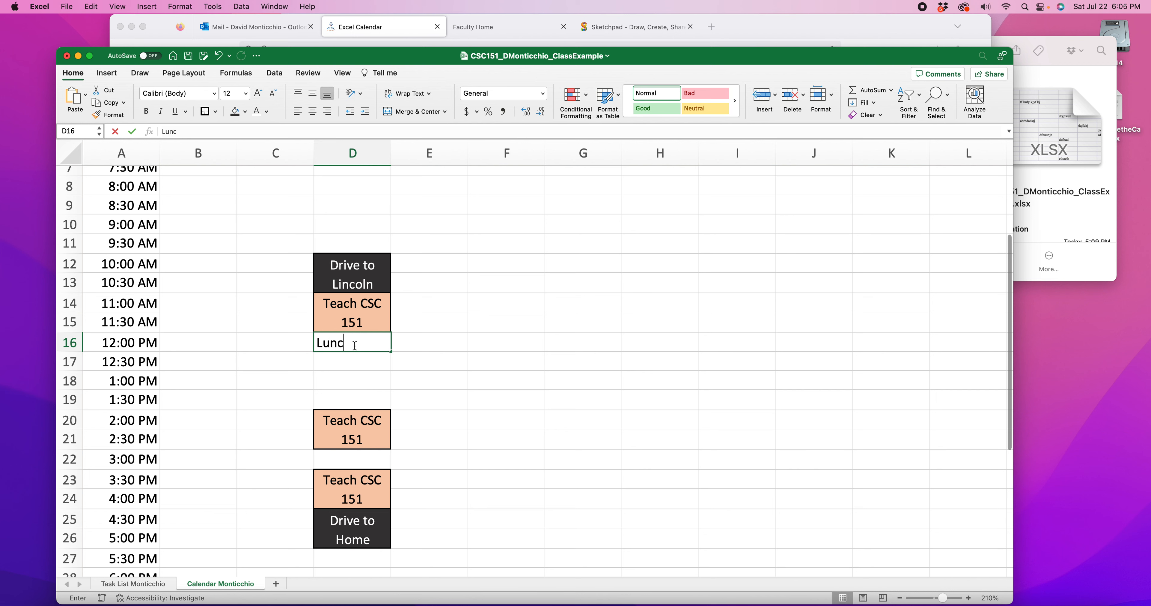
pyautogui.click(377, 385)
pyautogui.click(353, 344)
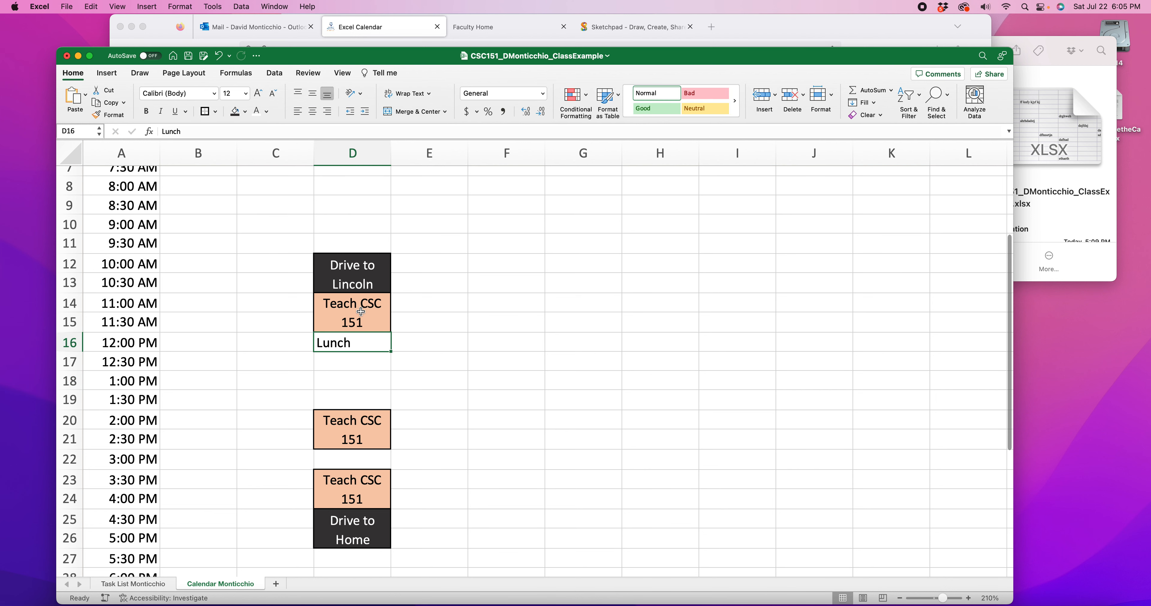
pyautogui.click(404, 112)
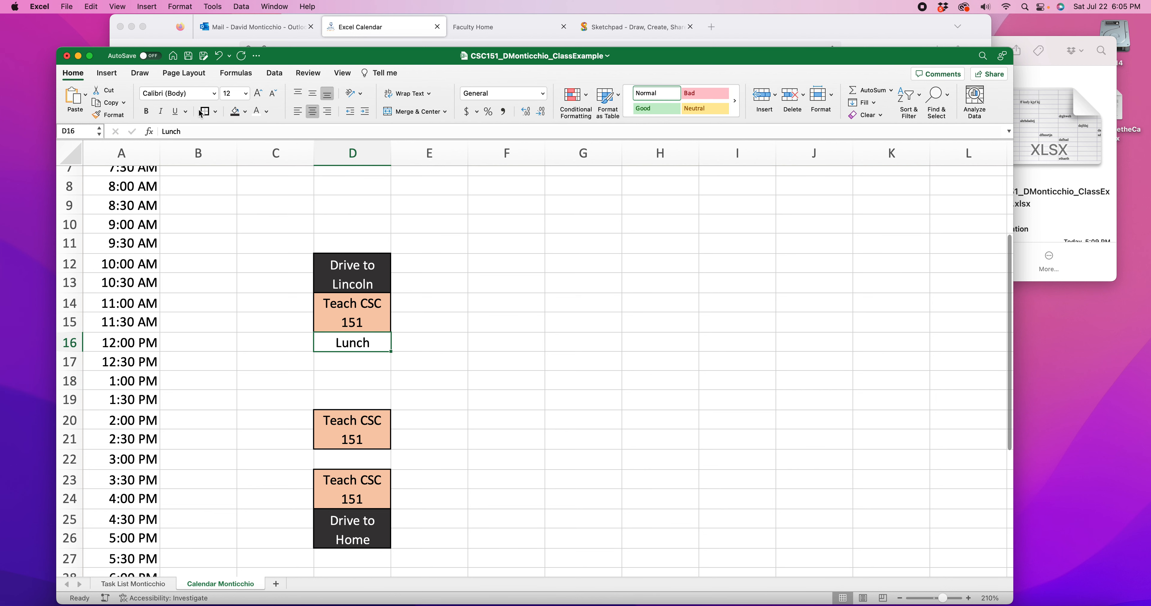
pyautogui.click(267, 112)
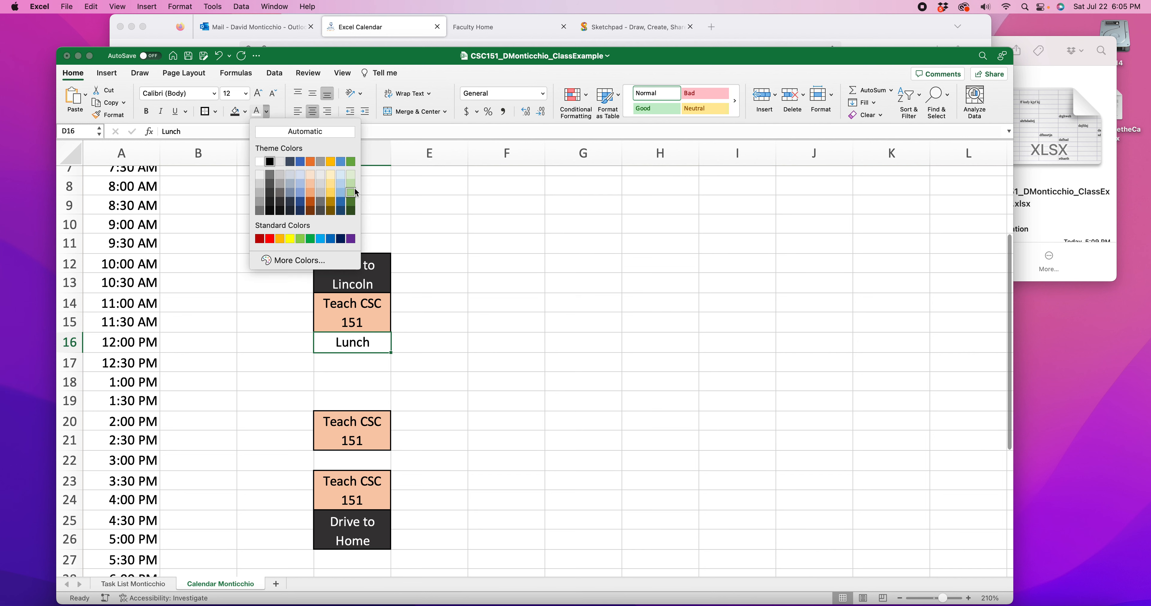
pyautogui.click(351, 193)
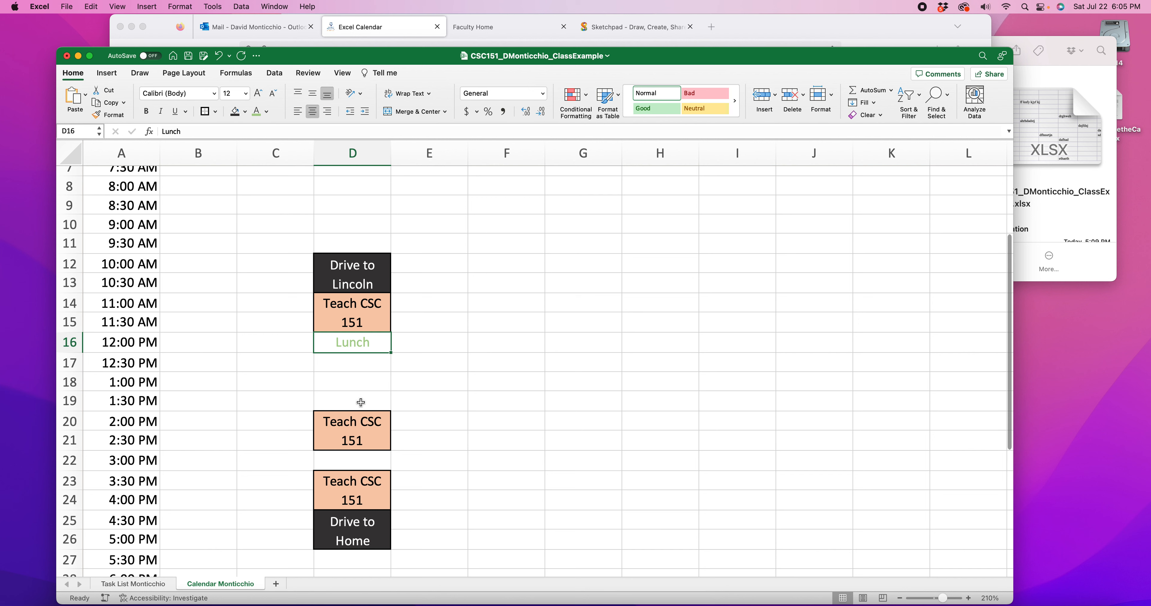
pyautogui.click(267, 111)
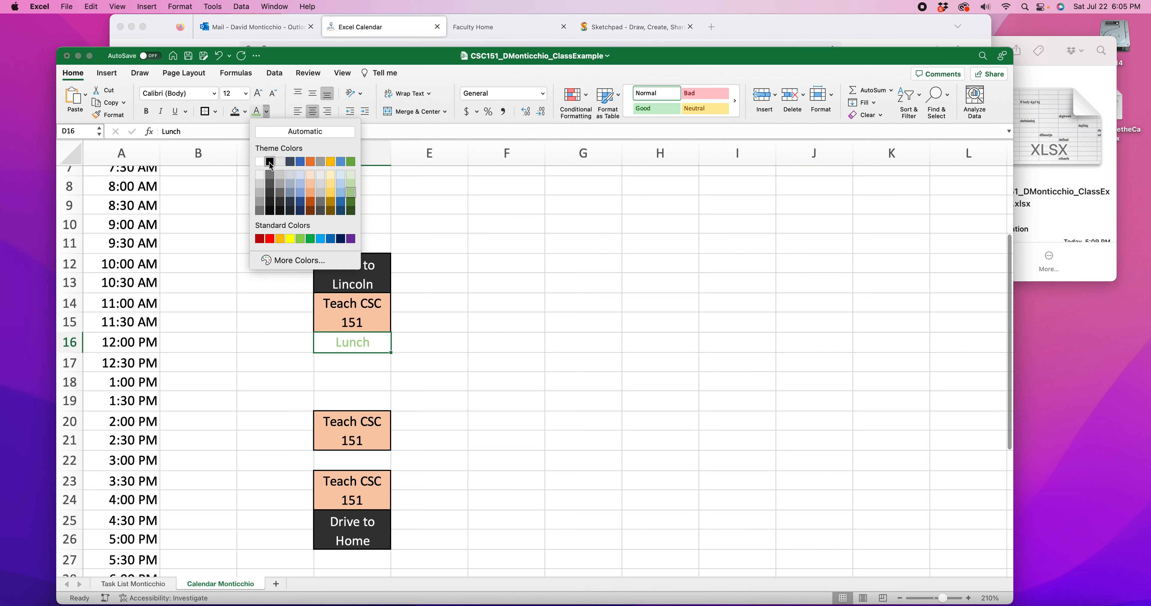
pyautogui.click(270, 161)
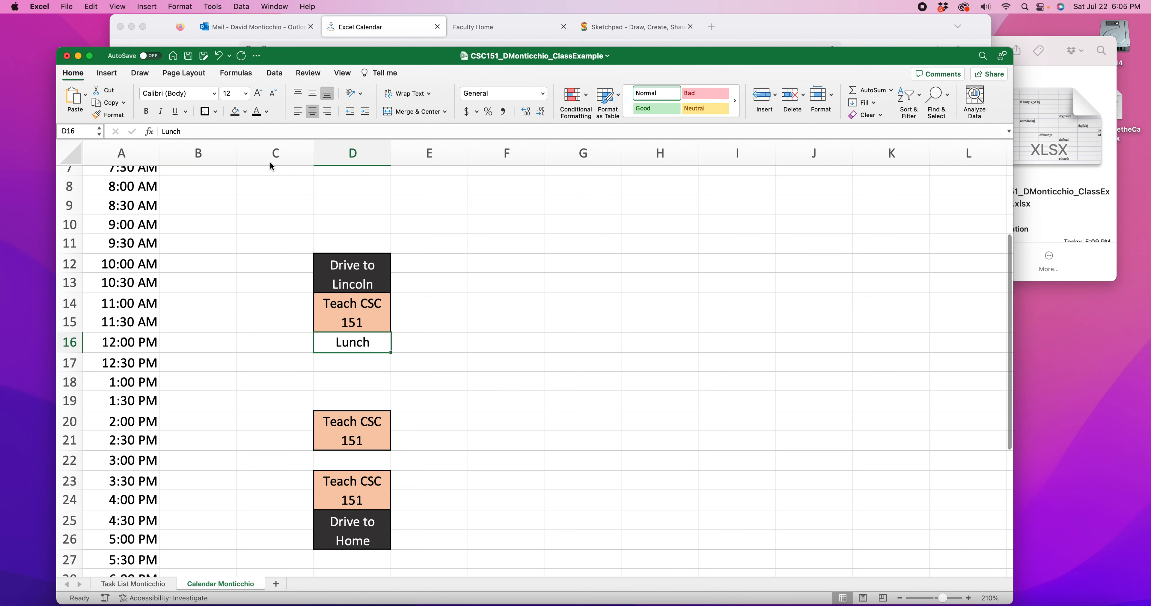
# Fill the Lunch cell D16 with light green
pyautogui.click(246, 112)
pyautogui.click(331, 193)
pyautogui.click(535, 329)
# Fill Tuesday cells D17:D19 (12:30 PM to 1:30 PM) with light gold, then merge and center them with wrapped text
pyautogui.moveTo(343, 367); pyautogui.dragTo(349, 397)
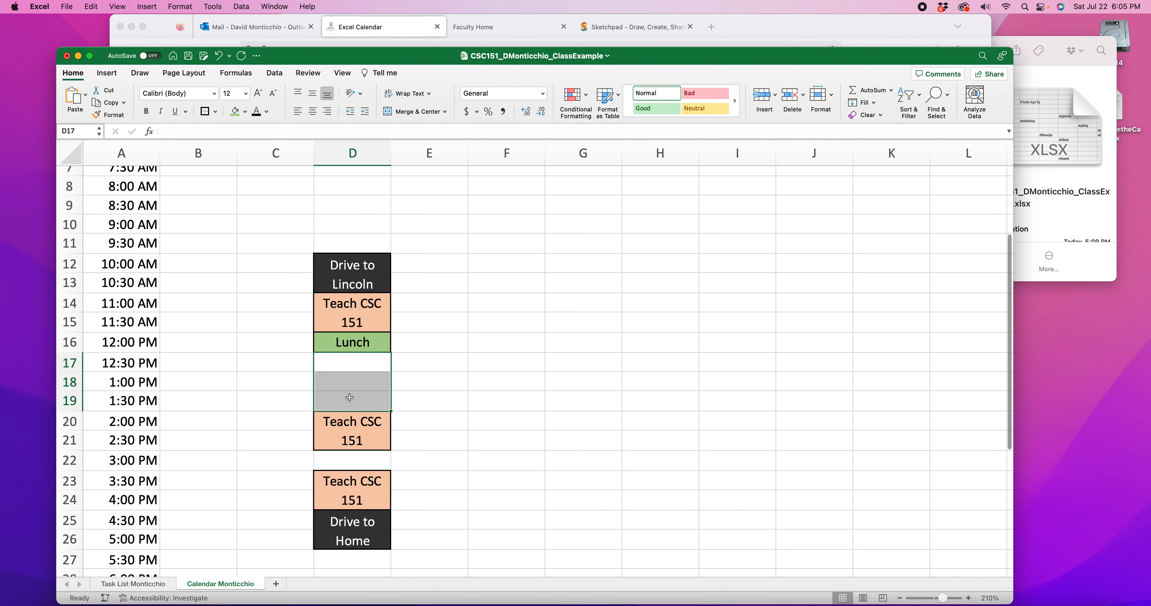
pyautogui.click(245, 111)
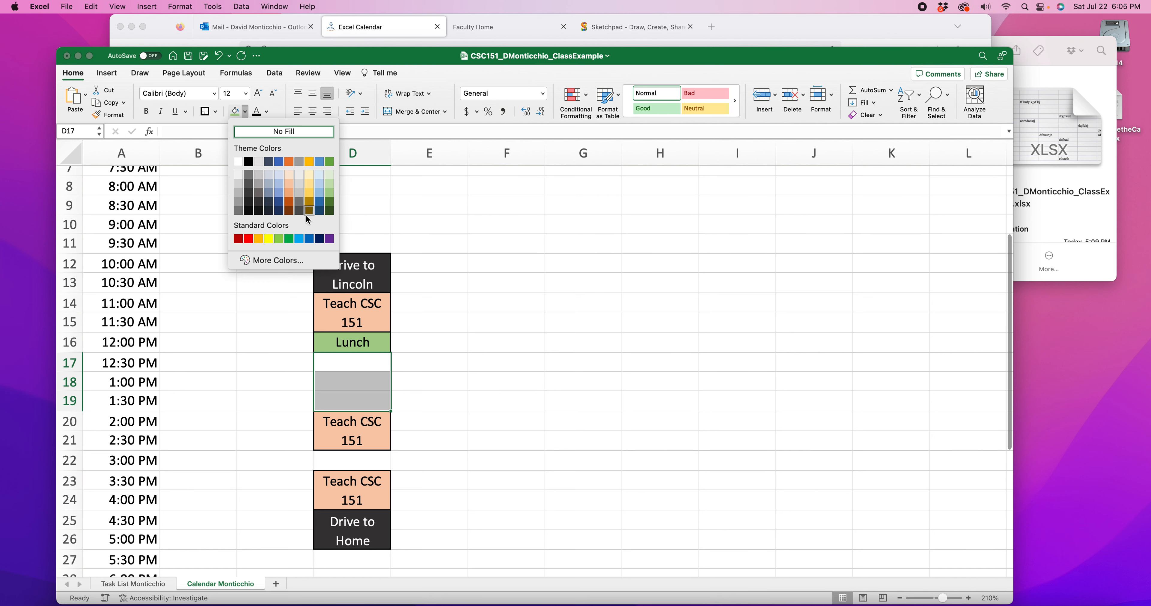
pyautogui.click(310, 192)
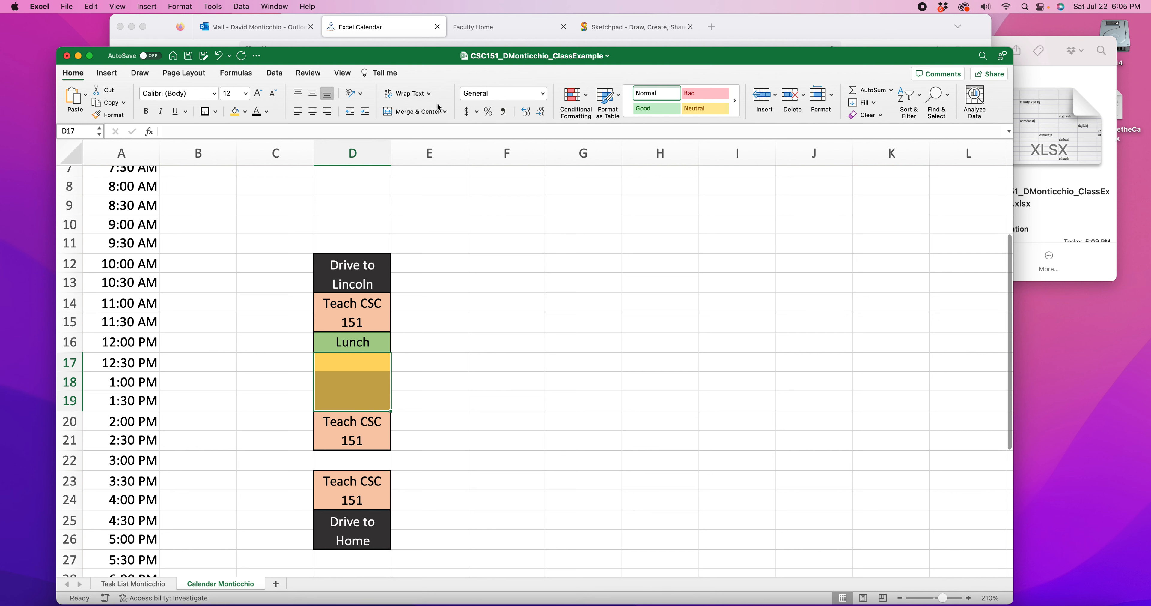
pyautogui.click(411, 112)
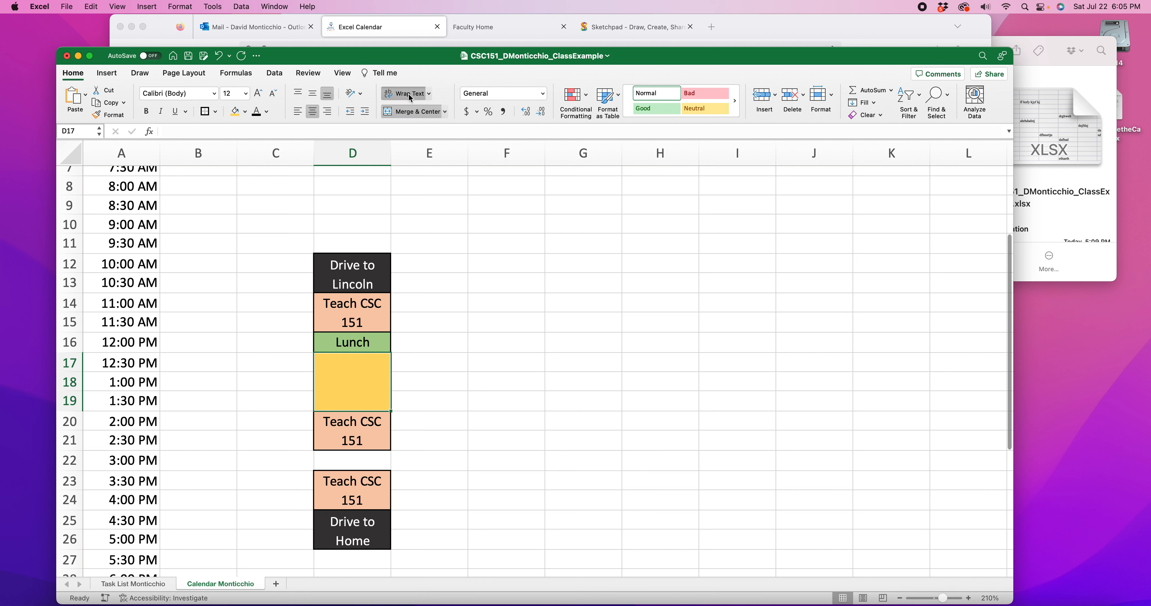
# Top-align the merged gold cell D17 and enter "Grade Student Papers" in it
pyautogui.click(298, 94)
pyautogui.doubleClick(357, 381)
pyautogui.write('Grade Papers')
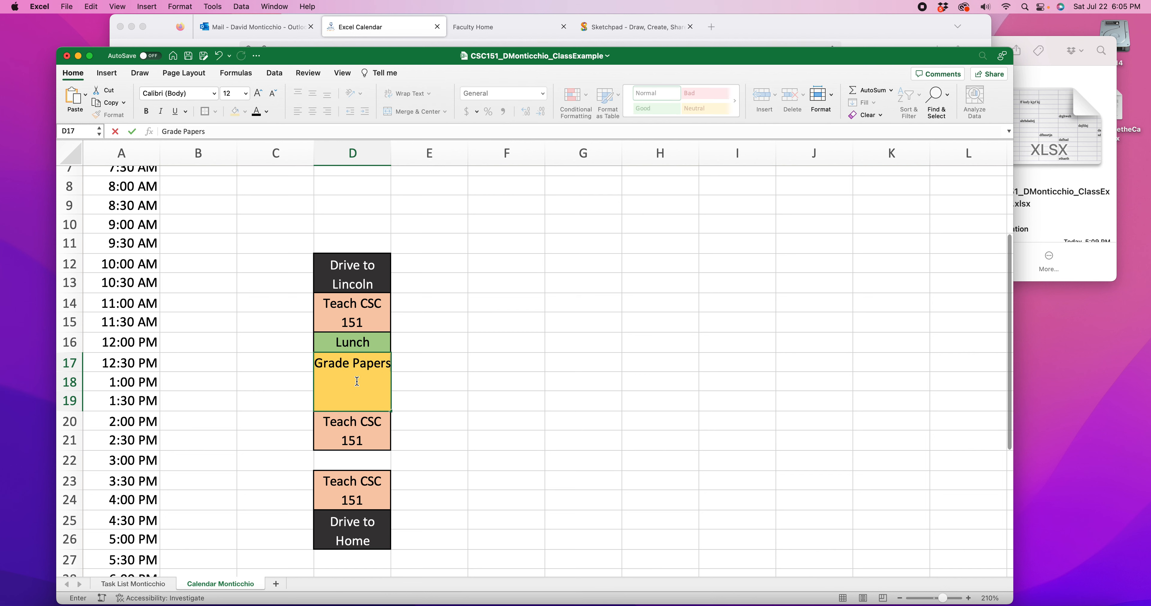
pyautogui.click(355, 363)
pyautogui.write('Student')
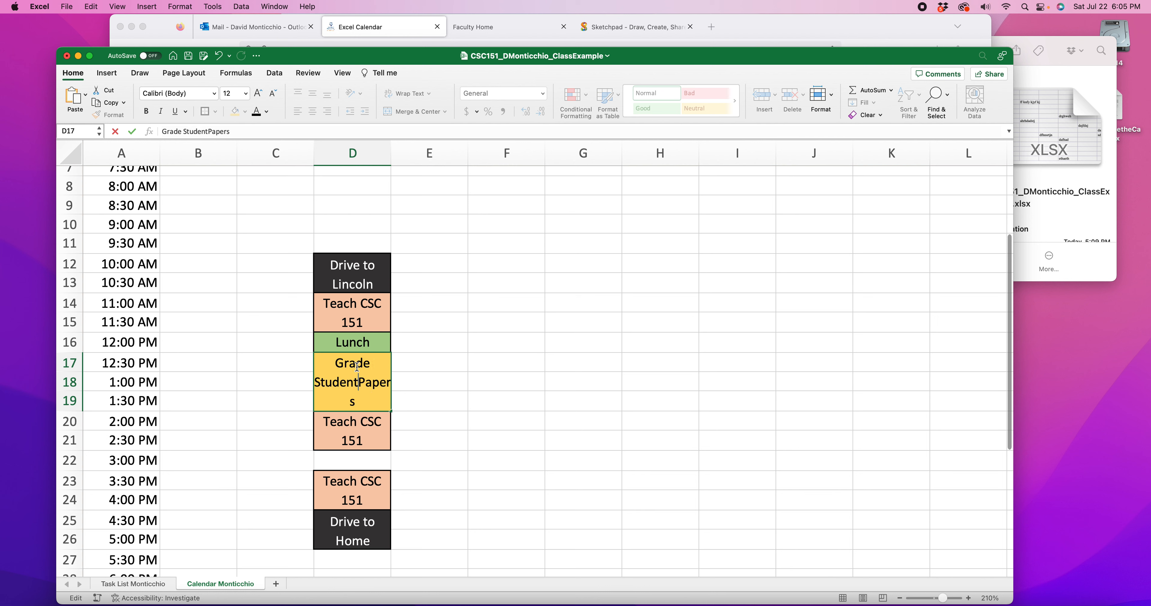
pyautogui.click(491, 393)
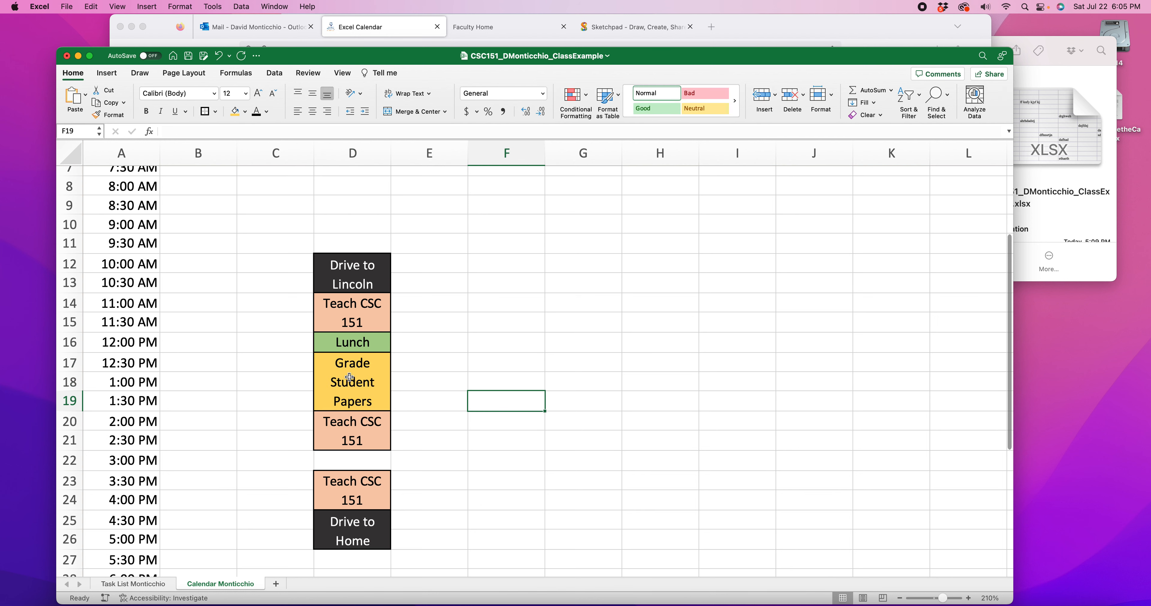
# Copy Tuesday's block of entries from D12 through D26 and paste it into the Thursday column starting at F12
pyautogui.scroll(-2, 434, 359)
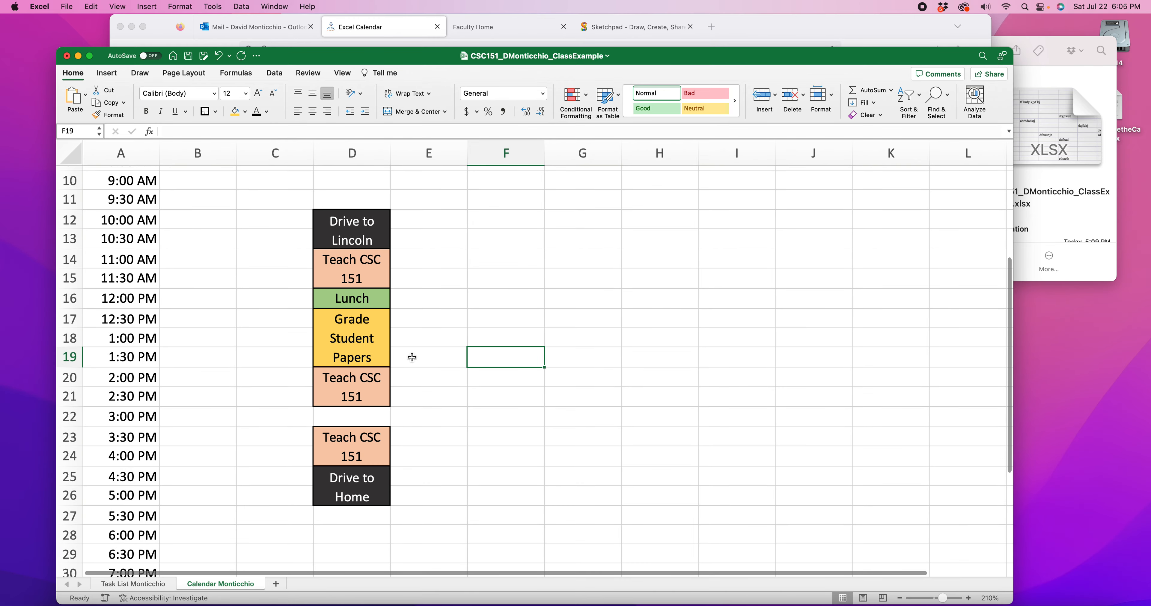
pyautogui.scroll(5, 391, 388)
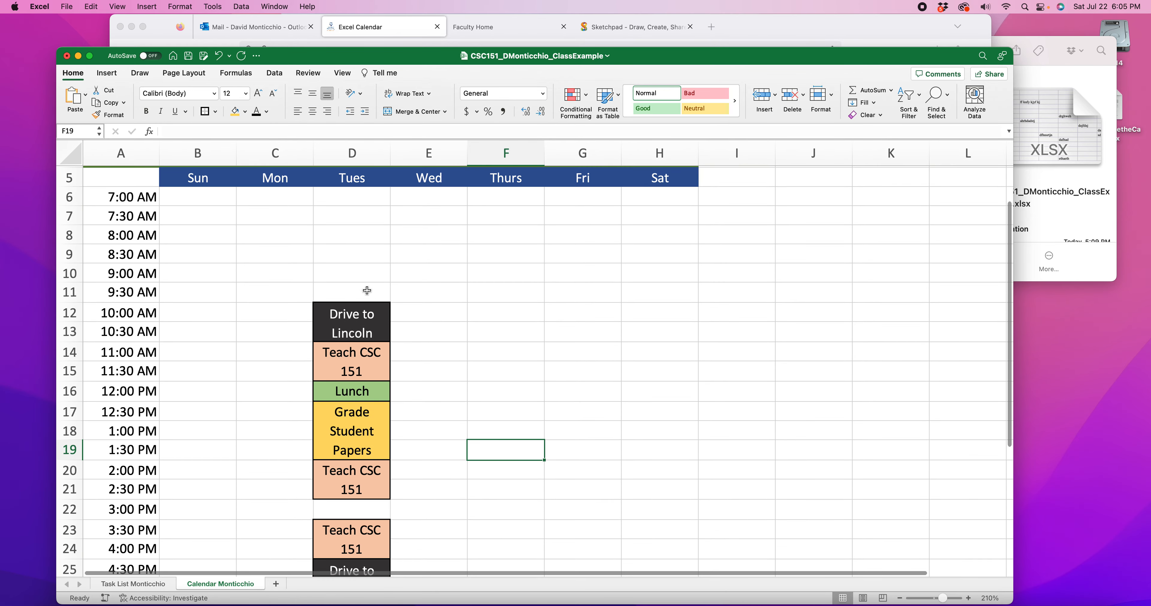
pyautogui.scroll(-7, 356, 313)
pyautogui.scroll(5, 357, 314)
pyautogui.moveTo(349, 279); pyautogui.dragTo(383, 546)
pyautogui.scroll(3, 507, 531)
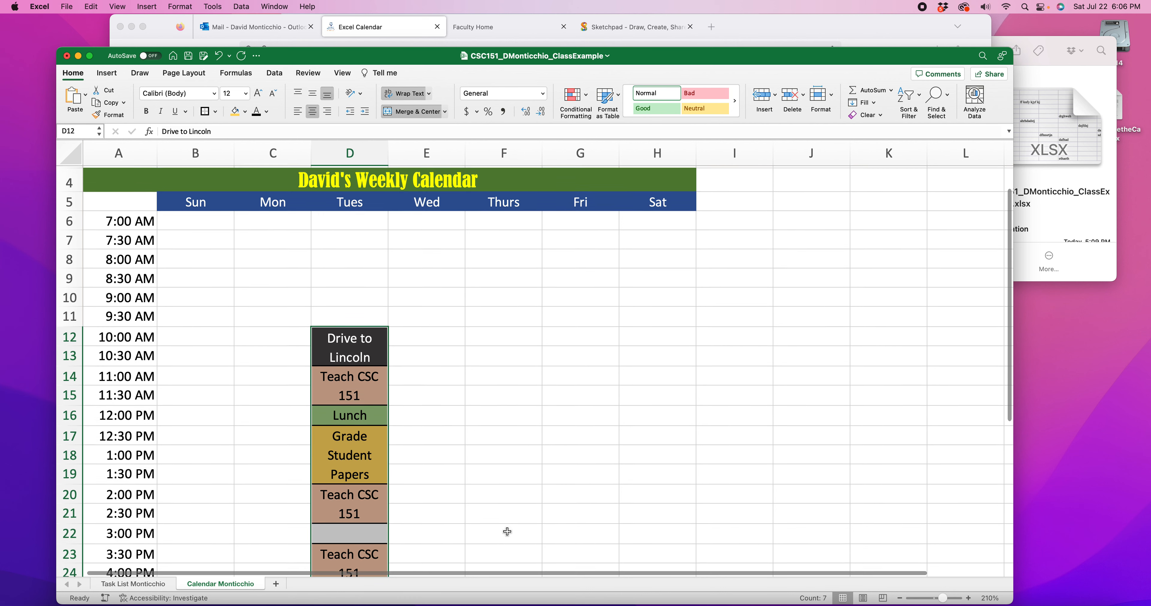
pyautogui.press('super+c')
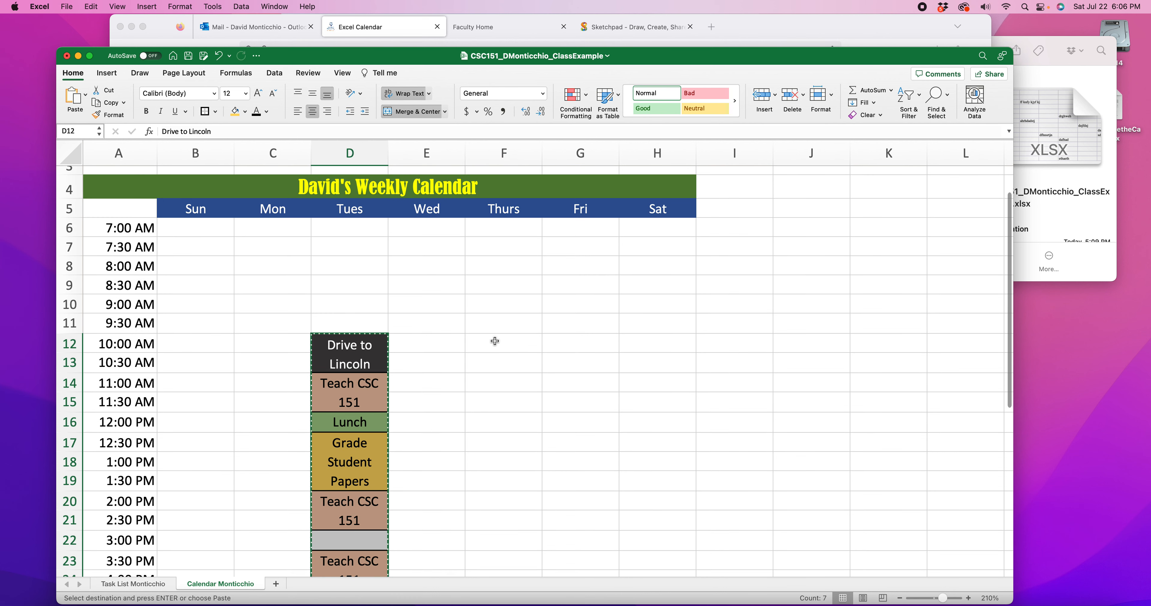
pyautogui.click(494, 340)
pyautogui.press('super+v')
pyautogui.click(581, 362)
# Look over the remaining empty time slots and the Tuesday and Thursday entries across the weekly calendar
pyautogui.doubleClick(426, 306)
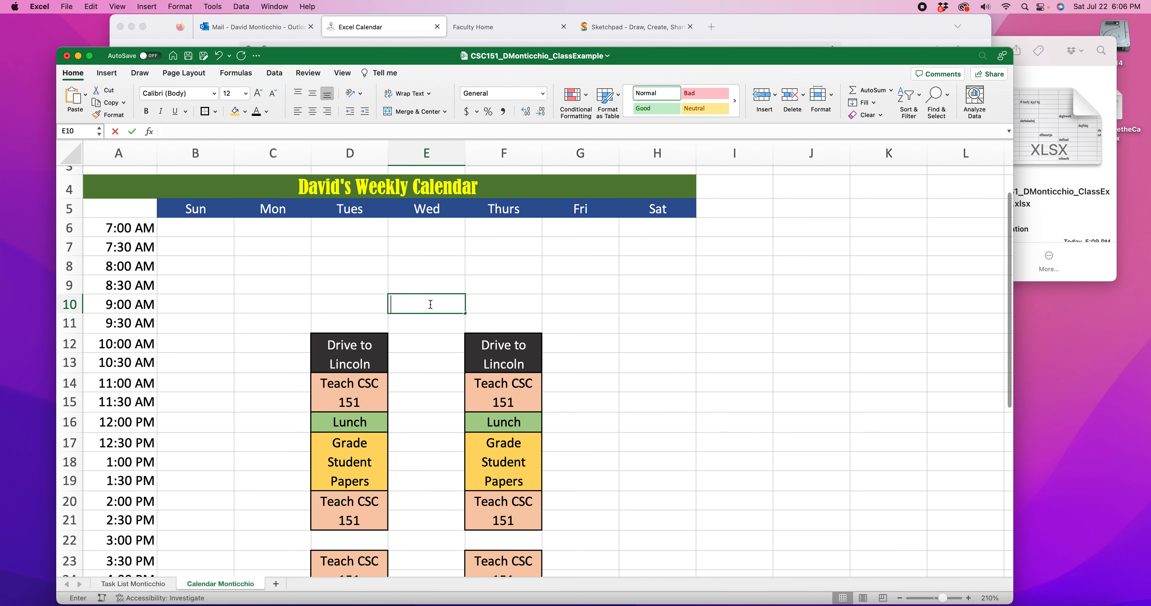
pyautogui.scroll(-5, 424, 322)
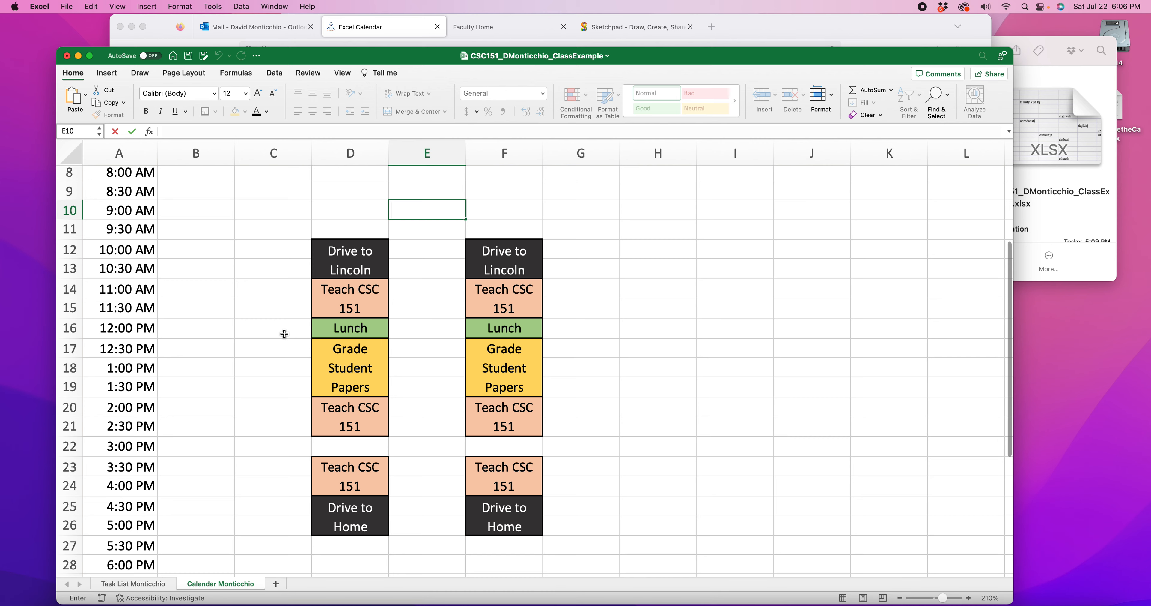
pyautogui.scroll(5, 284, 333)
pyautogui.moveTo(258, 274); pyautogui.dragTo(261, 348)
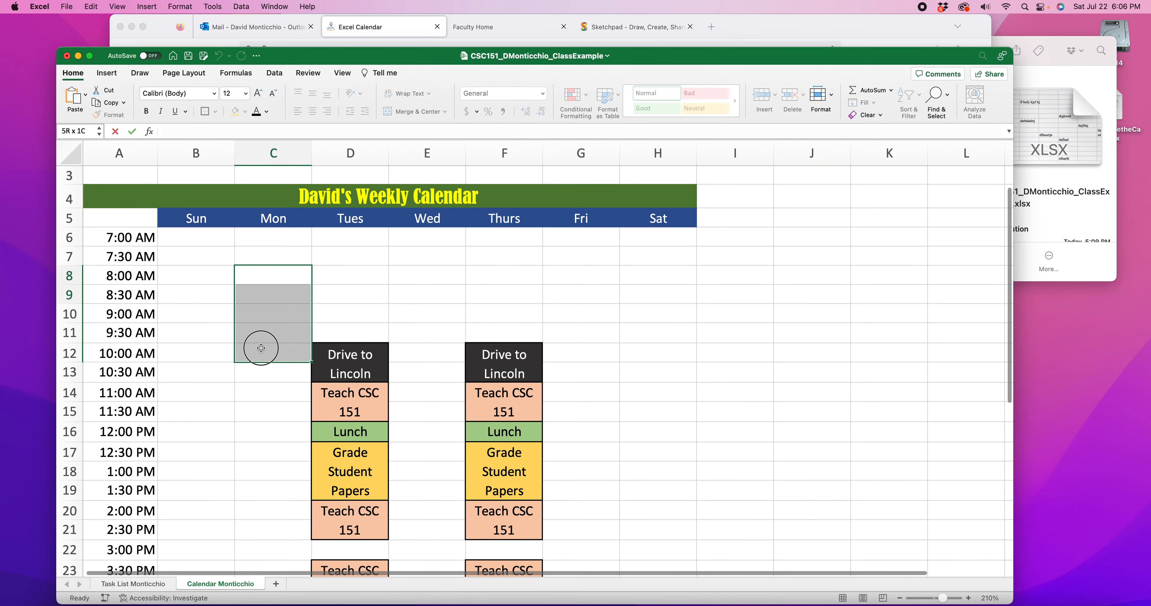
pyautogui.moveTo(449, 258); pyautogui.dragTo(441, 331)
pyautogui.moveTo(565, 260); pyautogui.dragTo(596, 392)
pyautogui.click(700, 379)
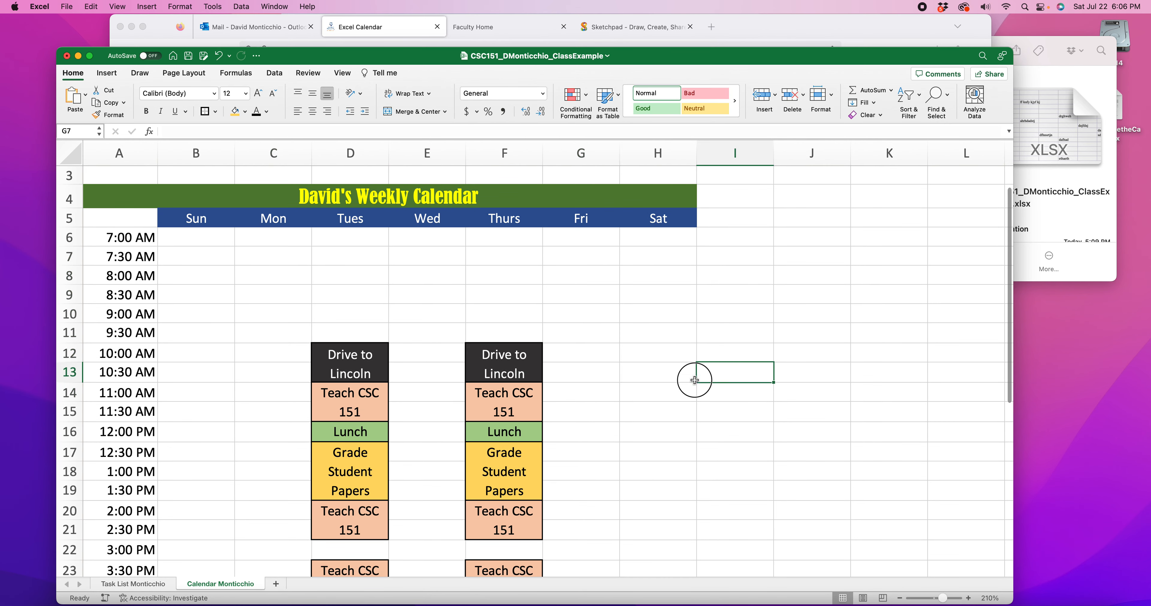
pyautogui.moveTo(695, 380); pyautogui.dragTo(662, 431)
pyautogui.moveTo(233, 298); pyautogui.dragTo(292, 356)
pyautogui.moveTo(418, 278); pyautogui.dragTo(440, 295)
pyautogui.moveTo(500, 276); pyautogui.dragTo(506, 293)
pyautogui.moveTo(596, 276); pyautogui.dragTo(592, 331)
pyautogui.moveTo(660, 297); pyautogui.dragTo(660, 372)
pyautogui.moveTo(584, 431); pyautogui.dragTo(587, 492)
pyautogui.scroll(-1, 444, 324)
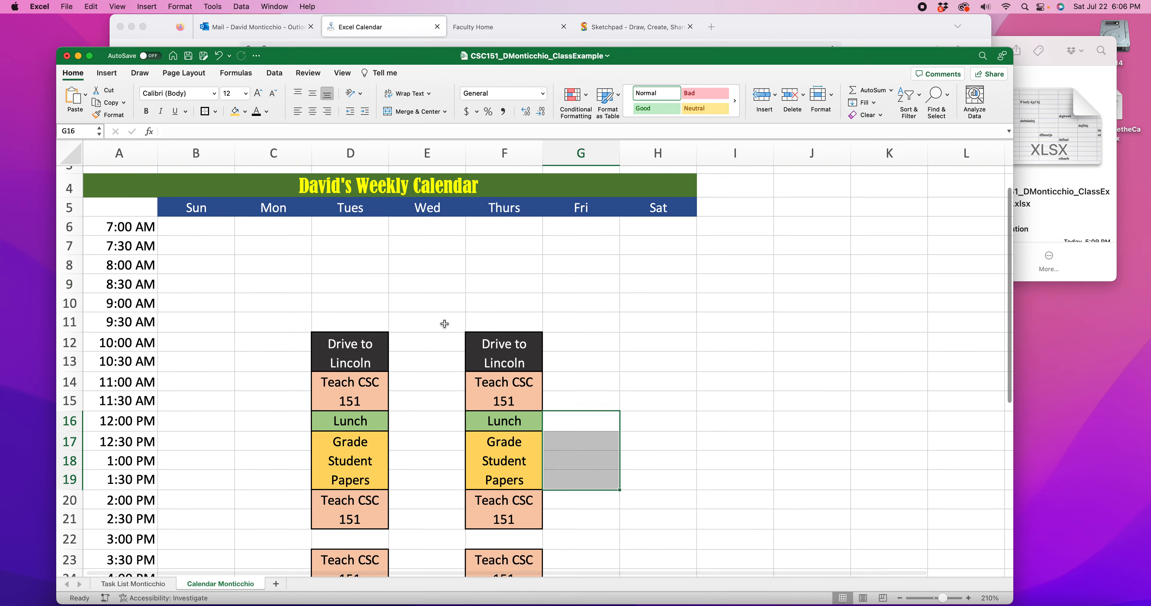
pyautogui.scroll(-5, 444, 324)
pyautogui.scroll(5, 445, 324)
pyautogui.scroll(-4, 444, 324)
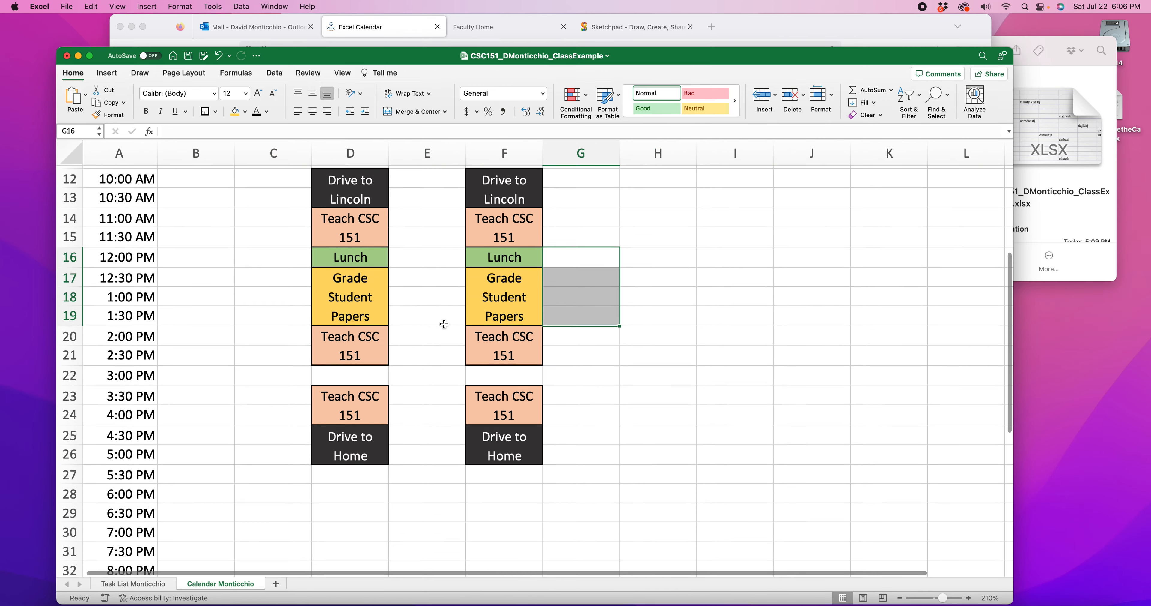
pyautogui.scroll(4, 445, 324)
pyautogui.scroll(-5, 350, 341)
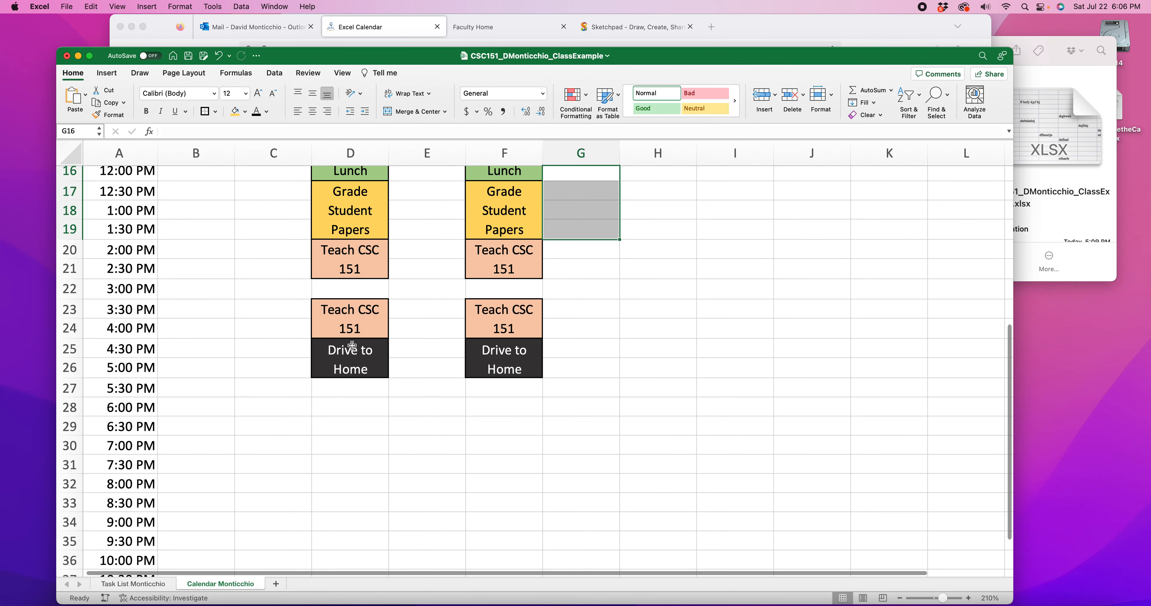
# Examine the open time slots around the Tuesday and Thursday entries, from early morning to late evening
pyautogui.moveTo(344, 404); pyautogui.dragTo(342, 440)
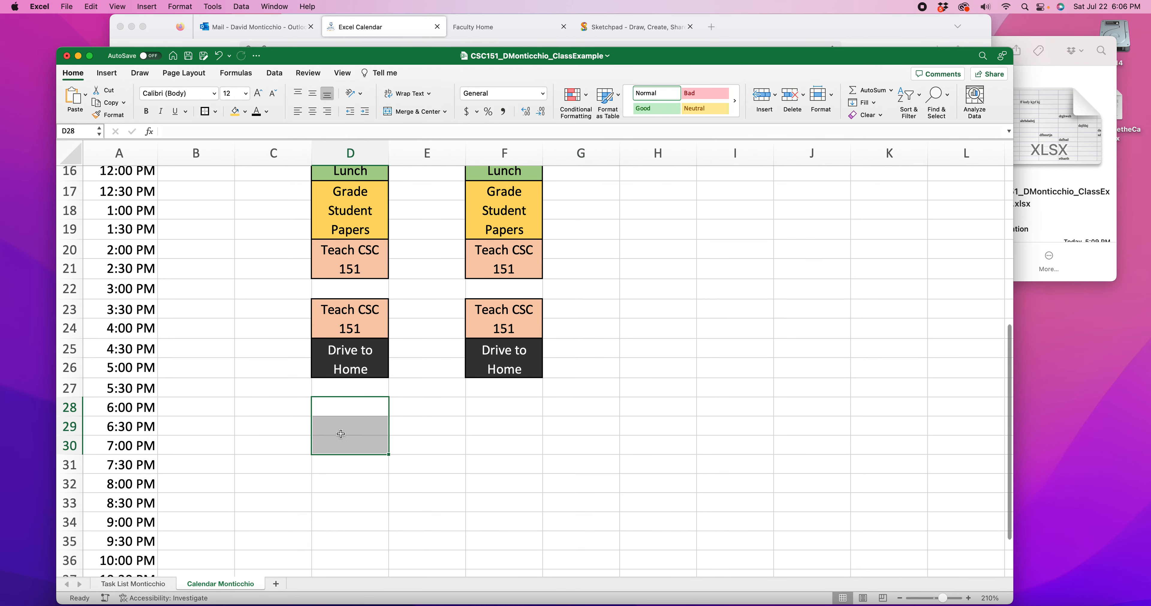
pyautogui.scroll(-1, 469, 422)
pyautogui.scroll(-4, 469, 421)
pyautogui.scroll(6, 355, 432)
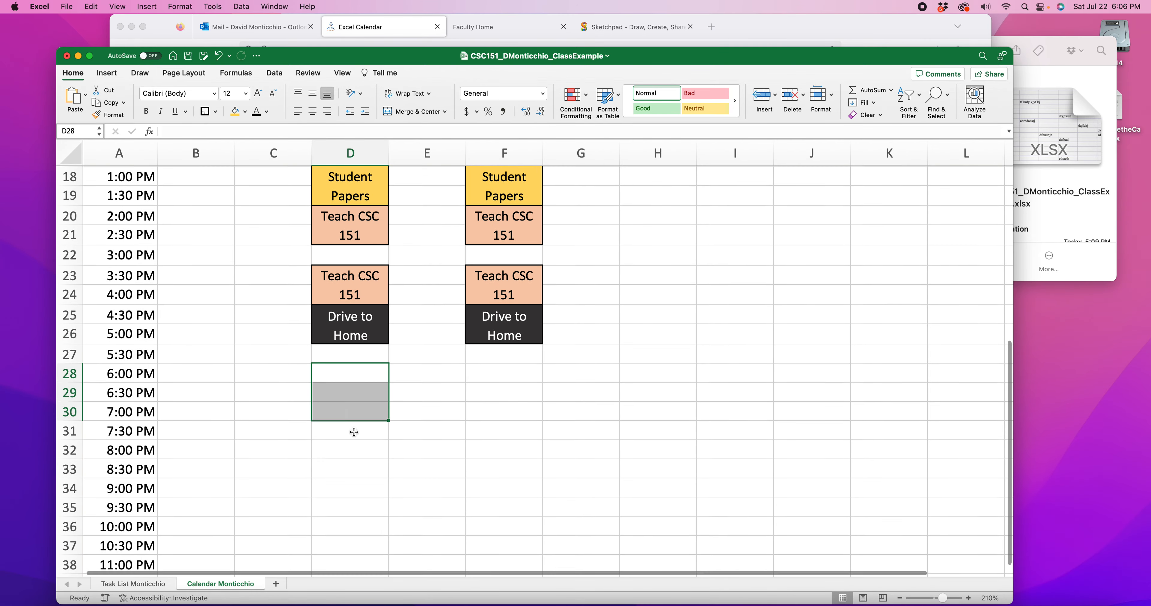
pyautogui.scroll(1, 354, 432)
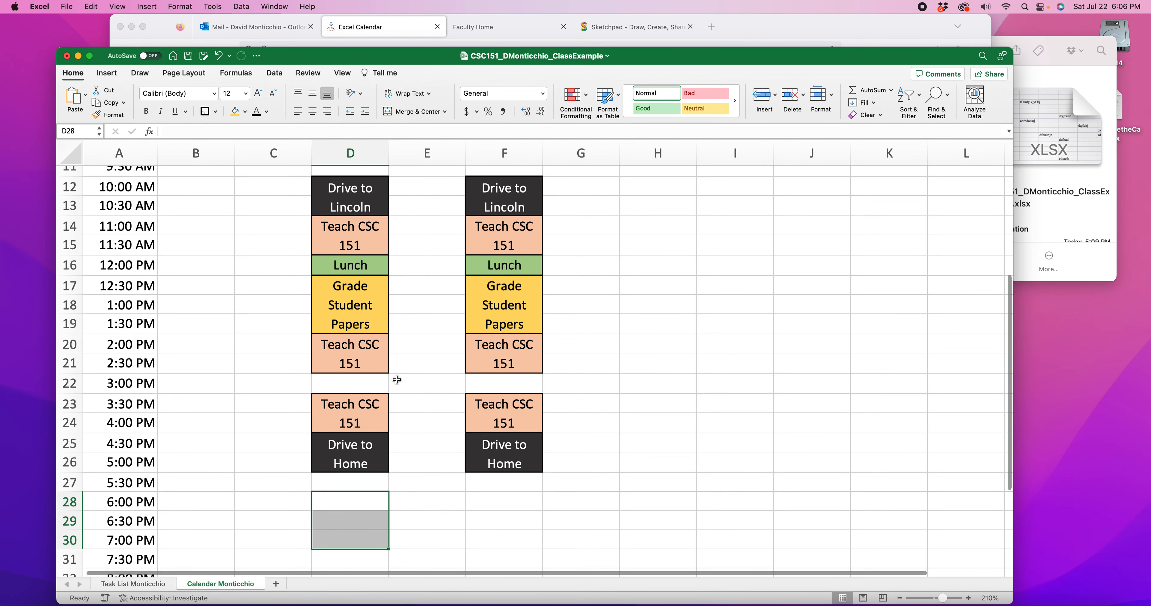
pyautogui.scroll(6, 267, 246)
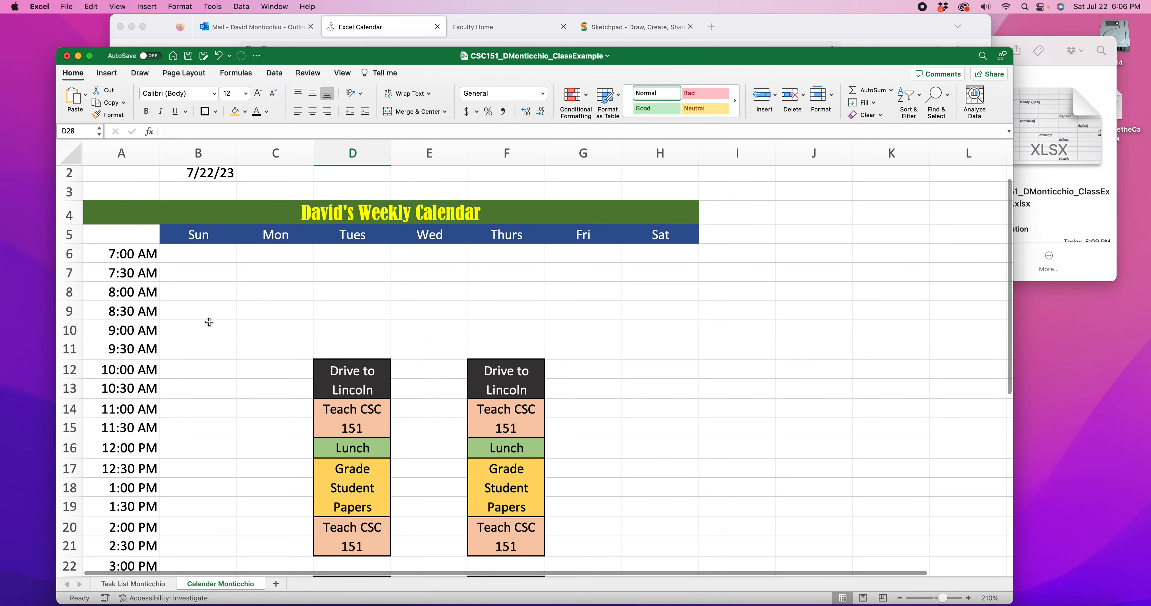
pyautogui.scroll(-3, 206, 239)
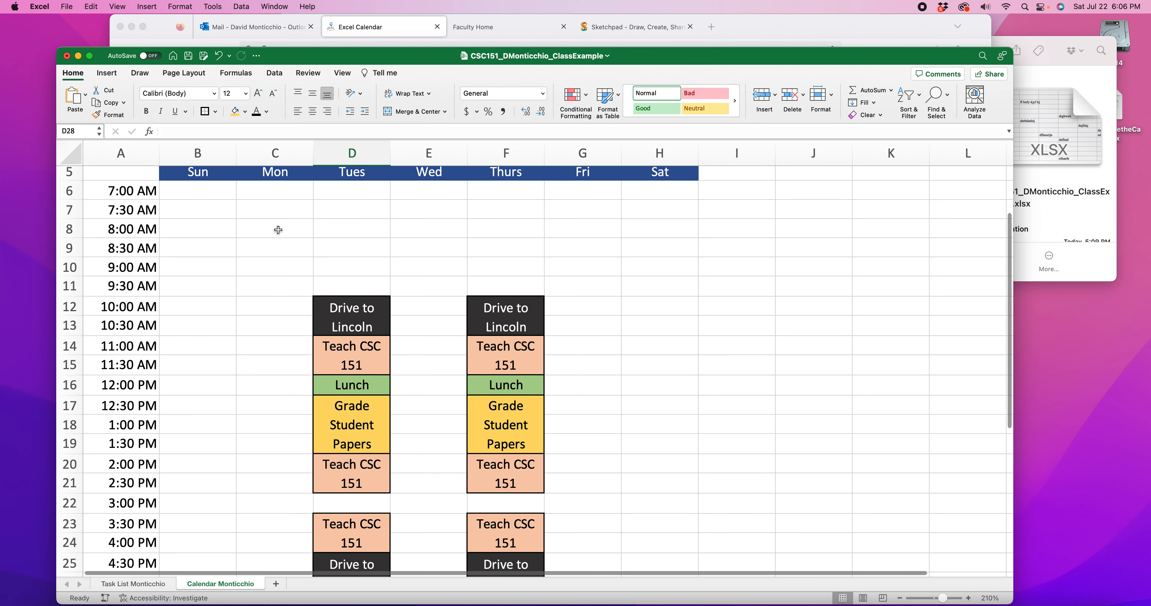
pyautogui.scroll(-2, 276, 227)
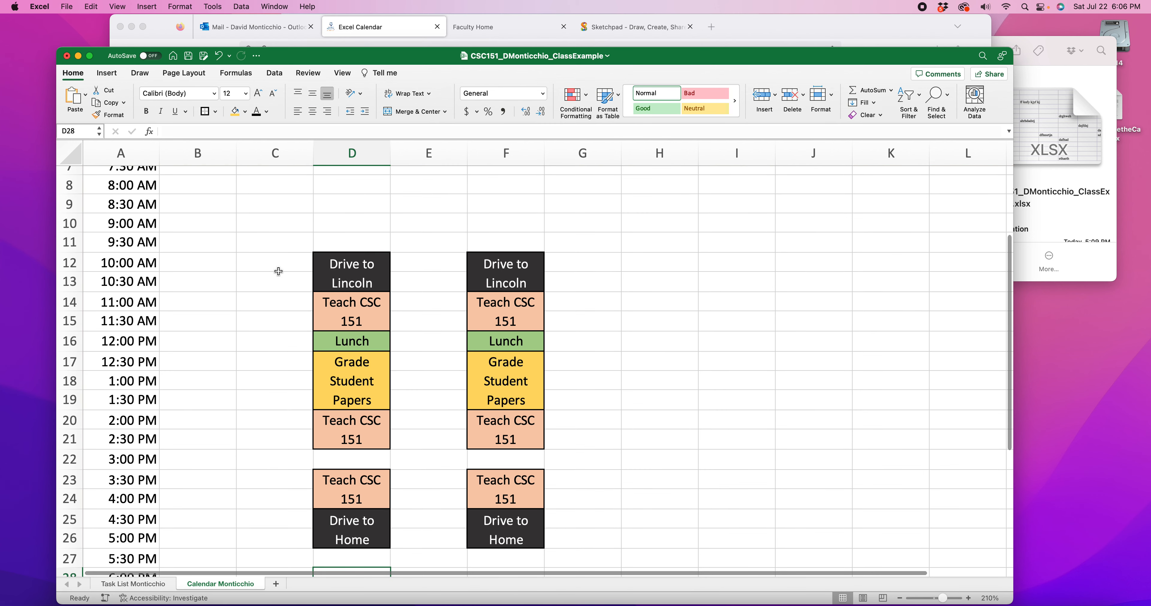
# Merge and center Monday cells C12:C17 (10:00 AM to 12:30 PM) with an outside border, wrapped text and top alignment
pyautogui.scroll(-2, 258, 264)
pyautogui.moveTo(259, 229); pyautogui.dragTo(266, 324)
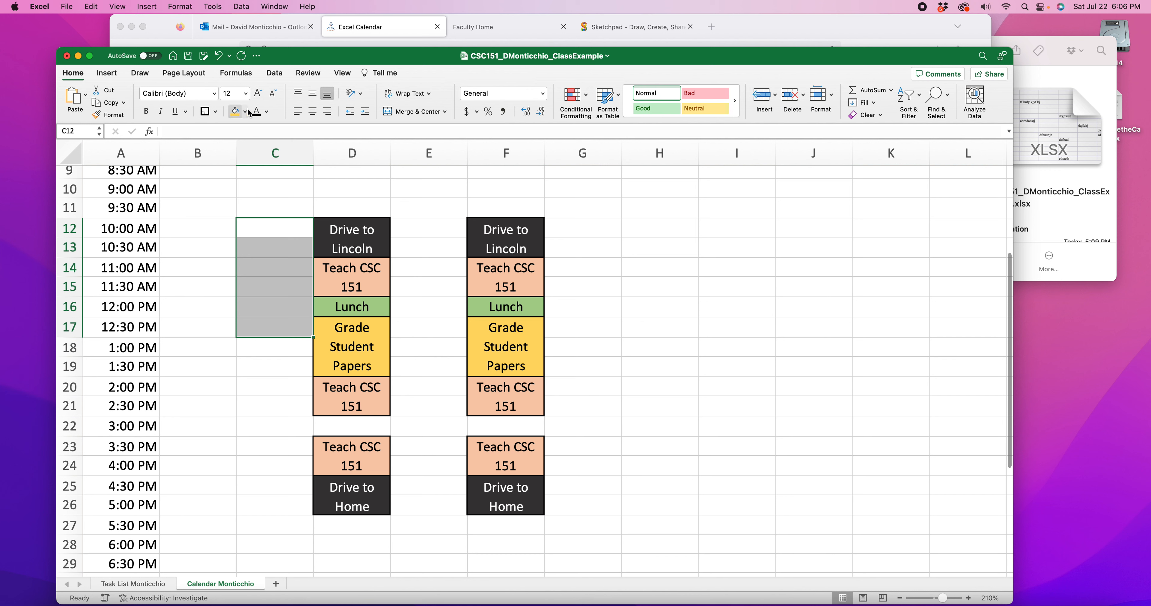
pyautogui.click(415, 111)
pyautogui.click(420, 95)
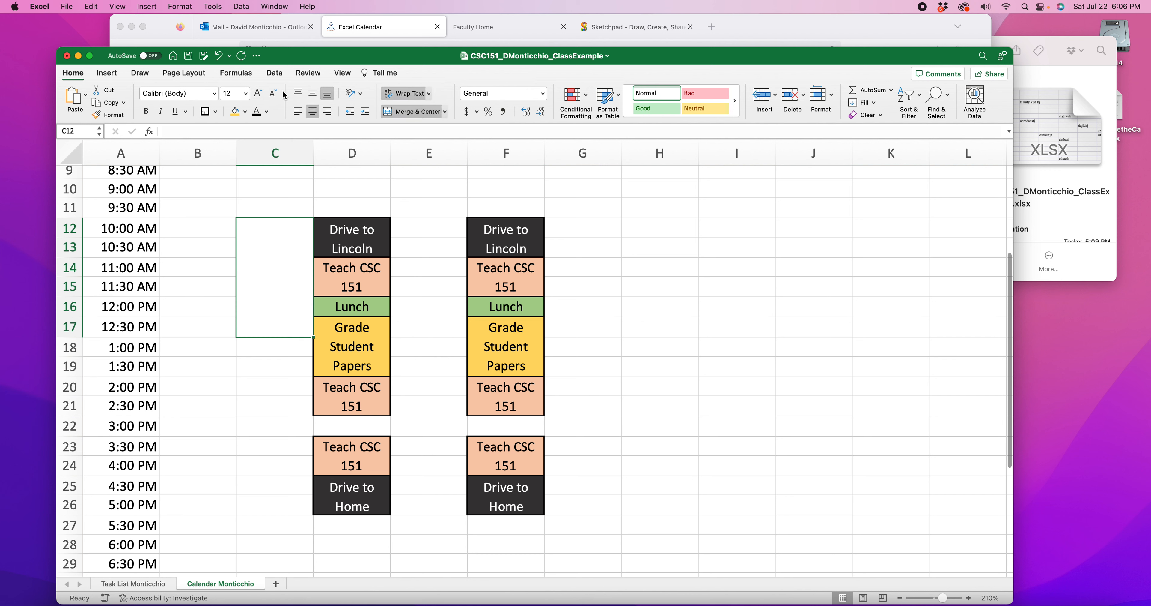
pyautogui.click(298, 93)
# Enter "Buy Food at Costco" in the merged Monday cell C12
pyautogui.doubleClick(280, 250)
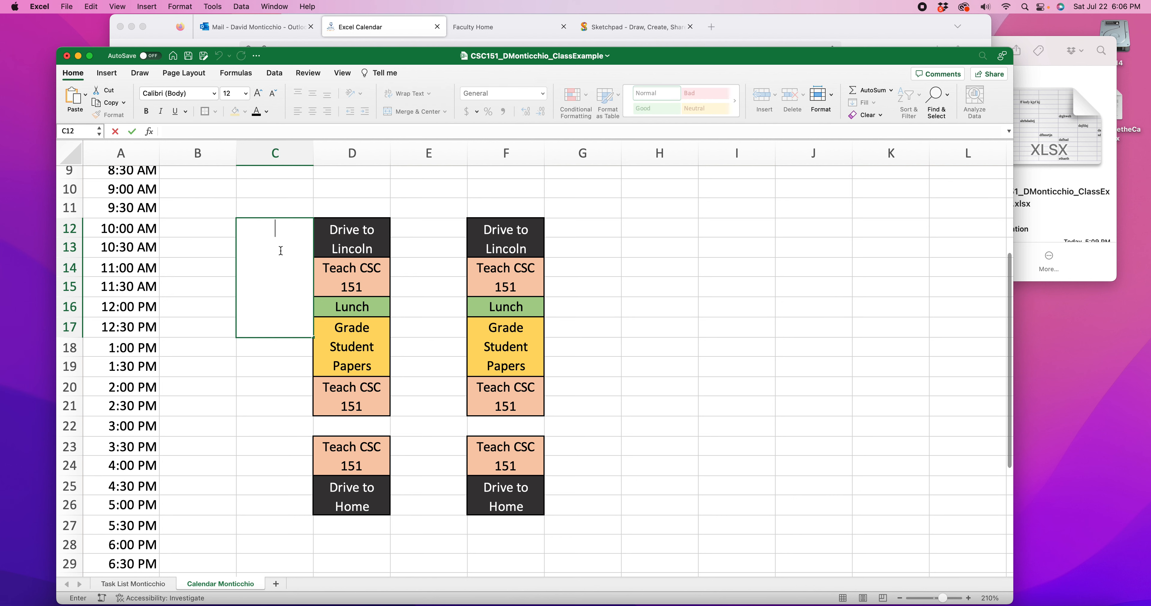
pyautogui.write('Buy Food at Costco')
pyautogui.click(249, 408)
# Fill the "Buy Food at Costco" block with the same light green as the Lunch entries
pyautogui.click(282, 298)
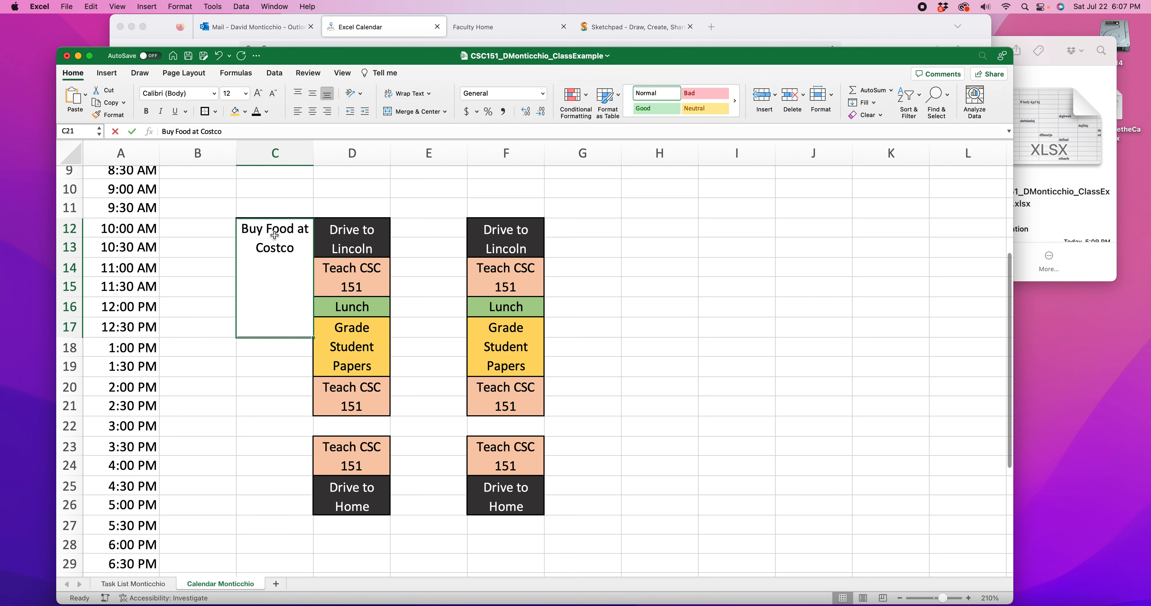
pyautogui.click(246, 113)
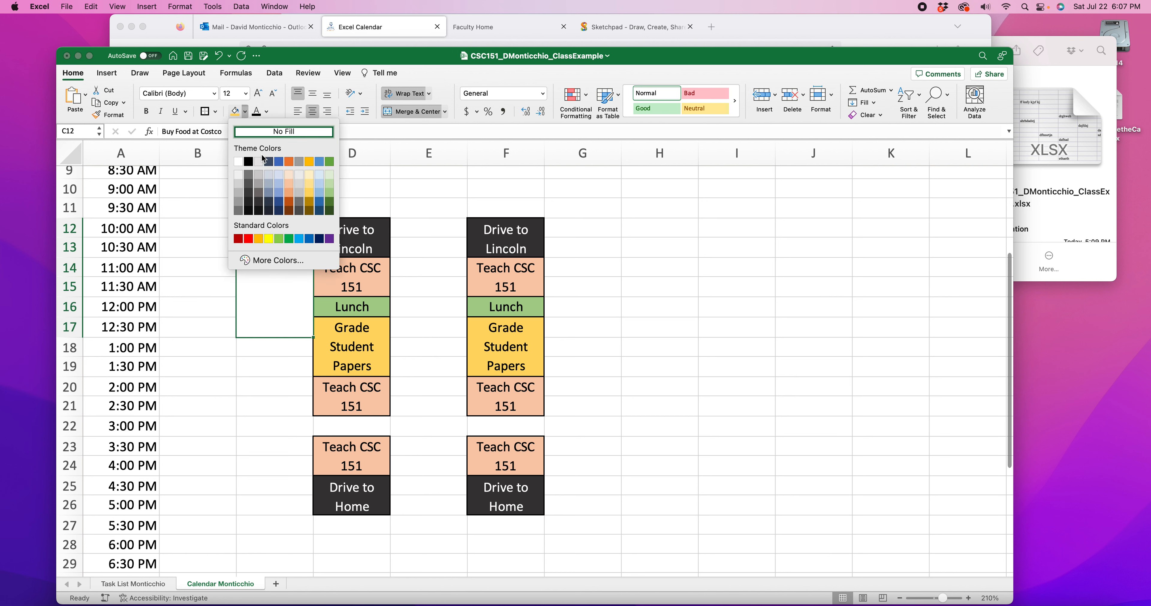
pyautogui.click(330, 184)
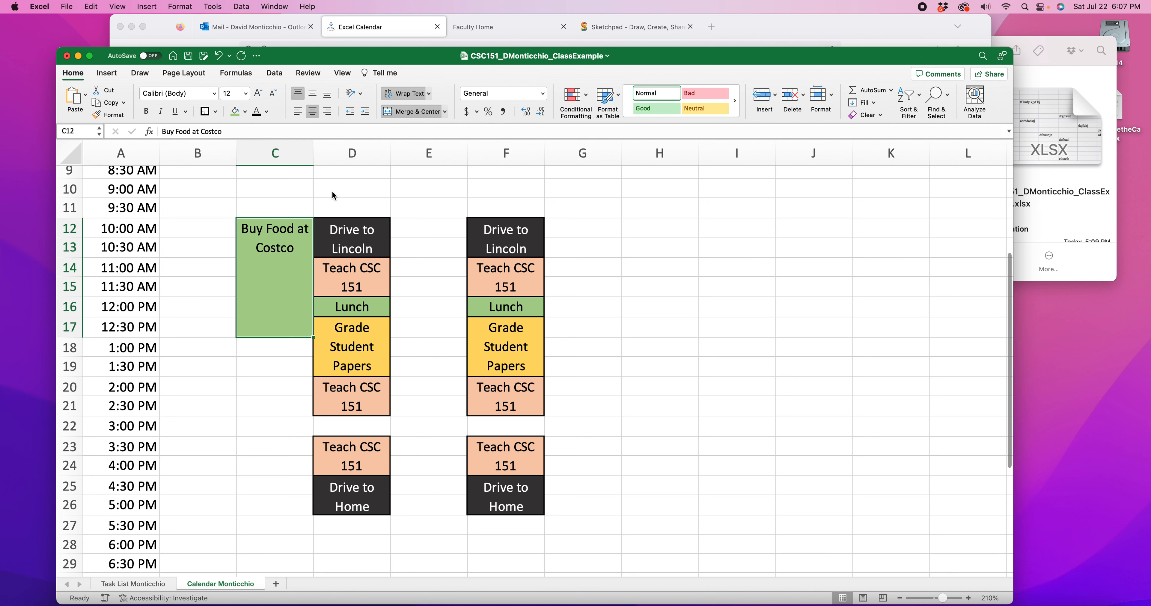
pyautogui.click(448, 204)
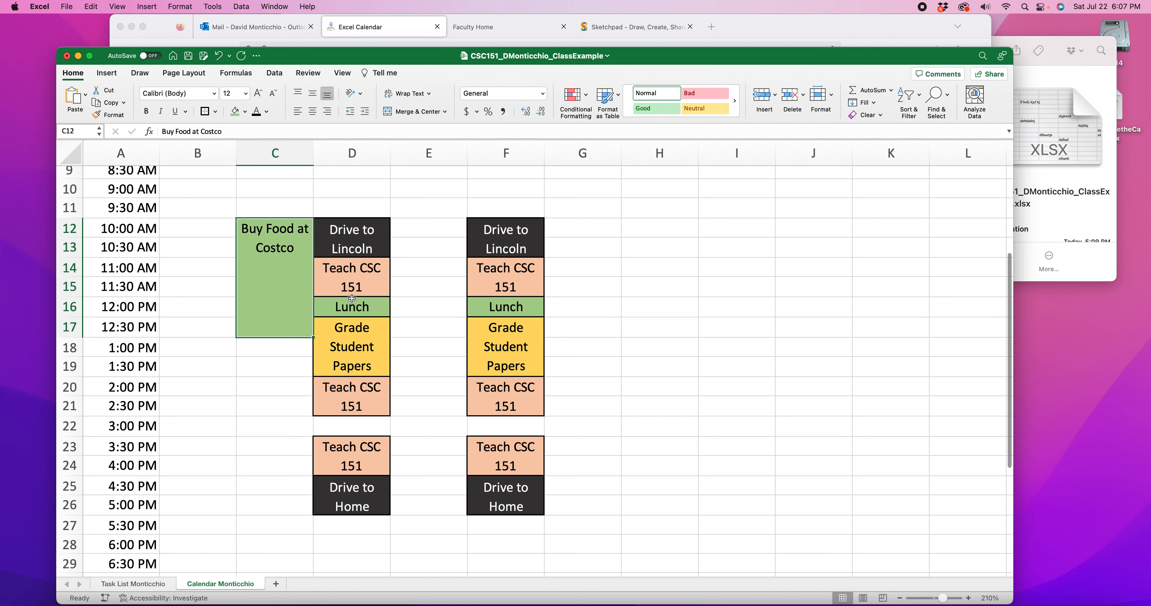
pyautogui.click(655, 336)
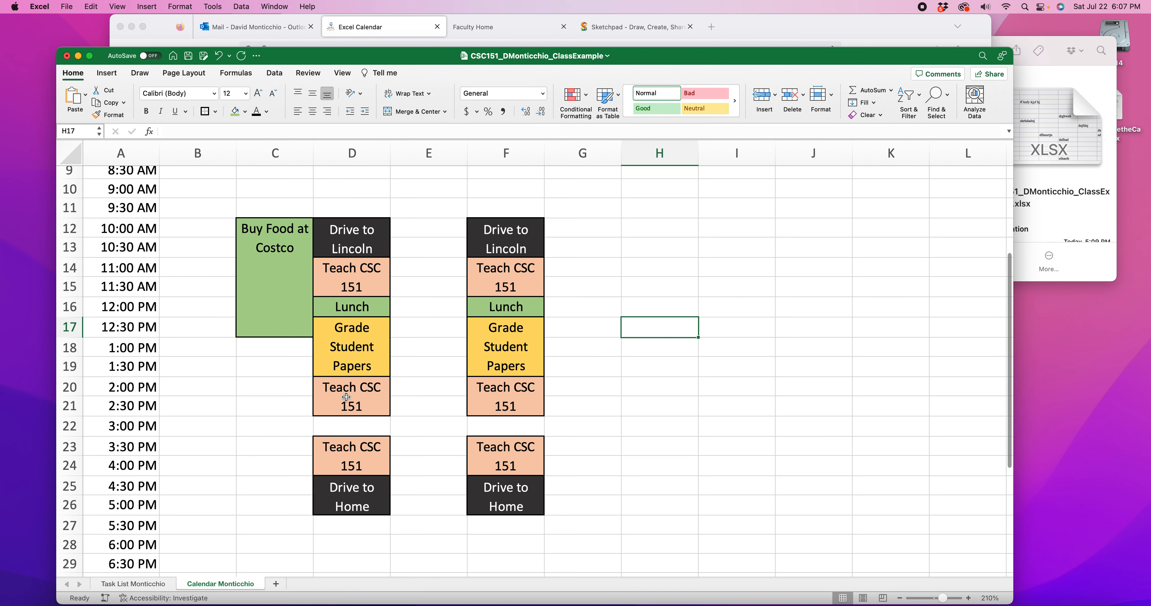
# Copy Tuesday's Lunch entry from D16 and paste it into the 5:30 PM cells D27 and F27
pyautogui.scroll(-5, 347, 396)
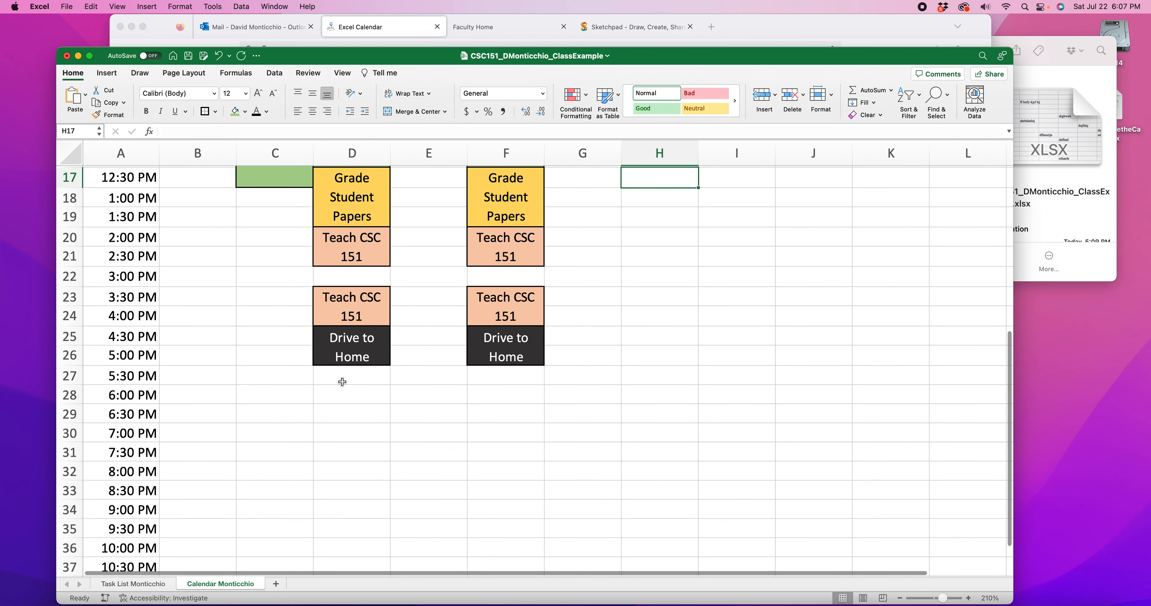
pyautogui.moveTo(343, 382); pyautogui.dragTo(342, 395)
pyautogui.scroll(3, 365, 227)
pyautogui.click(365, 227)
pyautogui.press('cmd+c')
pyautogui.click(365, 449)
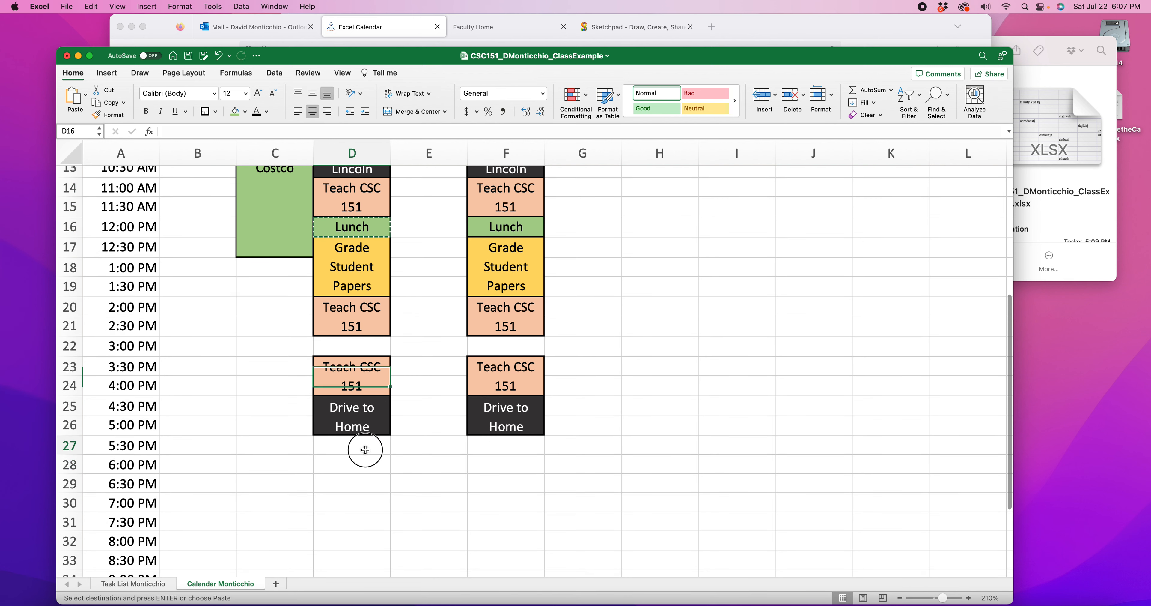
pyautogui.press('cmd+v')
pyautogui.click(489, 444)
pyautogui.press('cmd+v')
# Change the text of the 5:30 PM entries in D27 and F27 to "Dinner"
pyautogui.doubleClick(354, 446)
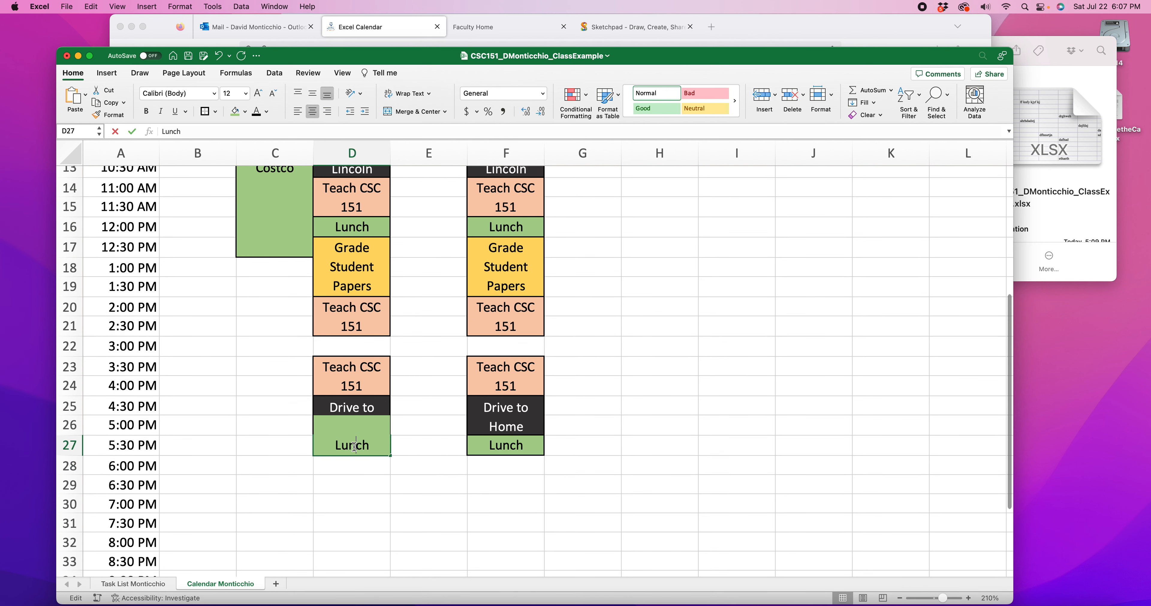
pyautogui.moveTo(369, 445); pyautogui.dragTo(334, 445)
pyautogui.write('Dinner')
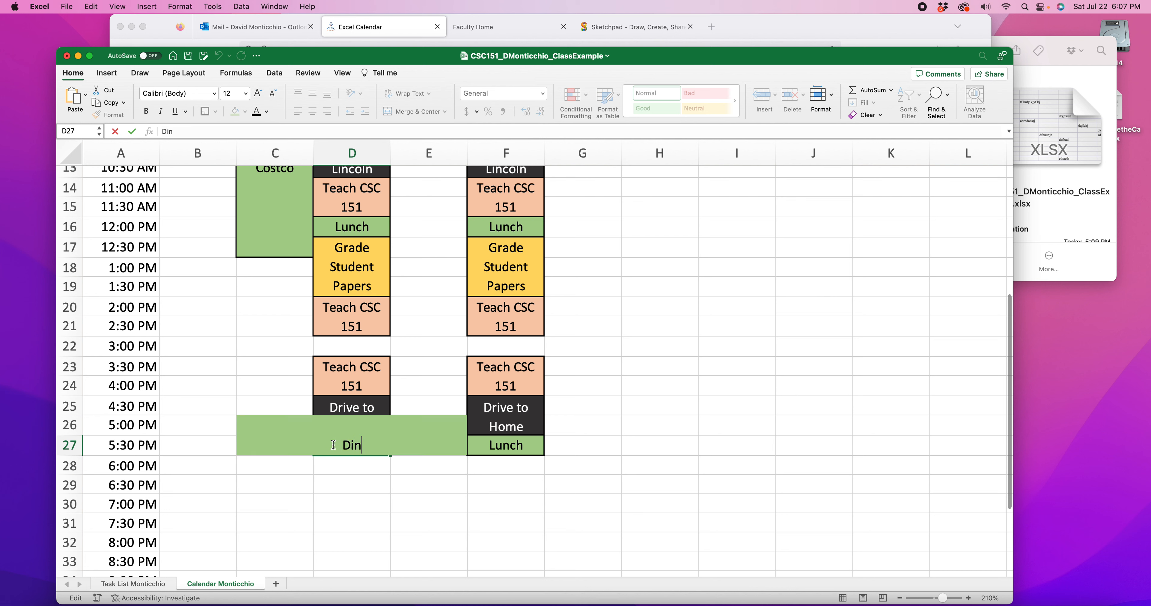
pyautogui.click(499, 451)
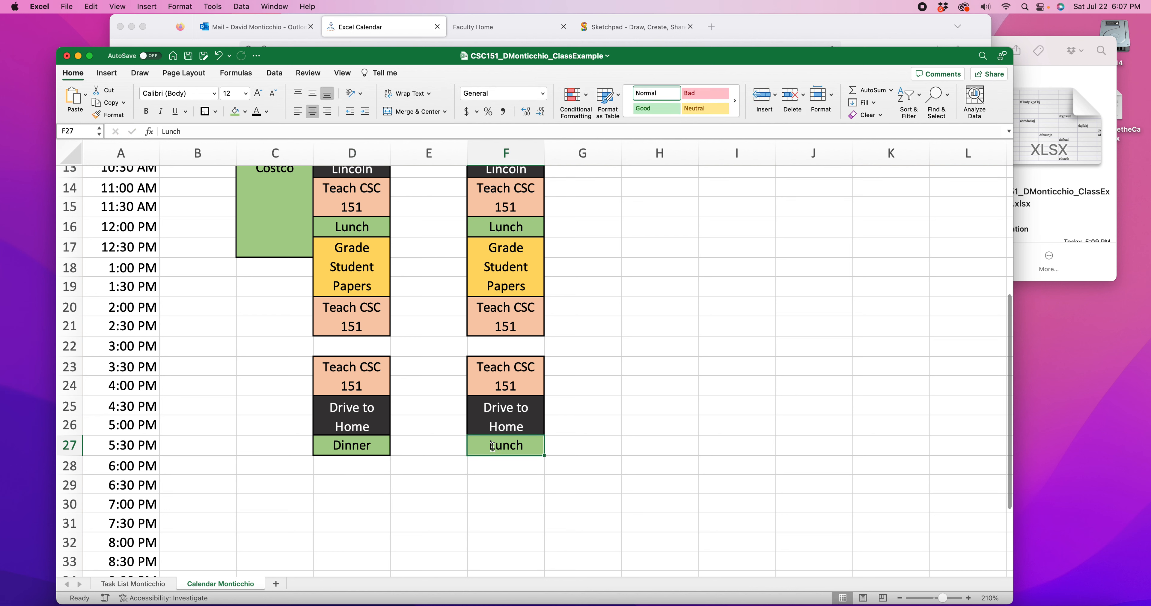
pyautogui.write('D')
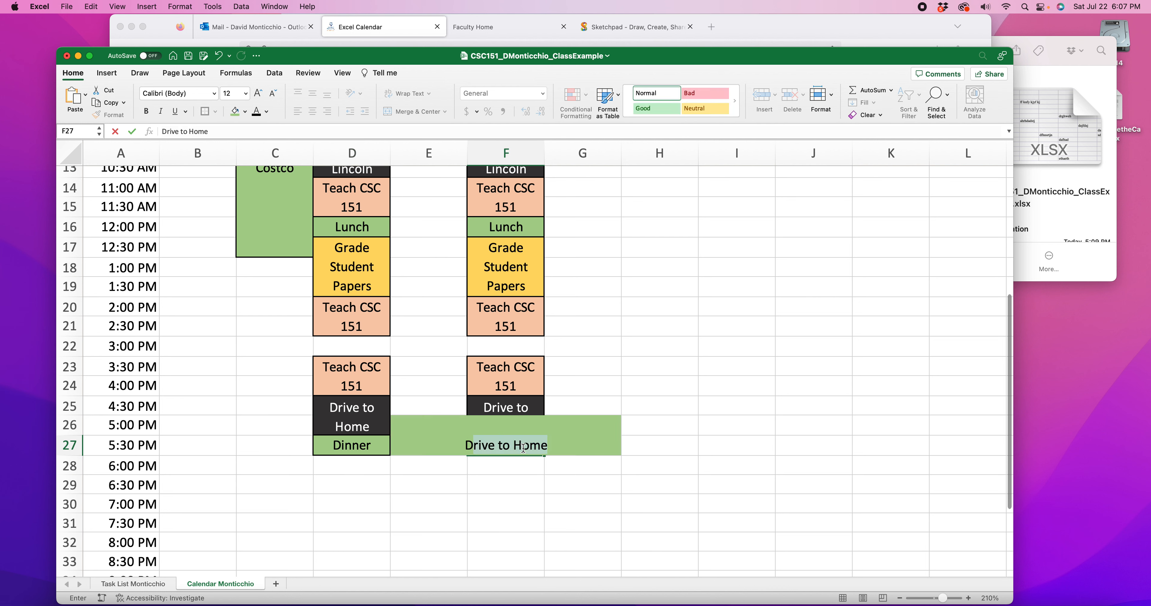
pyautogui.write('inner')
pyautogui.press('Return')
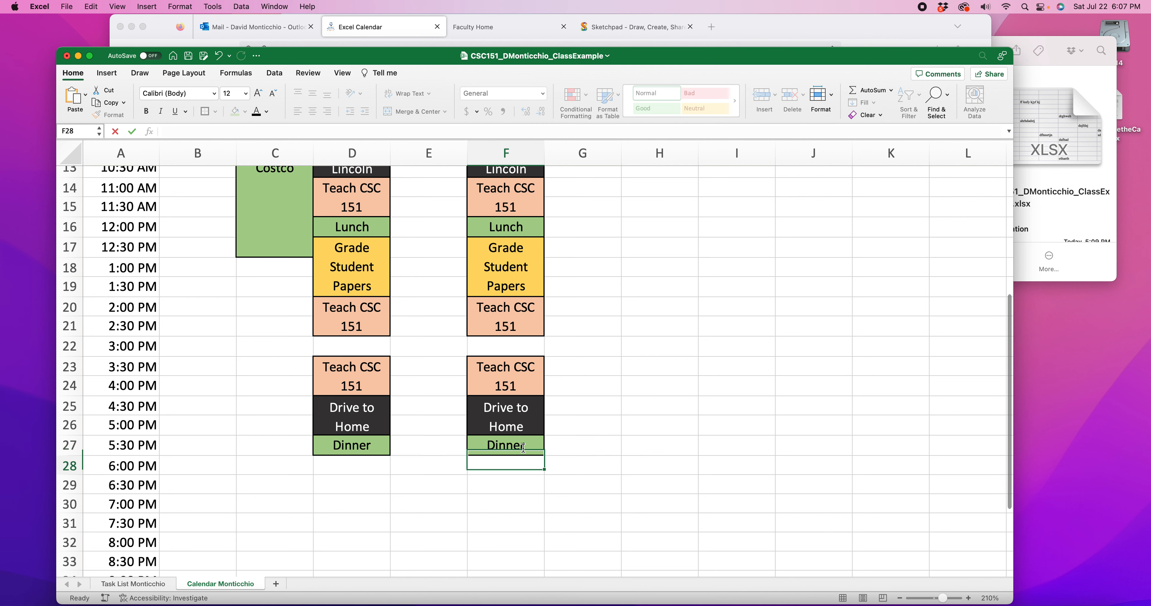
# Check the empty evening slots below the Dinner entries in the Tuesday and Thursday columns
pyautogui.scroll(-3, 386, 472)
pyautogui.scroll(-3, 386, 471)
pyautogui.click(344, 350)
pyautogui.click(504, 387)
pyautogui.click(367, 439)
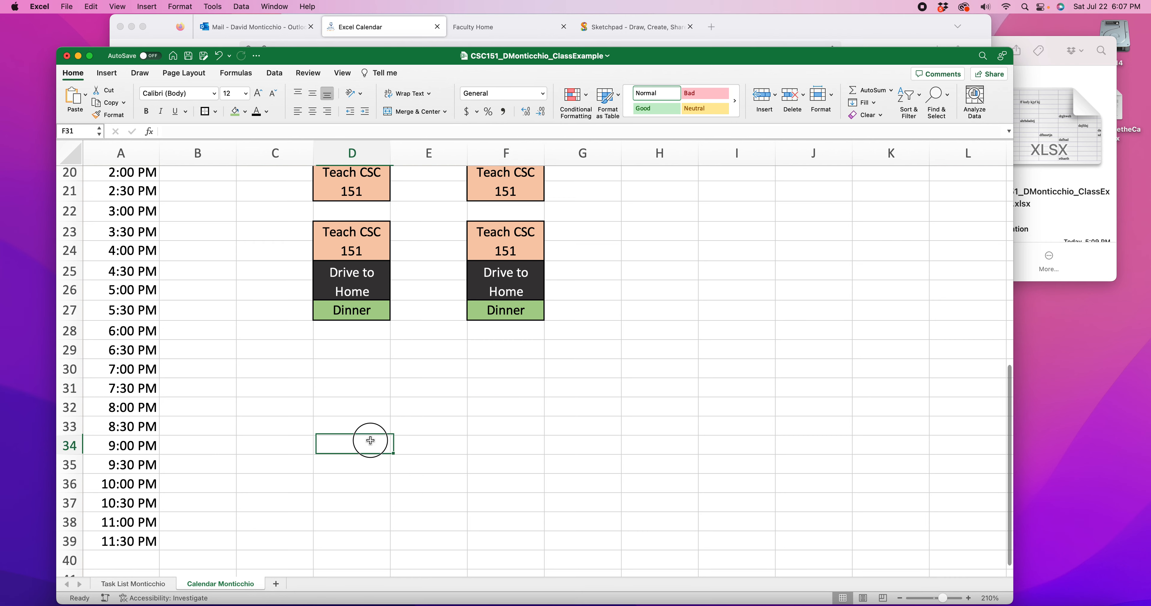
pyautogui.moveTo(367, 388); pyautogui.dragTo(374, 463)
pyautogui.moveTo(479, 409); pyautogui.dragTo(496, 484)
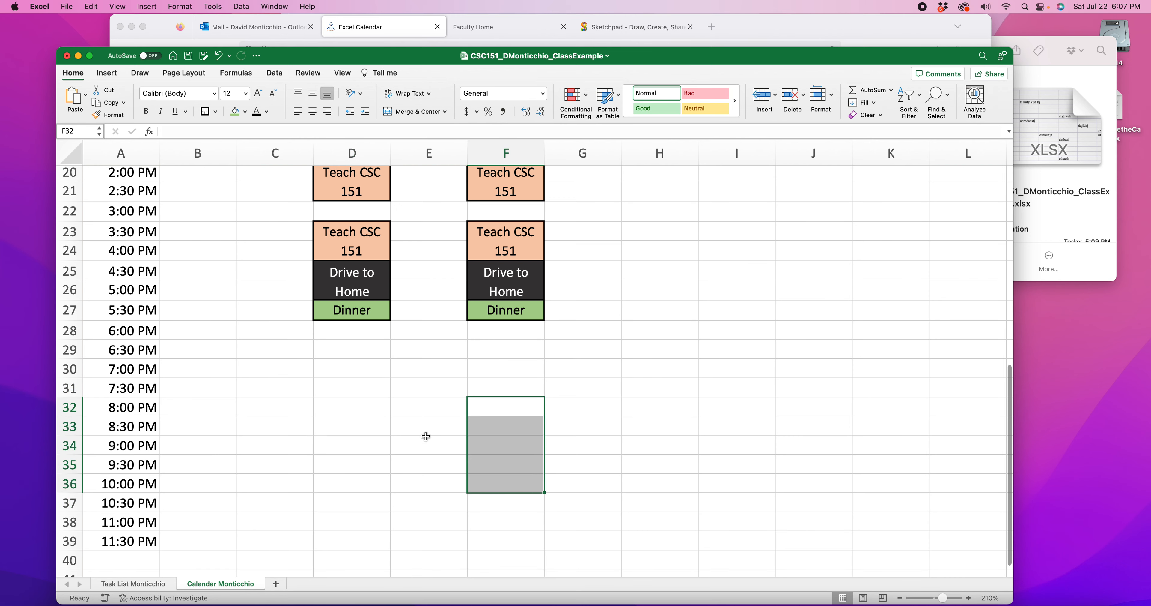
pyautogui.scroll(10, 442, 444)
pyautogui.scroll(-2, 397, 425)
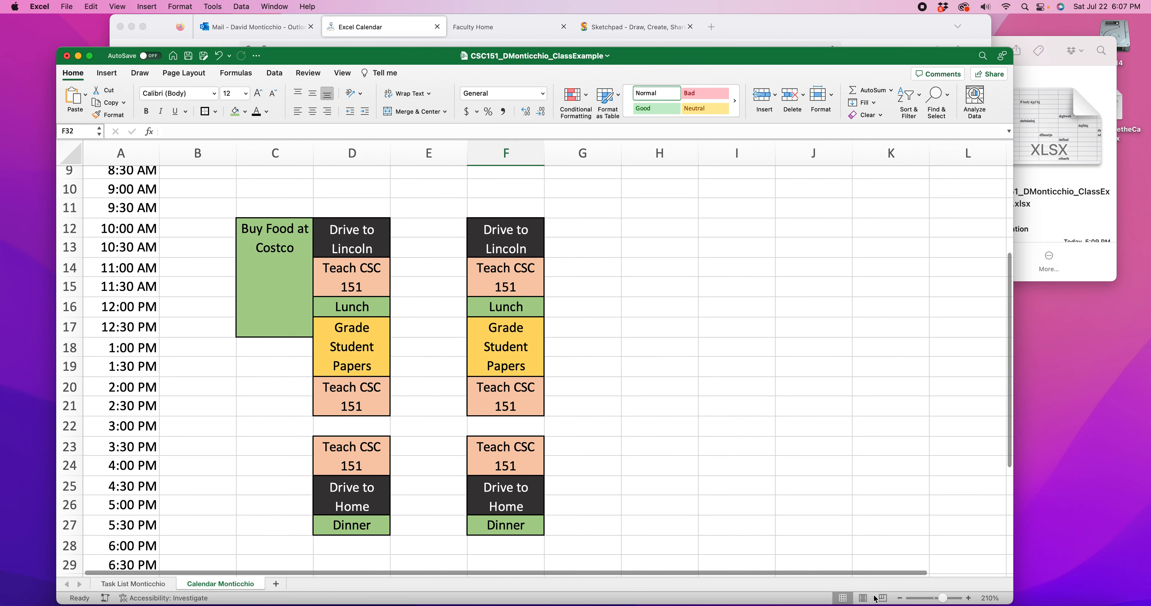
# Zoom the sheet out to 180% and review the whole weekly calendar
pyautogui.click(901, 599)
pyautogui.click(900, 599)
pyautogui.click(900, 598)
pyautogui.scroll(5, 519, 447)
pyautogui.scroll(-3, 518, 449)
pyautogui.scroll(-5, 518, 452)
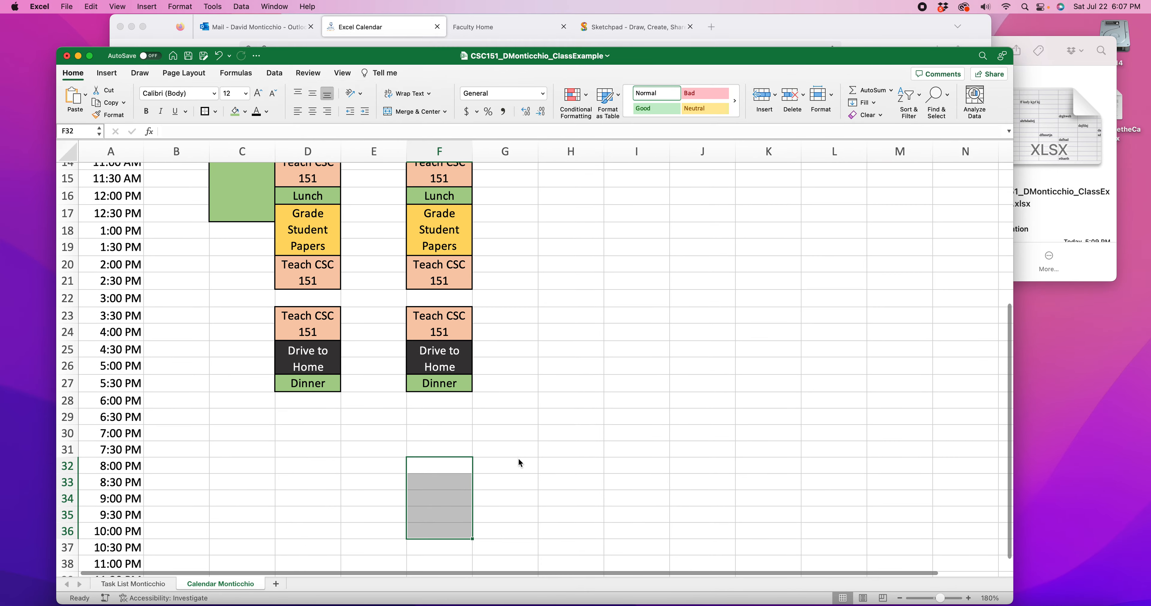
pyautogui.scroll(7, 518, 456)
pyautogui.scroll(-1, 528, 455)
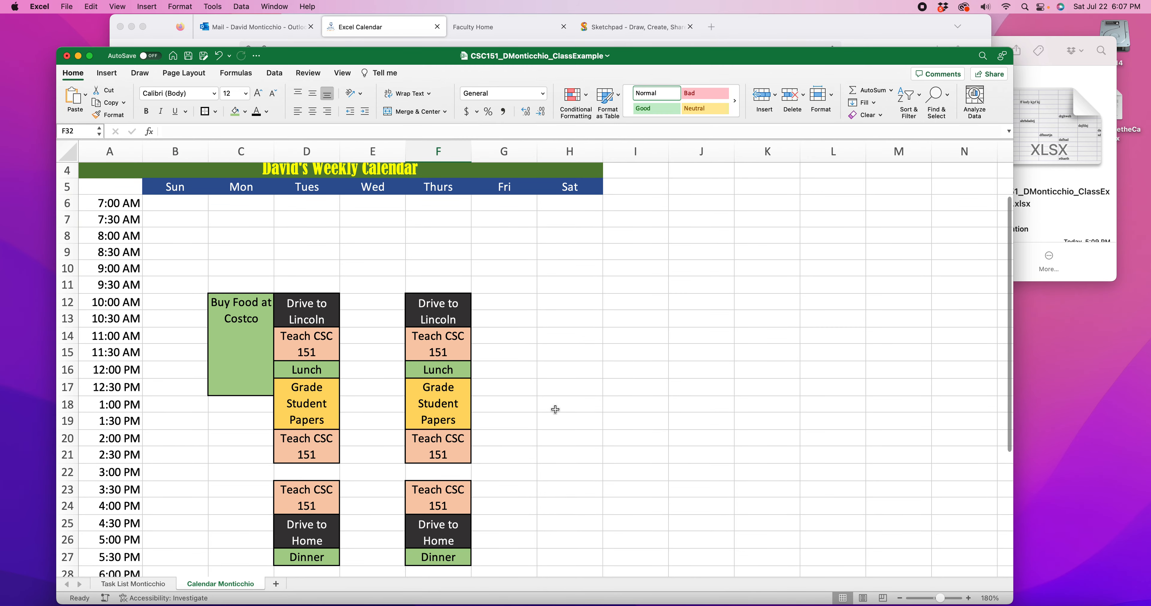
# Merge and center Friday cells G9:G12 (8:30 to 10:00 AM) with an outside border, wrapped text and top alignment
pyautogui.scroll(-1, 559, 406)
pyautogui.moveTo(513, 233); pyautogui.dragTo(517, 276)
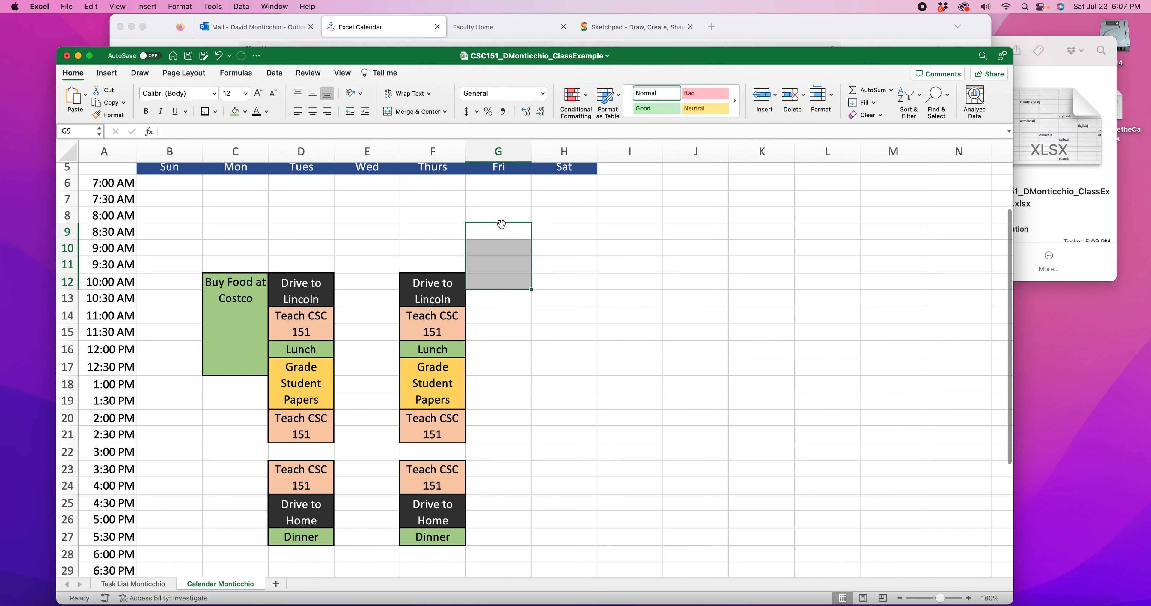
pyautogui.scroll(1, 500, 268)
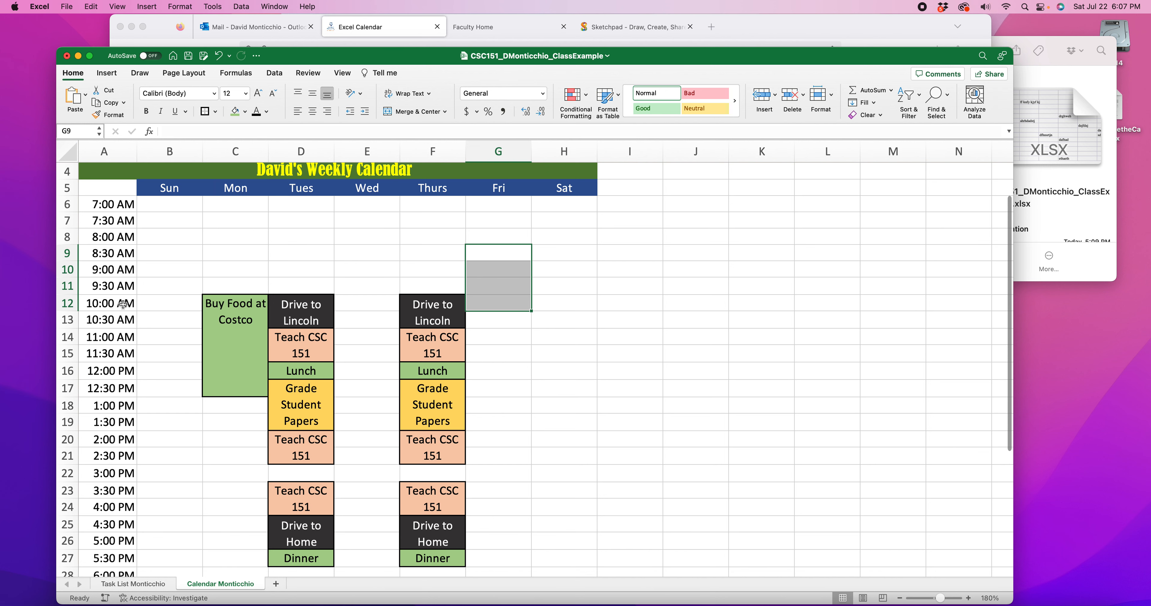
pyautogui.scroll(1, 505, 272)
pyautogui.hscroll(-1, 504, 272)
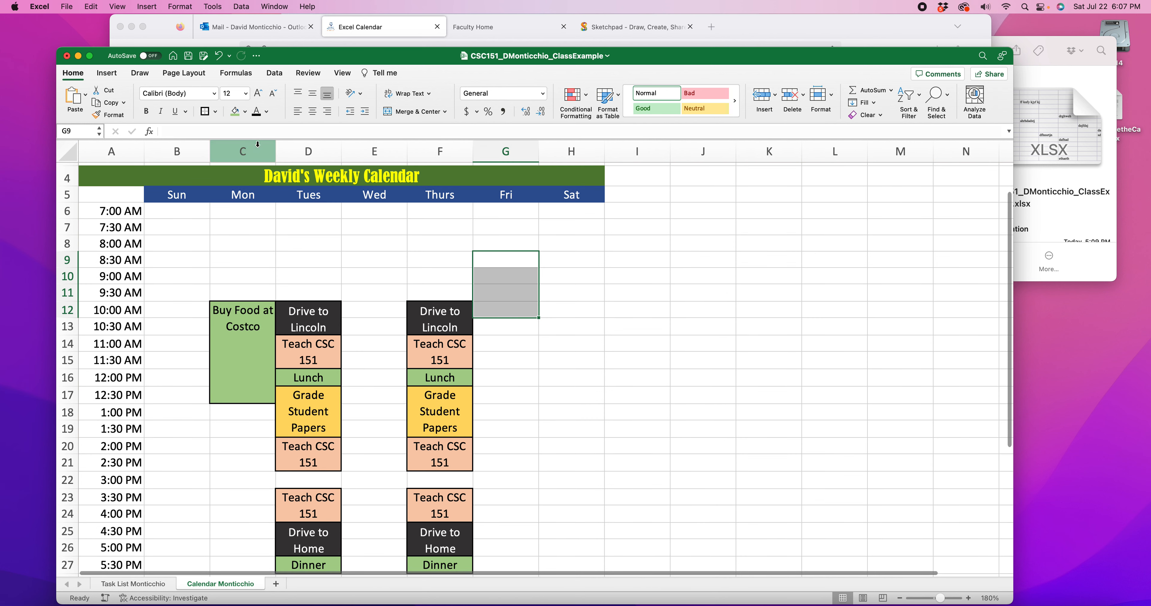
pyautogui.click(205, 111)
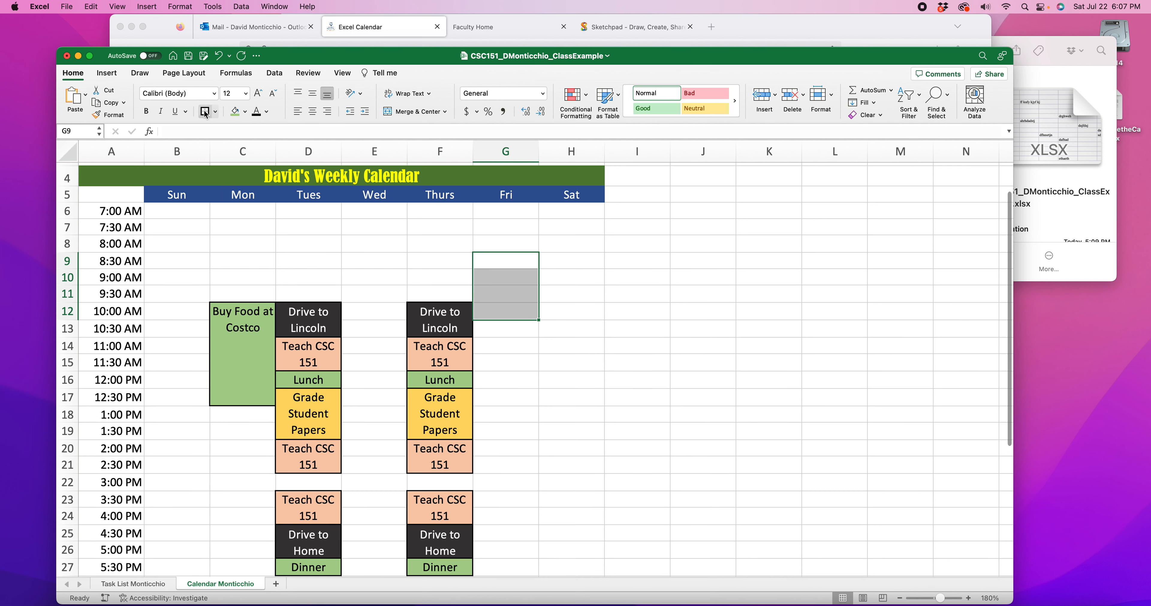
pyautogui.click(414, 113)
pyautogui.click(409, 95)
pyautogui.click(301, 94)
# Enter the placeholder text "ui tff kjhvkjvkjhvkjhjh vjh" in the merged Friday cell G9
pyautogui.scroll(1, 506, 266)
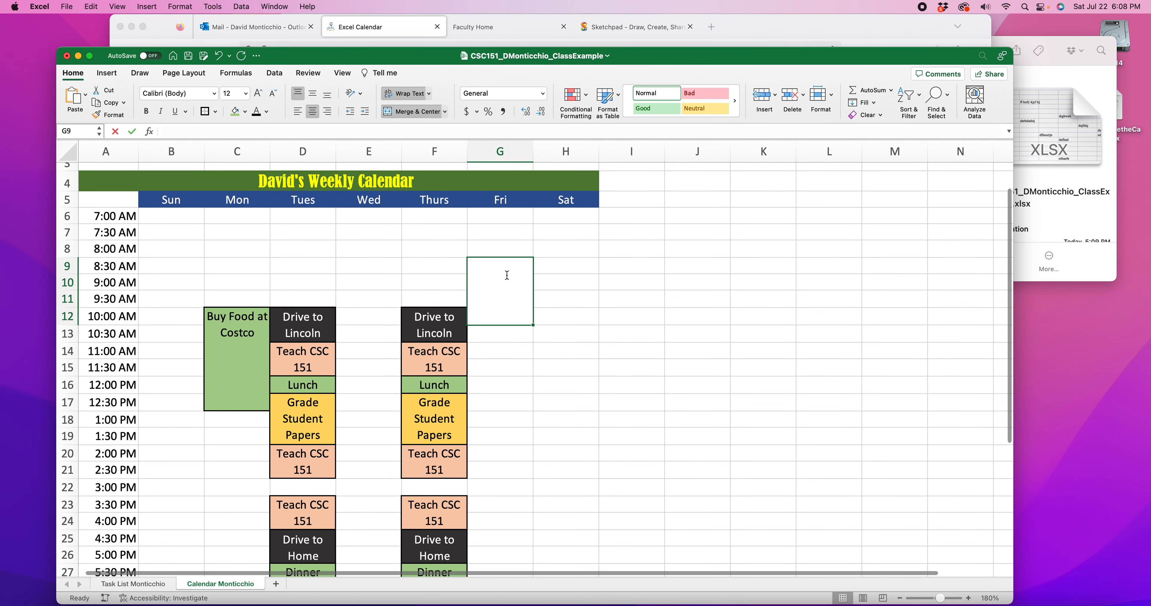
pyautogui.write('ui tff kjhvkjvkjhvkjhjh vjh')
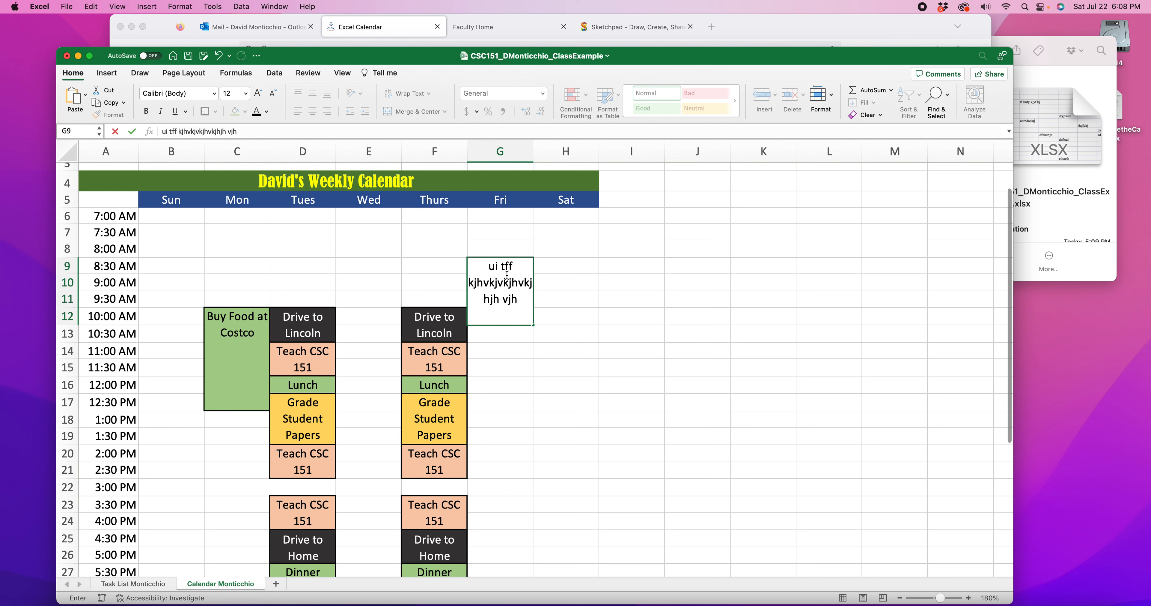
pyautogui.click(559, 350)
# Fill the merged Friday block at G9 with light green
pyautogui.click(501, 313)
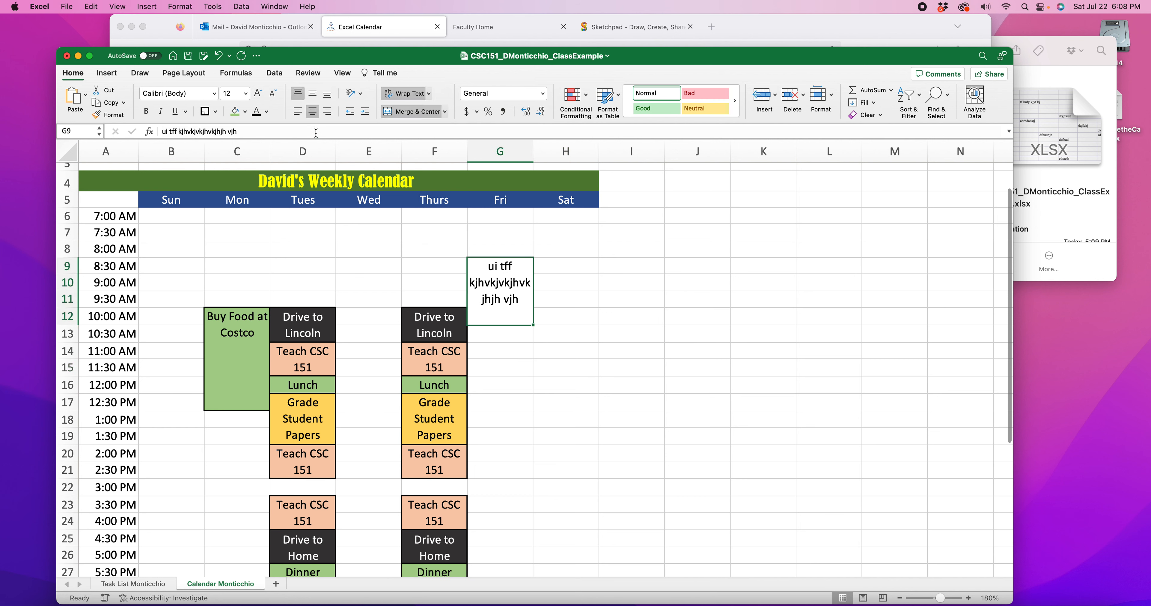
pyautogui.click(245, 111)
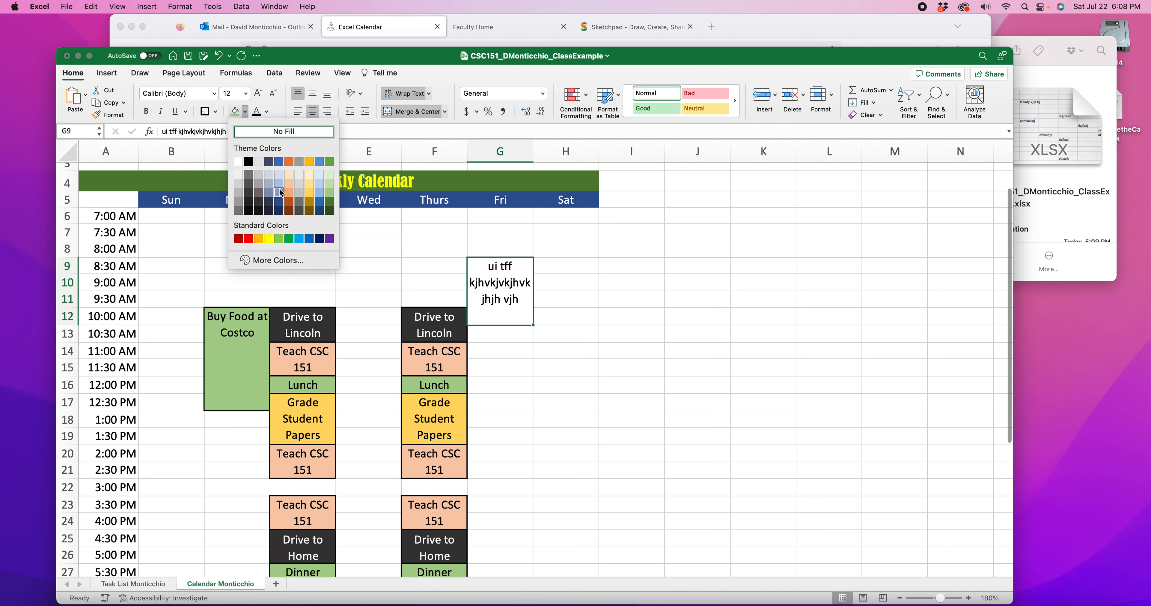
pyautogui.click(330, 193)
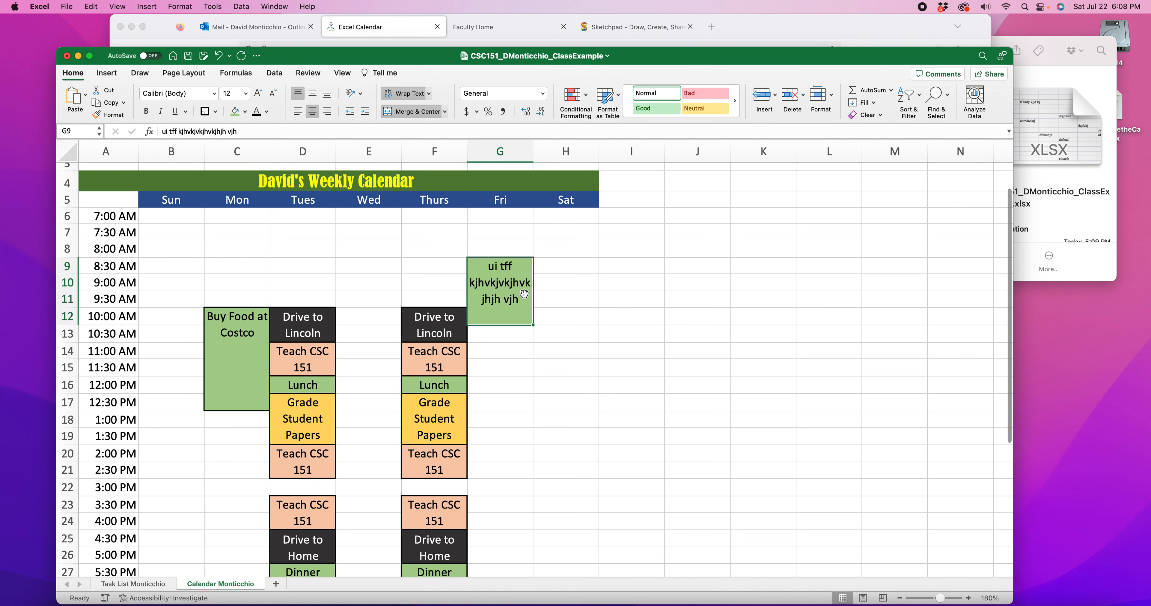
pyautogui.click(234, 342)
pyautogui.click(509, 279)
pyautogui.click(614, 298)
pyautogui.scroll(-1, 613, 288)
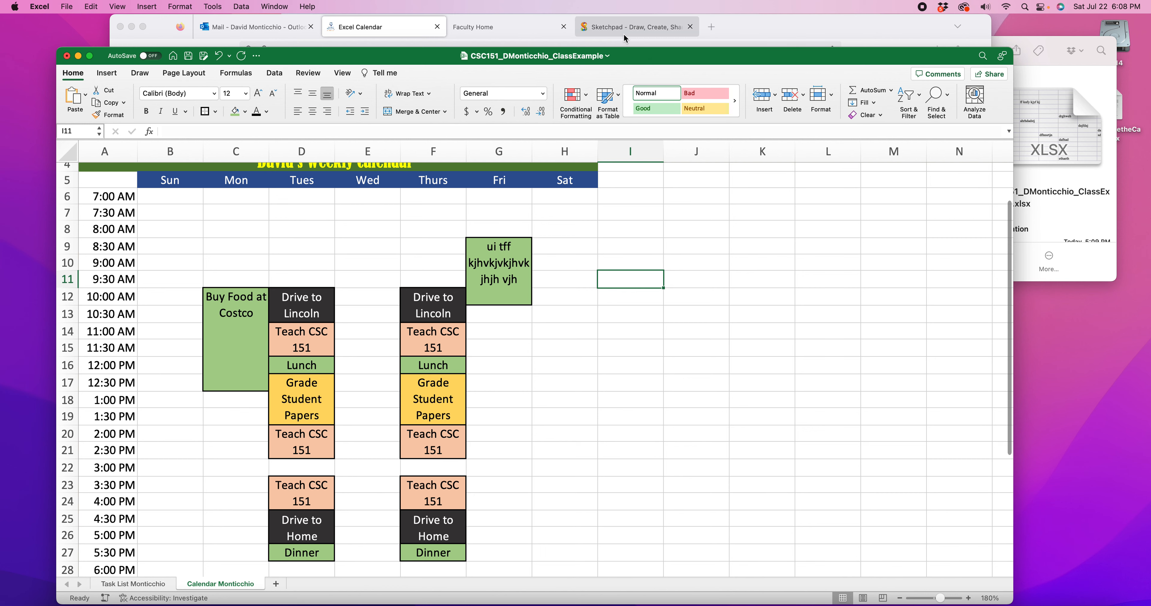
# Switch to Firefox, search Google for "flowchart" in a new tab and show the image results
pyautogui.click(713, 26)
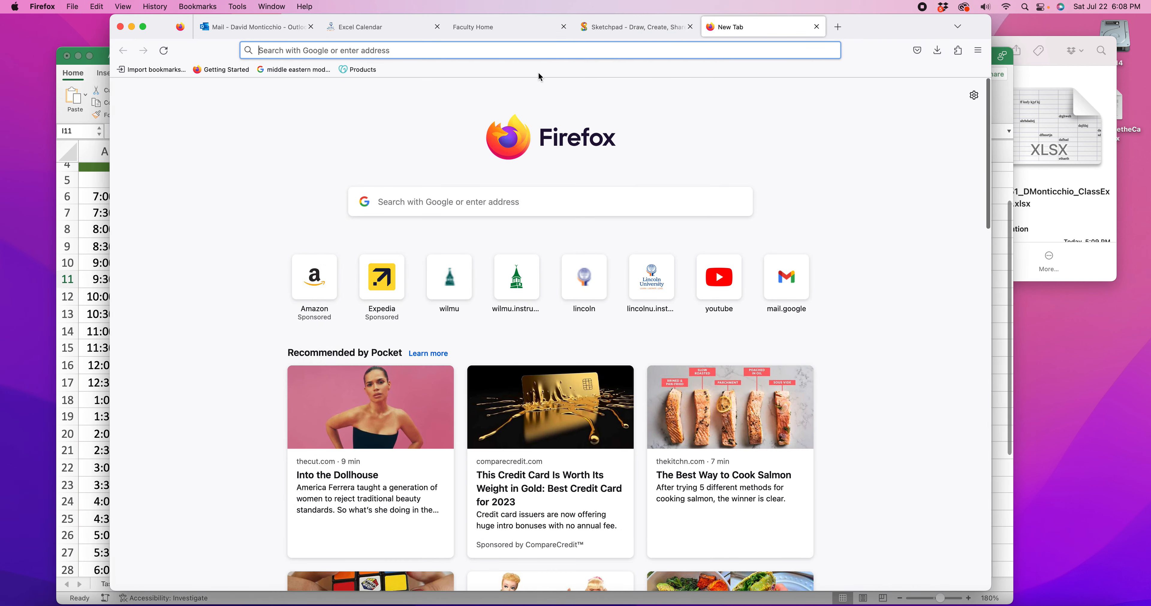
pyautogui.click(449, 50)
pyautogui.write('flowchart')
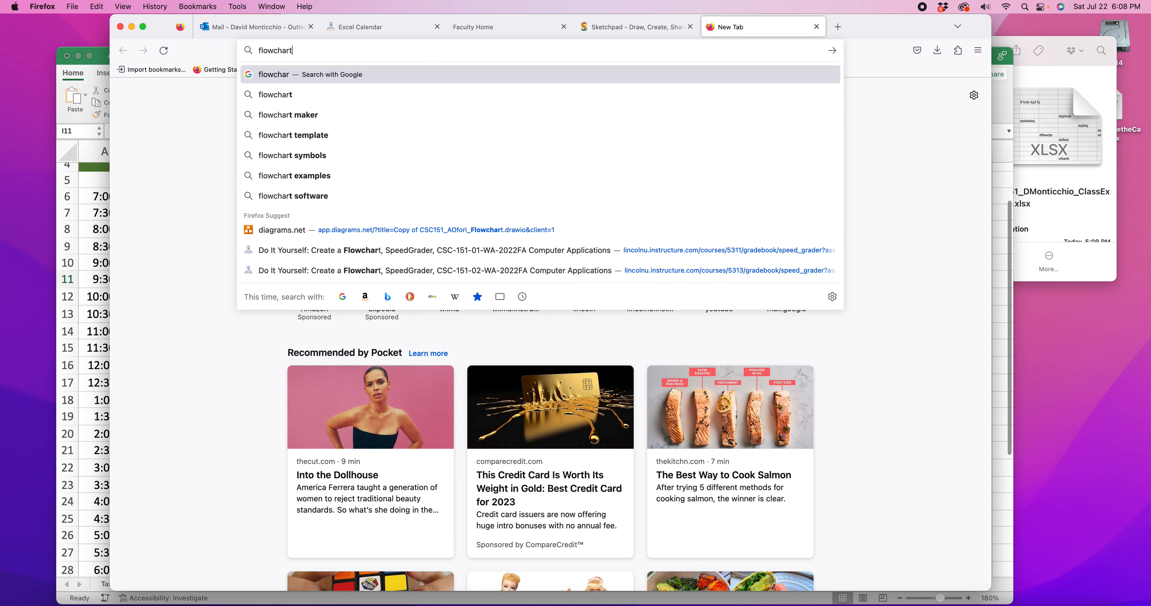
pyautogui.press('Return')
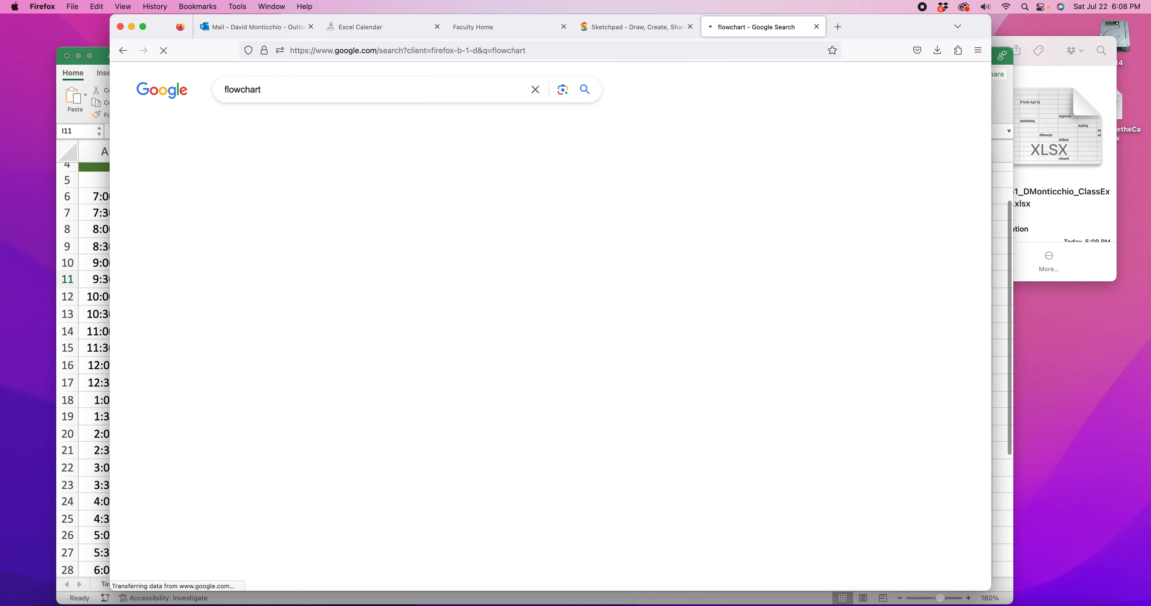
pyautogui.click(224, 128)
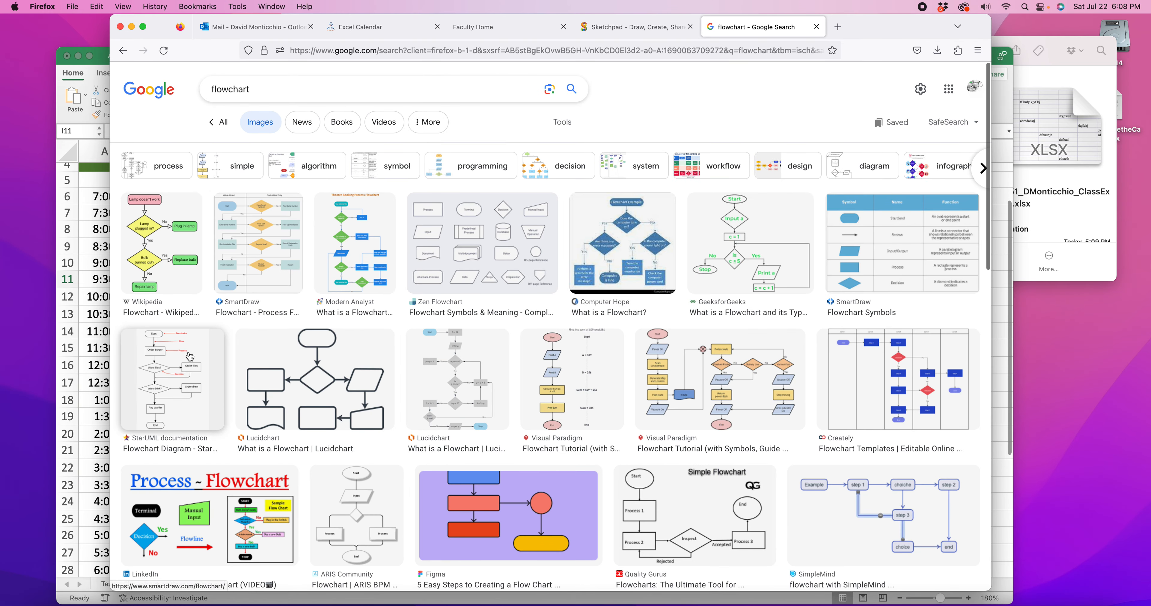
# Open Visual Paradigm's Flowchart Tutorial page from the image results and open its vacuum flowchart image in a new tab
pyautogui.scroll(-3, 556, 310)
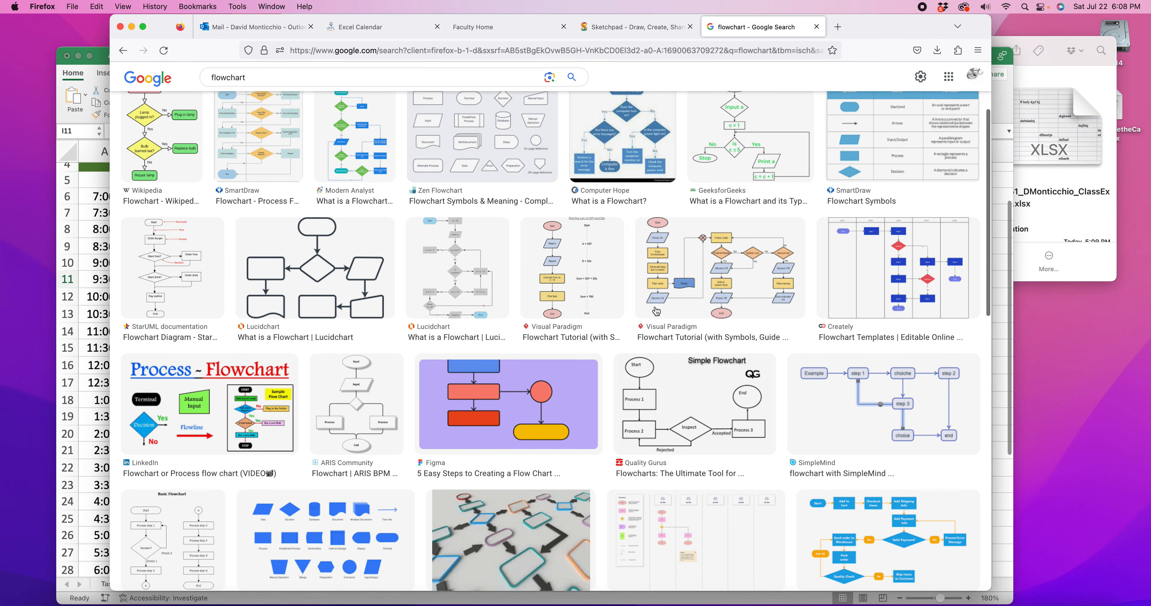
pyautogui.moveTo(723, 271); pyautogui.dragTo(720, 275)
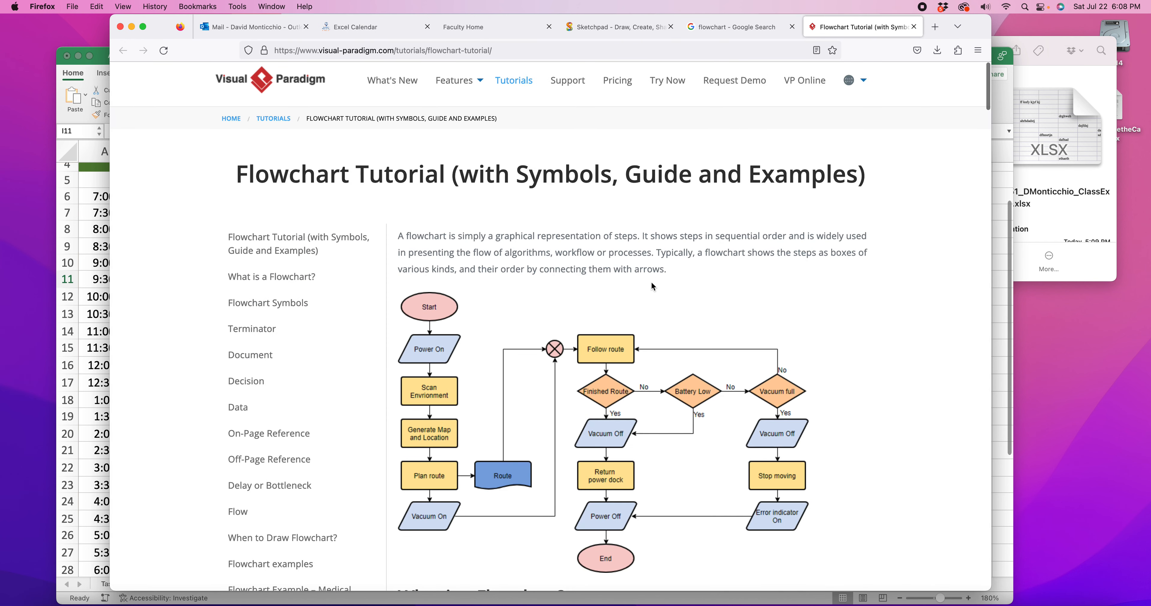
pyautogui.scroll(-1, 697, 308)
pyautogui.rightClick(651, 349)
pyautogui.click(634, 298)
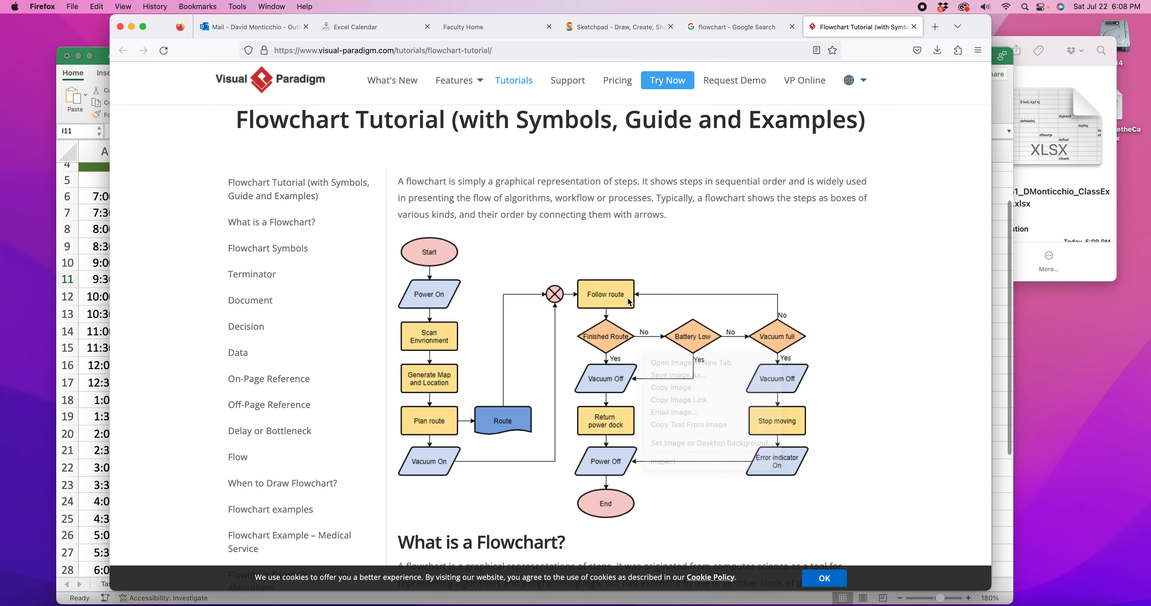
pyautogui.rightClick(611, 408)
pyautogui.click(650, 408)
pyautogui.click(886, 28)
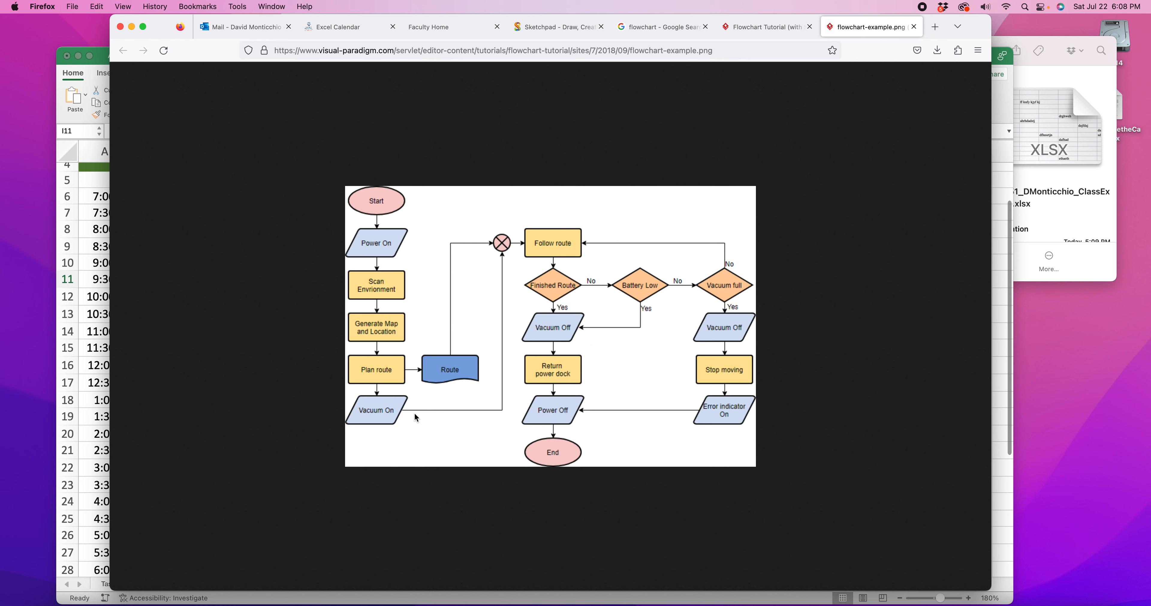
# Enlarge the flowchart example image for a closer look at its shapes and connecting arrows
pyautogui.rightClick(585, 350)
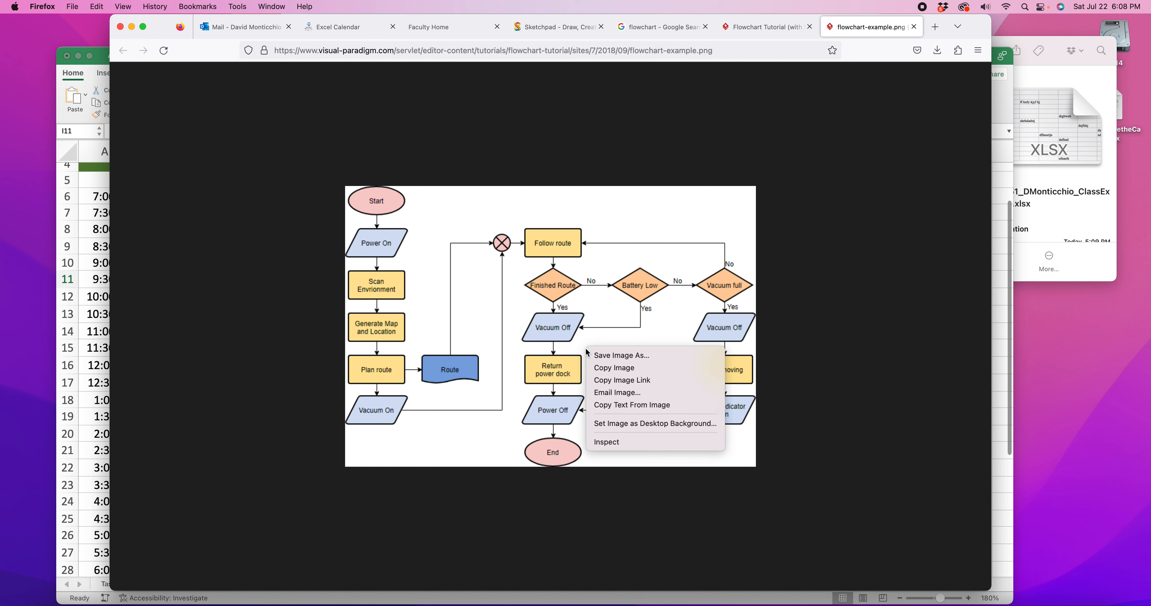
pyautogui.click(564, 332)
pyautogui.press('super+plus')
pyautogui.press('super+plus')
pyautogui.press('super+plus')
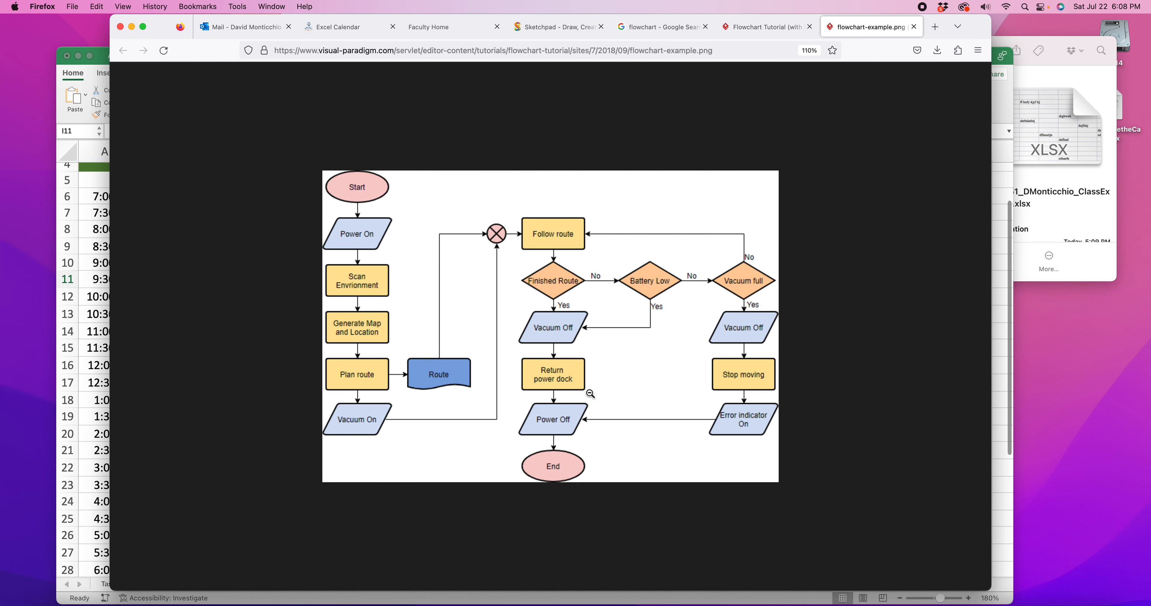
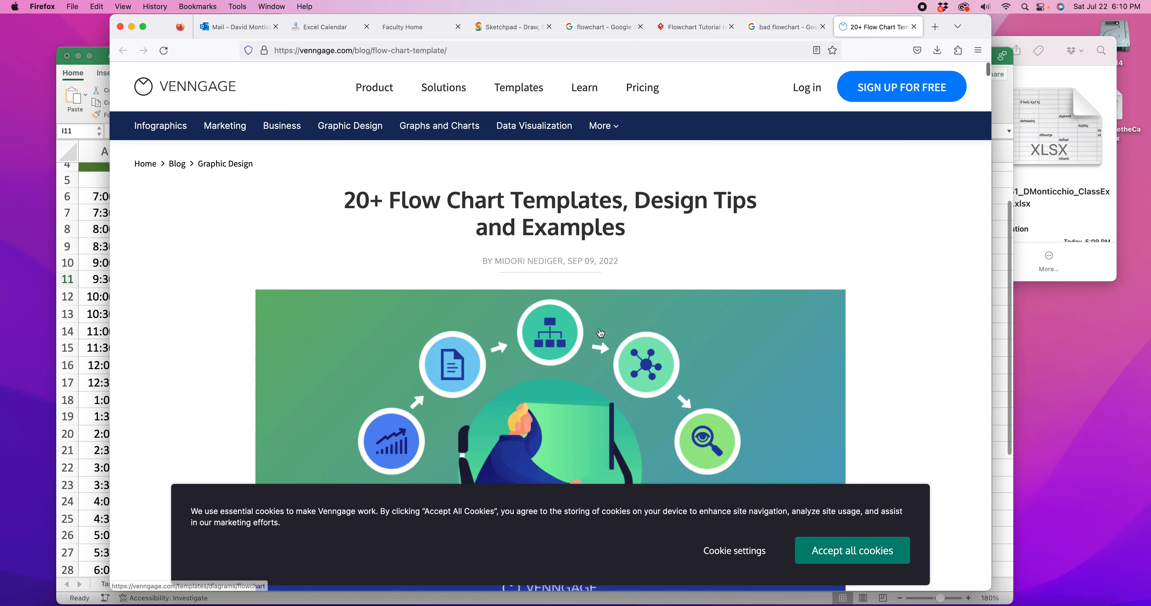
# Close the Venngage article, open the bad flowchart preview image in a new tab and enlarge it
pyautogui.click(914, 27)
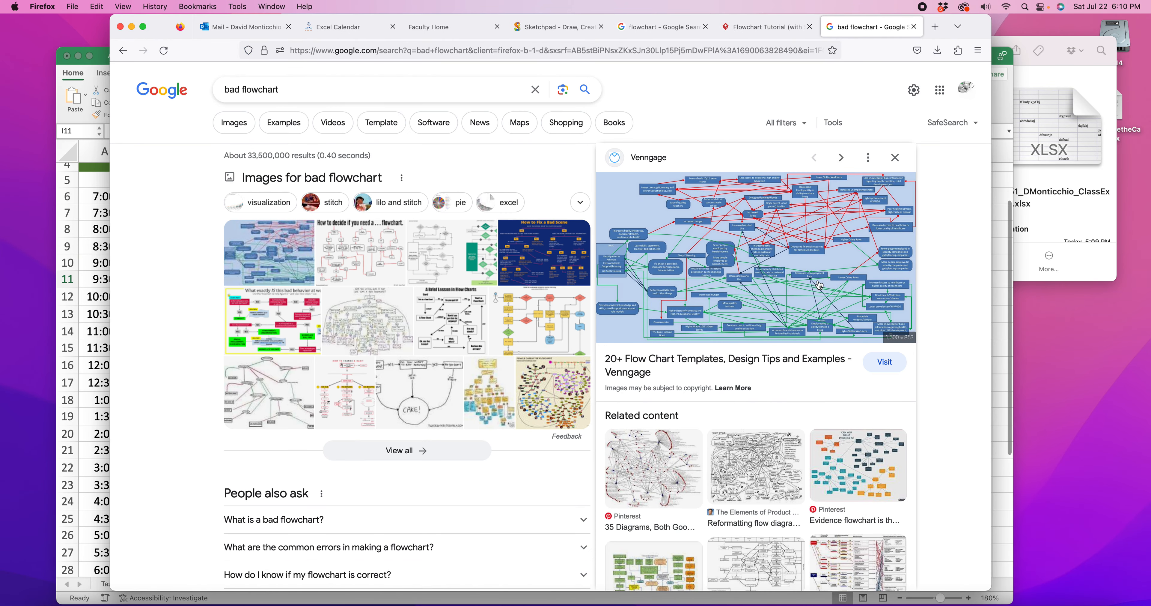
pyautogui.rightClick(787, 233)
pyautogui.click(843, 342)
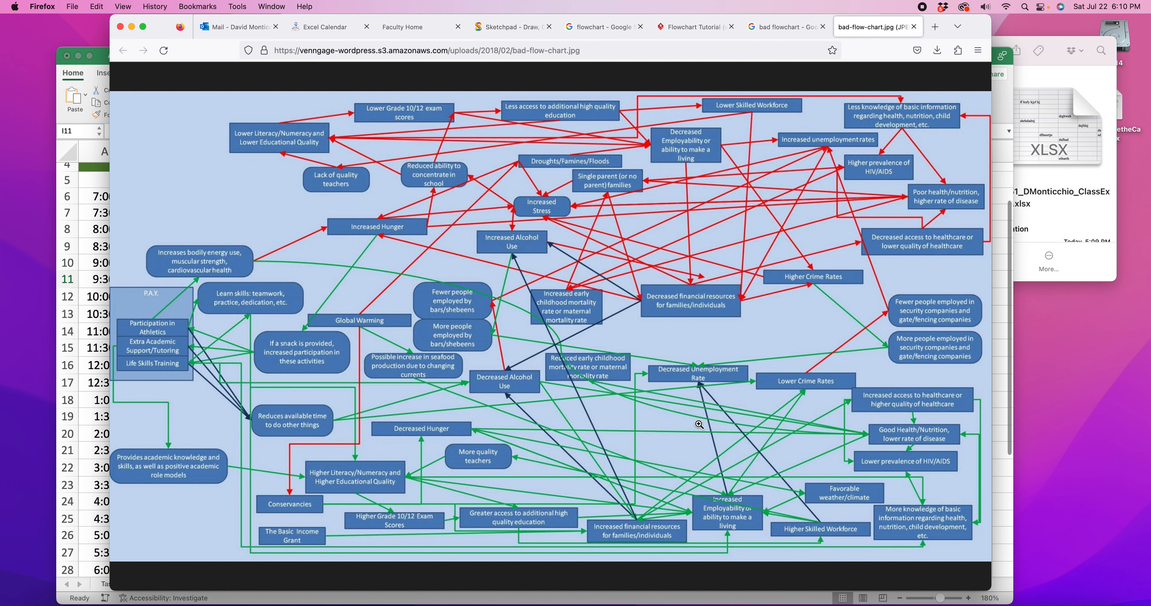
pyautogui.click(588, 374)
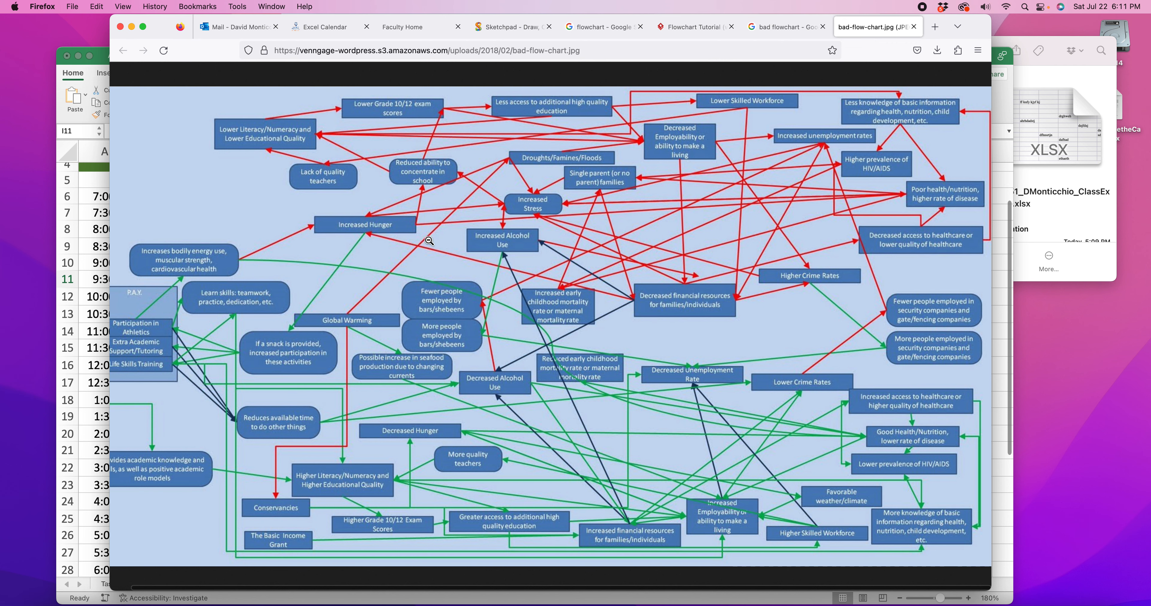
# Compare the tangled bad-flow-chart.jpg with the orderly vacuum flowchart in Visual Paradigm's Flowchart Tutorial
pyautogui.hscroll(-2, 718, 296)
pyautogui.hscroll(2, 718, 295)
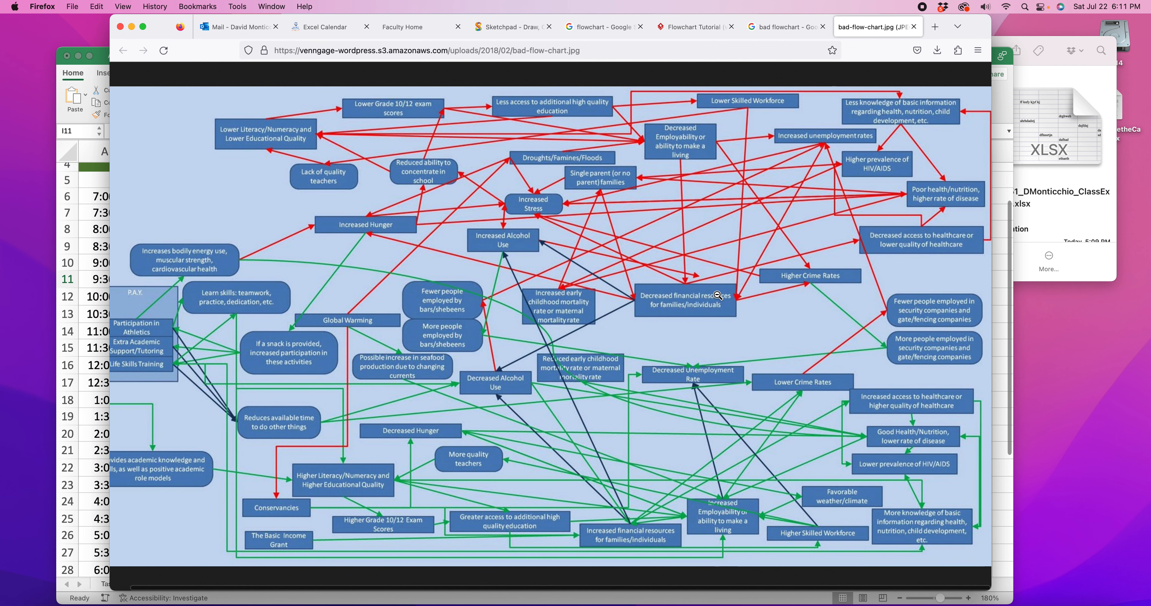
pyautogui.click(690, 28)
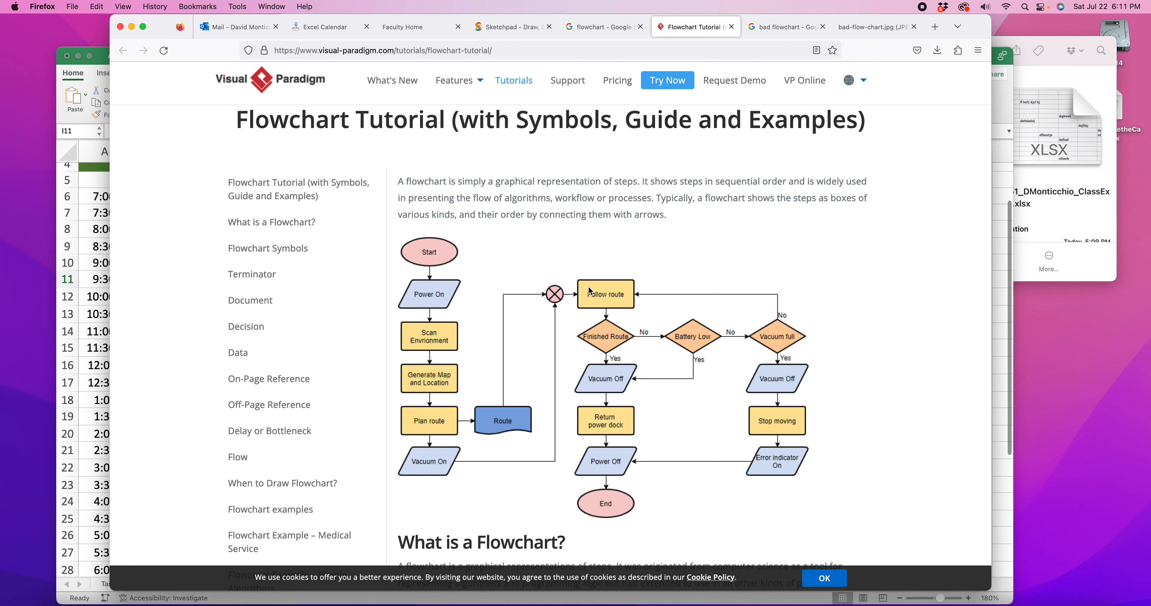
pyautogui.click(864, 27)
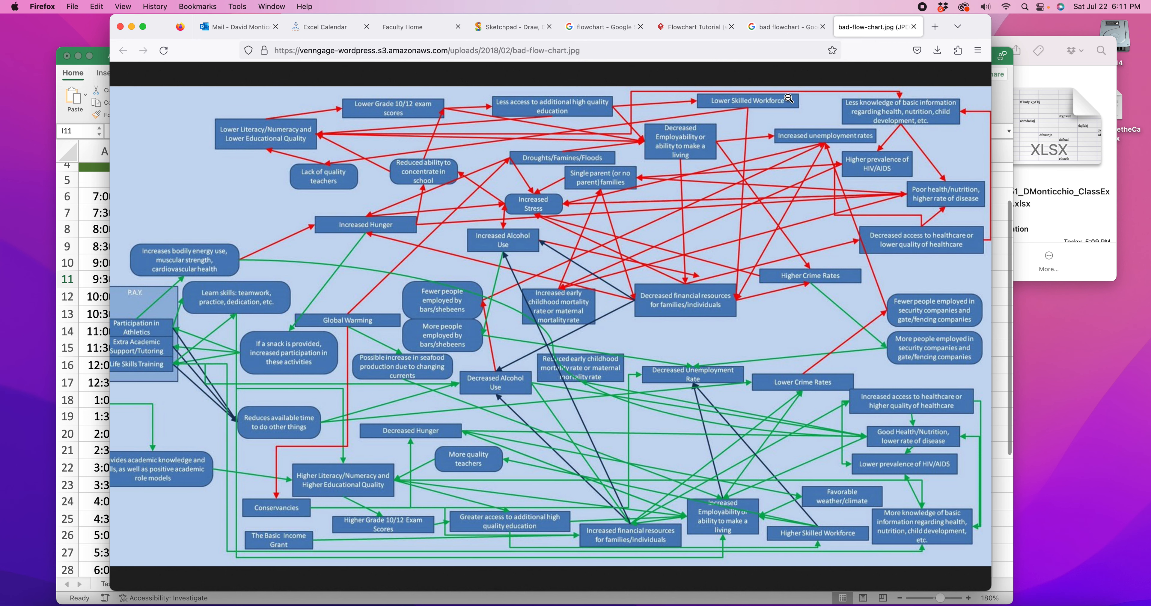
pyautogui.click(707, 27)
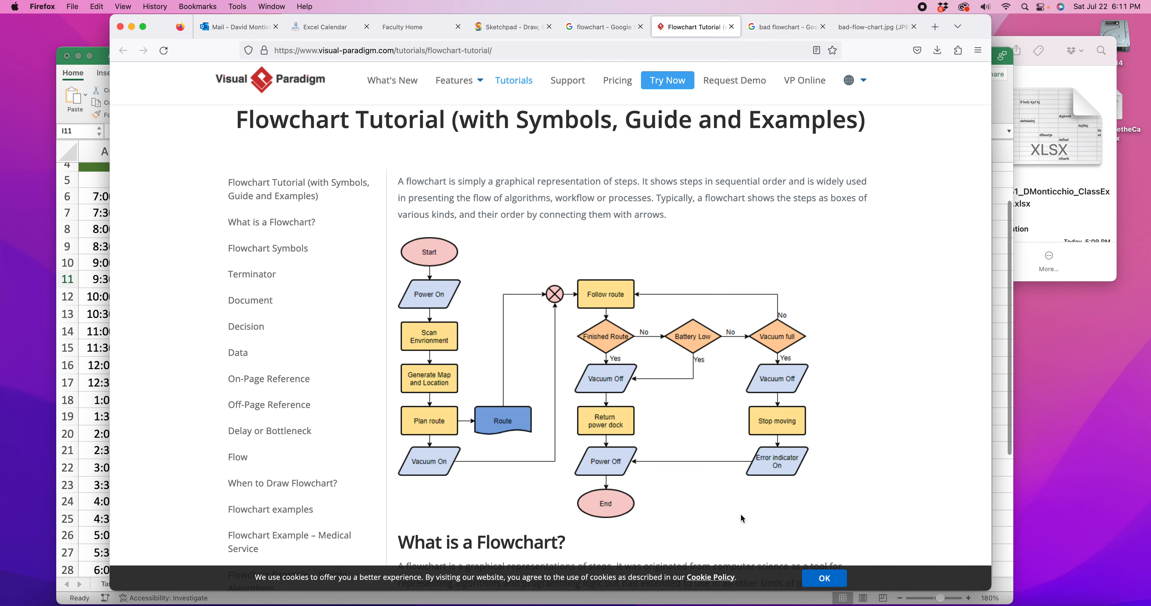
pyautogui.click(872, 26)
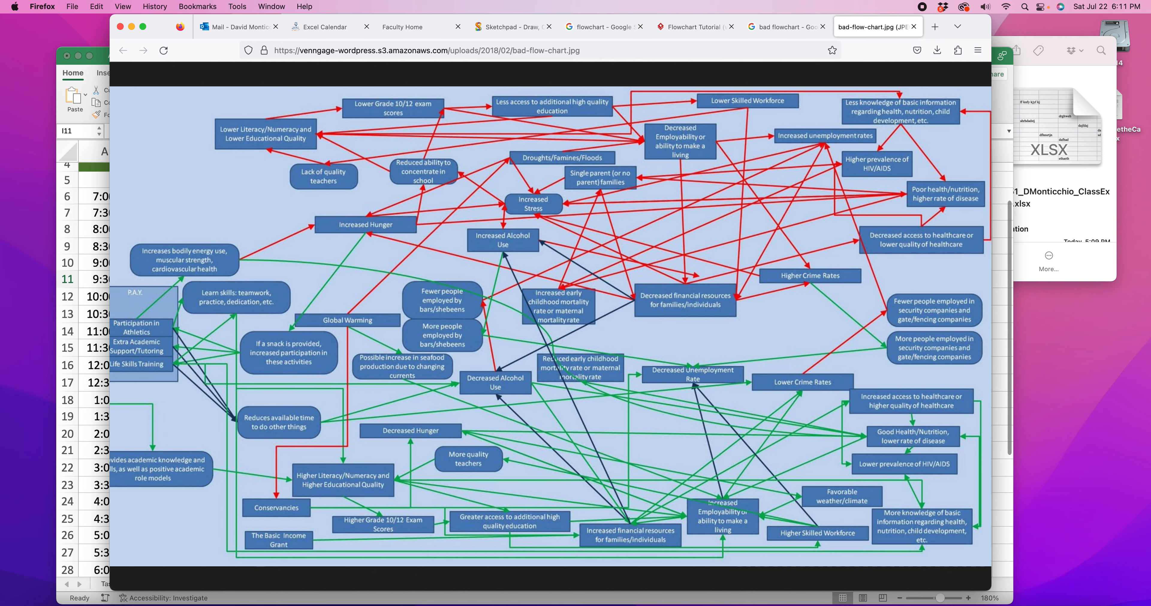
# Switch to Excel and check the color coding of the green food-related calendar entries, such as Lunch and Buy Food at Costco
pyautogui.click(83, 192)
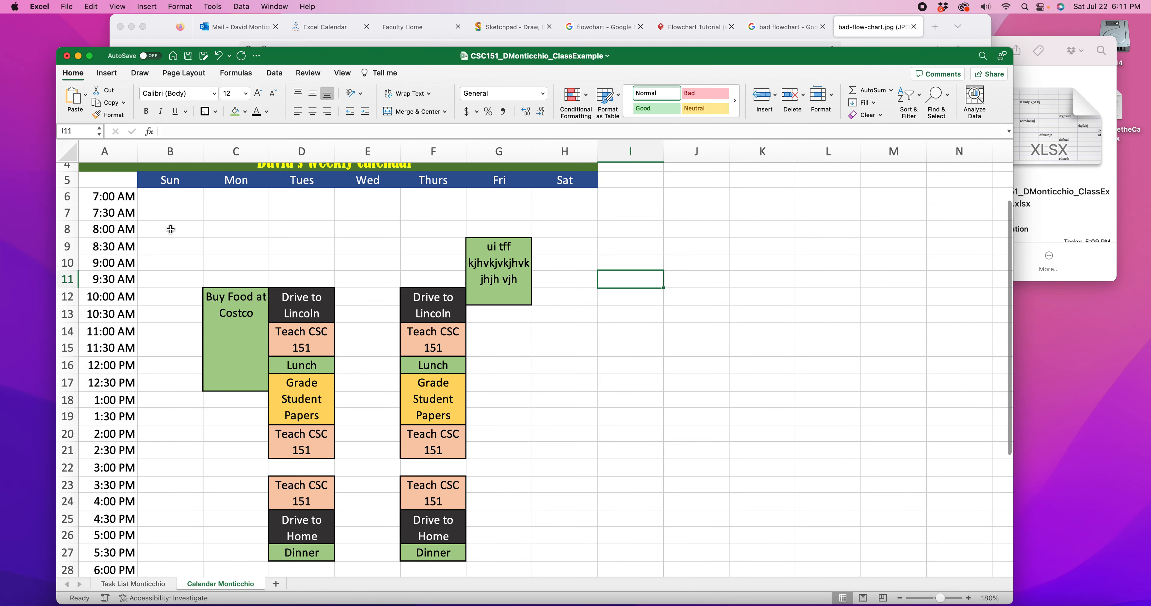
pyautogui.scroll(-2, 500, 375)
pyautogui.click(241, 284)
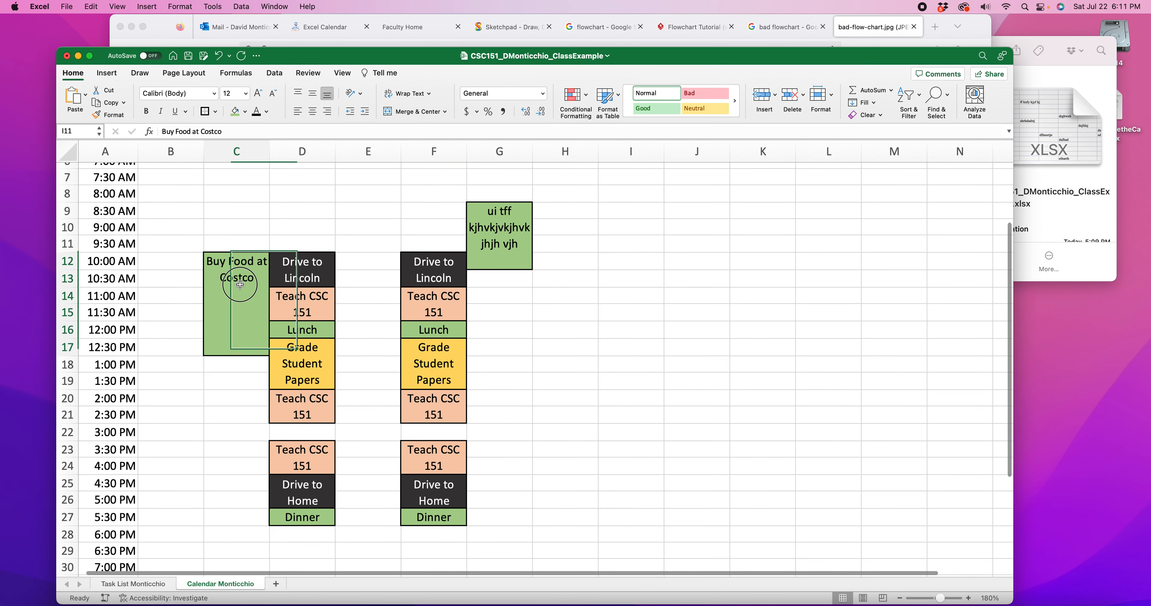
pyautogui.click(287, 339)
pyautogui.click(428, 329)
pyautogui.click(495, 250)
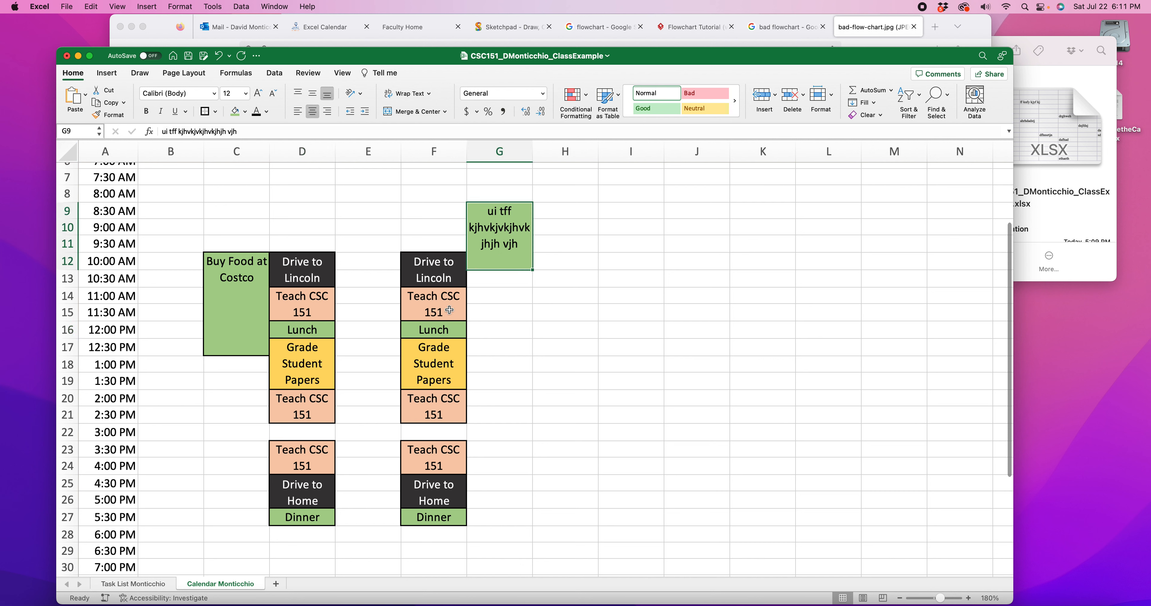
pyautogui.click(432, 329)
pyautogui.click(311, 327)
pyautogui.click(248, 321)
# Check that the Drive to Lincoln and Drive to Home entries on Tuesday and Thursday share one fill color
pyautogui.click(295, 277)
pyautogui.click(424, 270)
pyautogui.click(416, 483)
pyautogui.click(302, 487)
pyautogui.click(429, 493)
pyautogui.click(455, 267)
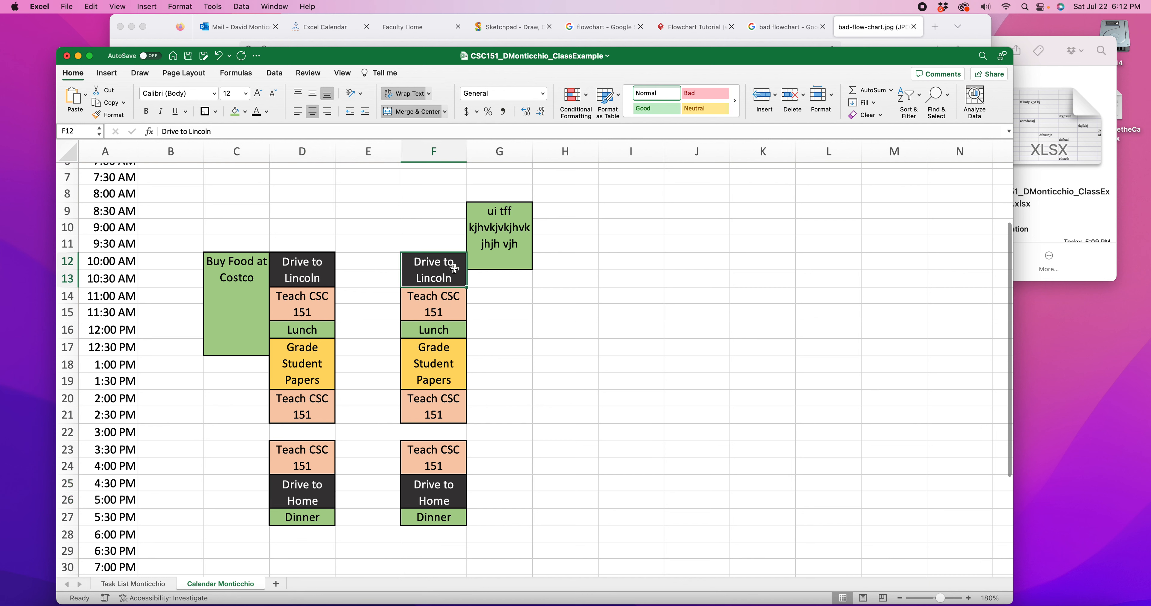
# Check that all Teach CSC 151 entries on Tuesday and Thursday share one fill color
pyautogui.click(439, 300)
pyautogui.click(424, 406)
pyautogui.click(301, 404)
pyautogui.click(305, 452)
pyautogui.click(451, 459)
pyautogui.click(432, 405)
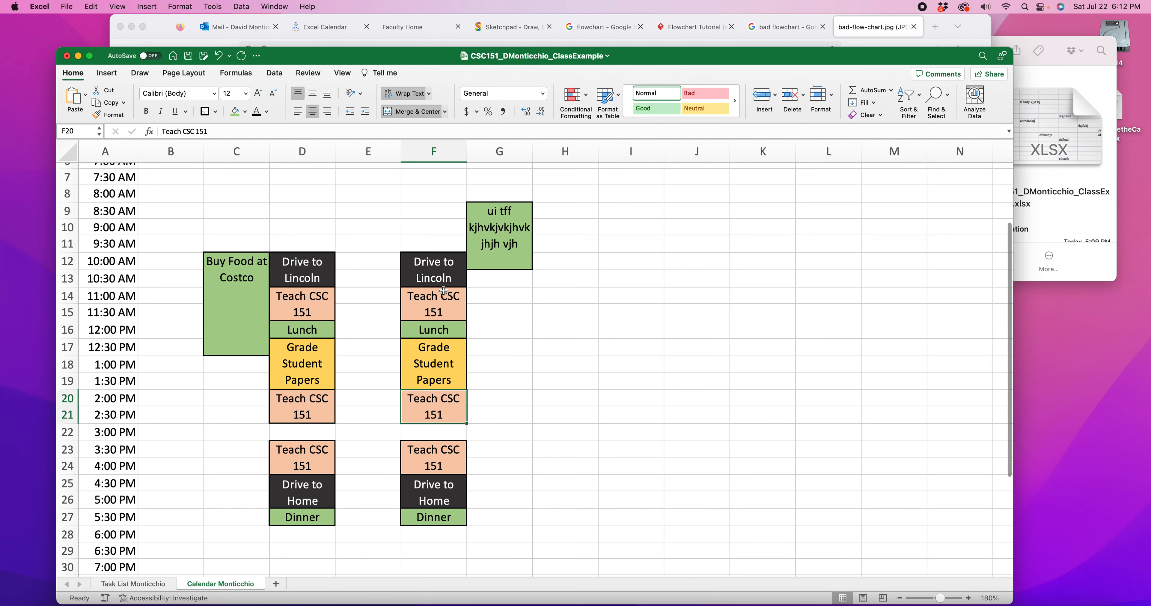
pyautogui.click(442, 292)
pyautogui.click(297, 300)
pyautogui.click(303, 398)
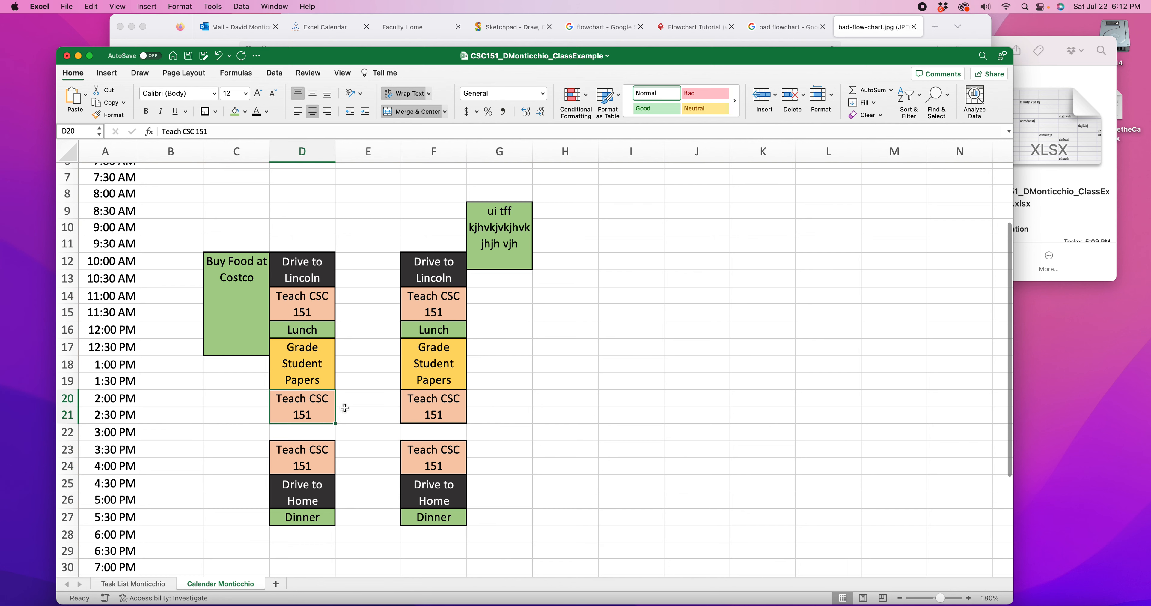
# Enter "Shower" in D29, the Tuesday 6:30 PM slot
pyautogui.scroll(3, 178, 313)
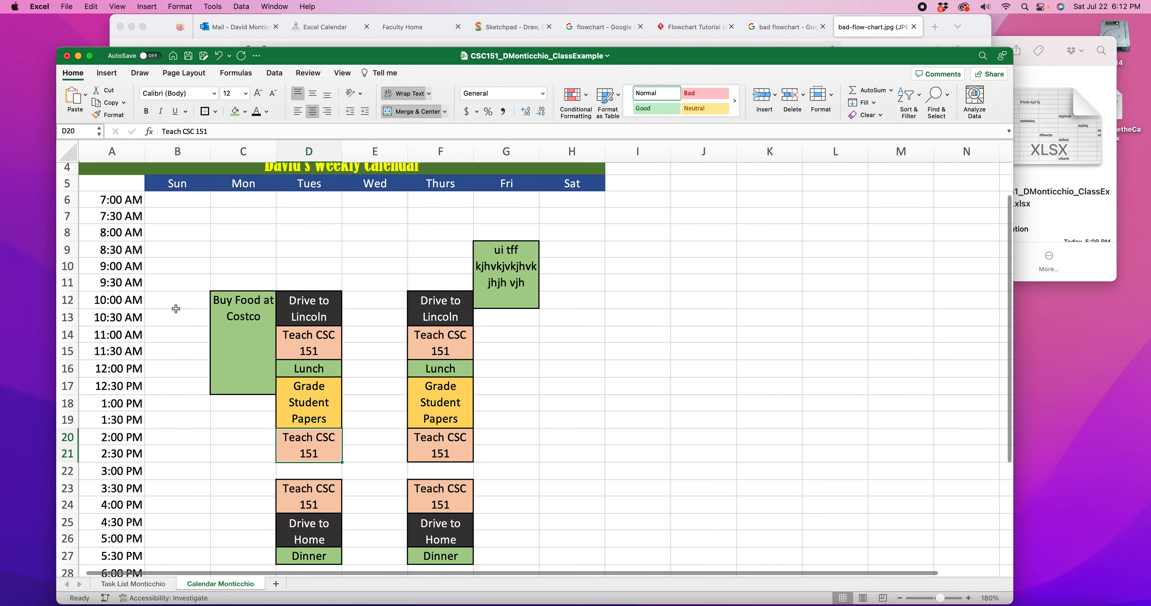
pyautogui.click(184, 240)
pyautogui.scroll(-5, 323, 386)
pyautogui.click(306, 397)
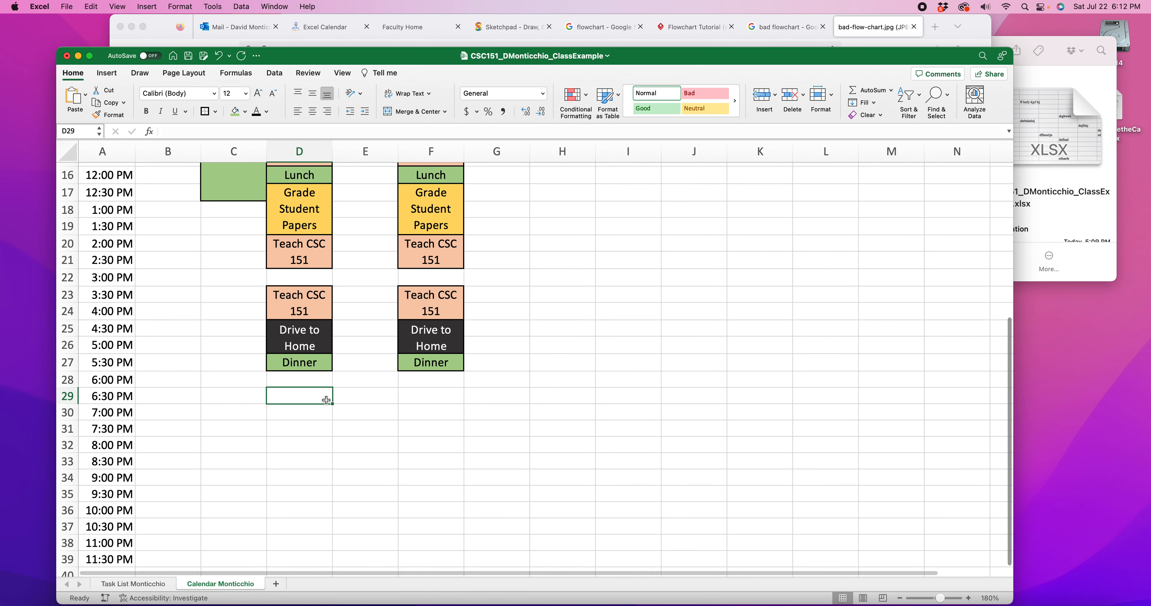
pyautogui.hscroll(1, 326, 401)
pyautogui.write('Shower')
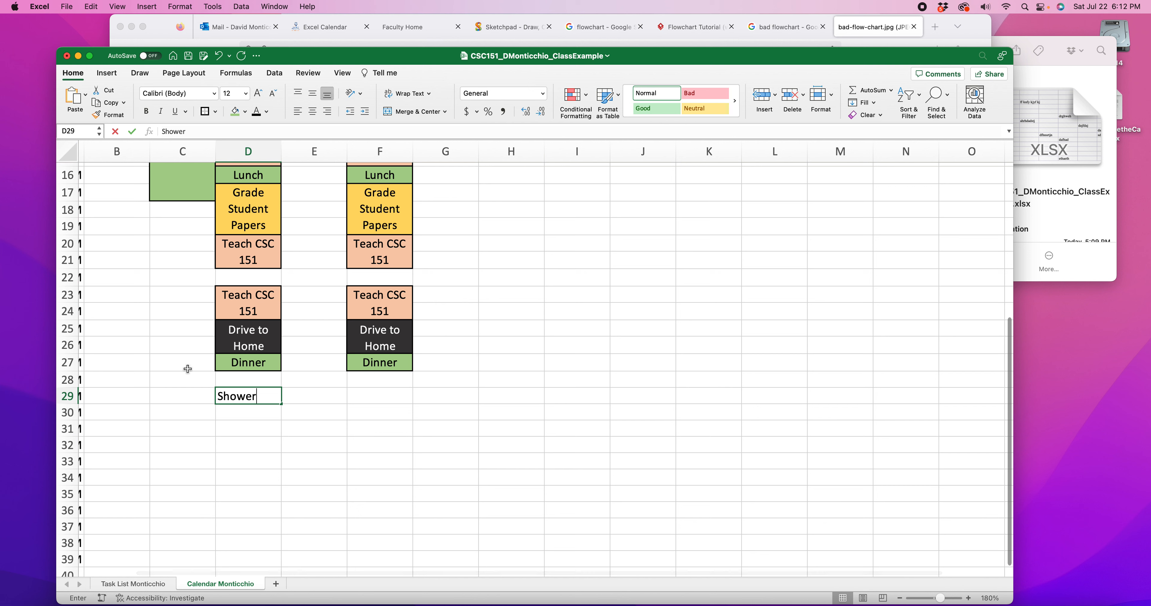
pyautogui.click(295, 416)
pyautogui.click(266, 393)
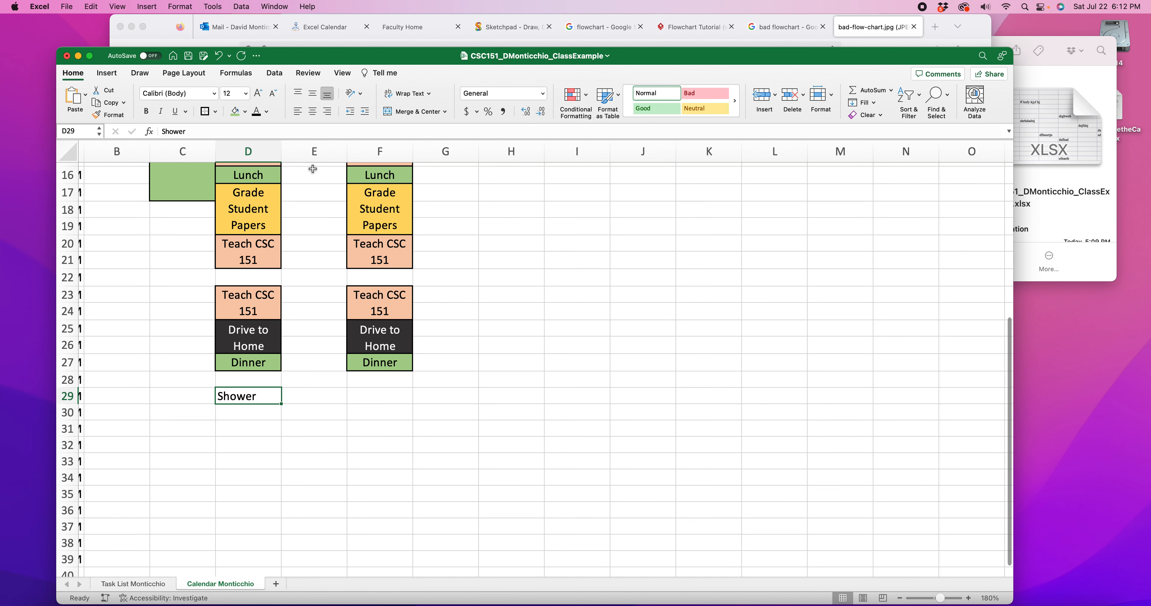
# Center the Shower text in D29, fill the cell with light blue and give it an outside border
pyautogui.click(312, 112)
pyautogui.click(245, 111)
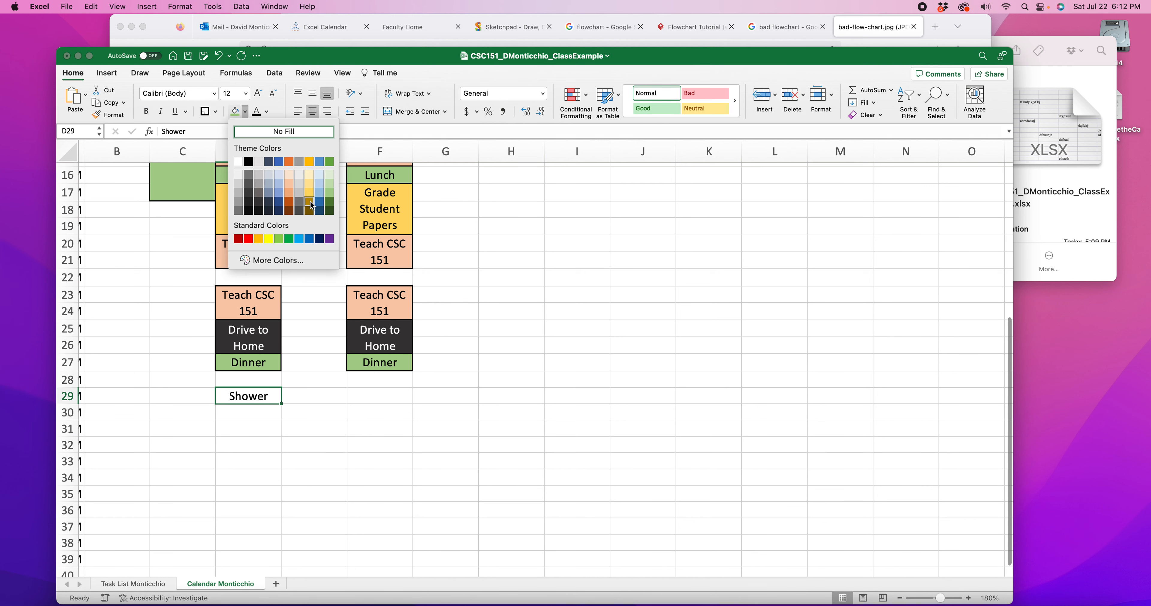
pyautogui.click(279, 183)
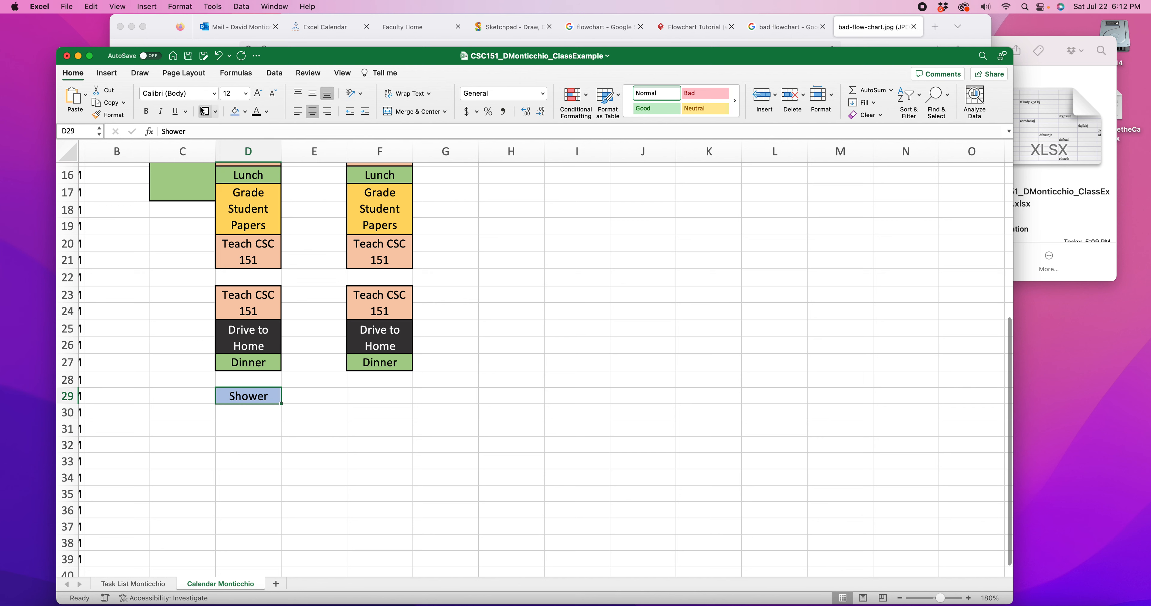
pyautogui.click(367, 433)
# Copy the Tuesday Shower cell to the 6:30 PM slot of every other day, from B29 to H29
pyautogui.click(255, 404)
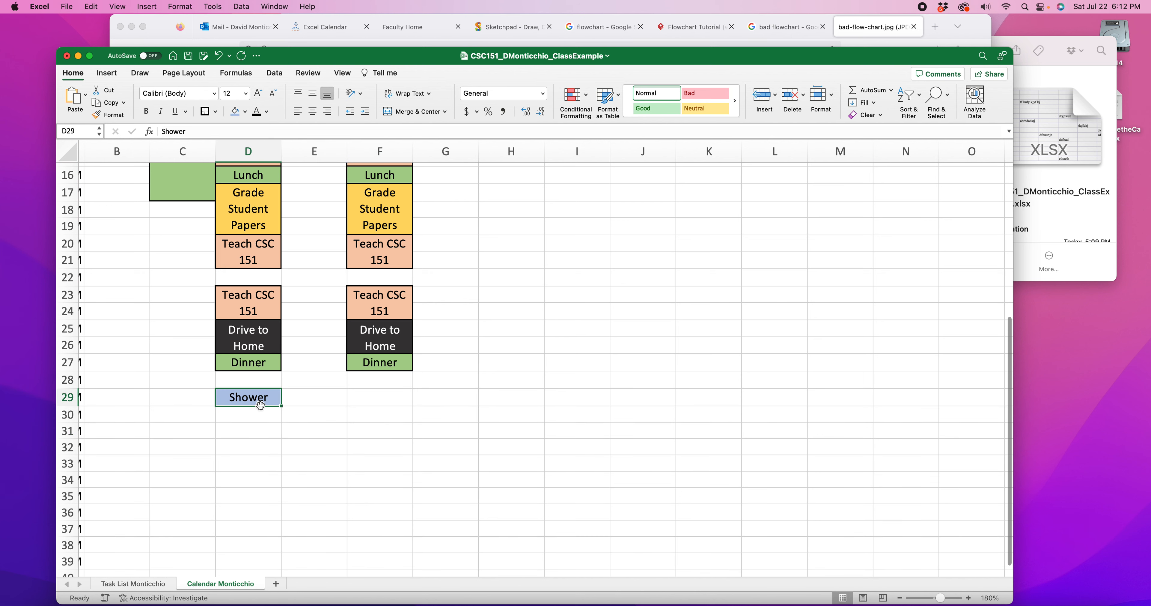
pyautogui.press('super+c')
pyautogui.click(381, 397)
pyautogui.press('super+v')
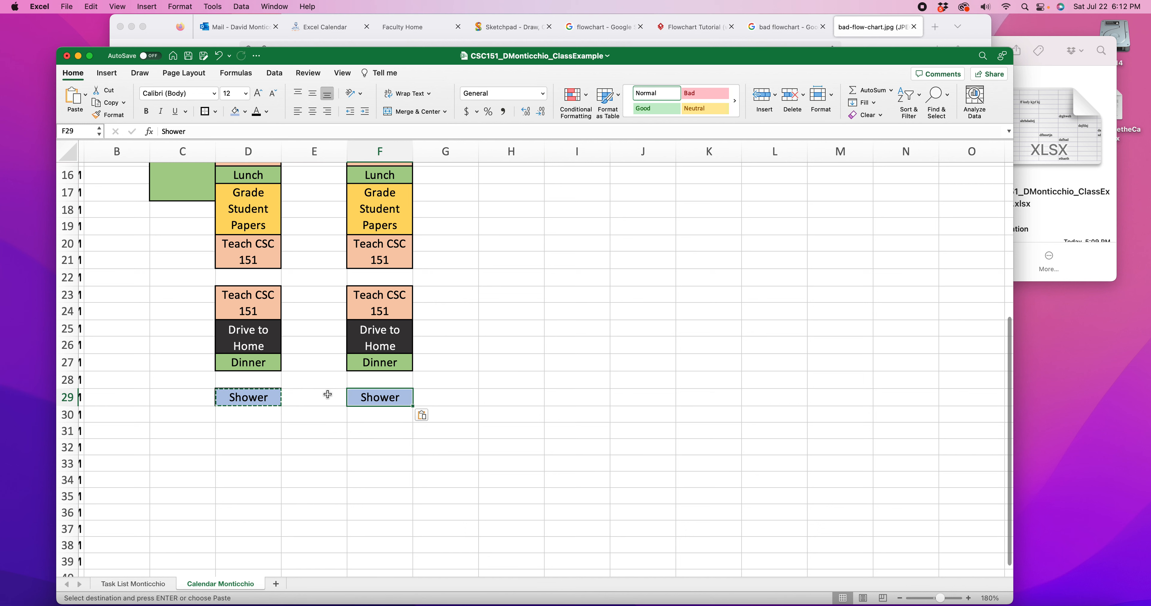
pyautogui.click(324, 396)
pyautogui.press('super+v')
pyautogui.click(452, 400)
pyautogui.press('super+v')
pyautogui.click(513, 393)
pyautogui.press('super+v')
pyautogui.hscroll(-2, 447, 402)
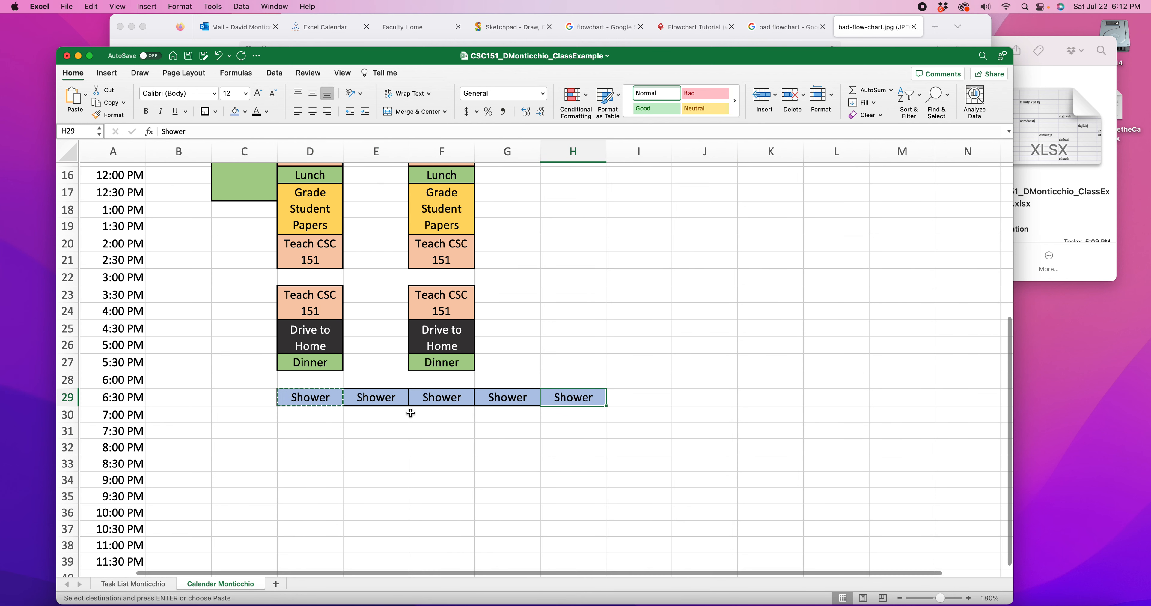
pyautogui.click(175, 395)
pyautogui.press('super+v')
pyautogui.click(237, 402)
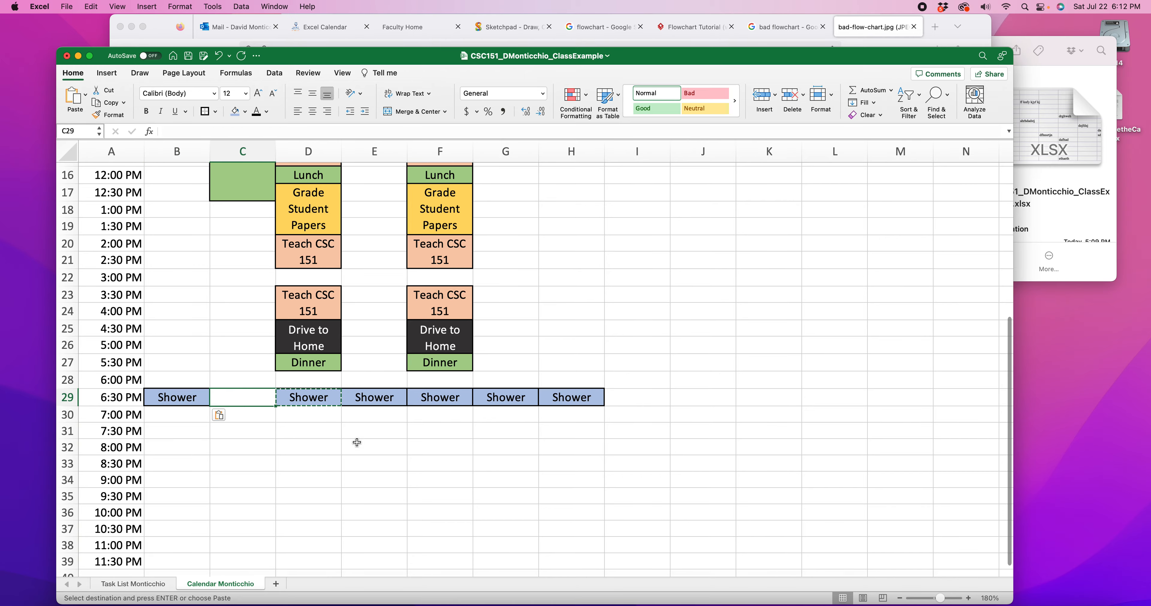
pyautogui.press('super+v')
pyautogui.click(375, 462)
# Review the whole calendar from the header down to the Shower row at 160% zoom
pyautogui.click(564, 325)
pyautogui.scroll(5, 459, 399)
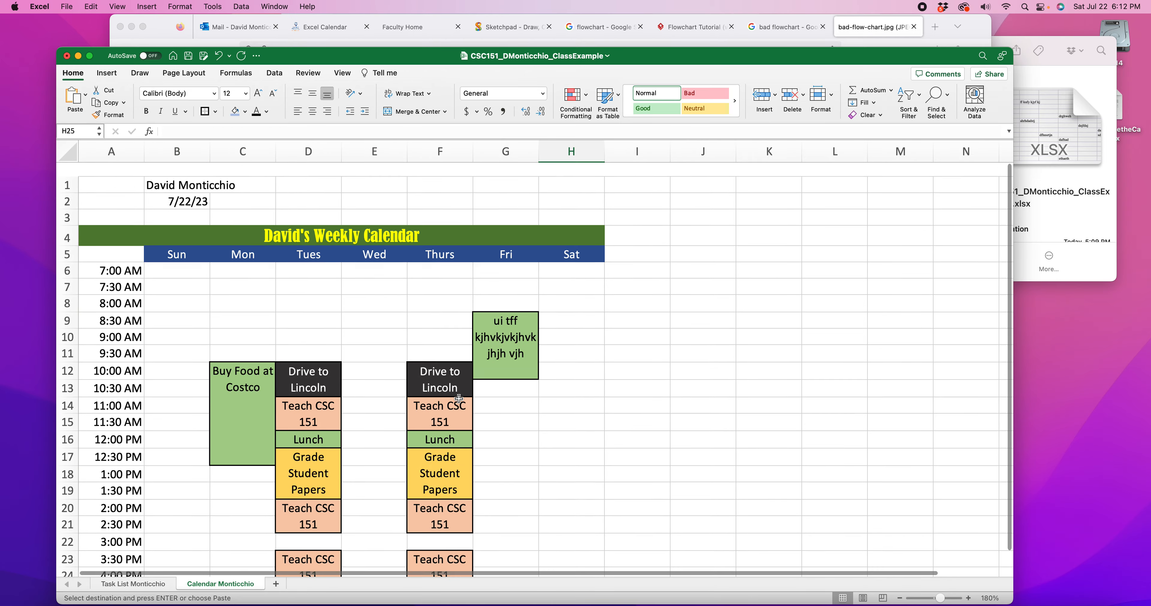
pyautogui.scroll(-3, 459, 399)
pyautogui.scroll(3, 450, 390)
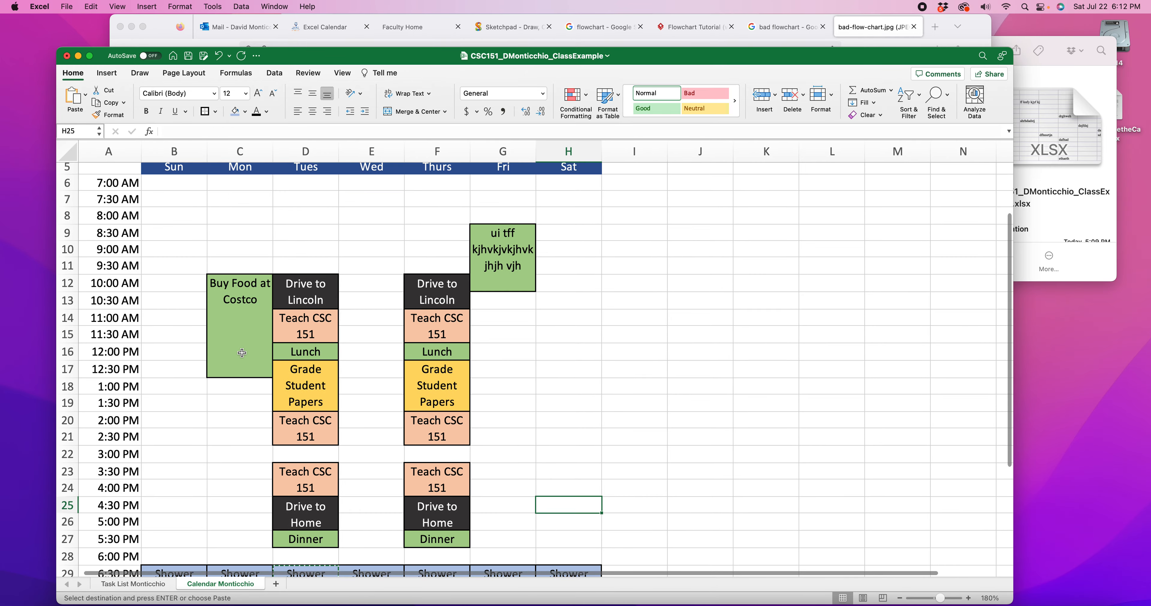
pyautogui.scroll(-3, 440, 253)
pyautogui.click(573, 307)
pyautogui.click(900, 598)
pyautogui.click(899, 598)
pyautogui.scroll(5, 324, 344)
pyautogui.moveTo(330, 296); pyautogui.dragTo(336, 362)
pyautogui.click(334, 462)
# Switch to Firefox and examine the sample weekly calendar on page 2 of Excel1_Part2_Rubric-1.pdf in the Excel Calendar assignment
pyautogui.moveTo(484, 59)
pyautogui.mouseDown()
pyautogui.moveTo(481, 274)
pyautogui.moveTo(481, 158)
pyautogui.mouseUp()
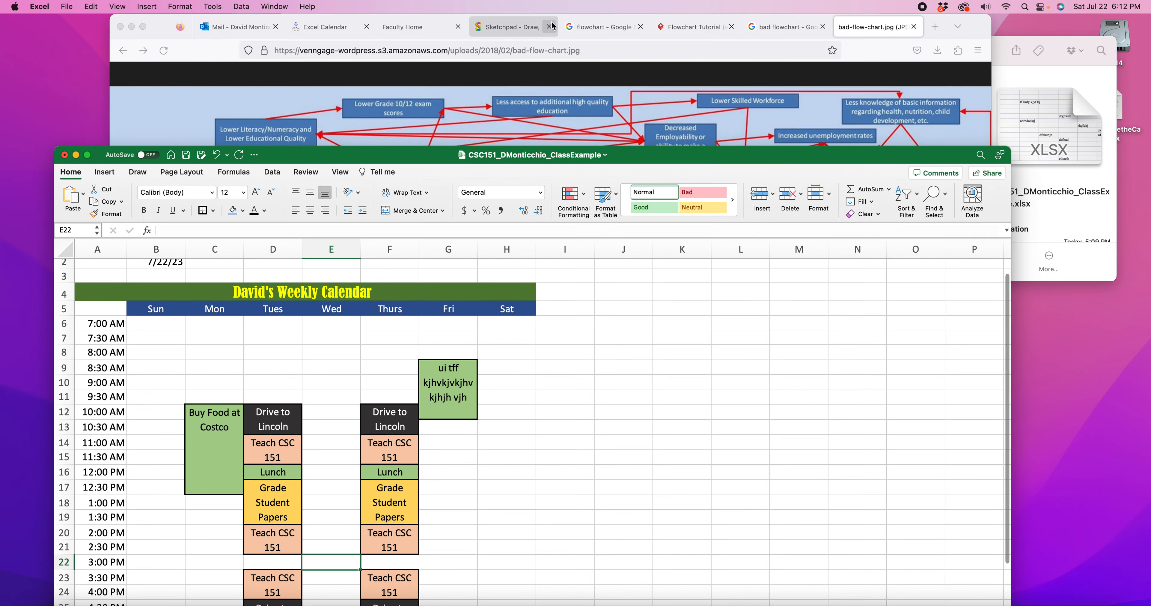
pyautogui.click(514, 26)
pyautogui.click(588, 26)
pyautogui.click(398, 28)
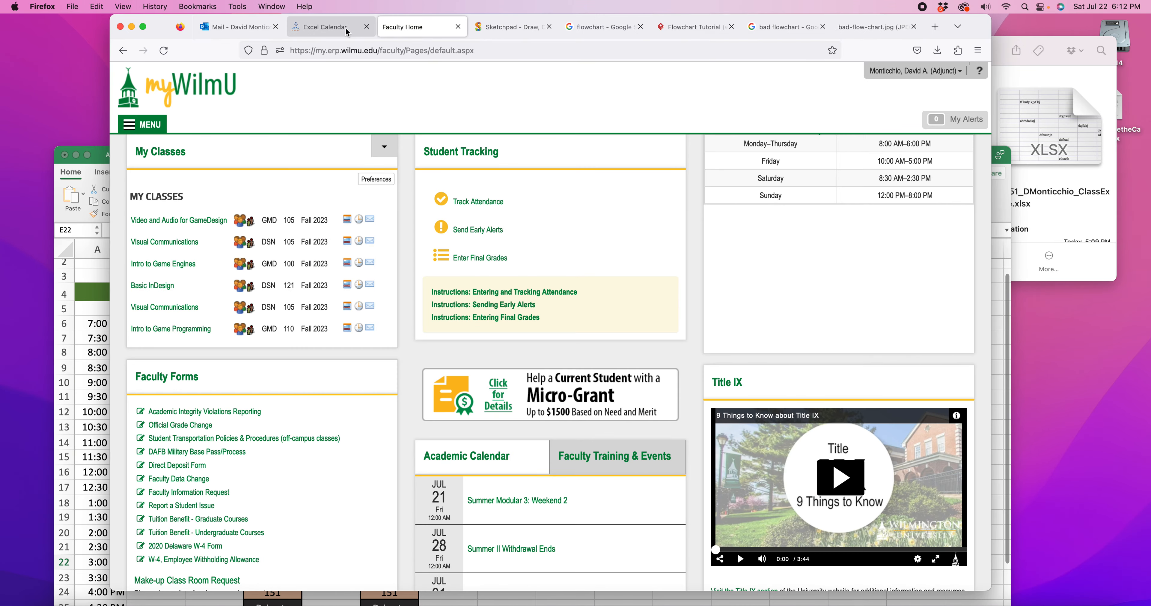
pyautogui.click(335, 28)
pyautogui.scroll(3, 475, 244)
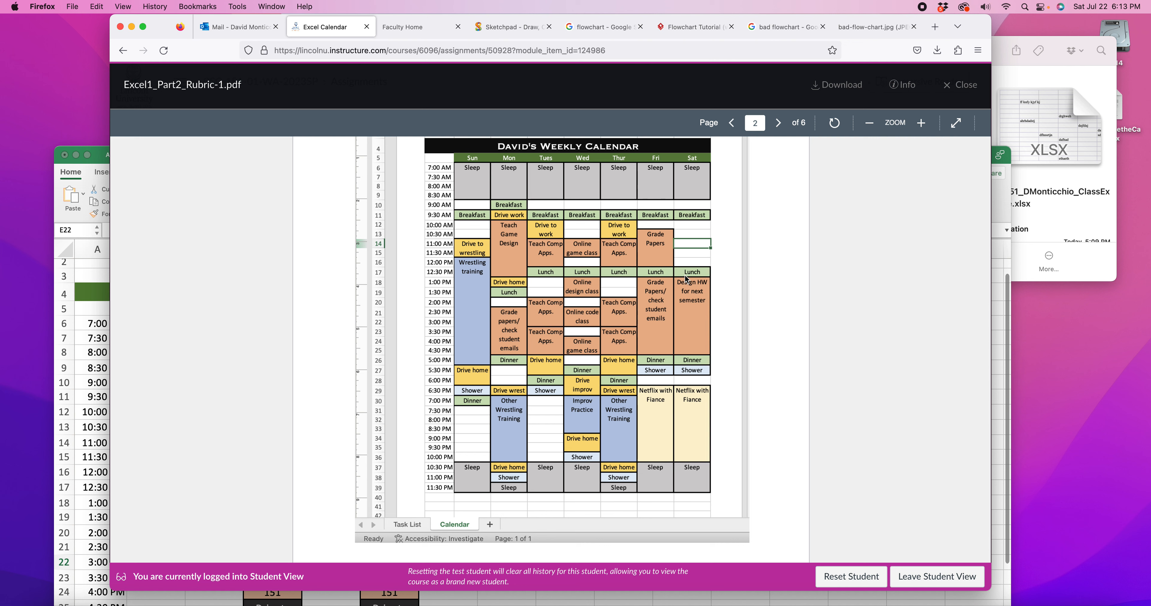
pyautogui.scroll(-1, 686, 279)
pyautogui.scroll(2, 643, 328)
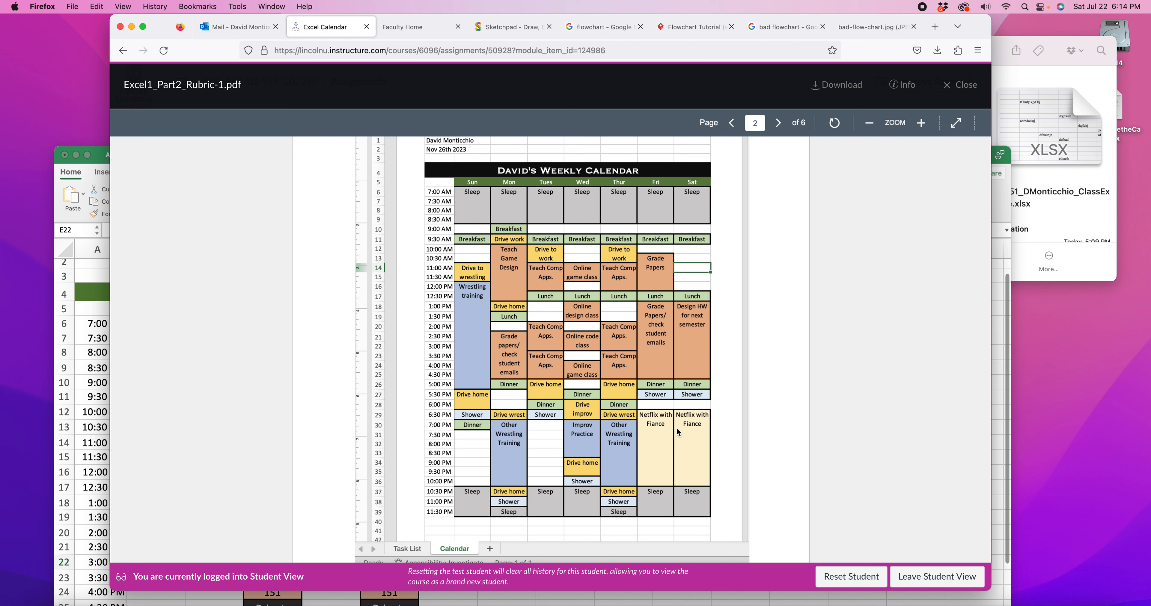
# Return to Excel, move its window up the screen and go to H6 below the Saturday header
pyautogui.click(90, 275)
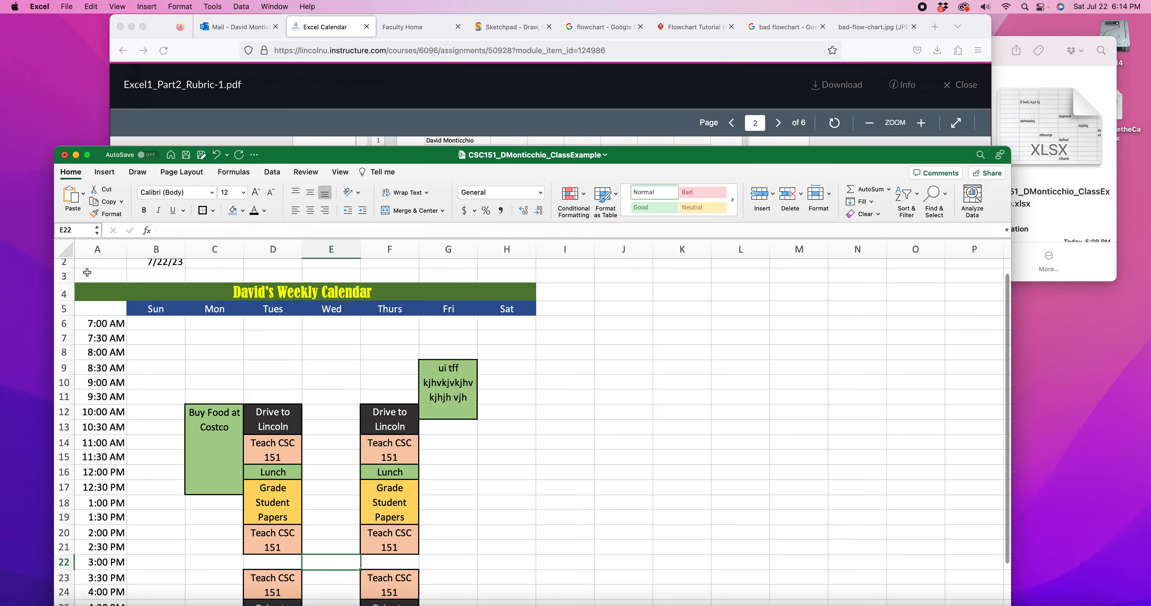
pyautogui.scroll(-3, 473, 409)
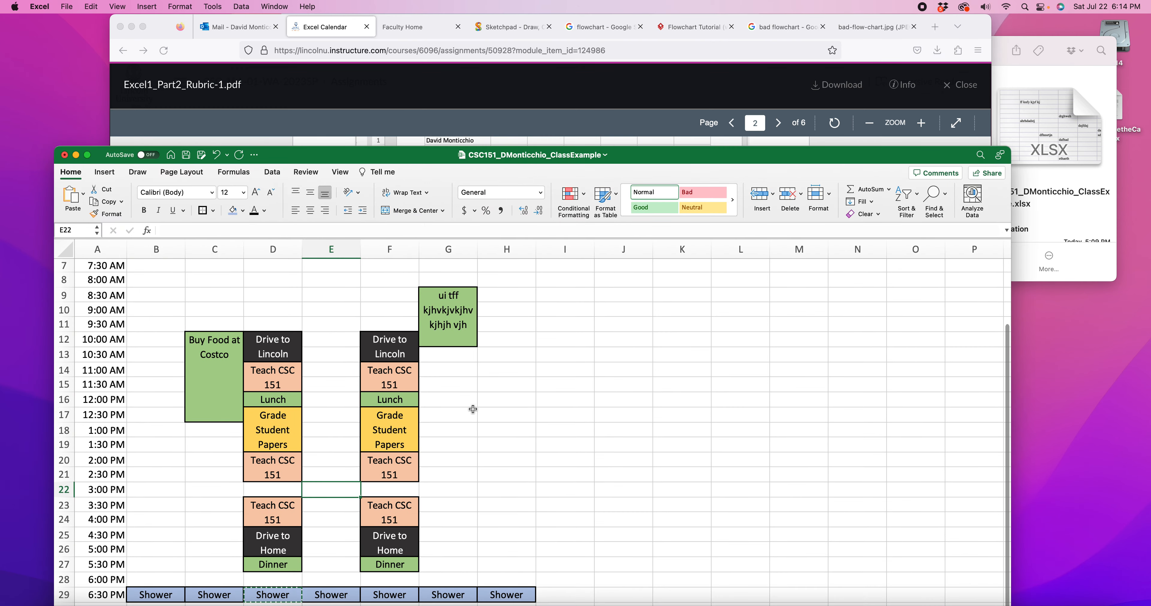
pyautogui.moveTo(681, 158); pyautogui.dragTo(678, 33)
pyautogui.click(508, 379)
pyautogui.press('Up')
pyautogui.press('Up')
pyautogui.press('Up')
pyautogui.press('Up')
pyautogui.press('Up')
pyautogui.press('Up')
pyautogui.press('Up')
pyautogui.press('Up')
pyautogui.press('Up')
pyautogui.press('Up')
pyautogui.press('Up')
pyautogui.press('Up')
pyautogui.press('Up')
pyautogui.press('Up')
pyautogui.press('Up')
pyautogui.press('Up')
pyautogui.press('Up')
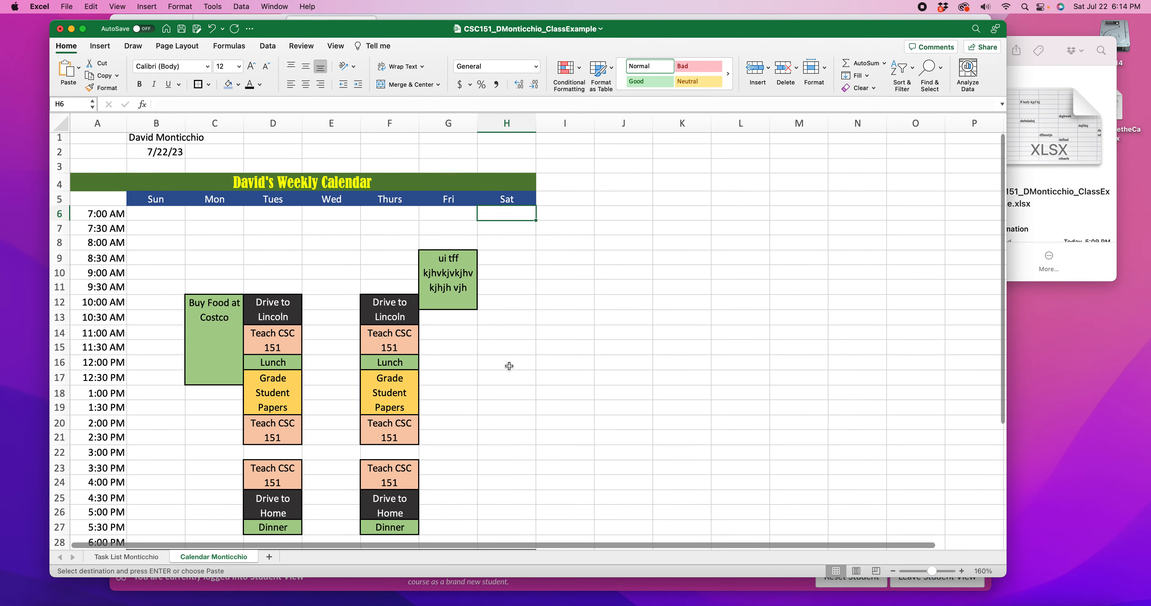
# Highlight the empty time blocks across the week to examine which parts of the calendar still need entries
pyautogui.scroll(-3, 509, 366)
pyautogui.moveTo(133, 165); pyautogui.dragTo(208, 241)
pyautogui.moveTo(263, 205); pyautogui.dragTo(351, 308)
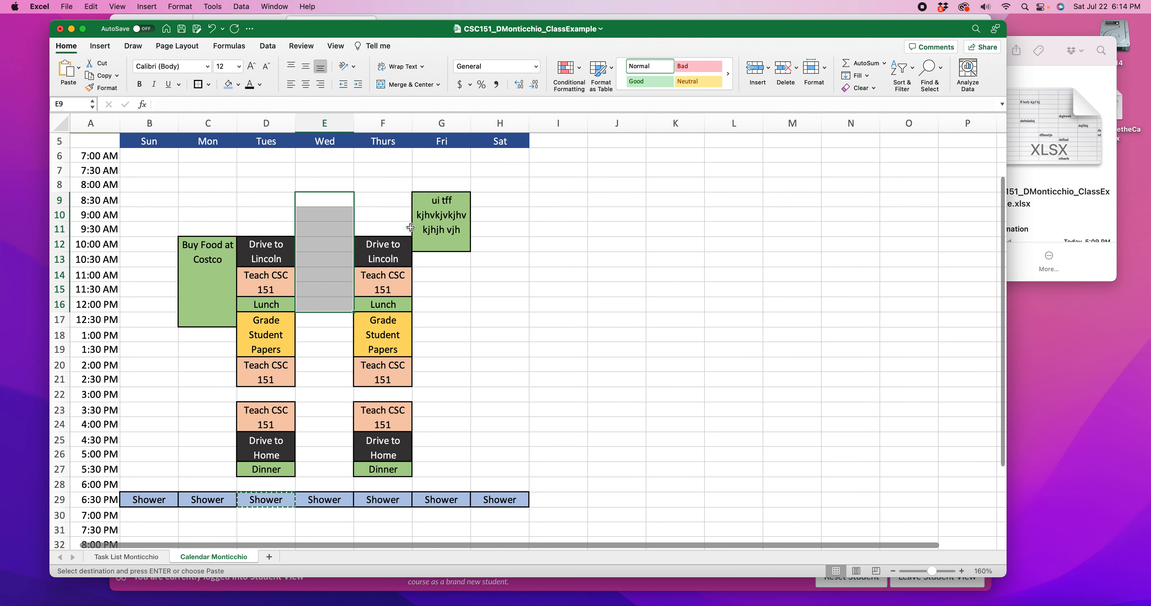
pyautogui.moveTo(388, 188); pyautogui.dragTo(388, 216)
pyautogui.moveTo(469, 287); pyautogui.dragTo(462, 364)
pyautogui.moveTo(499, 264); pyautogui.dragTo(496, 319)
pyautogui.moveTo(449, 435); pyautogui.dragTo(481, 449)
pyautogui.moveTo(523, 368); pyautogui.dragTo(510, 422)
pyautogui.moveTo(445, 395); pyautogui.dragTo(443, 434)
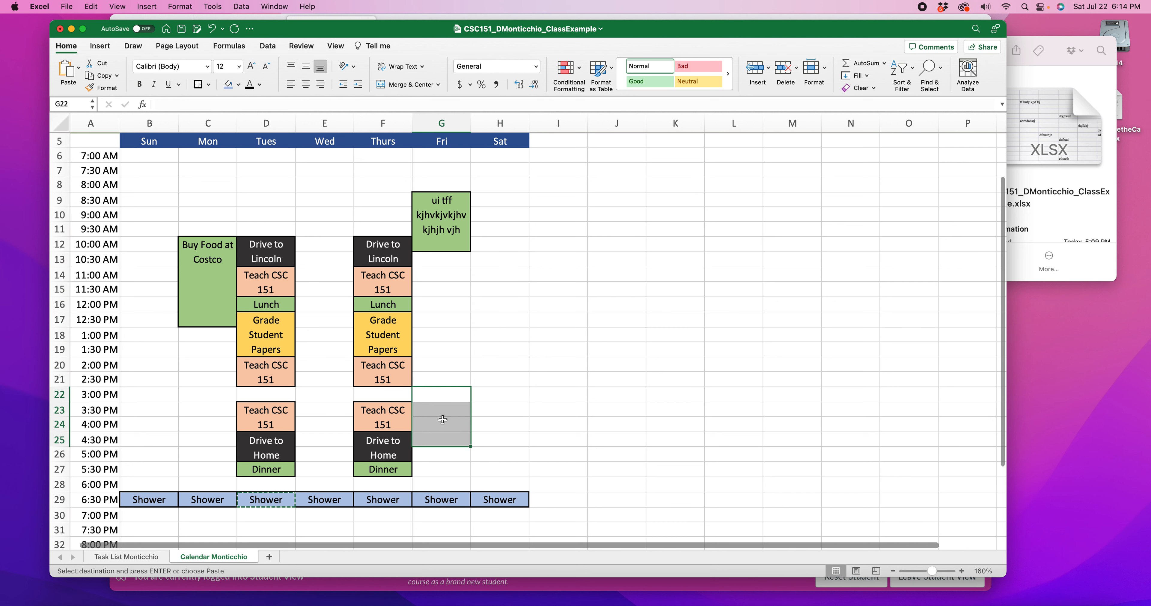
# Compare the contents of the Task List sheet with the Calendar sheet and return to the Calendar sheet
pyautogui.click(462, 311)
pyautogui.click(123, 558)
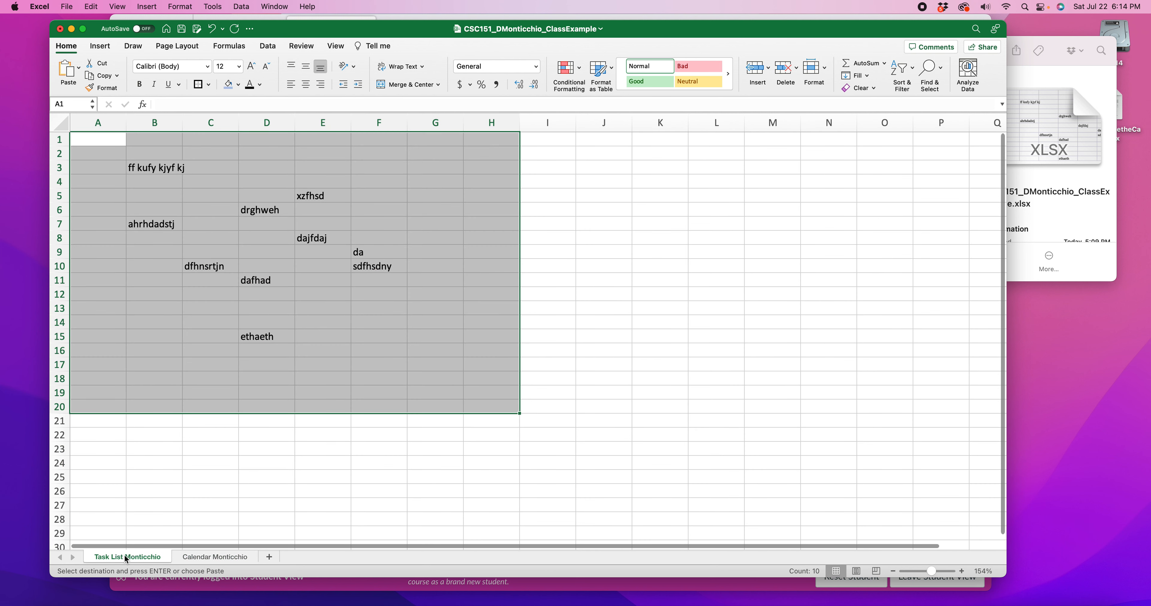
pyautogui.click(207, 558)
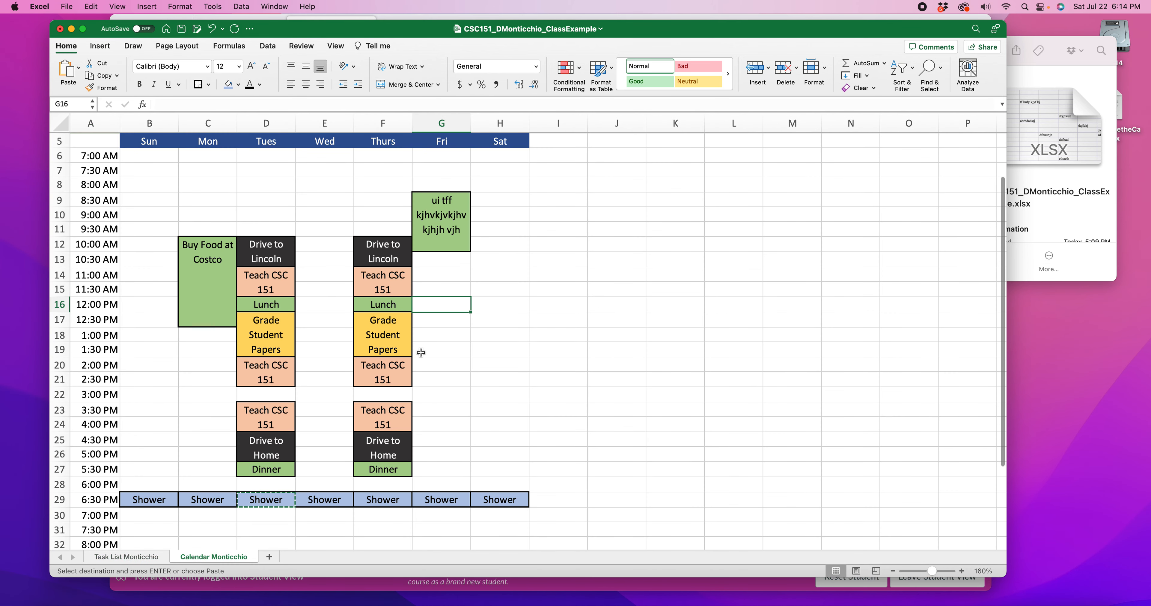
pyautogui.click(136, 557)
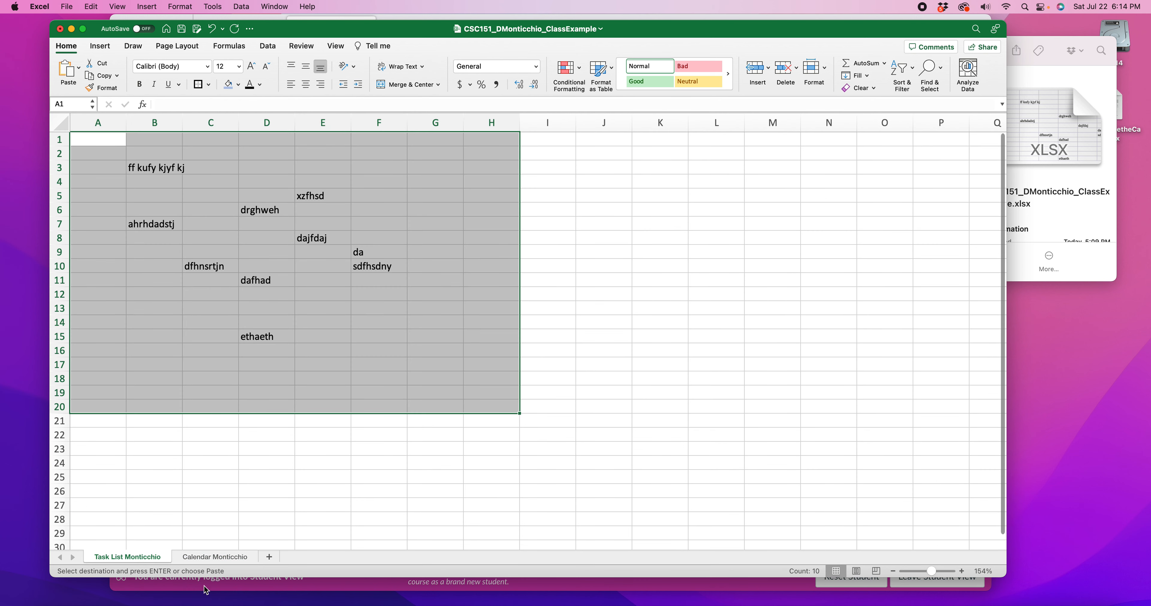
pyautogui.click(214, 557)
# Examine the calendar's empty time slots from the weekday header down to 11:00 PM and look through the available number formats
pyautogui.click(155, 214)
pyautogui.click(208, 200)
pyautogui.moveTo(440, 273); pyautogui.dragTo(437, 313)
pyautogui.click(497, 310)
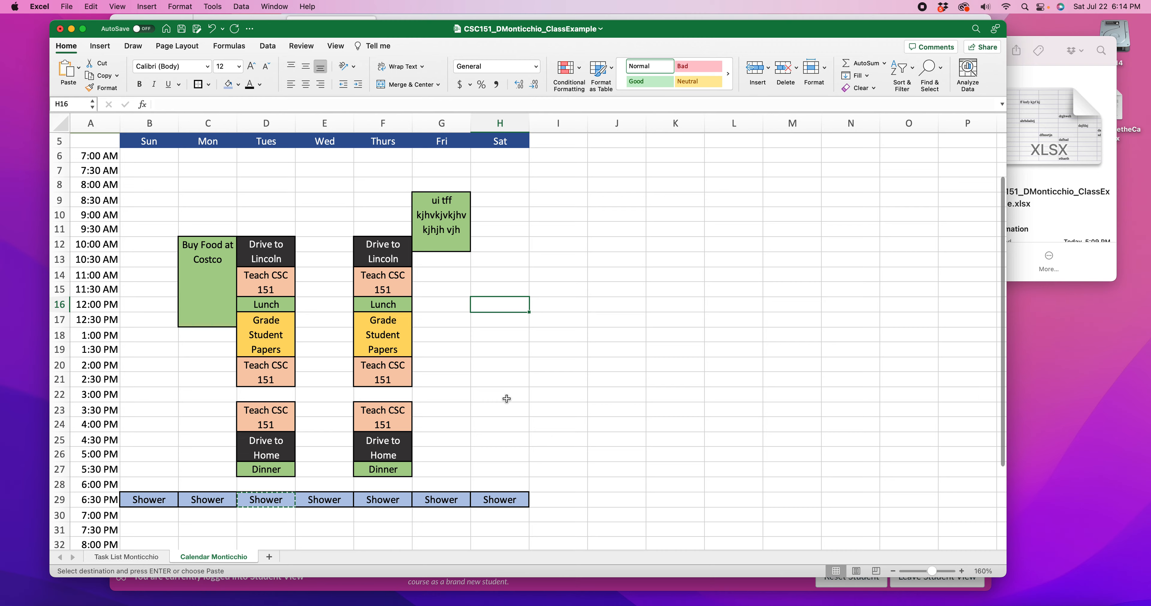
pyautogui.scroll(-5, 271, 353)
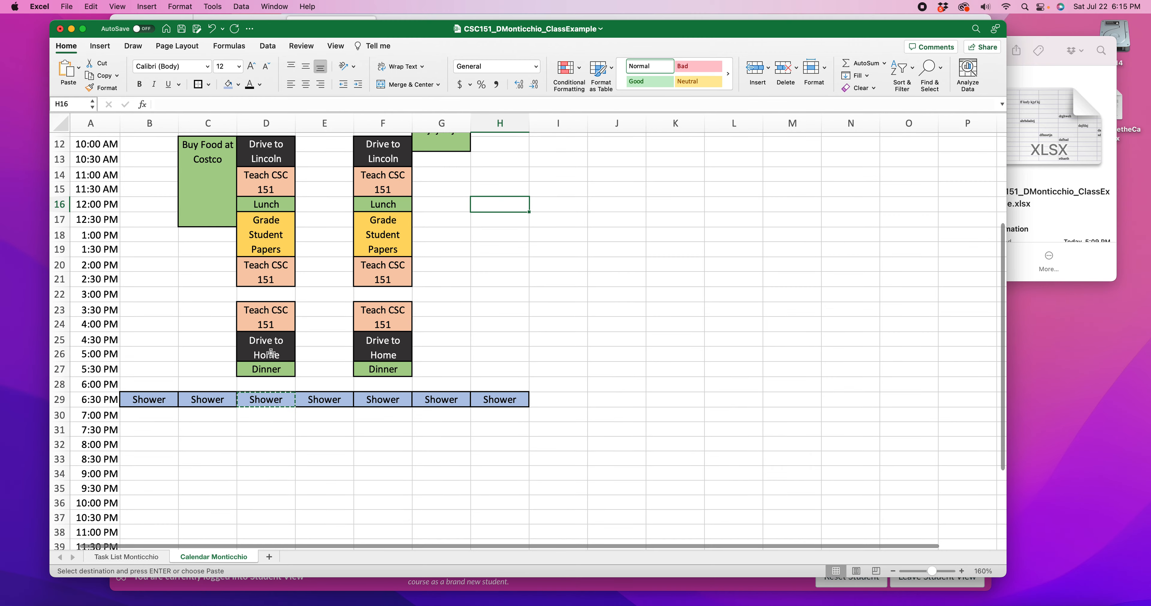
pyautogui.scroll(6, 271, 353)
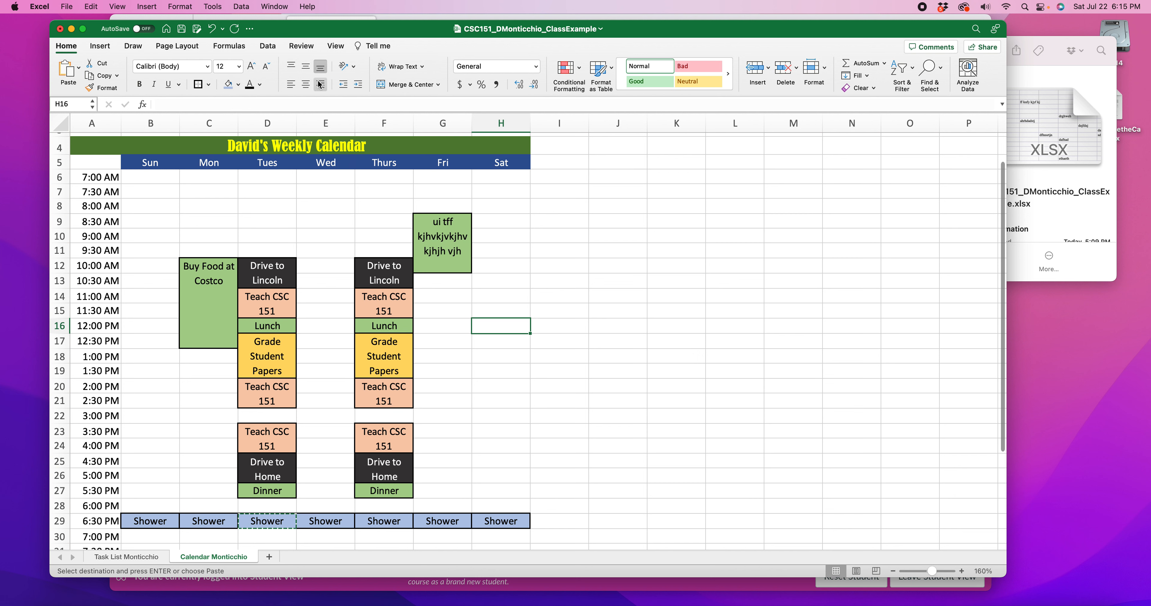
pyautogui.click(536, 67)
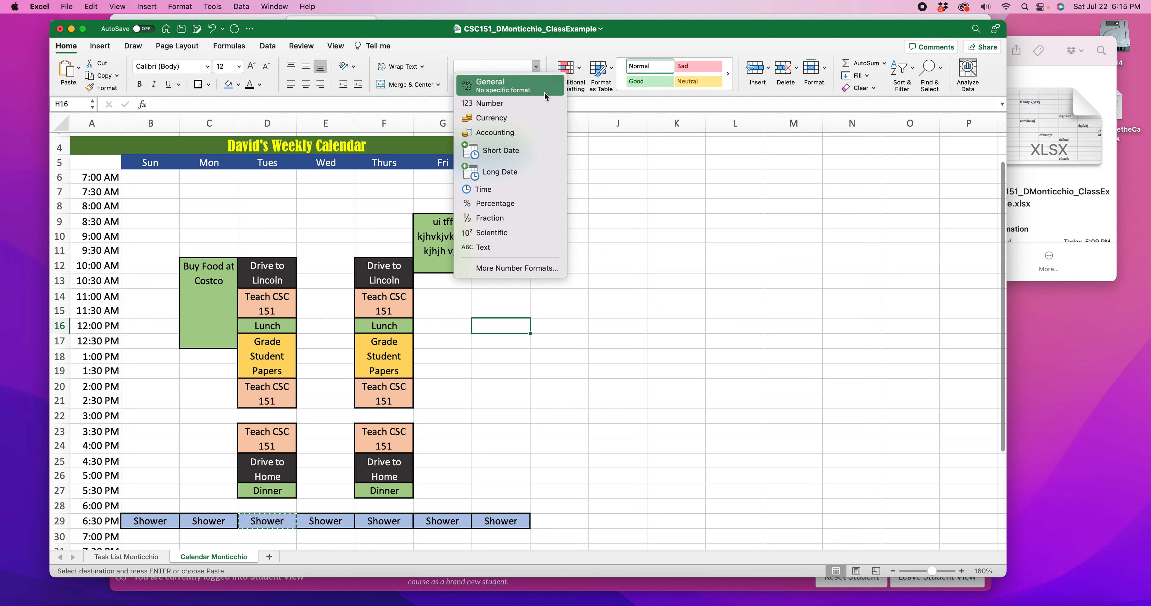
pyautogui.click(458, 52)
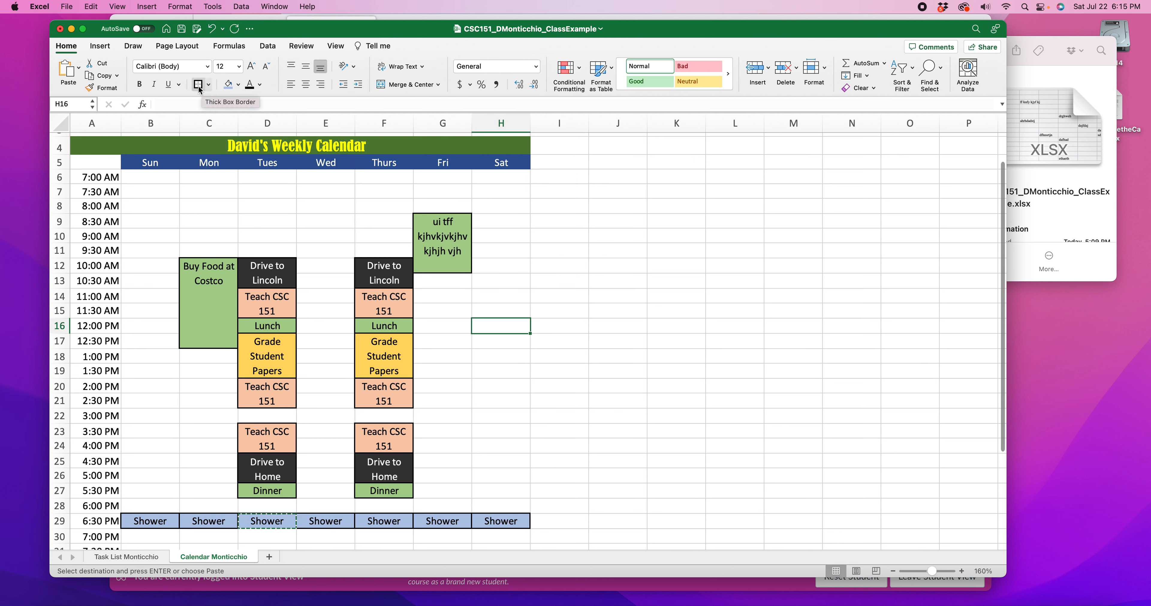
# Check the sample calendar in Firefox, then return to Excel and add a left border to the Sunday column, B6:B39
pyautogui.moveTo(606, 27); pyautogui.dragTo(600, 264)
pyautogui.click(628, 157)
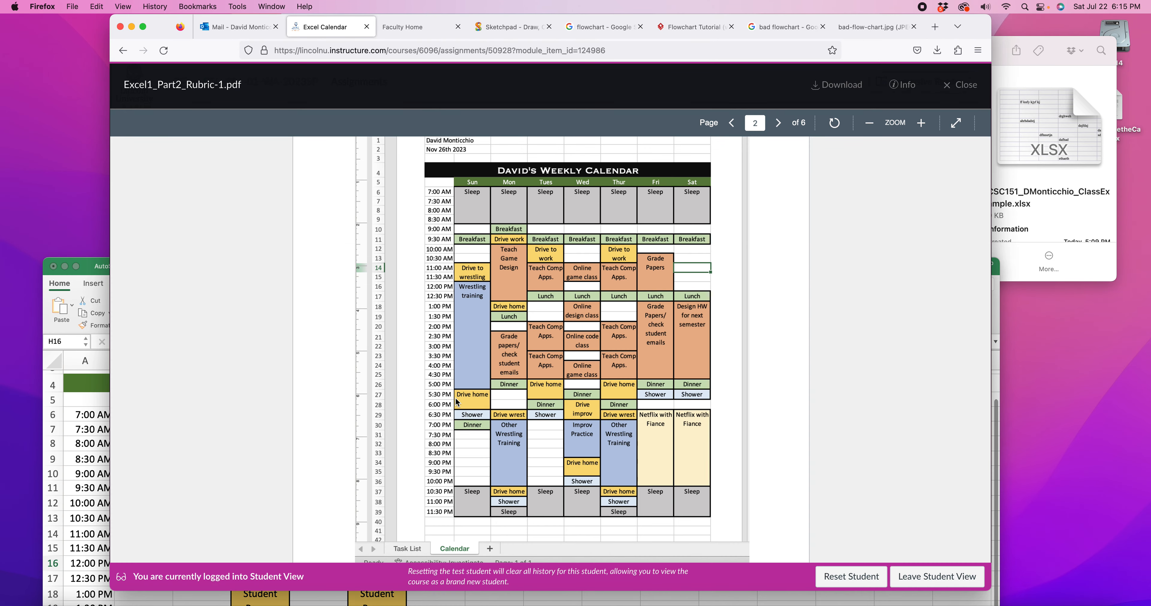
pyautogui.doubleClick(92, 267)
pyautogui.moveTo(159, 183); pyautogui.dragTo(164, 514)
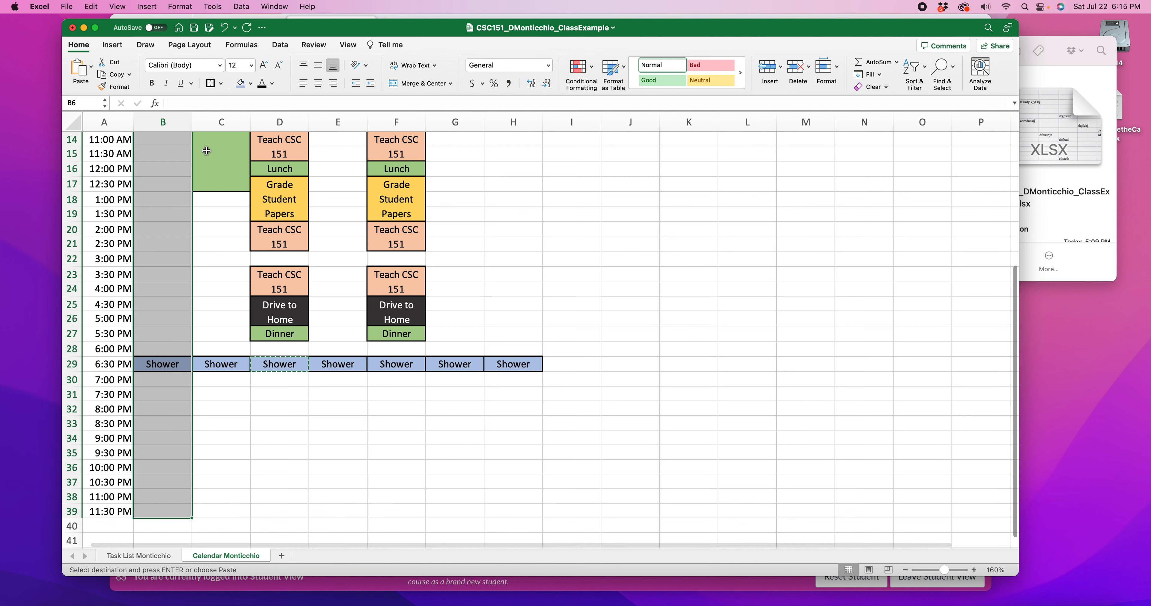
pyautogui.click(221, 83)
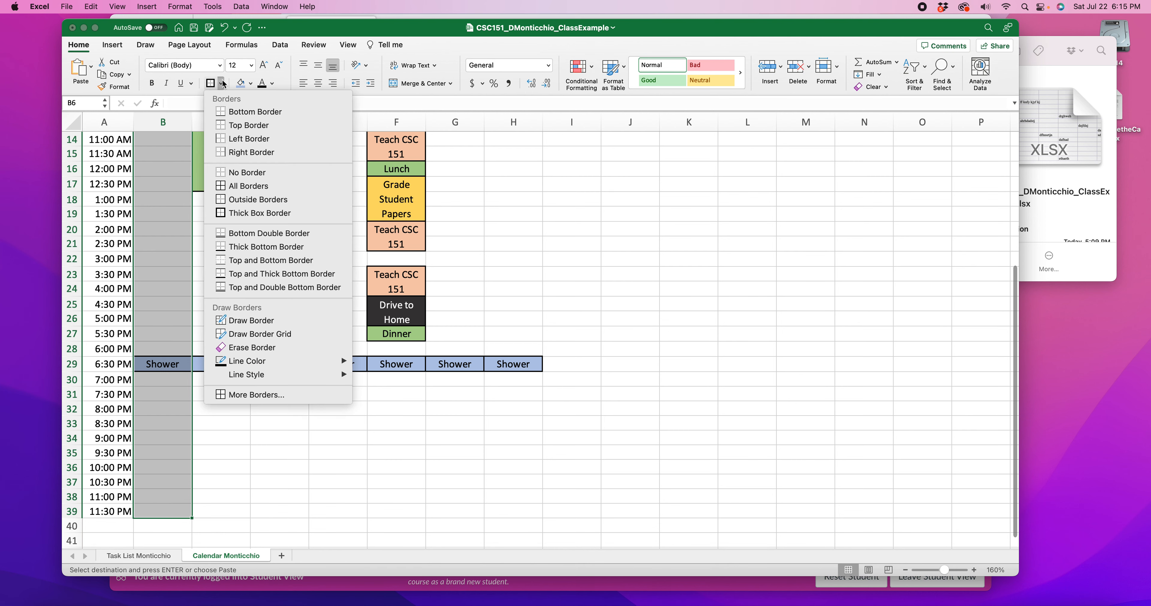
pyautogui.click(248, 139)
pyautogui.scroll(5, 532, 326)
pyautogui.click(525, 335)
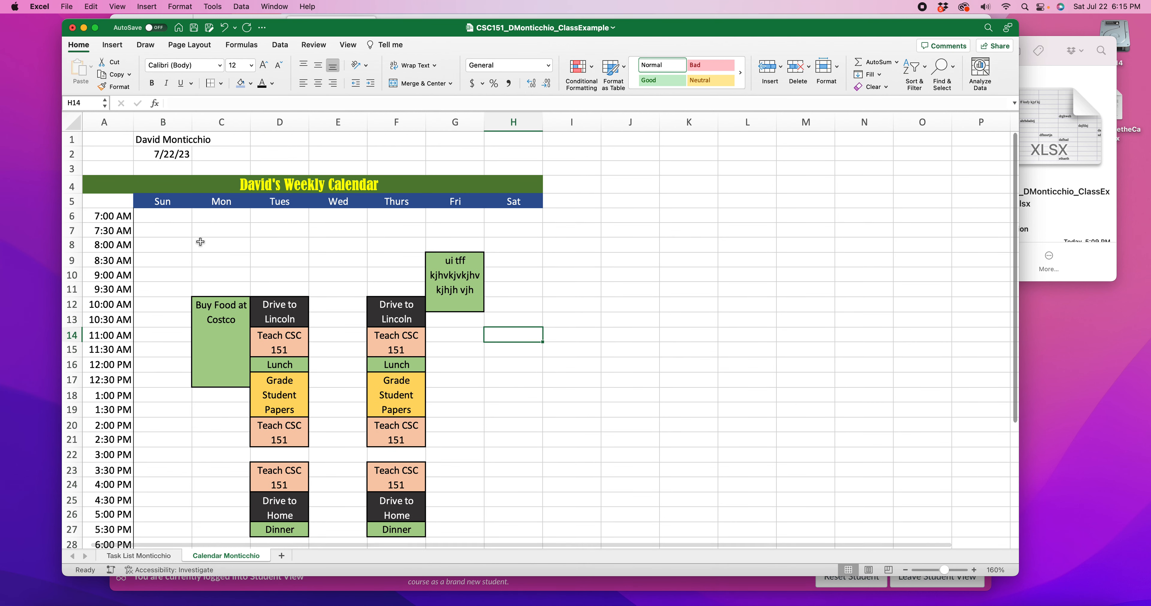
# Inspect the border beside the times down to 11:30 PM and compare the calendar with the sample PDF in Firefox
pyautogui.scroll(-6, 201, 241)
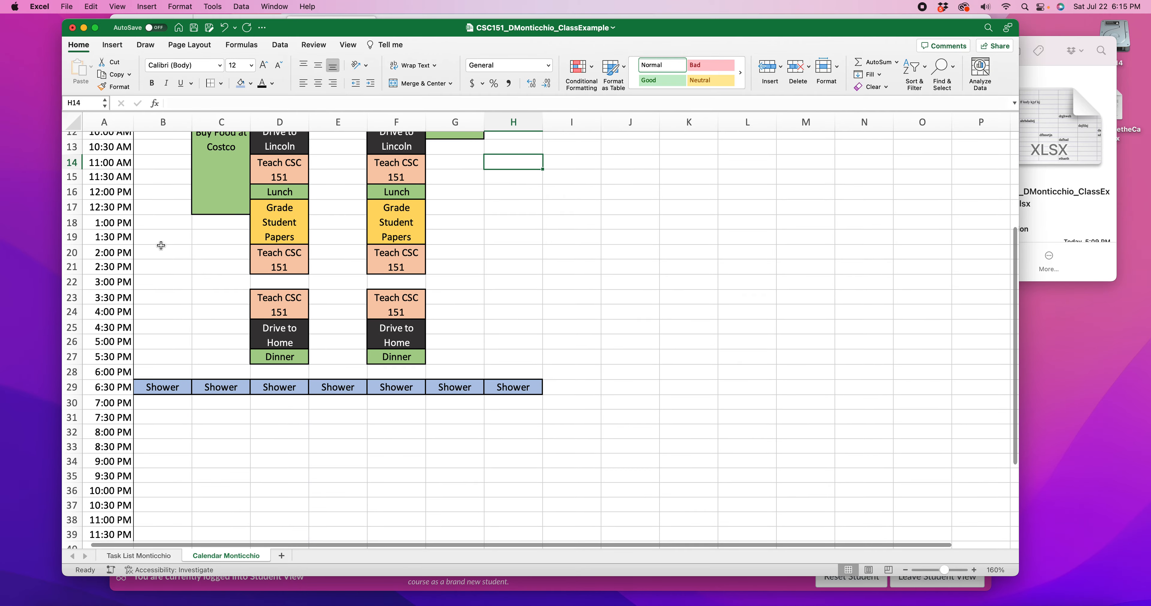
pyautogui.scroll(4, 161, 245)
pyautogui.moveTo(703, 31); pyautogui.dragTo(707, 266)
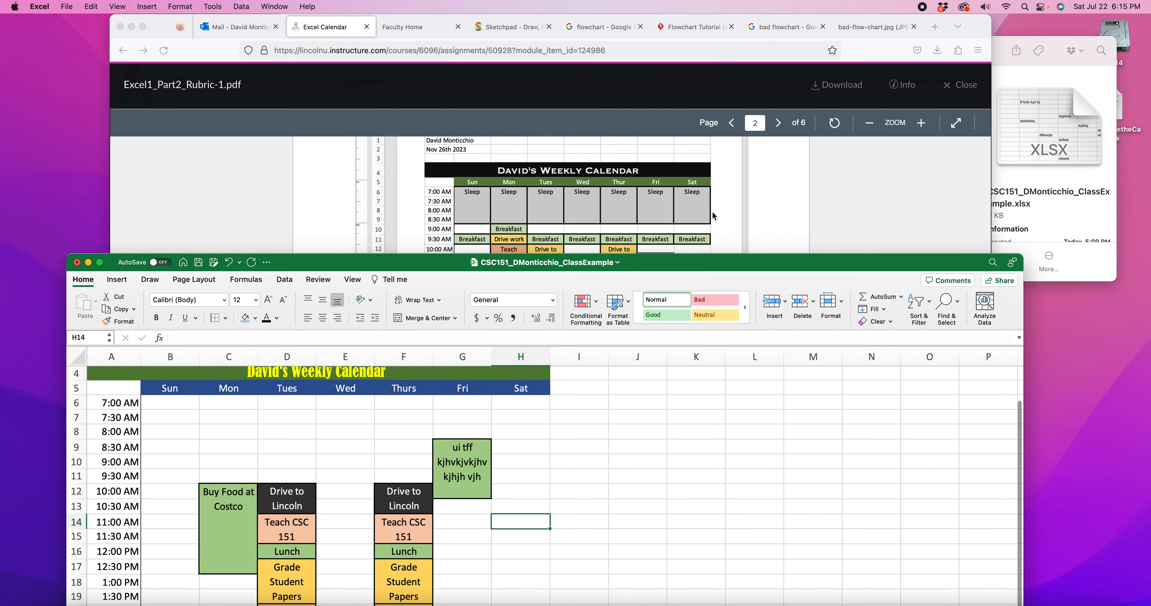
pyautogui.click(710, 221)
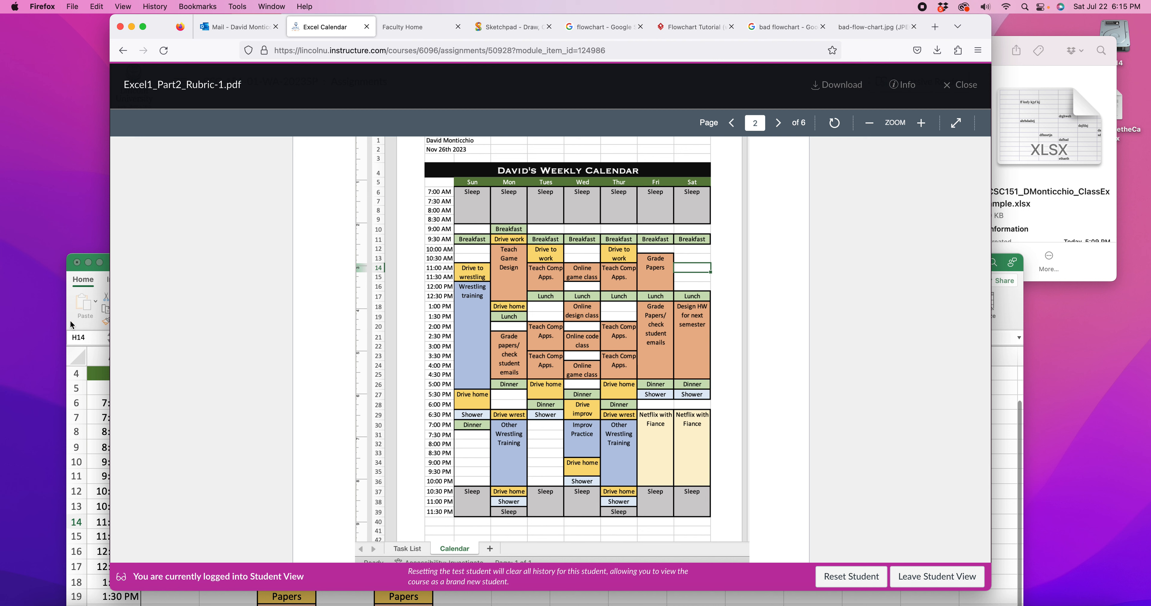
# Return to Excel, move its window up the screen, save the class example workbook and close it
pyautogui.click(69, 303)
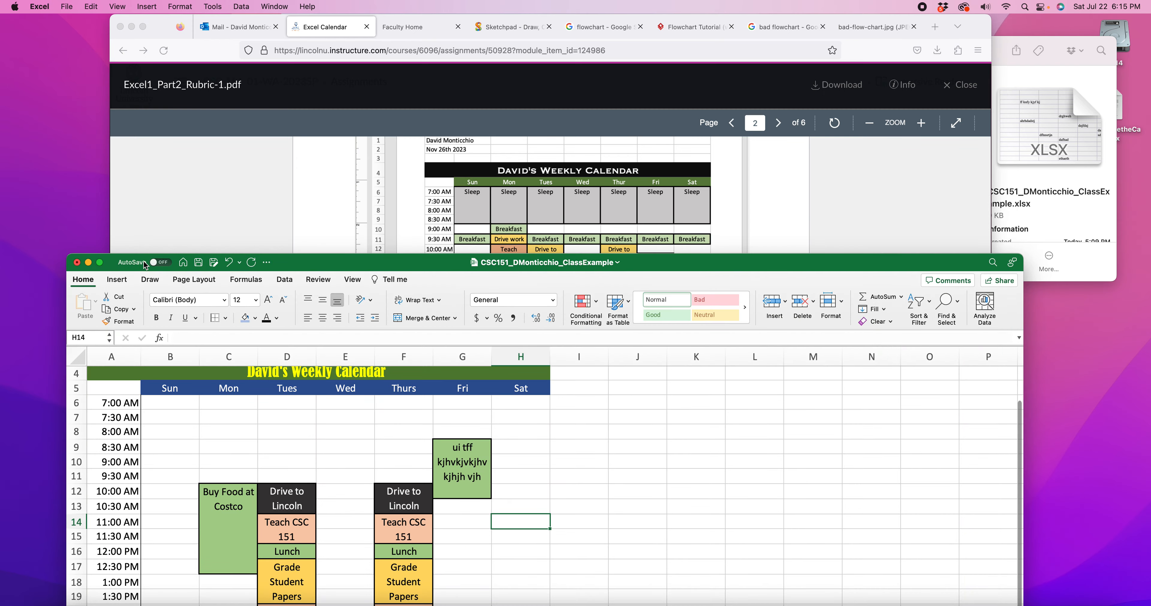
pyautogui.moveTo(325, 261); pyautogui.dragTo(315, 33)
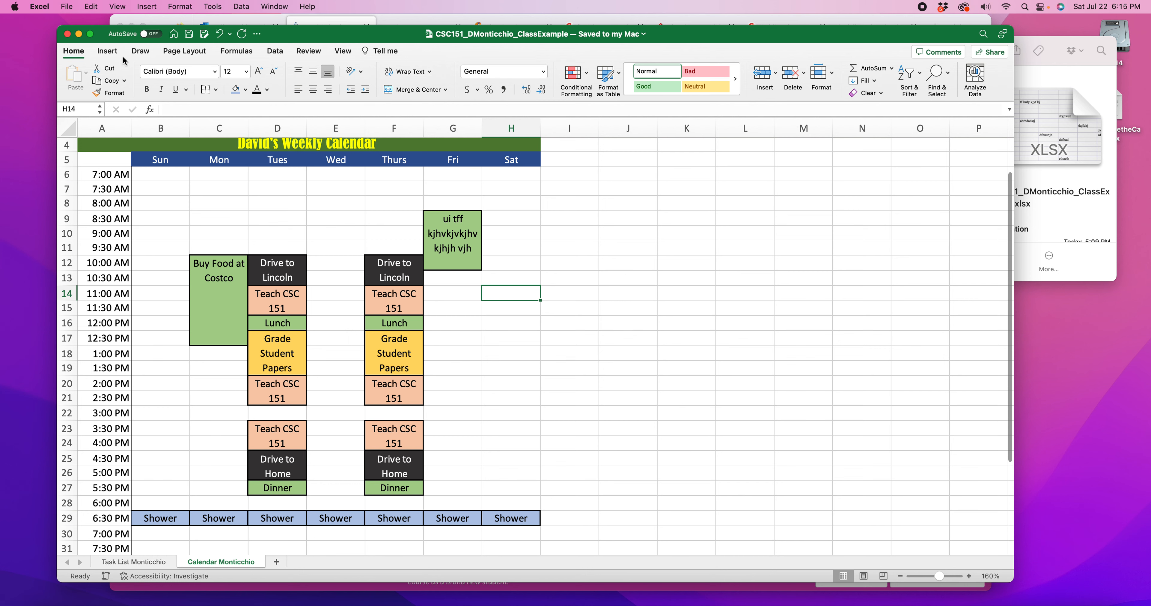
pyautogui.click(68, 34)
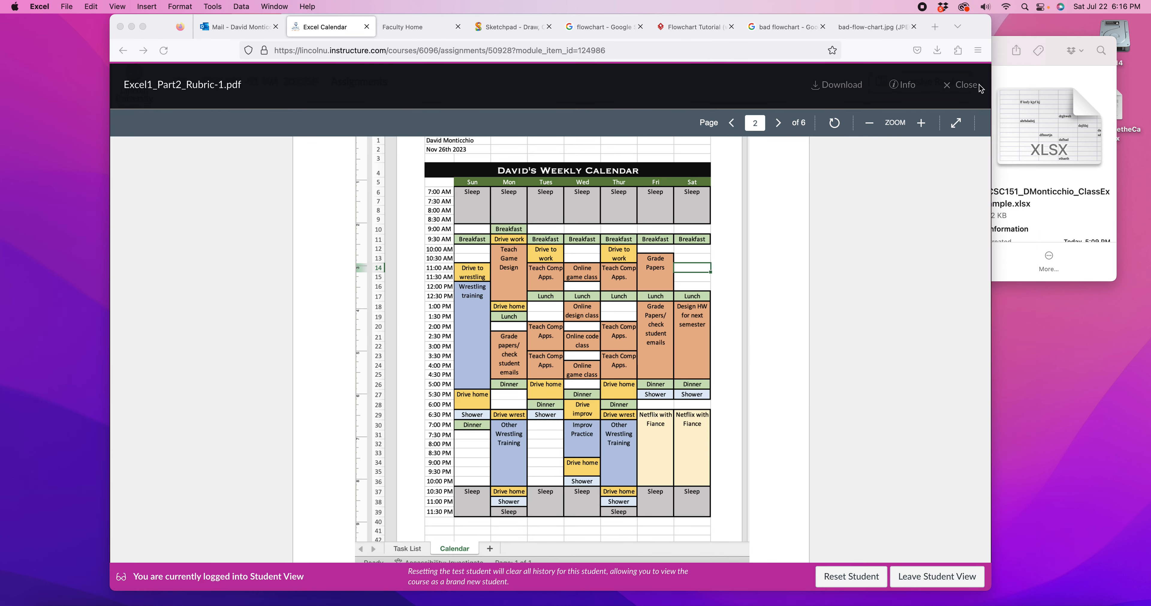
# Close the Excel1_Part2_Rubric-1.pdf preview in Firefox and view the end of the grading rubric on the Excel Calendar assignment page
pyautogui.click(958, 88)
pyautogui.click(958, 88)
pyautogui.scroll(-10, 535, 286)
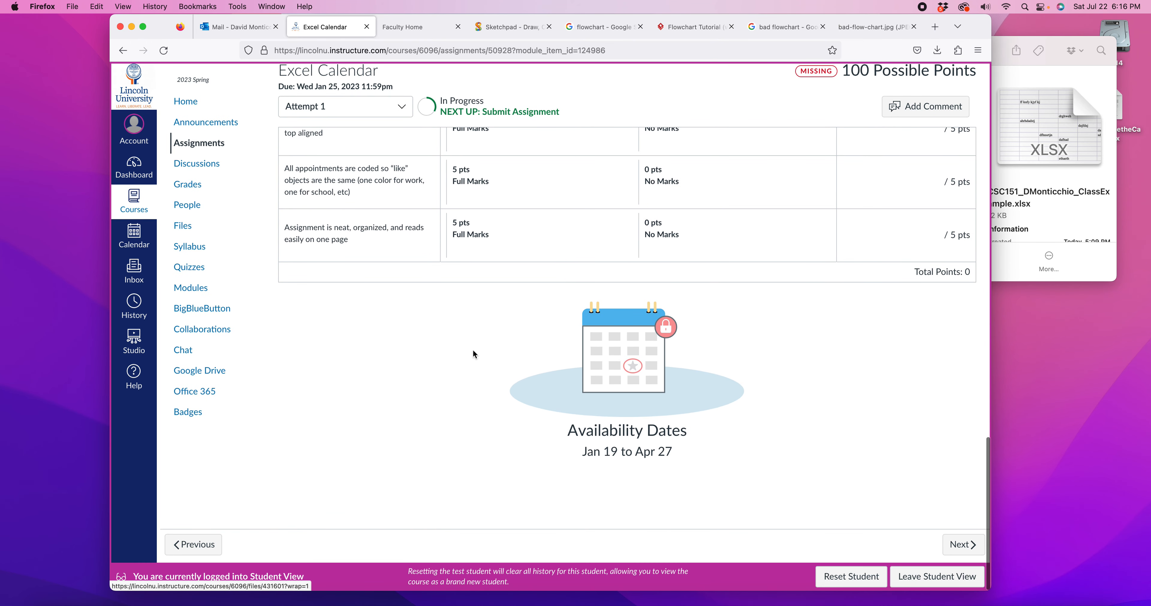
# Reopen the class example workbook from Finder's Examples folder, check its Task List and Calendar sheets, and close it again
pyautogui.click(1032, 47)
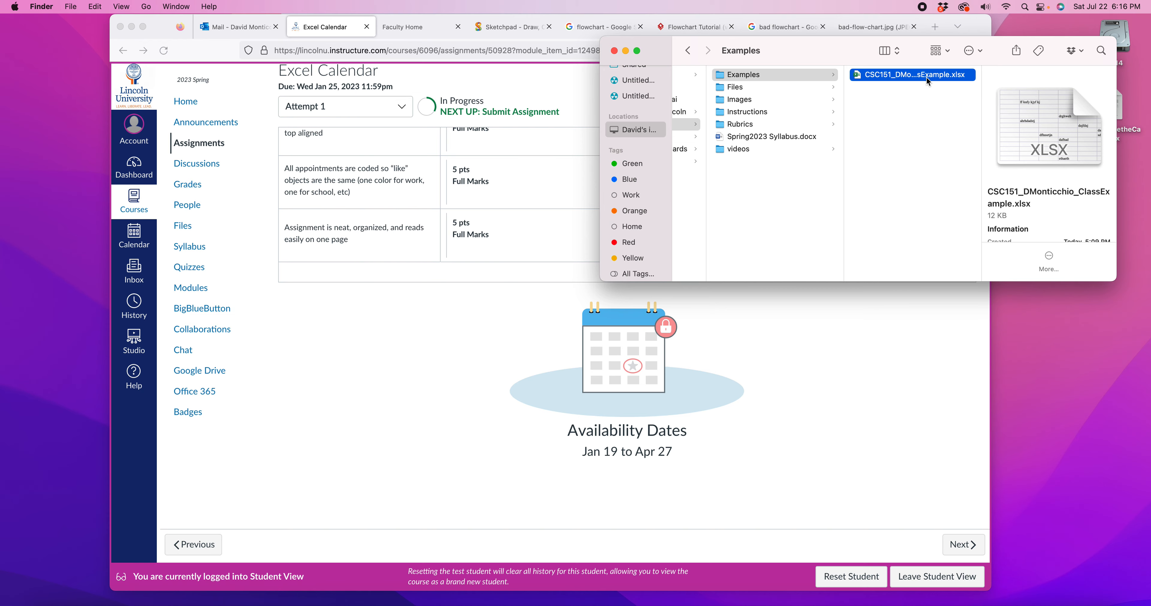
pyautogui.doubleClick(864, 81)
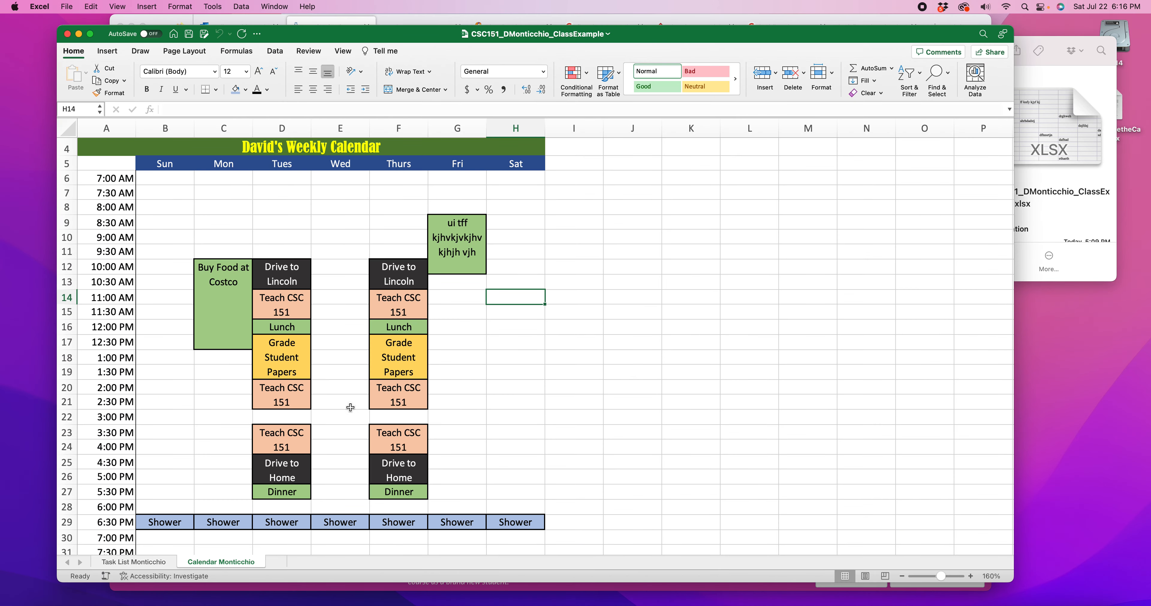
pyautogui.click(134, 562)
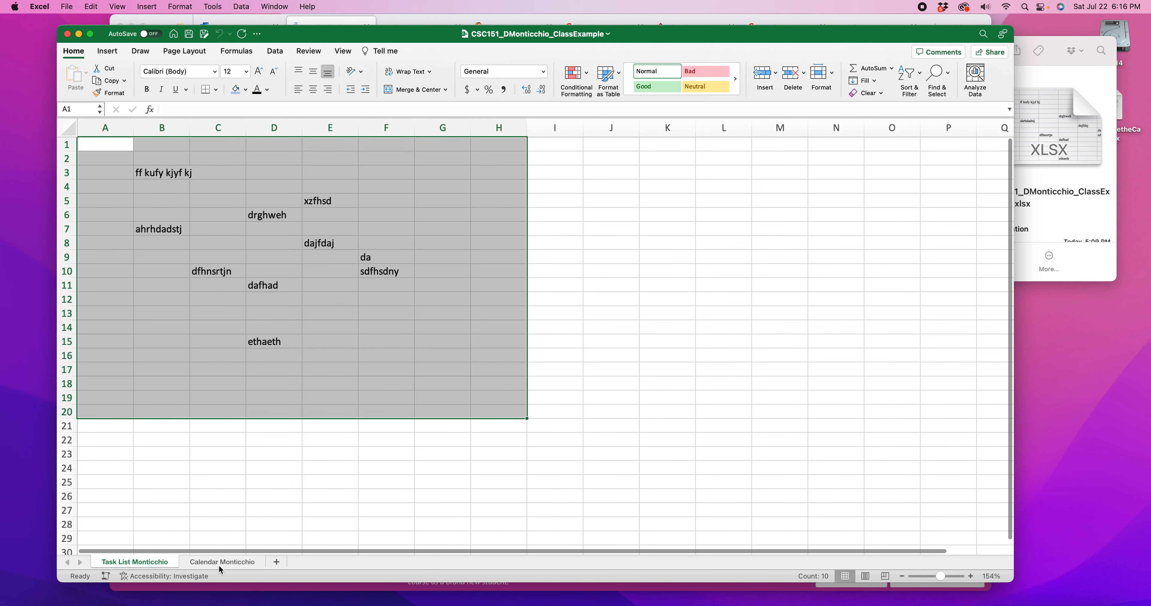
pyautogui.click(218, 562)
pyautogui.click(67, 33)
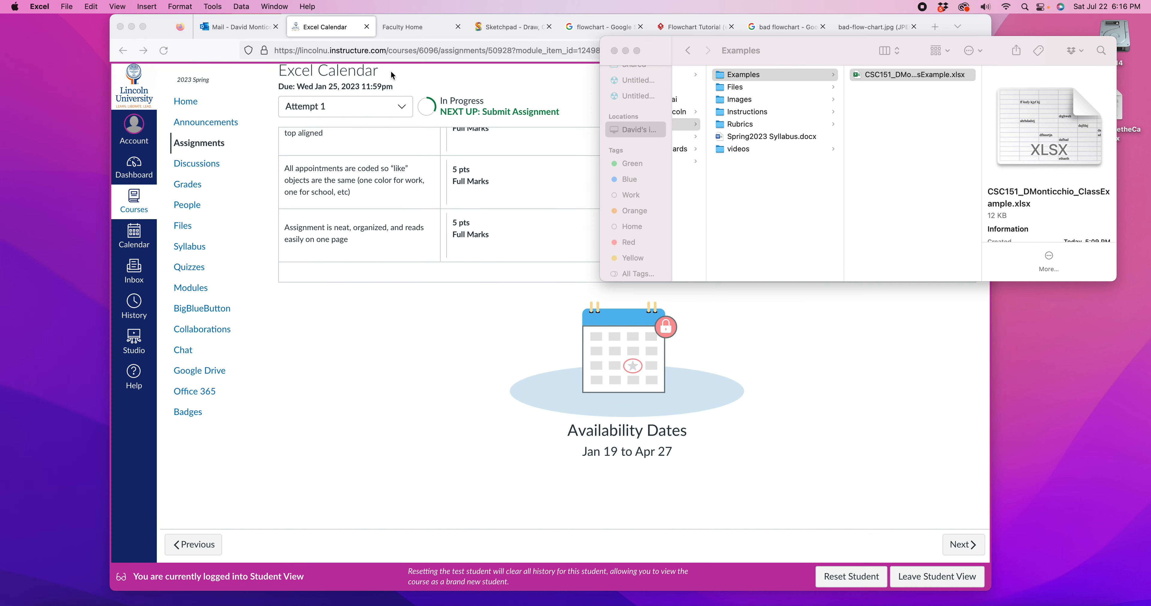
# Select the class example workbook in Finder's Examples folder
pyautogui.click(908, 75)
pyautogui.moveTo(909, 75)
pyautogui.mouseDown()
pyautogui.moveTo(631, 399)
pyautogui.moveTo(943, 223)
pyautogui.moveTo(924, 77)
pyautogui.mouseUp()
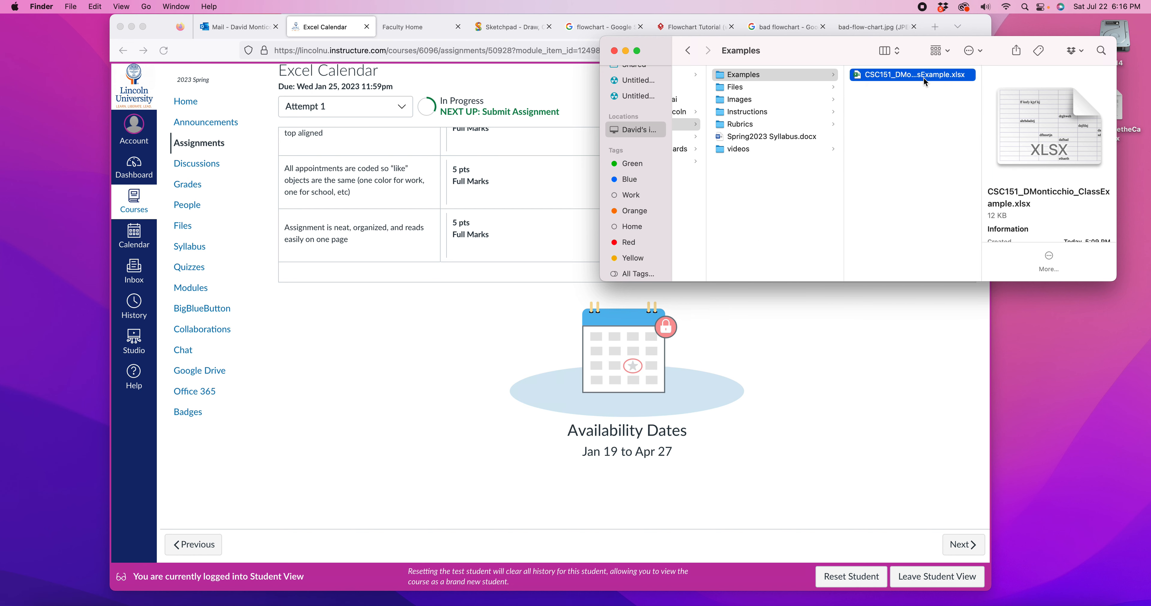